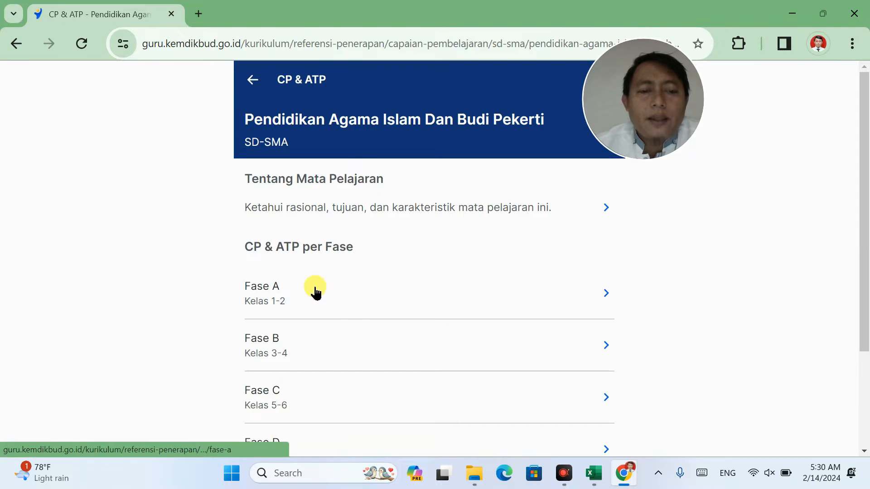
Step: Open the Fase A (Kelas 1-2) learning outcomes and expand the Al-Qur'an dan Hadis element under Capaian per Elemen
{"action": "left_click", "coordinate": [315, 290]}
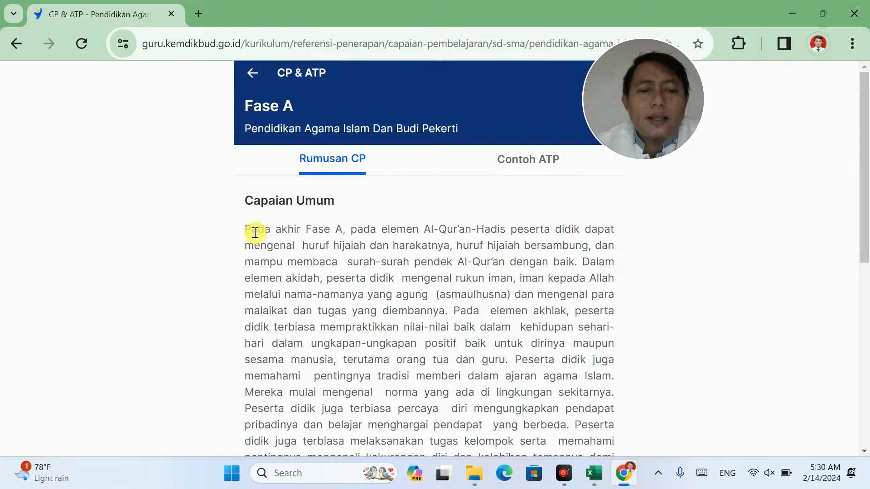
{"action": "left_click_drag", "start_coordinate": [256, 229], "coordinate": [417, 392]}
{"action": "scroll", "coordinate": [408, 387], "scroll_direction": "down", "scroll_amount": 5}
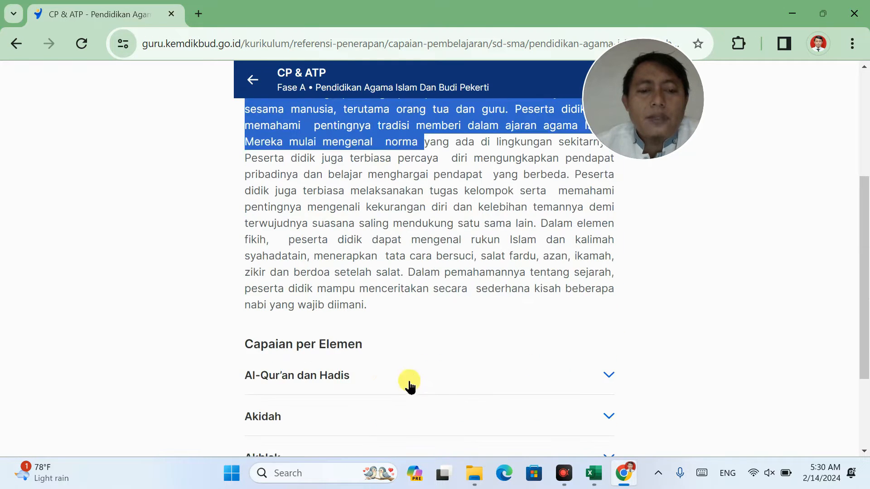
{"action": "left_click", "coordinate": [345, 372]}
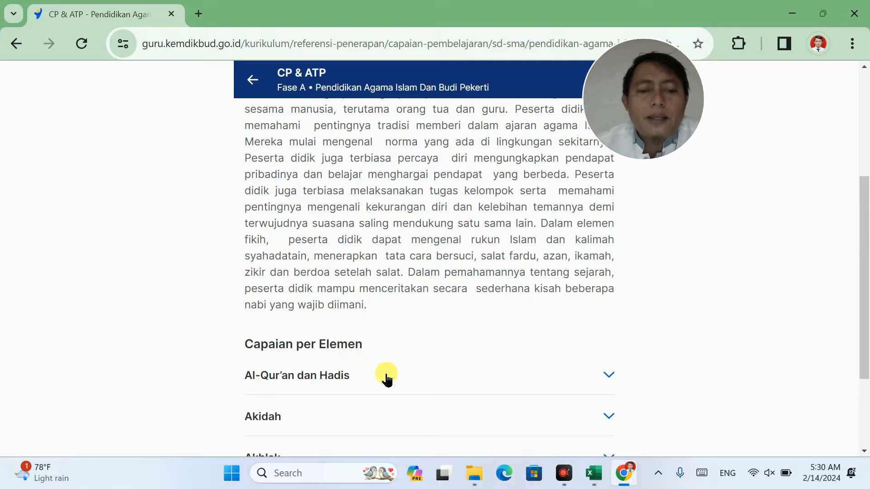
{"action": "scroll", "coordinate": [453, 379], "scroll_direction": "down", "scroll_amount": 3}
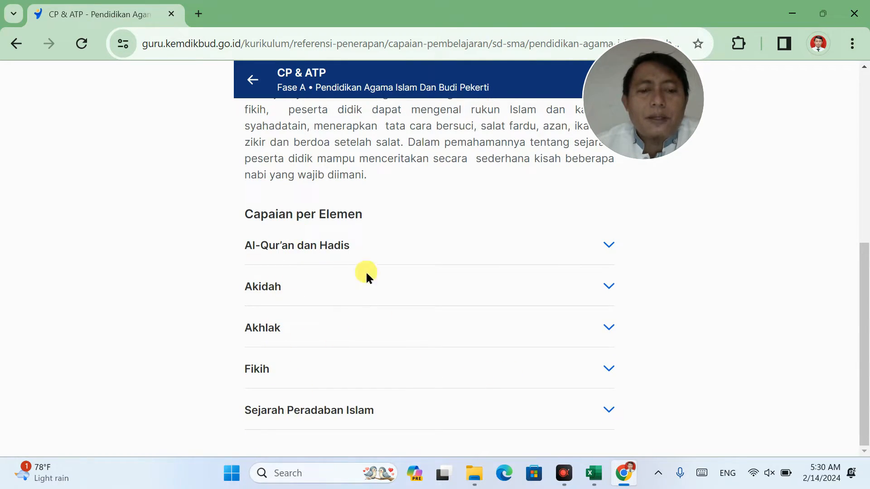
{"action": "left_click", "coordinate": [351, 249]}
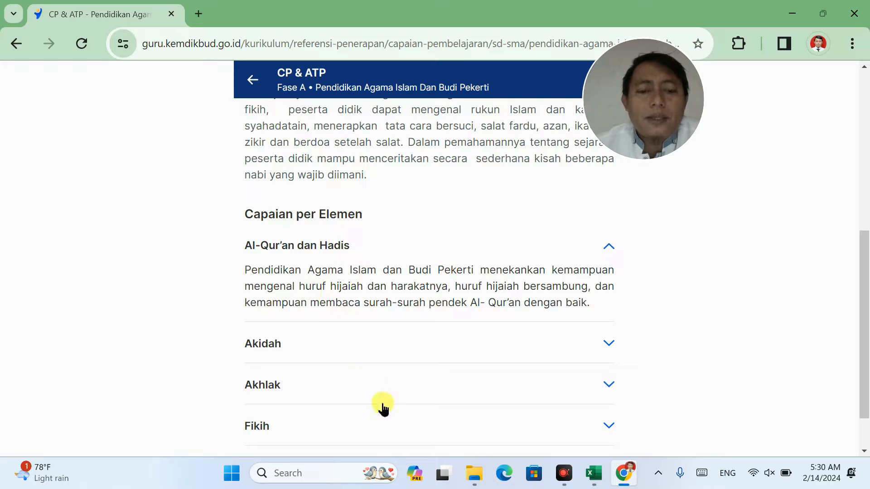
Step: Switch to File Explorer and open the Kemendikbudristek_bskap_2022_008 PDF from the KUMPULAN PERANGKAT folder
{"action": "left_click", "coordinate": [475, 475]}
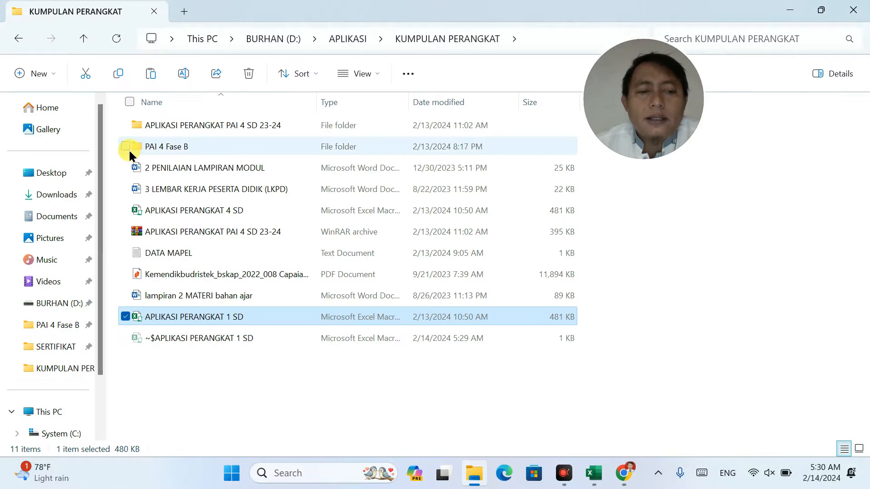
{"action": "left_click", "coordinate": [211, 273]}
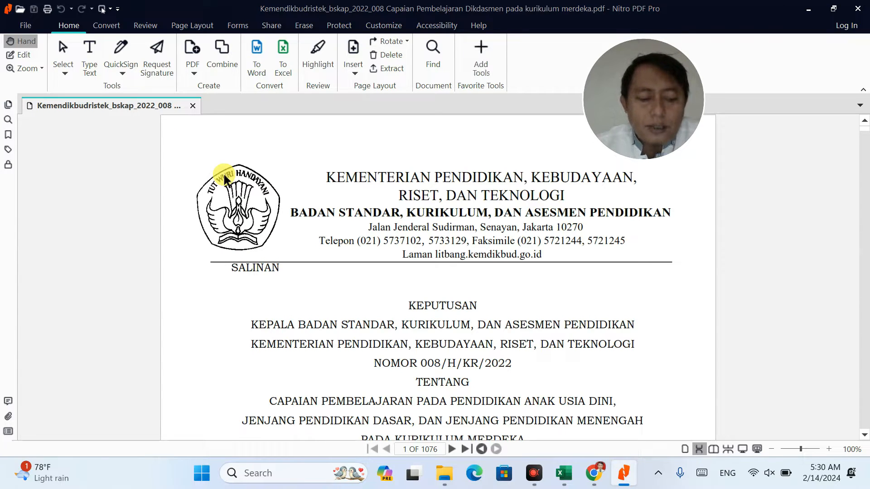
Step: Launch Word, create a blank document, dismiss the activation wizard and minimize the empty document's window
{"action": "key", "text": "super"}
{"action": "type", "text": "RD"}
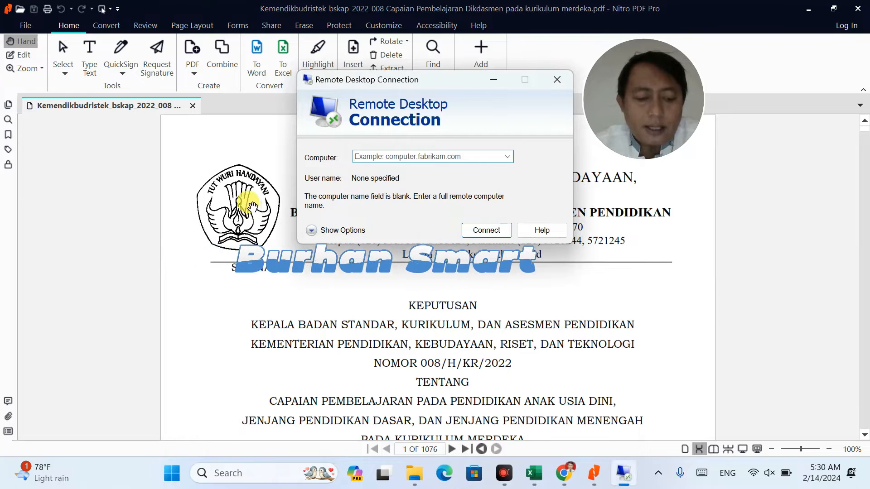
{"action": "key", "text": "super"}
{"action": "type", "text": "WOR"}
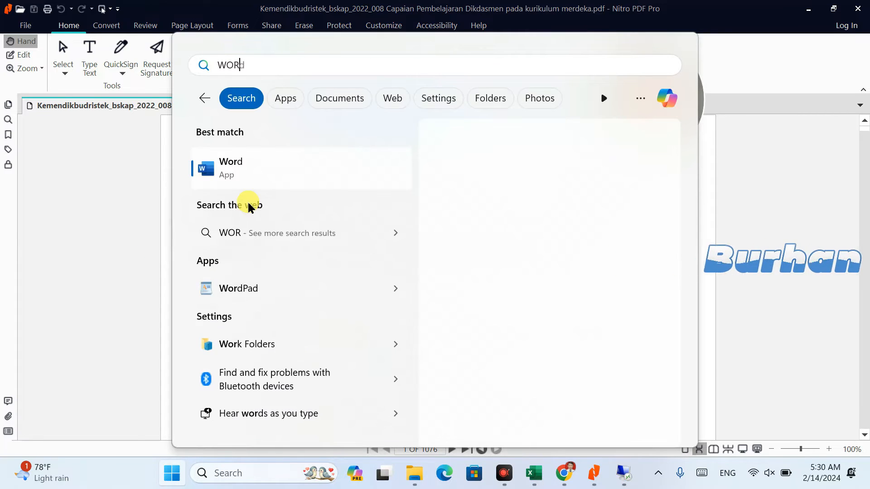
{"action": "key", "text": "Return"}
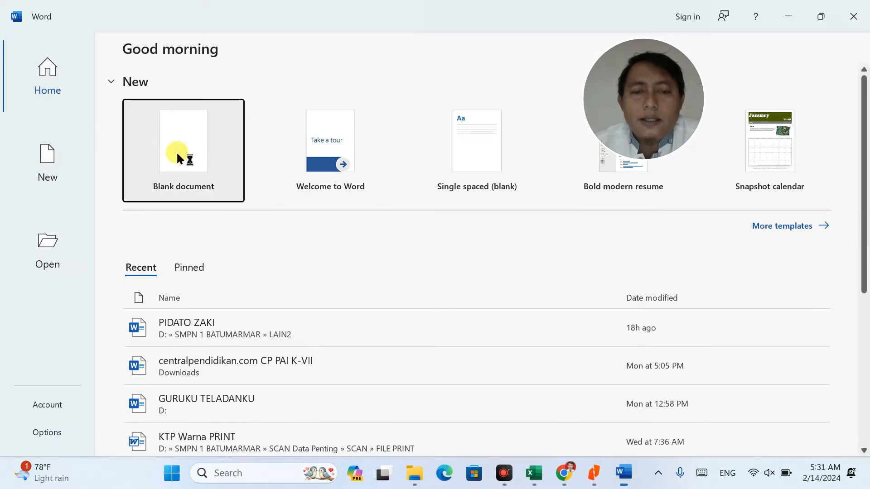
{"action": "left_click", "coordinate": [172, 144]}
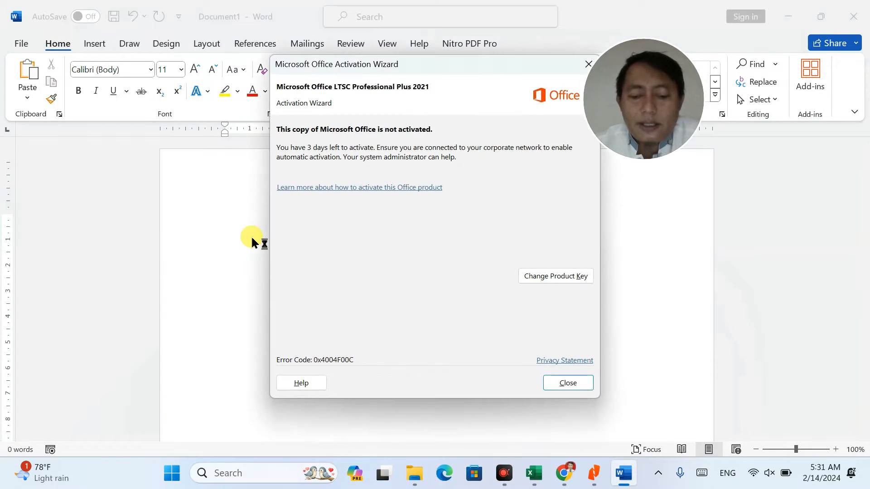
{"action": "left_click", "coordinate": [569, 382]}
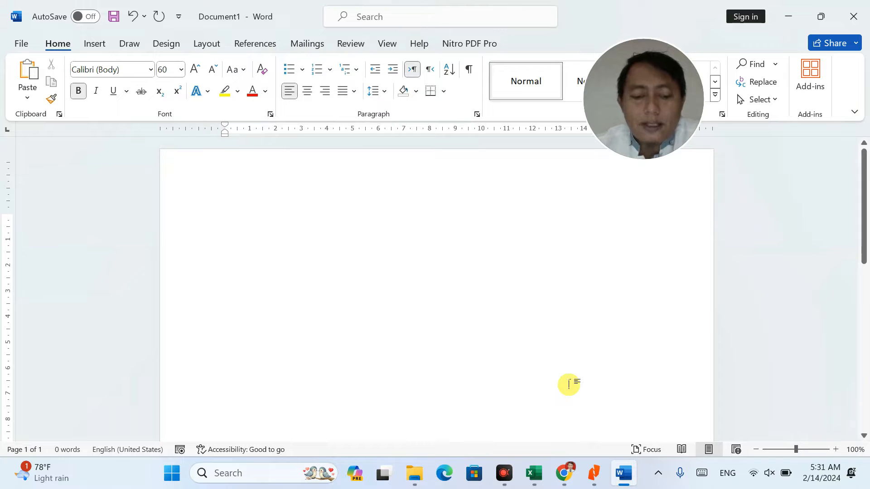
{"action": "type", "text": "5"}
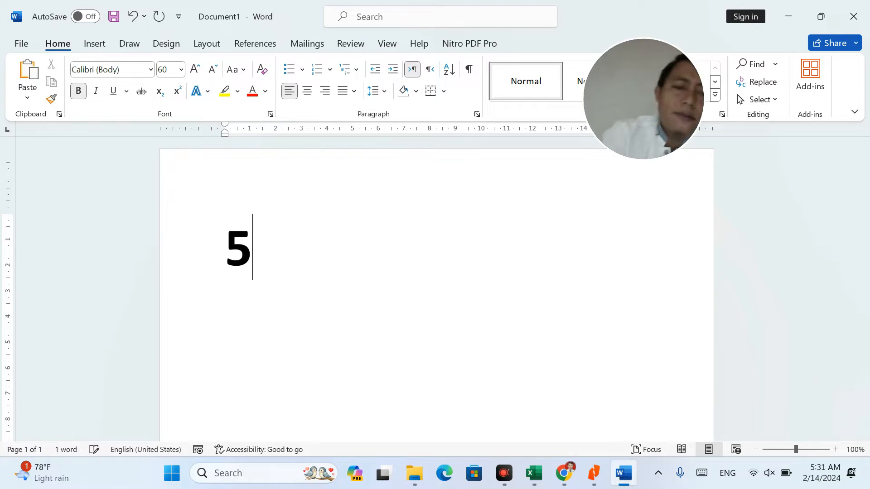
{"action": "key", "text": "BackSpace"}
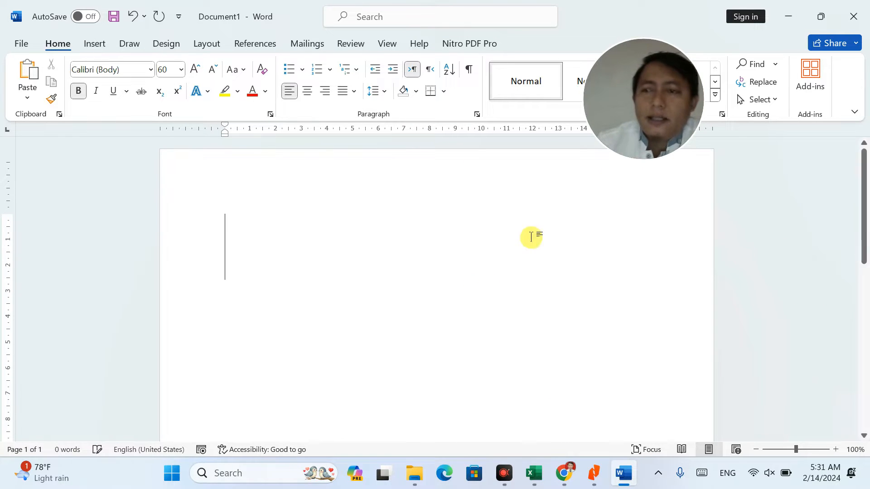
{"action": "left_click", "coordinate": [788, 16]}
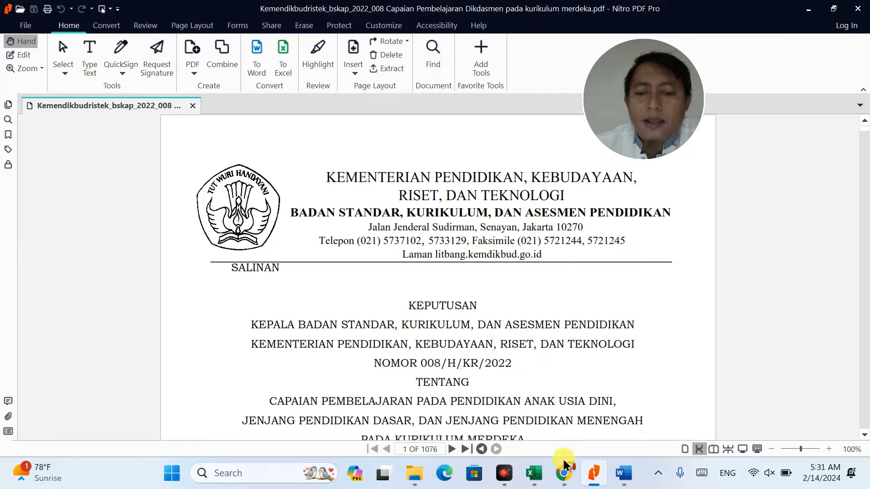
Step: Switch to the CP & ATP page in Chrome and copy the entire Fase A Capaian Umum text
{"action": "left_click", "coordinate": [533, 472]}
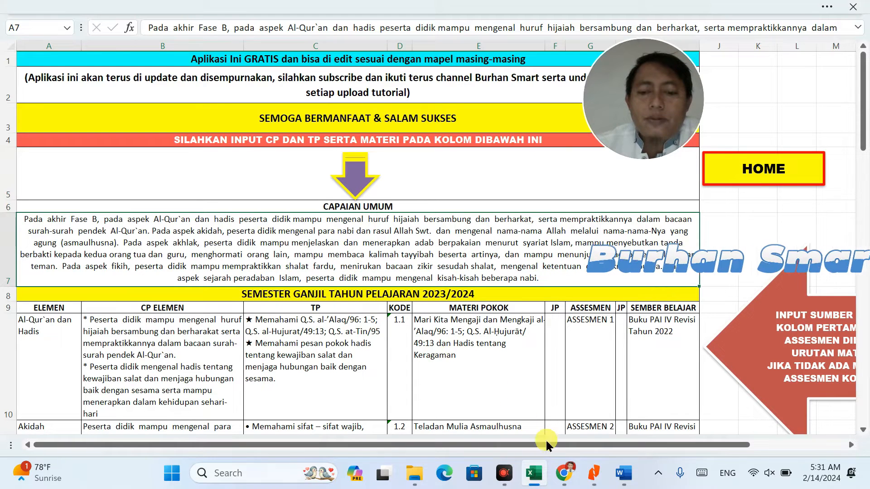
{"action": "left_click", "coordinate": [595, 474]}
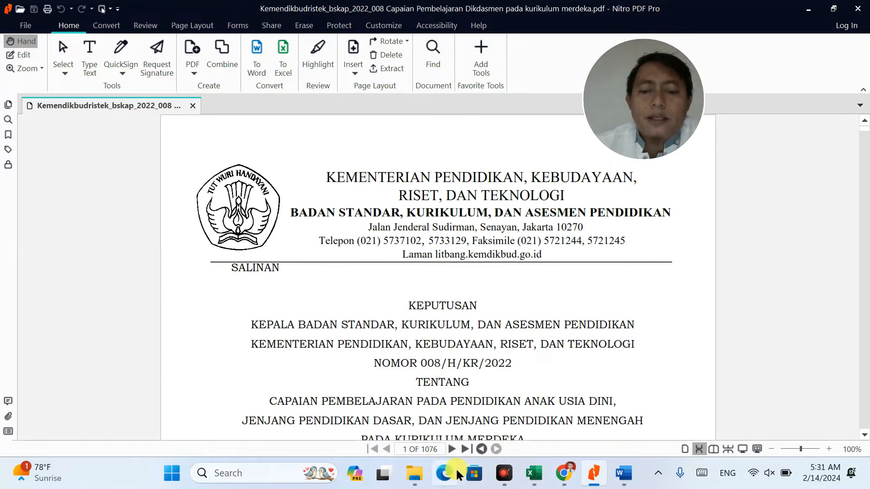
{"action": "left_click", "coordinate": [564, 473]}
{"action": "scroll", "coordinate": [298, 186], "scroll_direction": "up", "scroll_amount": 10}
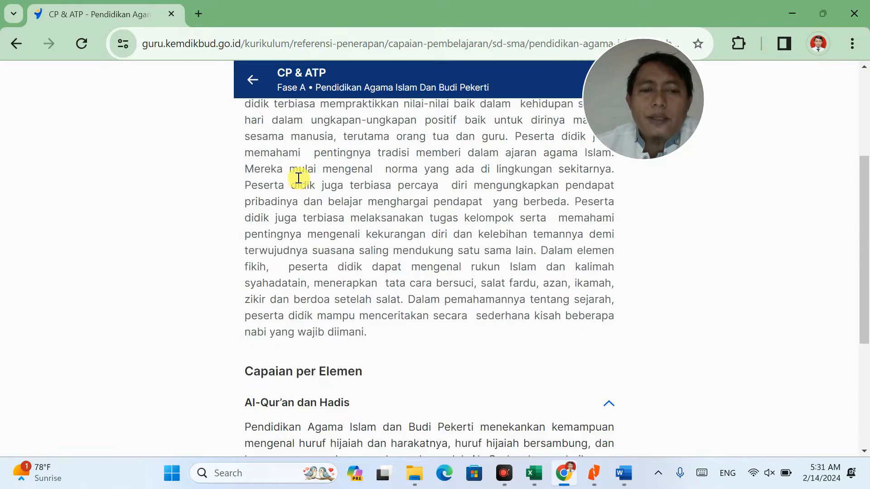
{"action": "left_click_drag", "start_coordinate": [243, 230], "coordinate": [425, 115]}
{"action": "right_click", "coordinate": [361, 115]}
{"action": "left_click", "coordinate": [386, 129]}
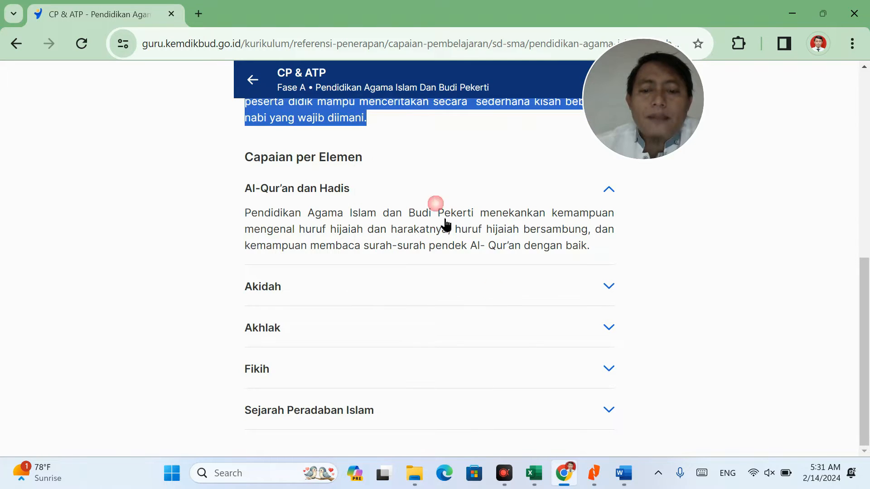
Step: In the Excel workbook, replace the Capaian Umum text in cell A7 with the copied Fase A text and heighten row 7 to fit it
{"action": "left_click", "coordinate": [534, 473]}
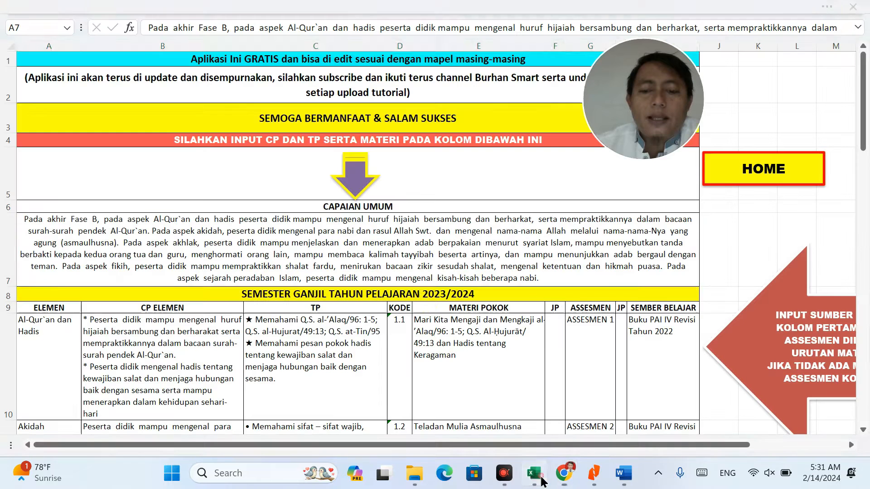
{"action": "double_click", "coordinate": [404, 256]}
{"action": "key", "text": "ctrl+a"}
{"action": "key", "text": "ctrl+v"}
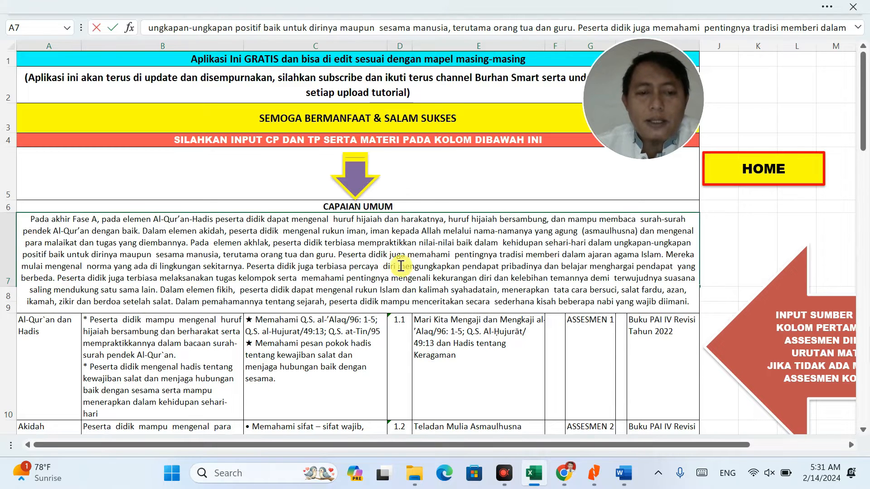
{"action": "left_click", "coordinate": [418, 332]}
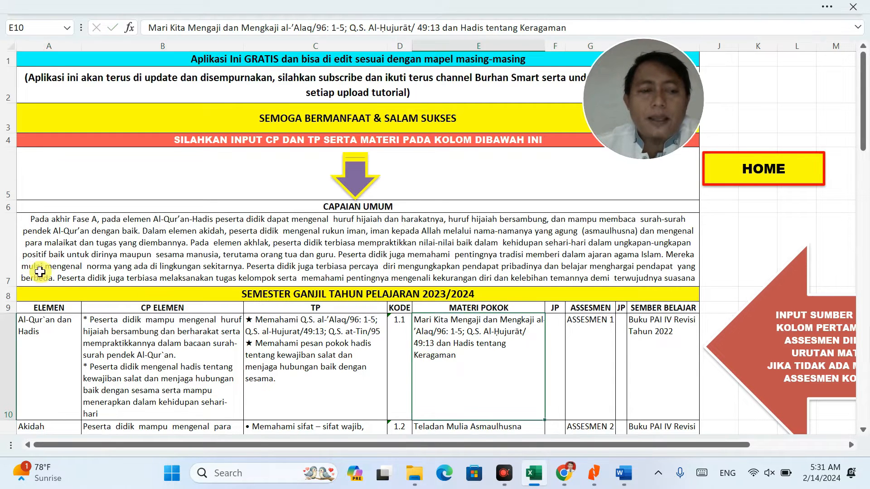
{"action": "left_click_drag", "start_coordinate": [6, 287], "coordinate": [6, 314]}
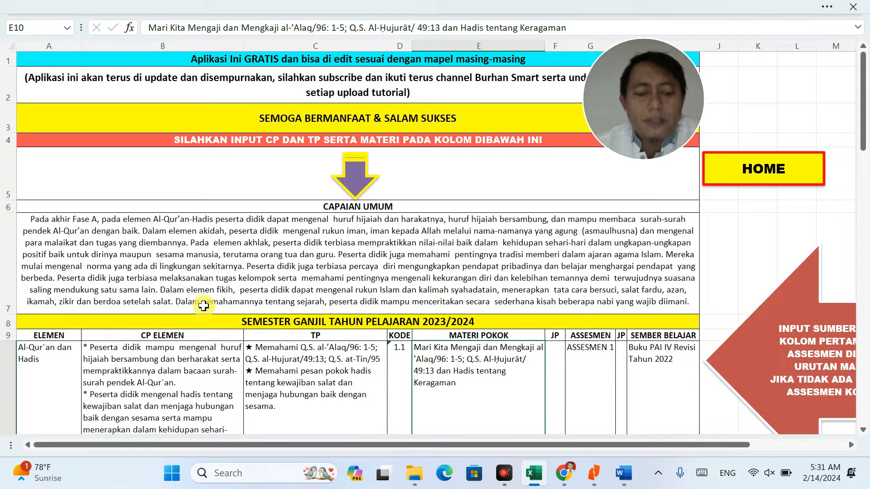
Step: Back in Chrome, expand the Akidah element and copy the Al-Qur'an dan Hadis description
{"action": "key", "text": "alt+Tab"}
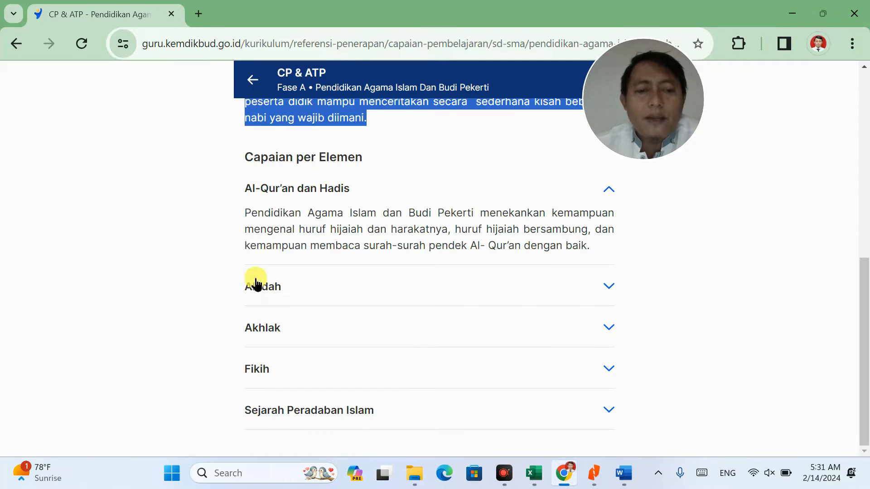
{"action": "left_click", "coordinate": [300, 287]}
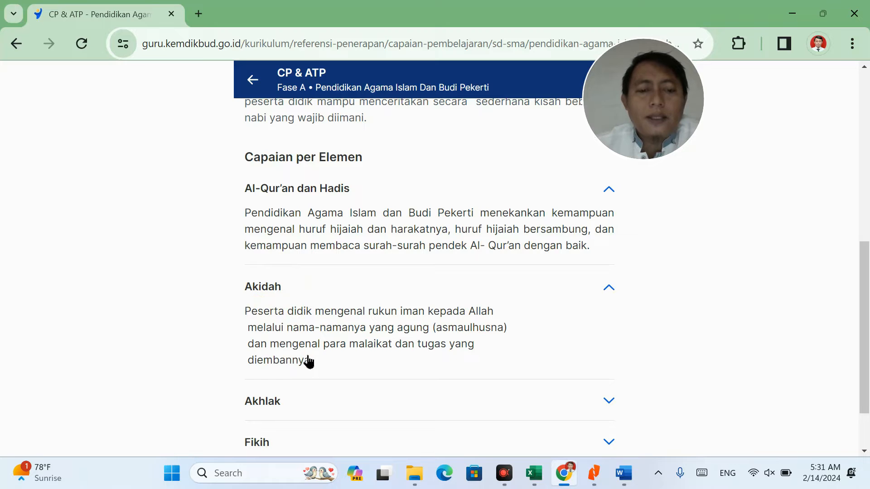
{"action": "triple_click", "coordinate": [300, 221]}
{"action": "right_click", "coordinate": [296, 221]}
{"action": "left_click", "coordinate": [315, 229]}
Step: Replace the CP Elemen text for Al-Qur'an dan Hadis in cell B10 of the Excel sheet with the copied description
{"action": "key", "text": "alt+Tab"}
{"action": "double_click", "coordinate": [121, 368]}
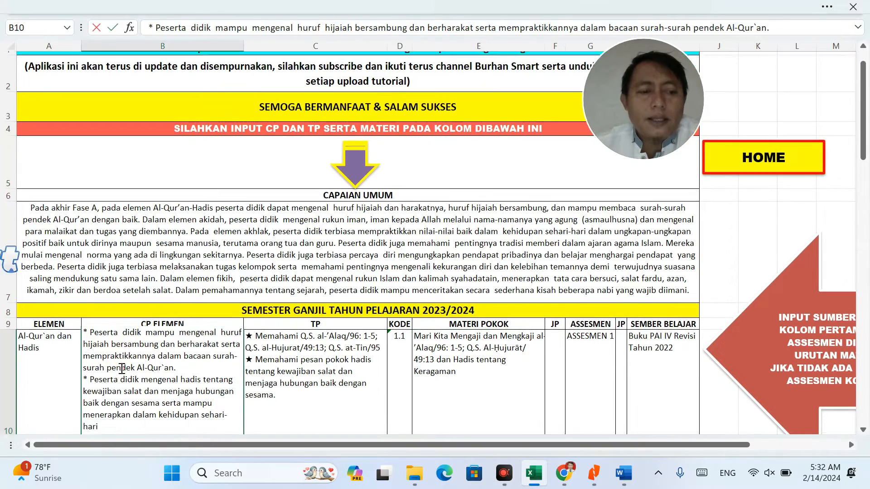
{"action": "key", "text": "ctrl+a"}
{"action": "key", "text": "ctrl+v"}
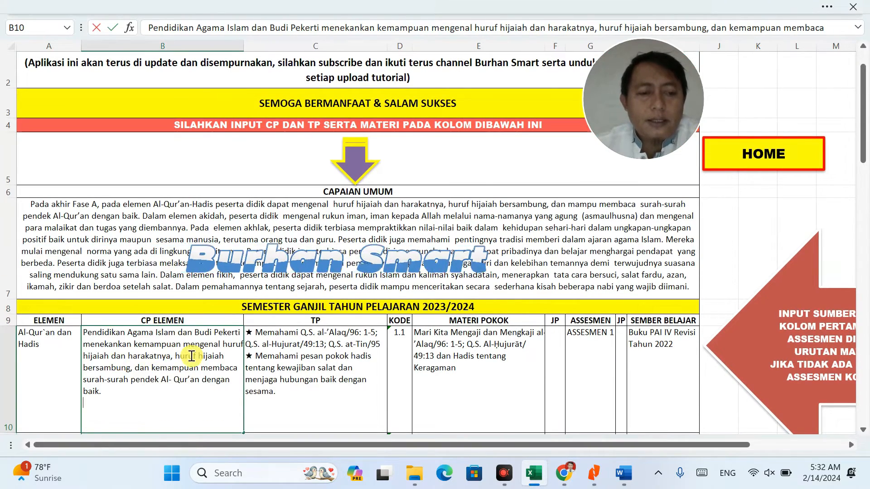
{"action": "scroll", "coordinate": [195, 353], "scroll_direction": "down", "scroll_amount": 2}
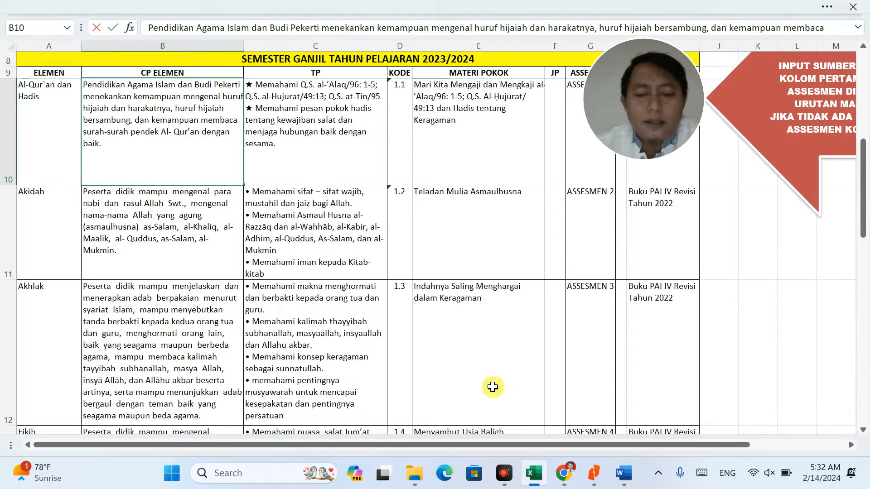
Step: Search the PDF in Nitro for "CAPAIAN PEMBELAJARAN PENDIDIKAN AGAMA ISLAM", open the page 721 match and view the Fase A element table
{"action": "left_click", "coordinate": [600, 474]}
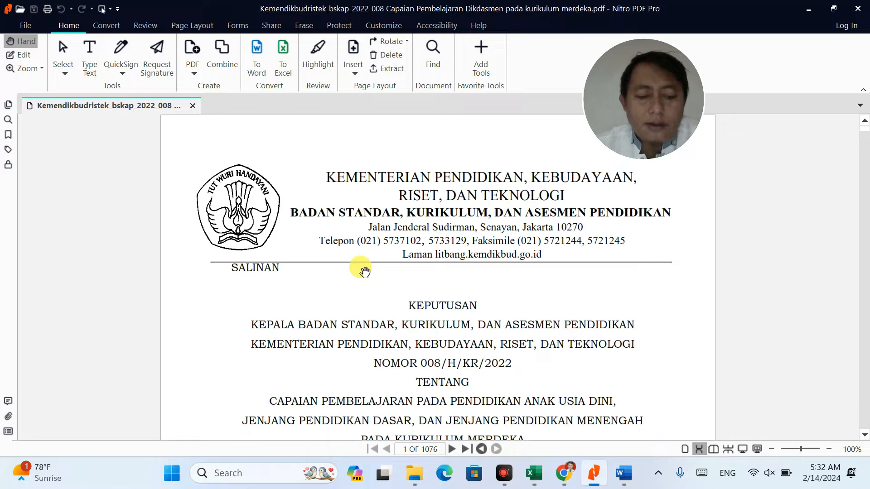
{"action": "key", "text": "ctrl+f"}
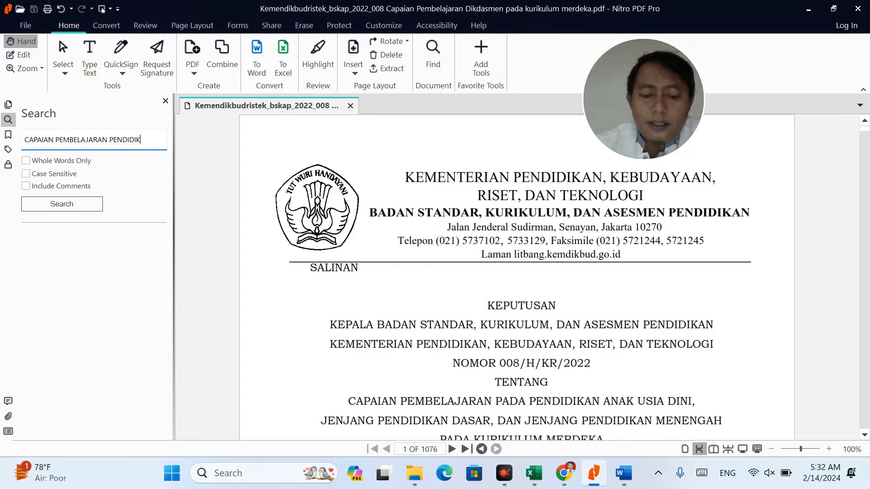
{"action": "type", "text": "AMA ISLAM"}
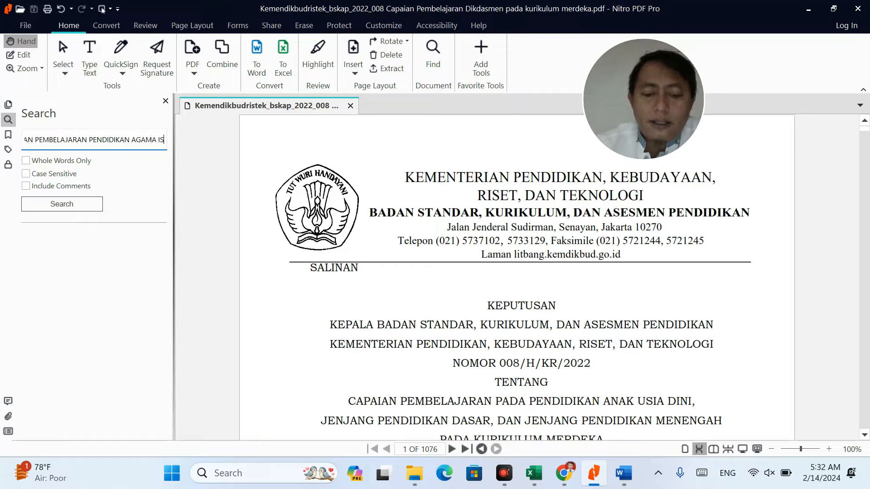
{"action": "key", "text": "Return"}
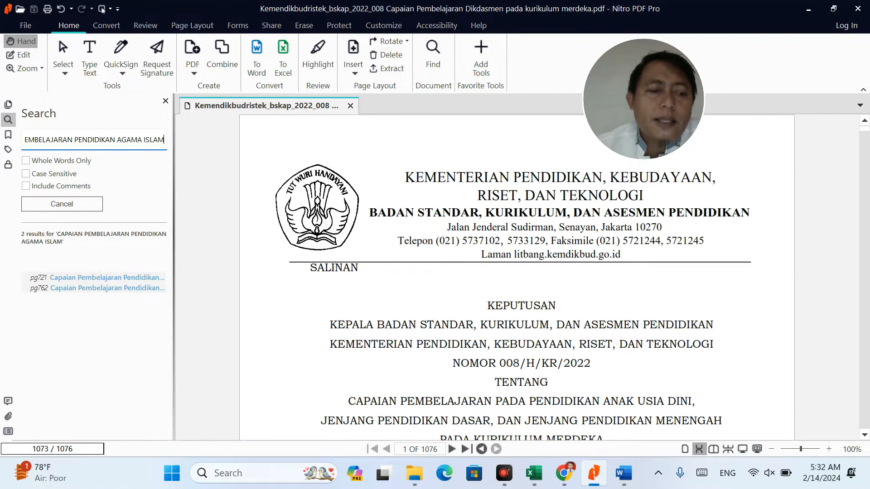
{"action": "left_click", "coordinate": [88, 277]}
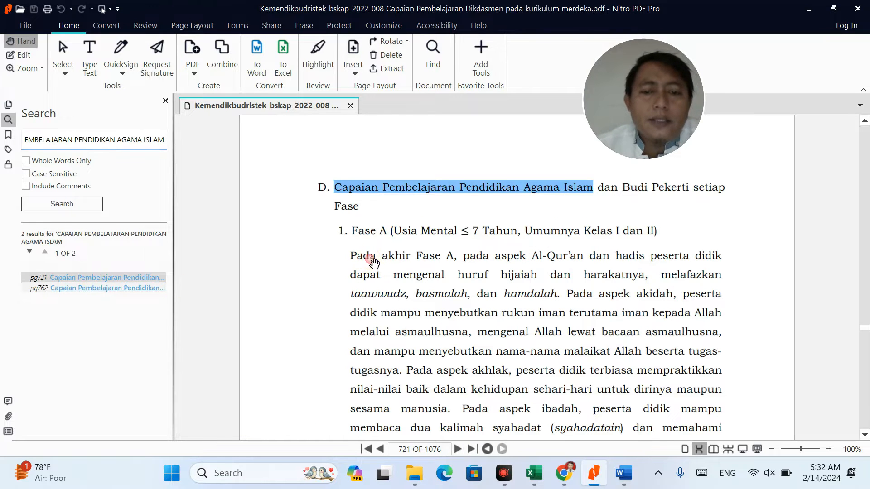
{"action": "scroll", "coordinate": [374, 262], "scroll_direction": "down", "scroll_amount": 8}
{"action": "scroll", "coordinate": [373, 262], "scroll_direction": "down", "scroll_amount": 5}
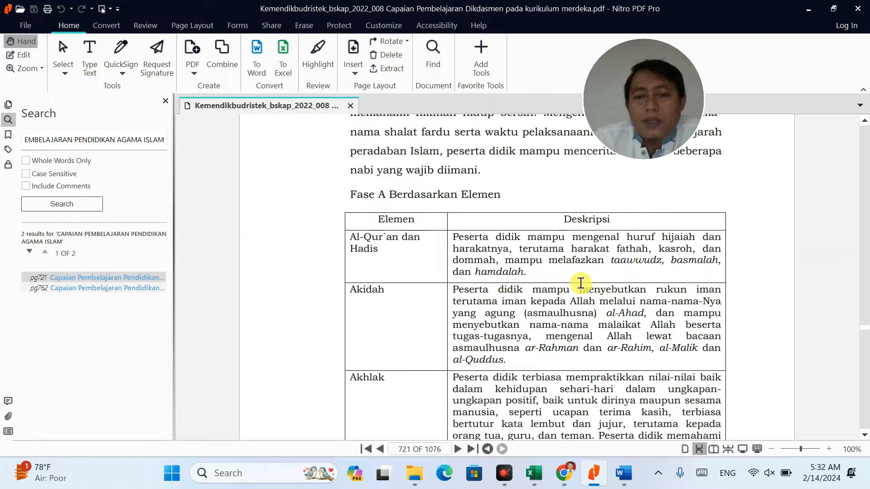
{"action": "scroll", "coordinate": [519, 256], "scroll_direction": "up", "scroll_amount": 1}
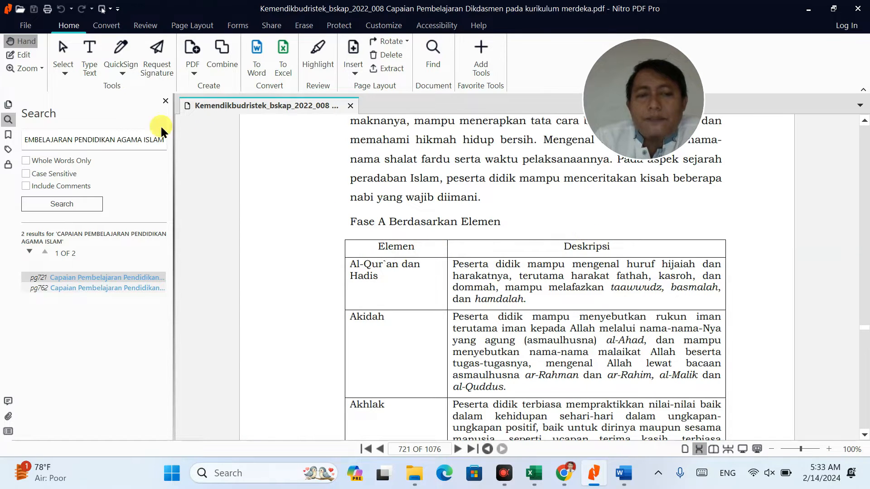
Step: Make the PDF text editable and copy the Al-Qur'an dan Hadis description from the Fase A element table on page 721
{"action": "left_click", "coordinate": [30, 58]}
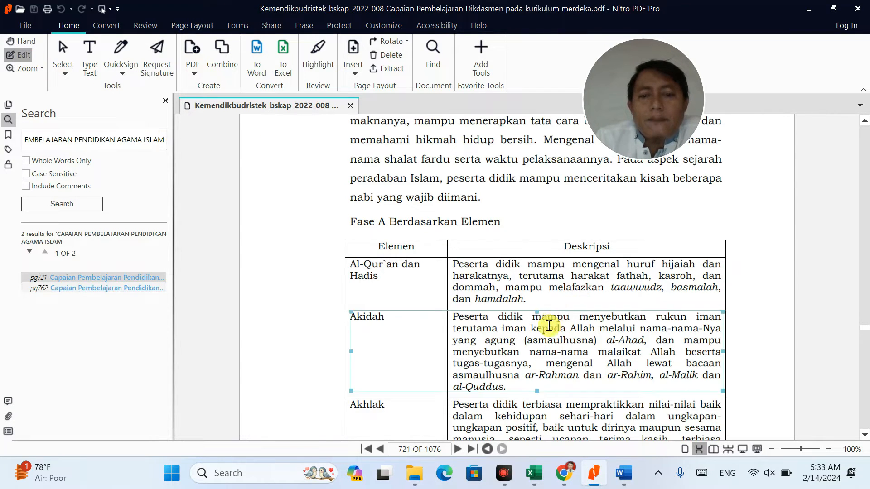
{"action": "left_click", "coordinate": [544, 347]}
{"action": "left_click", "coordinate": [524, 382]}
{"action": "double_click", "coordinate": [524, 382]}
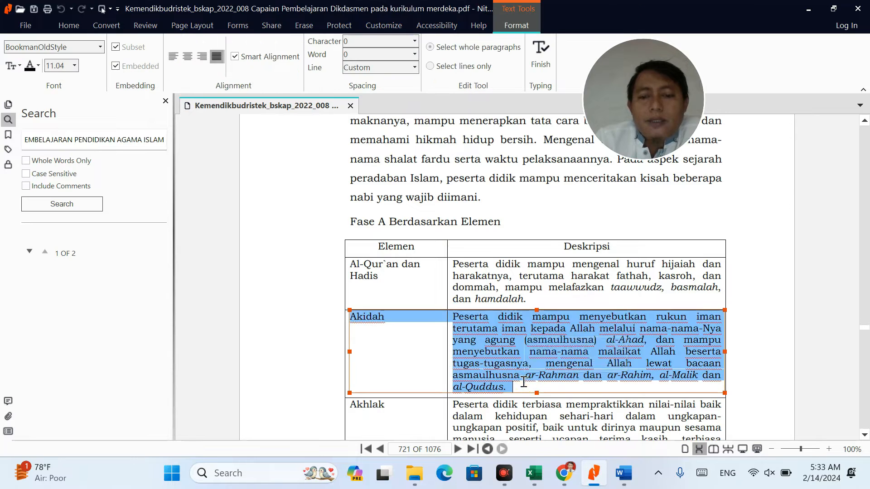
{"action": "left_click", "coordinate": [527, 385]}
{"action": "left_click_drag", "start_coordinate": [526, 385], "coordinate": [461, 321]}
{"action": "left_click_drag", "start_coordinate": [578, 276], "coordinate": [470, 278]}
{"action": "mouse_move", "coordinate": [526, 299]}
{"action": "left_mouse_down"}
{"action": "mouse_move", "coordinate": [453, 276]}
{"action": "mouse_move", "coordinate": [453, 264]}
{"action": "mouse_move", "coordinate": [458, 290]}
{"action": "mouse_move", "coordinate": [526, 299]}
{"action": "left_mouse_up"}
{"action": "right_click", "coordinate": [524, 289]}
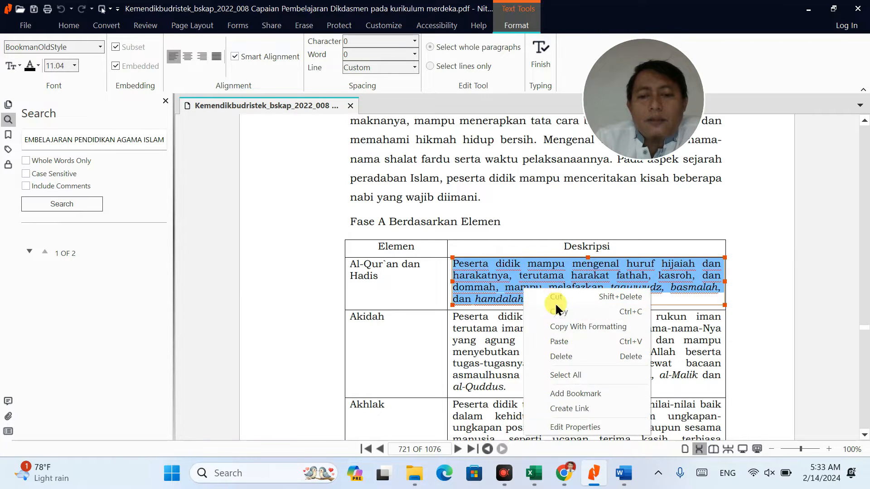
{"action": "left_click", "coordinate": [559, 312]}
Step: Switch to the Excel workbook and replace the CP Elemen text in cell B10 with the copied Al-Qur'an dan Hadis description
{"action": "left_click", "coordinate": [534, 473]}
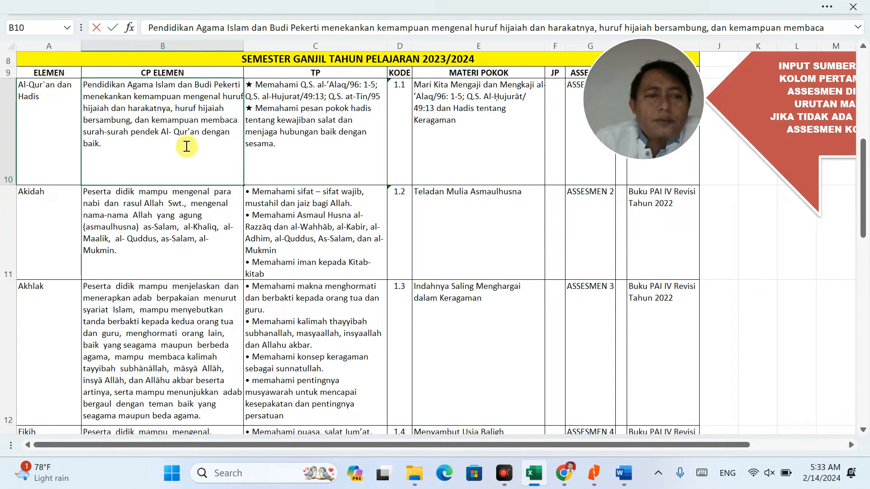
{"action": "left_click_drag", "start_coordinate": [121, 176], "coordinate": [72, 72]}
{"action": "key", "text": "ctrl+v"}
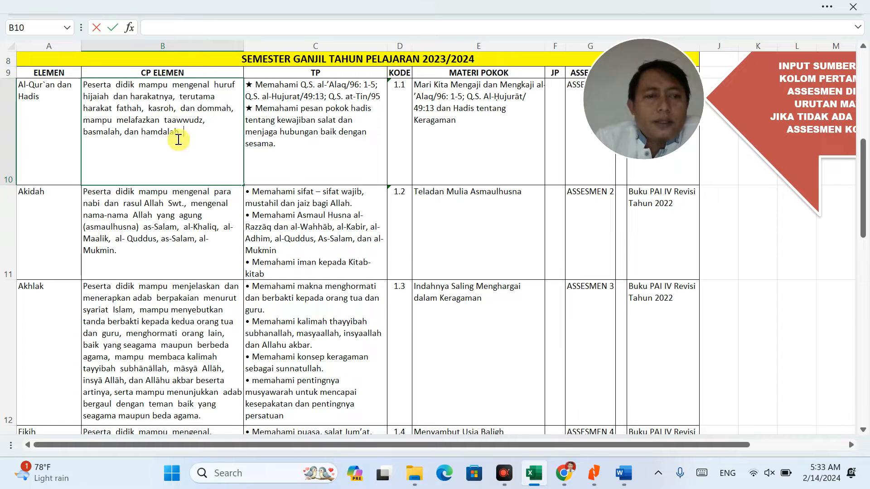
Step: Return to the PDF in Nitro and copy the Akidah description from the Fase A element table
{"action": "key", "text": "alt+Tab"}
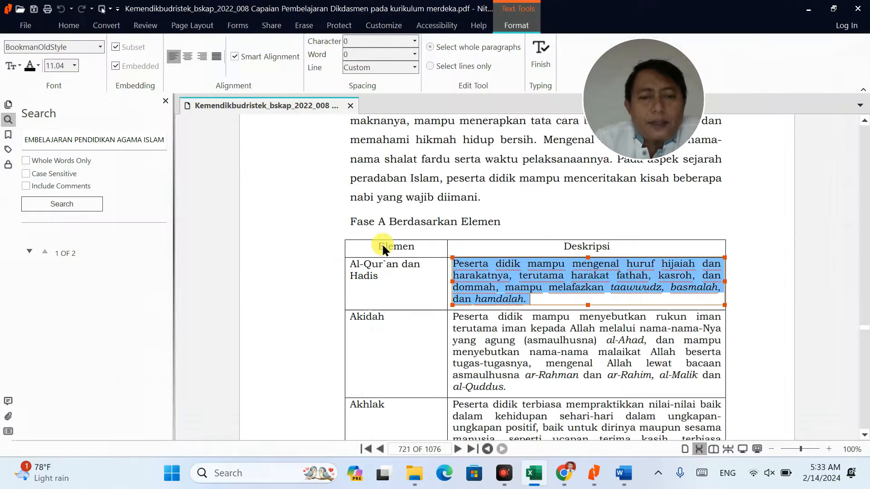
{"action": "left_click", "coordinate": [518, 378]}
{"action": "left_click_drag", "start_coordinate": [515, 386], "coordinate": [445, 313]}
{"action": "right_click", "coordinate": [494, 311]}
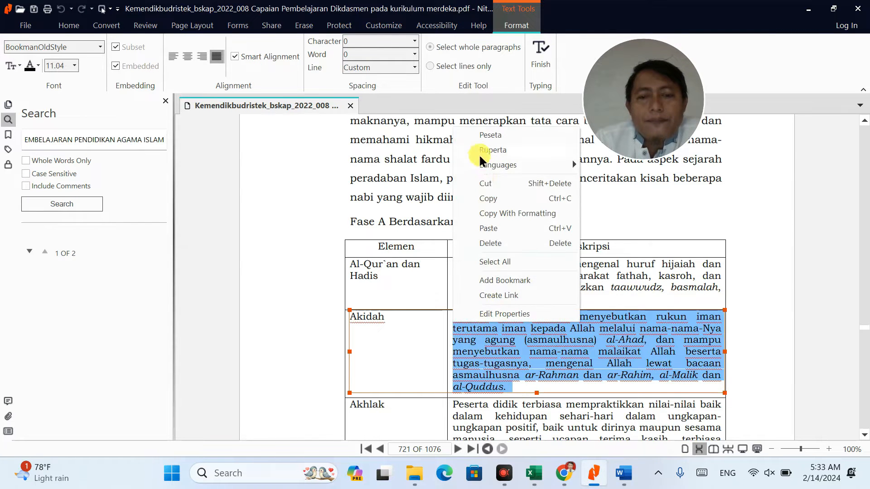
{"action": "left_click", "coordinate": [488, 199]}
Step: In the Excel sheet, replace the Akidah CP Elemen text in cell B11 with the copied description and heighten row 11 to fit it
{"action": "key", "text": "alt+Tab"}
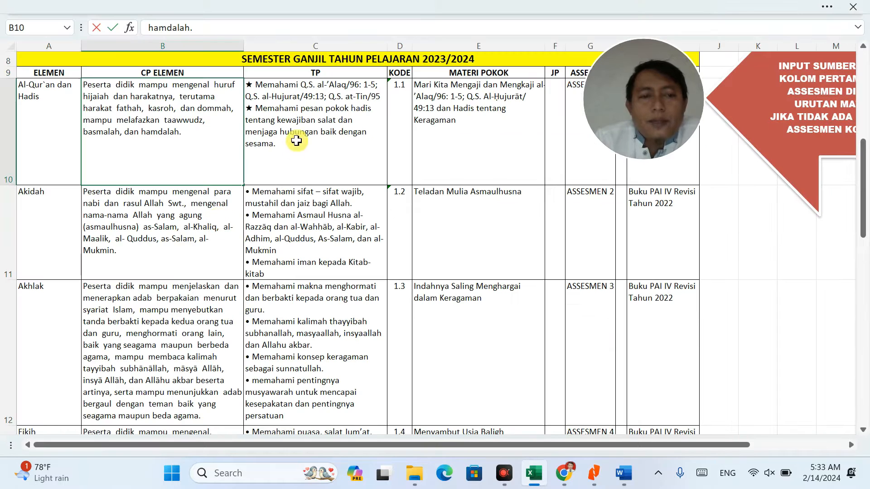
{"action": "left_click", "coordinate": [199, 210]}
{"action": "key", "text": "ctrl+a"}
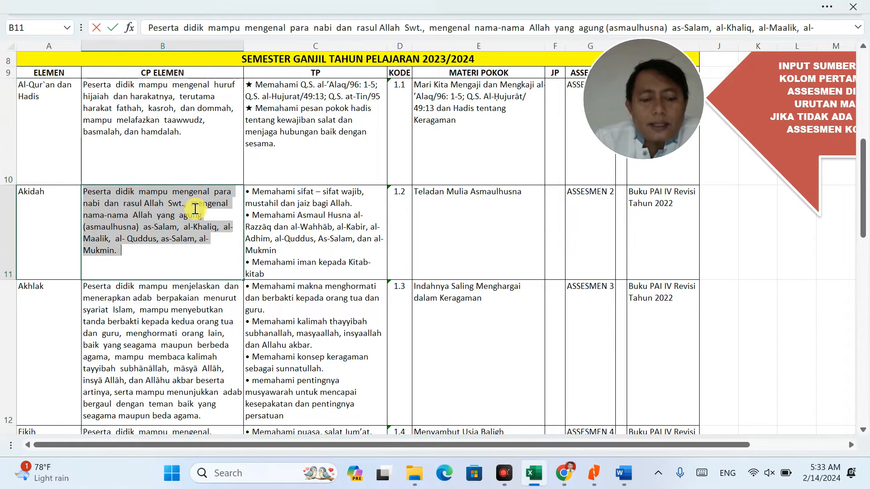
{"action": "key", "text": "ctrl+v"}
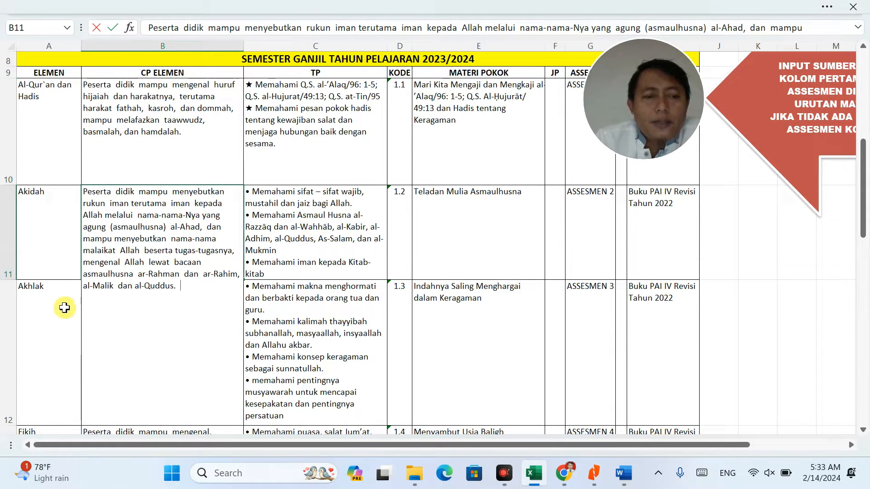
{"action": "left_click", "coordinate": [8, 271]}
{"action": "left_click_drag", "start_coordinate": [7, 280], "coordinate": [8, 292]}
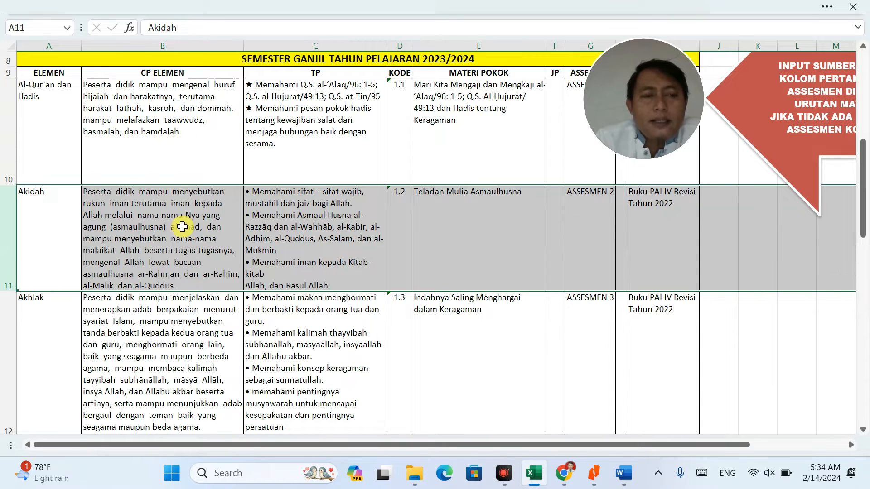
Step: Go back to the Fase A element table in the Nitro PDF and copy the Akhlak description
{"action": "key", "text": "alt+Tab"}
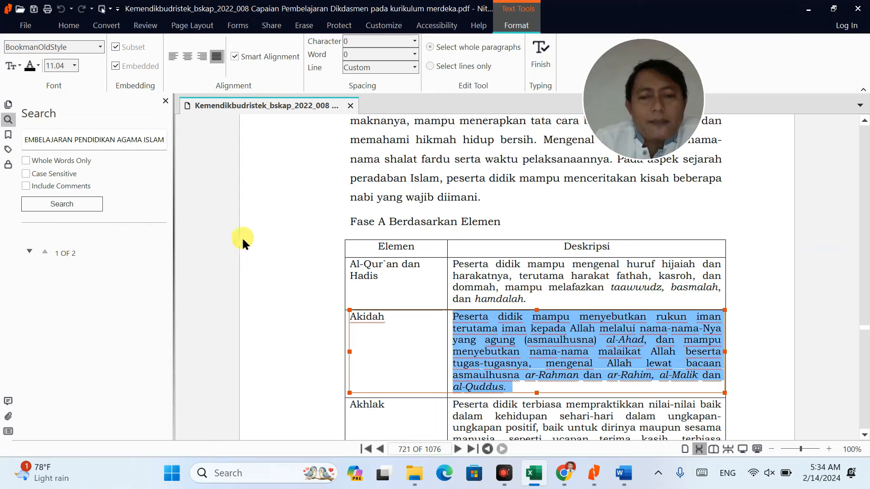
{"action": "scroll", "coordinate": [440, 378], "scroll_direction": "down", "scroll_amount": 2}
{"action": "scroll", "coordinate": [439, 374], "scroll_direction": "up", "scroll_amount": 4}
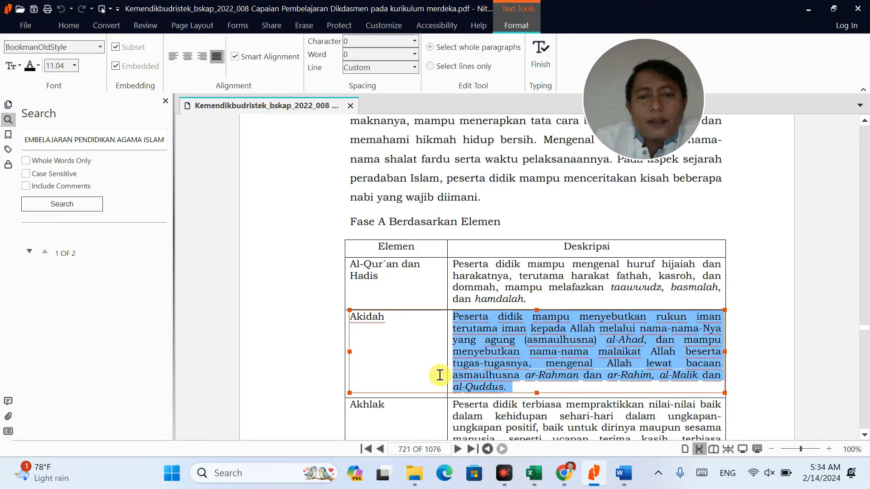
{"action": "scroll", "coordinate": [439, 372], "scroll_direction": "up", "scroll_amount": 5}
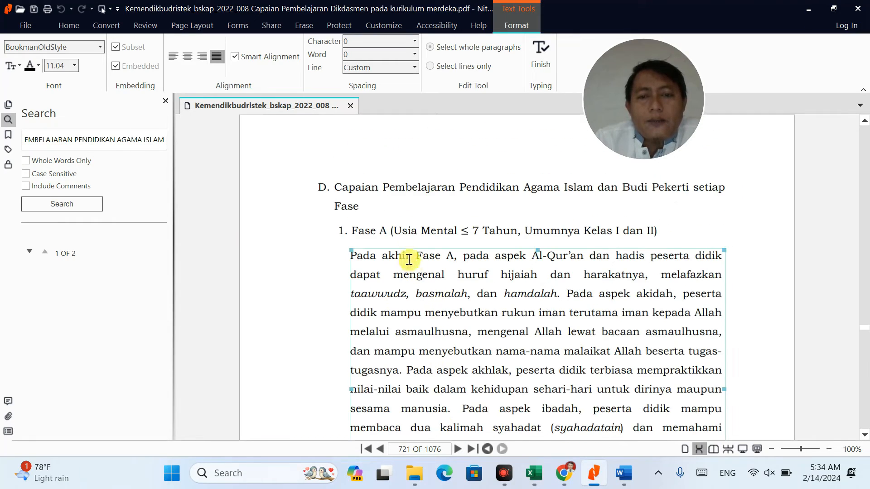
{"action": "scroll", "coordinate": [629, 243], "scroll_direction": "down", "scroll_amount": 7}
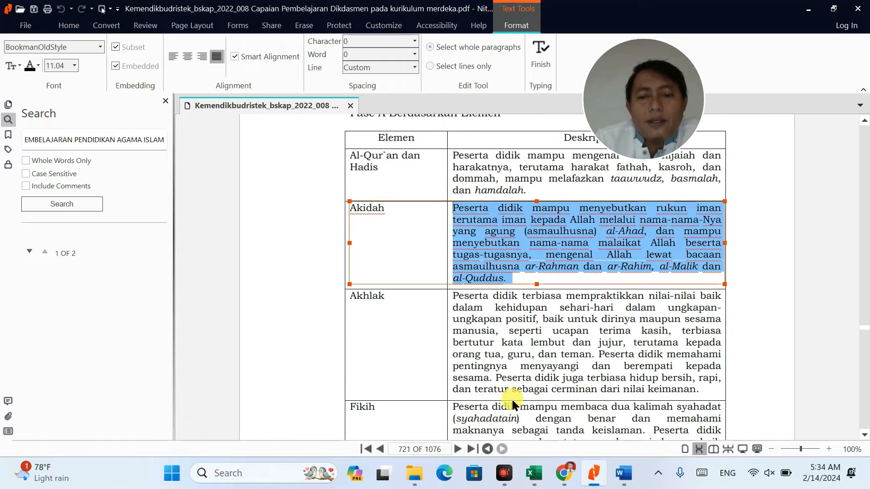
{"action": "left_click", "coordinate": [459, 304]}
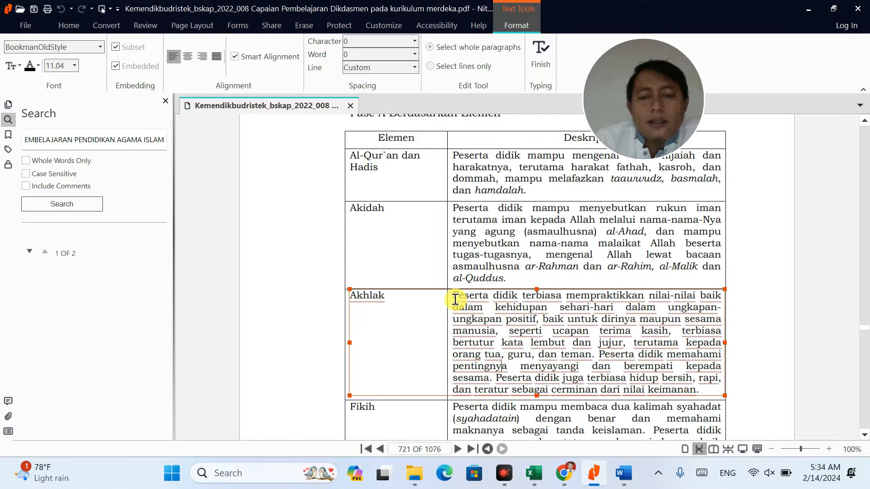
{"action": "left_click_drag", "start_coordinate": [460, 304], "coordinate": [698, 391]}
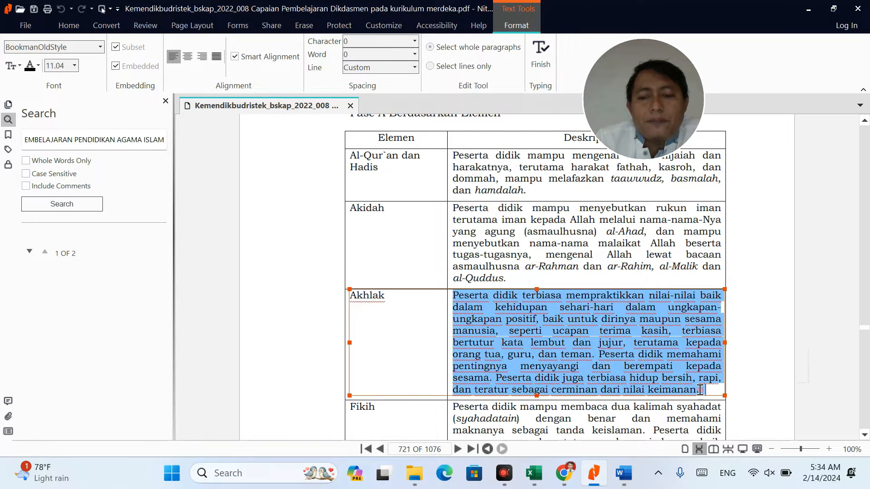
{"action": "right_click", "coordinate": [648, 358]}
{"action": "left_click", "coordinate": [668, 228]}
Step: Replace the Akhlak CP Elemen text in cell B12 of the Excel sheet with the copied description
{"action": "key", "text": "alt+Tab"}
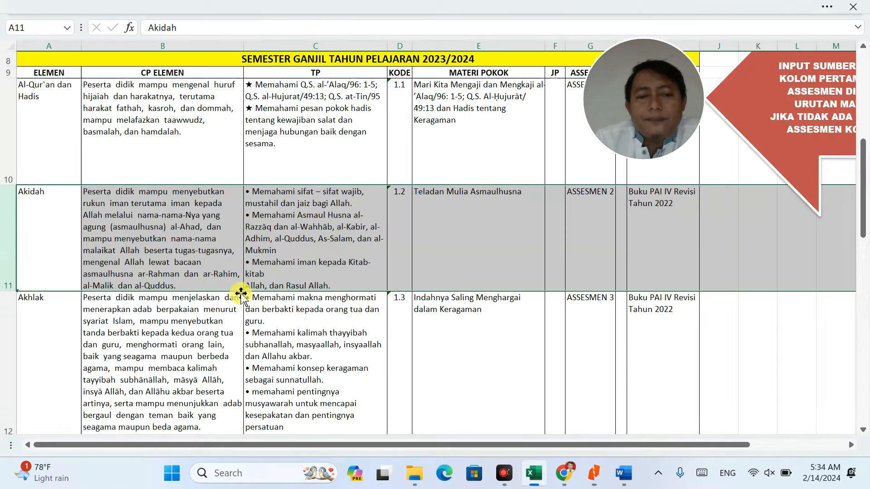
{"action": "double_click", "coordinate": [190, 332]}
{"action": "key", "text": "ctrl+a"}
{"action": "key", "text": "ctrl+v"}
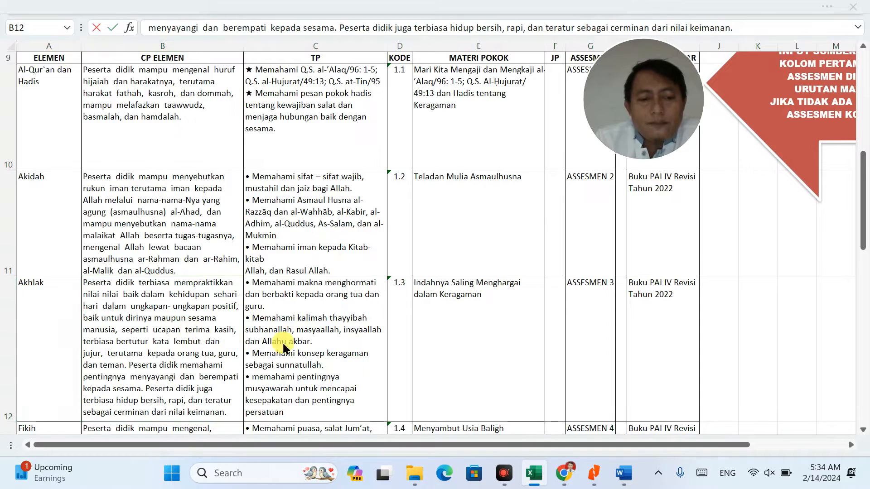
Step: In the Nitro PDF, select and copy the first part of the Fikih description at the end of page 721
{"action": "key", "text": "alt+Tab"}
{"action": "scroll", "coordinate": [456, 340], "scroll_direction": "down", "scroll_amount": 3}
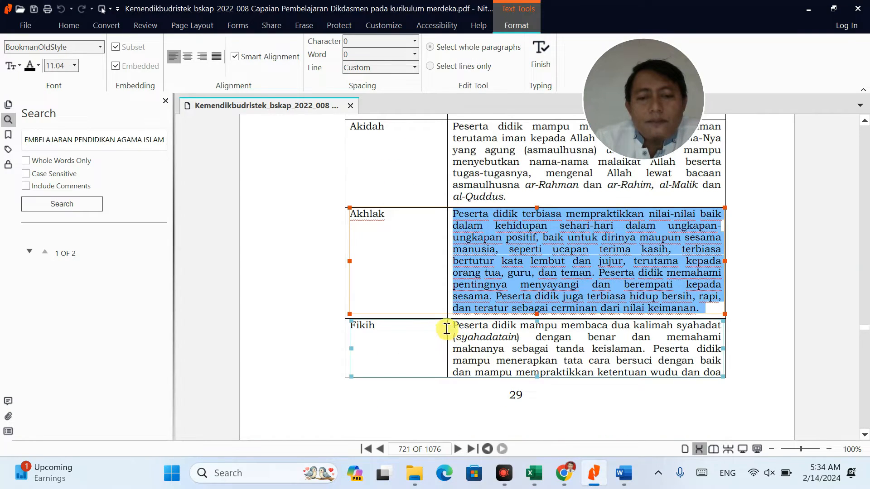
{"action": "left_click", "coordinate": [455, 328]}
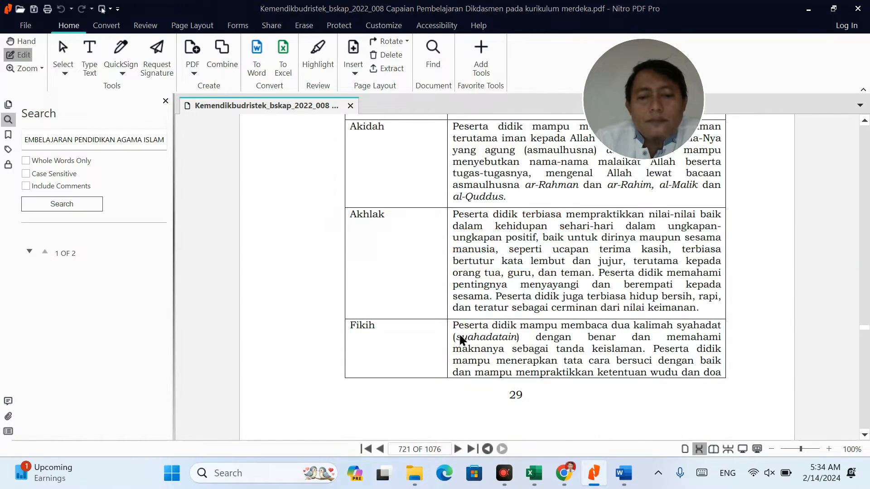
{"action": "double_click", "coordinate": [455, 329]}
{"action": "left_click", "coordinate": [530, 267]}
{"action": "double_click", "coordinate": [450, 328]}
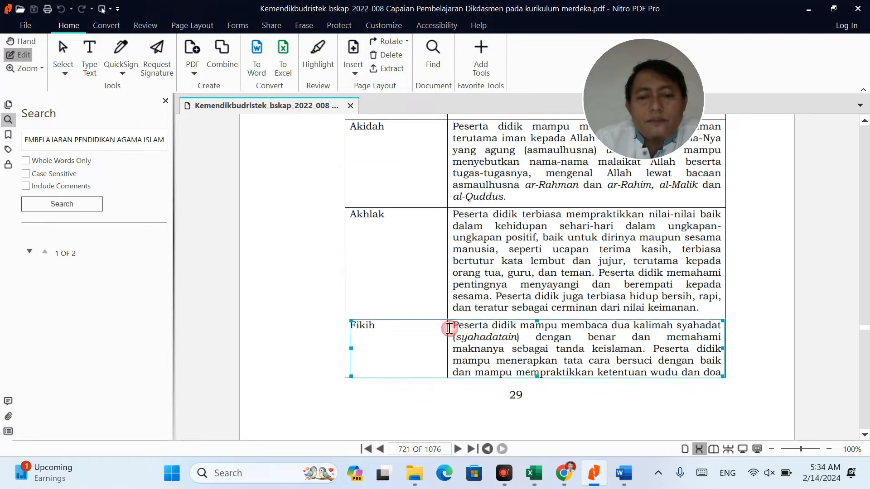
{"action": "left_click_drag", "start_coordinate": [453, 326], "coordinate": [723, 373]}
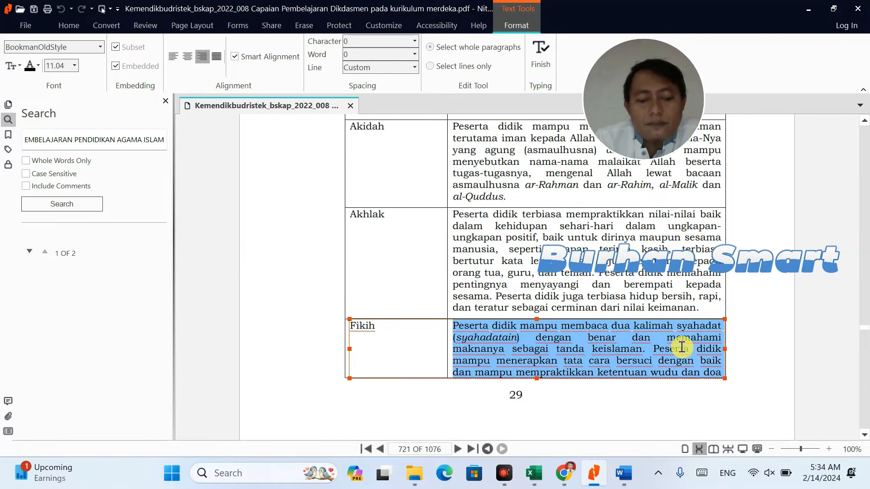
Step: Replace the Fikih CP Elemen text in cell B13 of the Excel sheet's Semester Ganjil table with the copied first part
{"action": "key", "text": "alt+Tab"}
{"action": "scroll", "coordinate": [171, 321], "scroll_direction": "down", "scroll_amount": 1}
{"action": "scroll", "coordinate": [171, 307], "scroll_direction": "up", "scroll_amount": 2}
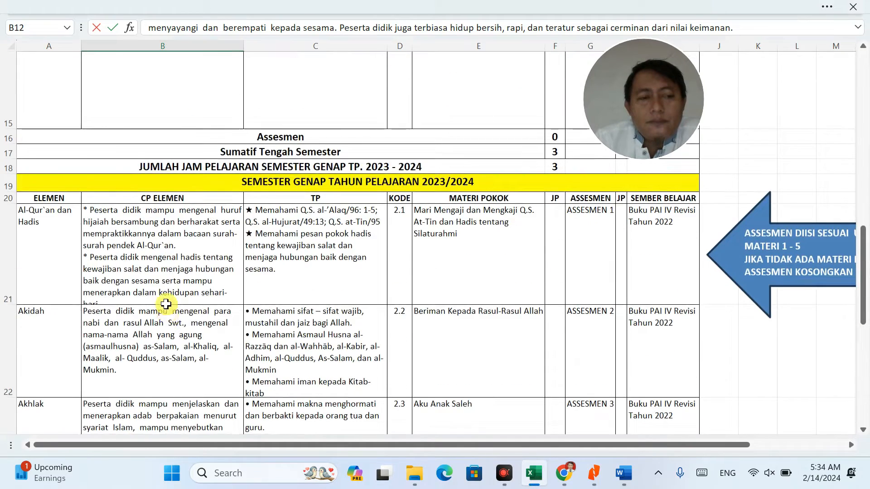
{"action": "scroll", "coordinate": [169, 301], "scroll_direction": "down", "scroll_amount": 3}
{"action": "double_click", "coordinate": [160, 260]}
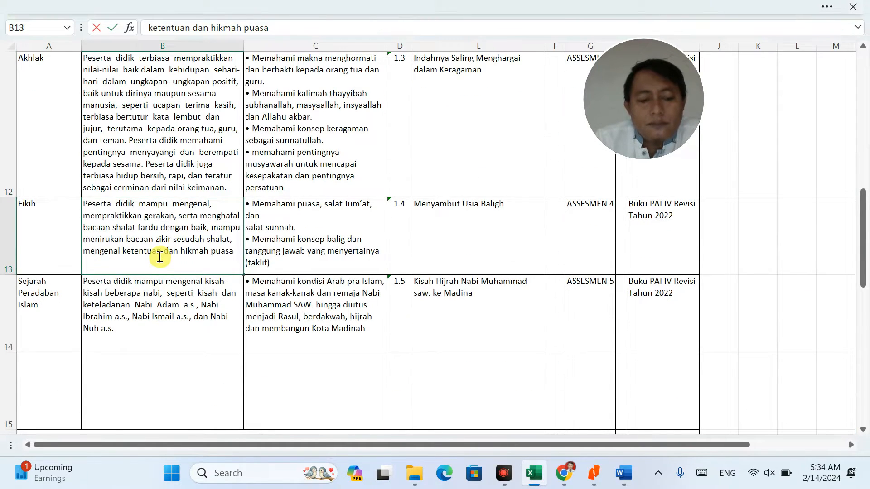
{"action": "key", "text": "ctrl+a"}
{"action": "key", "text": "ctrl+v"}
Step: Back in the Nitro PDF, copy the remainder of the Fikih description from the table on page 722
{"action": "key", "text": "alt+Tab"}
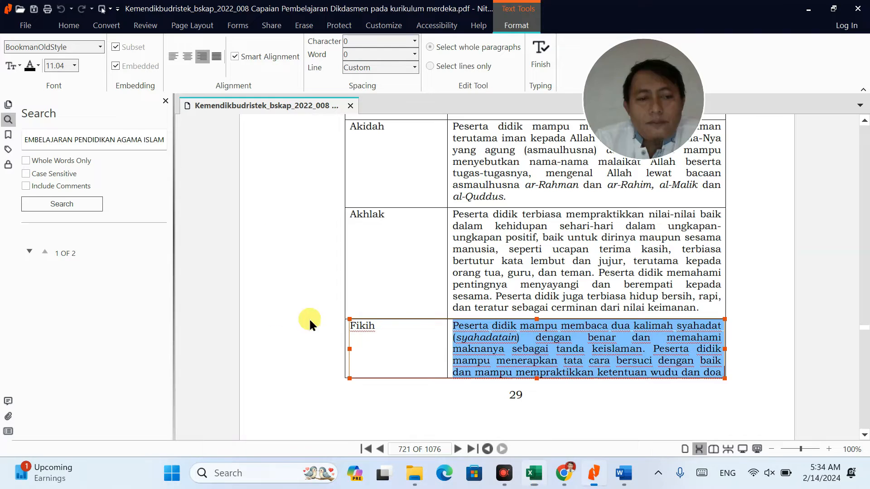
{"action": "scroll", "coordinate": [412, 328], "scroll_direction": "down", "scroll_amount": 4}
{"action": "scroll", "coordinate": [412, 327], "scroll_direction": "down", "scroll_amount": 2}
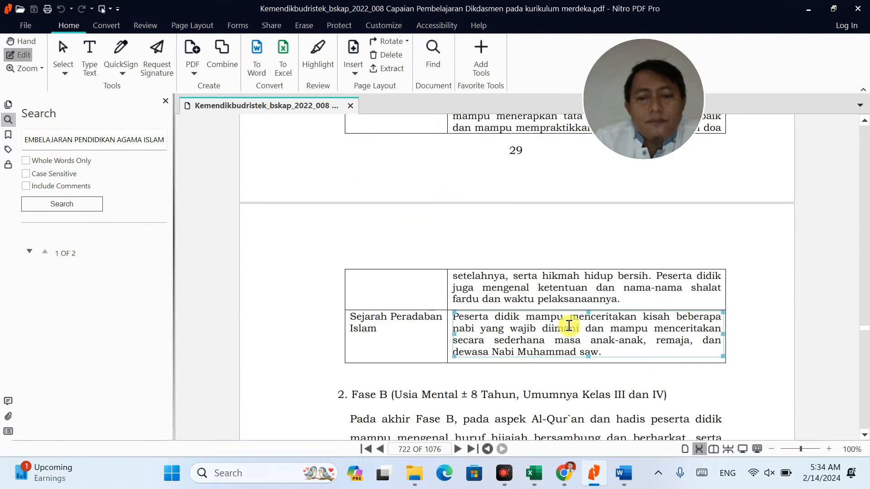
{"action": "left_click_drag", "start_coordinate": [632, 298], "coordinate": [436, 277]}
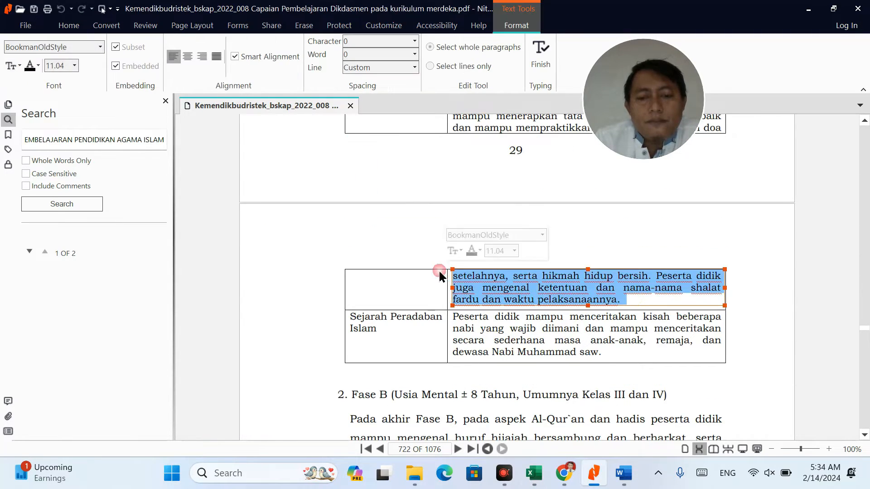
{"action": "key", "text": "ctrl+c"}
Step: Append the copied remainder to the Fikih text in Excel cell B13 and heighten row 13 to show the full description
{"action": "key", "text": "alt+Tab"}
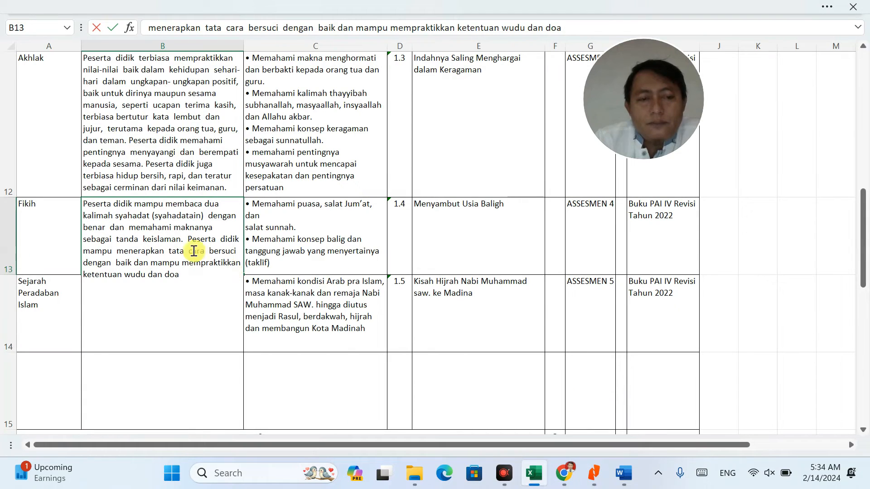
{"action": "key", "text": "ctrl+v"}
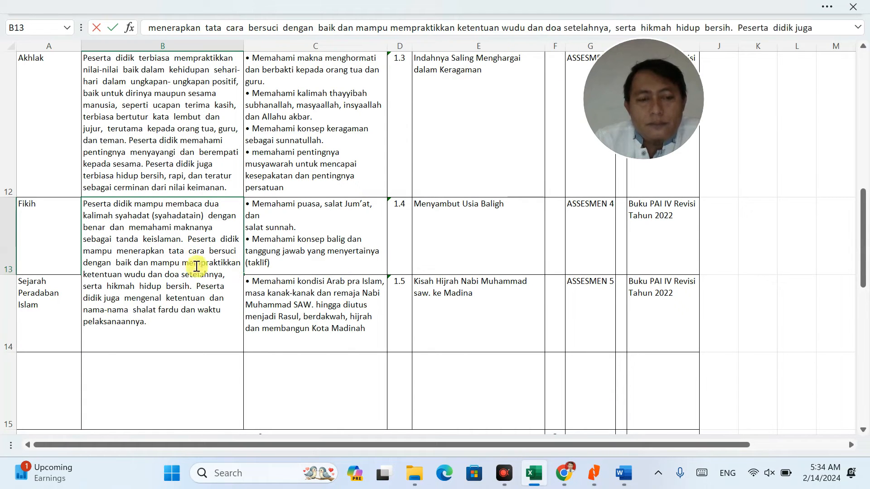
{"action": "left_click", "coordinate": [6, 279]}
{"action": "left_click_drag", "start_coordinate": [8, 274], "coordinate": [9, 338]}
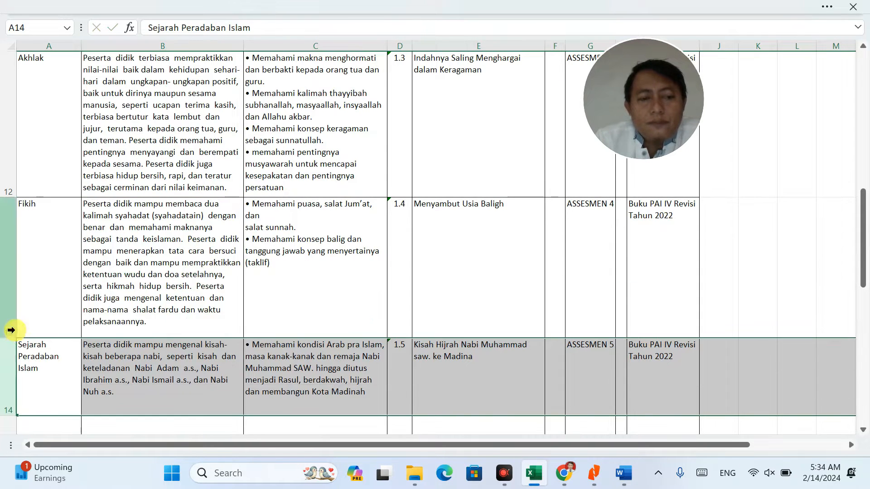
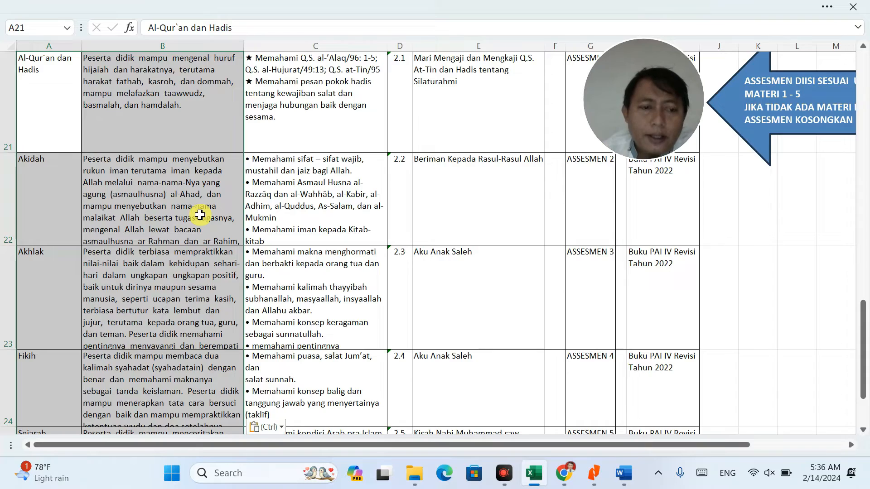
{"action": "scroll", "coordinate": [197, 208], "scroll_direction": "up", "scroll_amount": 2}
{"action": "left_click", "coordinate": [59, 169]}
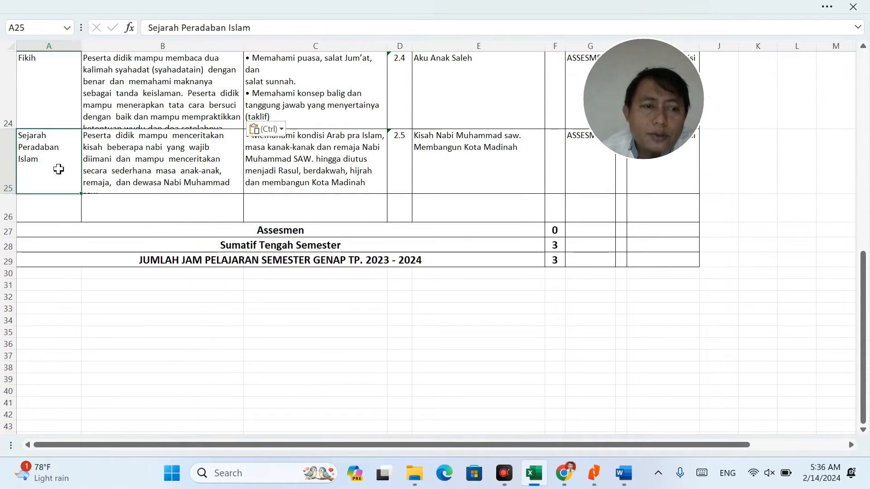
{"action": "scroll", "coordinate": [86, 171], "scroll_direction": "up", "scroll_amount": 2}
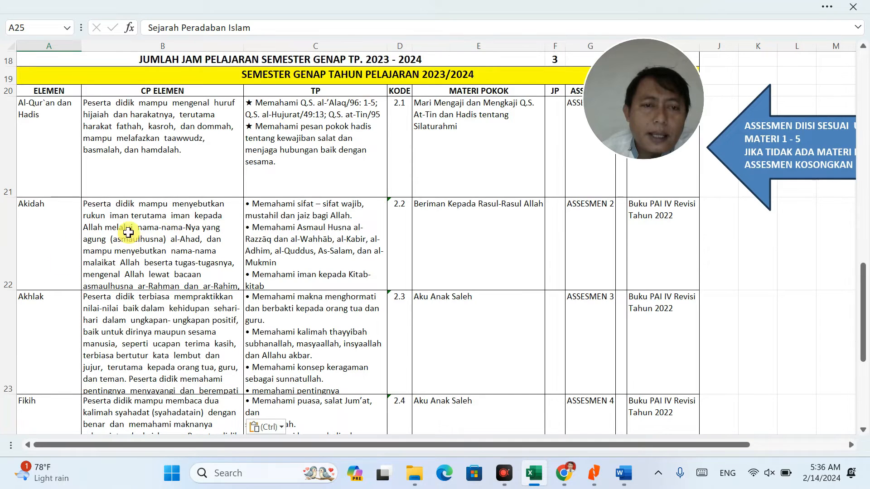
{"action": "scroll", "coordinate": [136, 231], "scroll_direction": "up", "scroll_amount": 5}
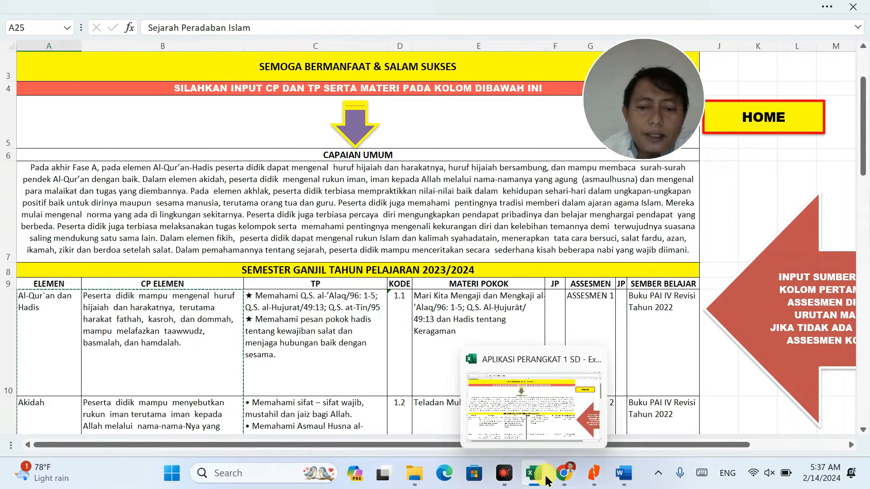
Step: In the Chrome CP & ATP page for Fase A, open the first sample ATP document, Contoh ATP SD-SMA.PENDIDIKAN AGAMA ISLAM DAN BUDI PEKERTI.1, for viewing
{"action": "left_click", "coordinate": [535, 430]}
{"action": "scroll", "coordinate": [292, 132], "scroll_direction": "up", "scroll_amount": 10}
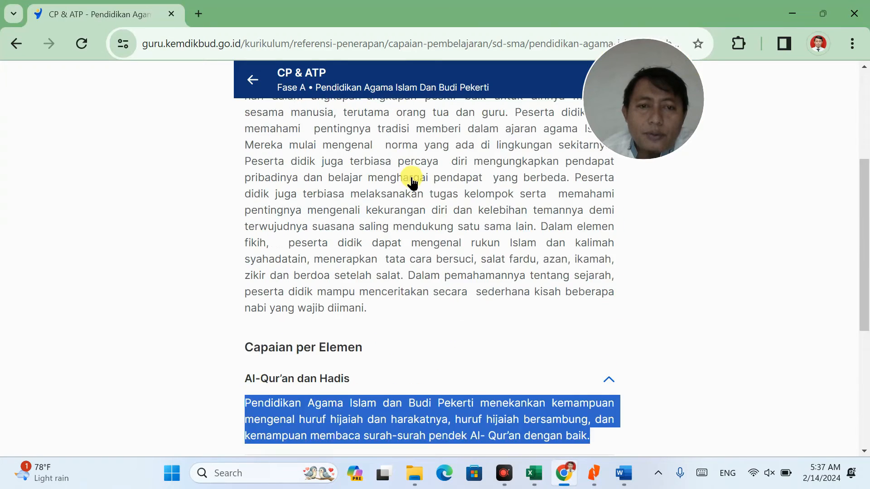
{"action": "left_click", "coordinate": [537, 160]}
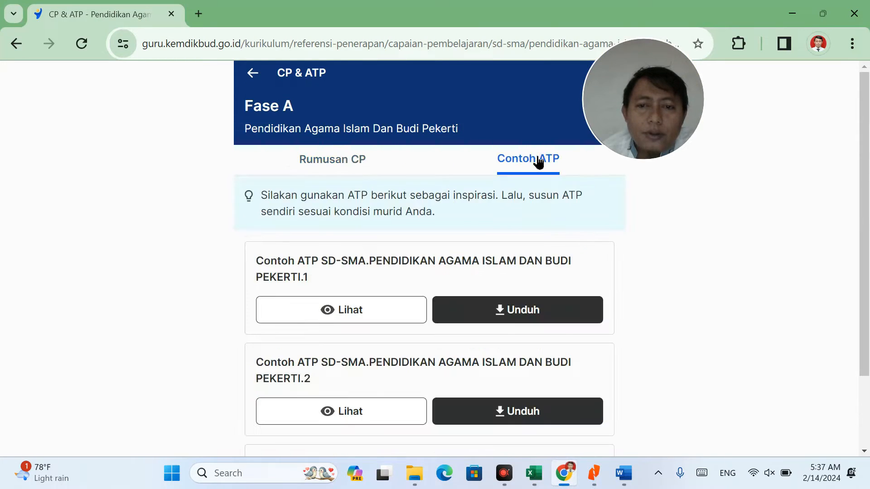
{"action": "scroll", "coordinate": [388, 303], "scroll_direction": "down", "scroll_amount": 2}
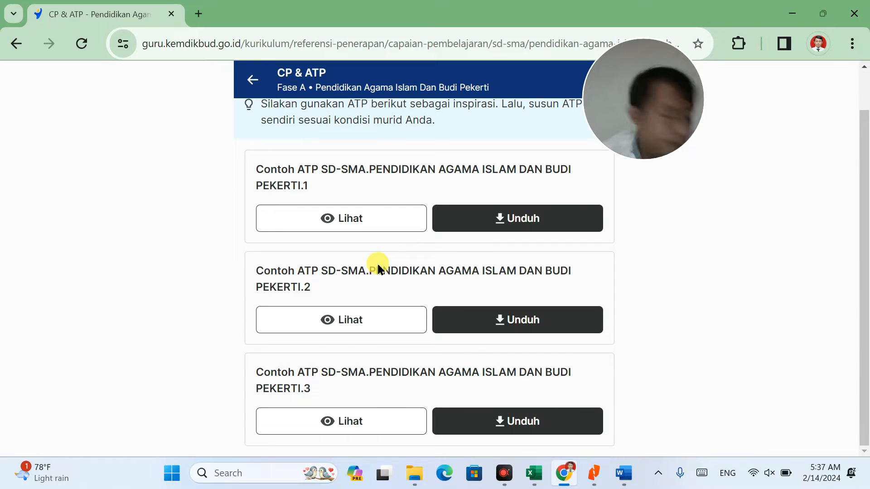
{"action": "left_click", "coordinate": [349, 219]}
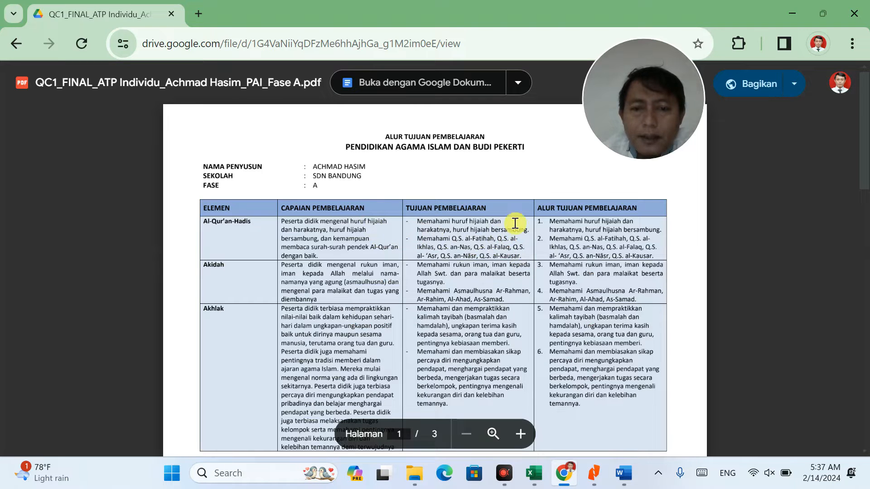
Step: Select and copy both Tujuan Pembelajaran points of the Al-Qur'an-Hadis row in the ATP table
{"action": "double_click", "coordinate": [518, 253]}
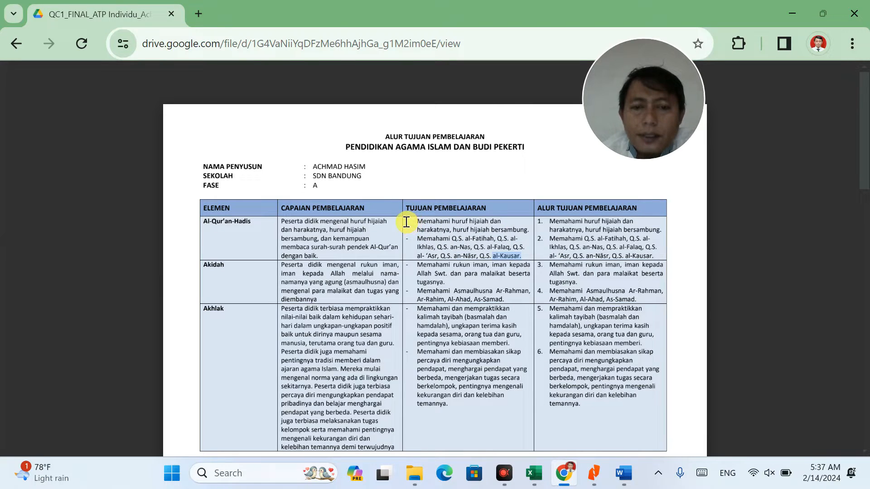
{"action": "left_click_drag", "start_coordinate": [407, 222], "coordinate": [518, 253]}
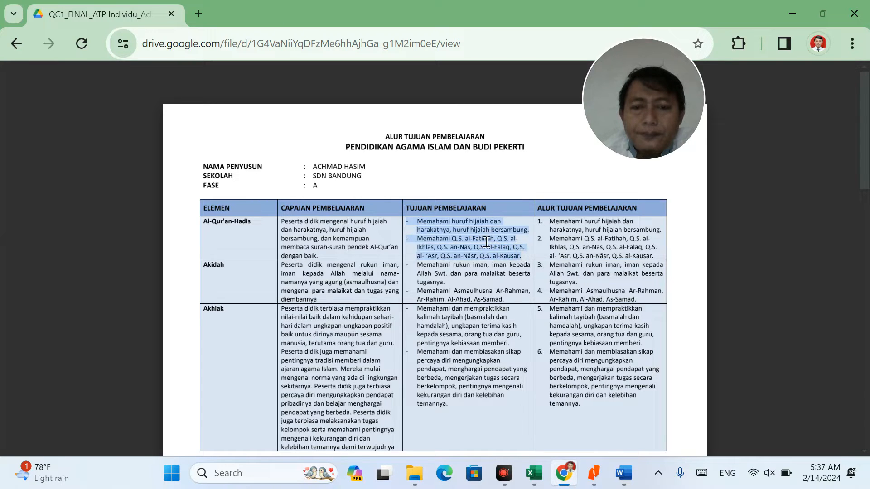
{"action": "right_click", "coordinate": [486, 242]}
{"action": "left_click", "coordinate": [507, 259]}
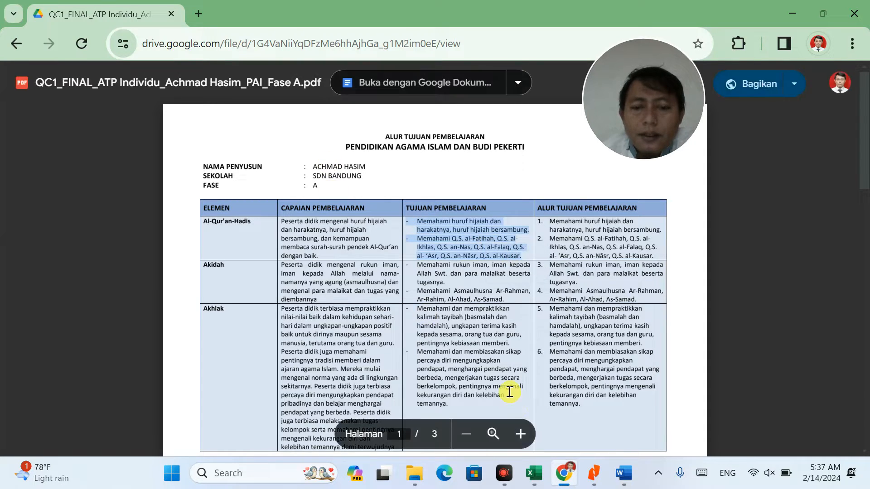
Step: In the Excel sheet, replace the Al-Qur'an dan Hadis TP text in cell C10 with the copied learning objectives
{"action": "left_click", "coordinate": [529, 468]}
{"action": "double_click", "coordinate": [340, 316]}
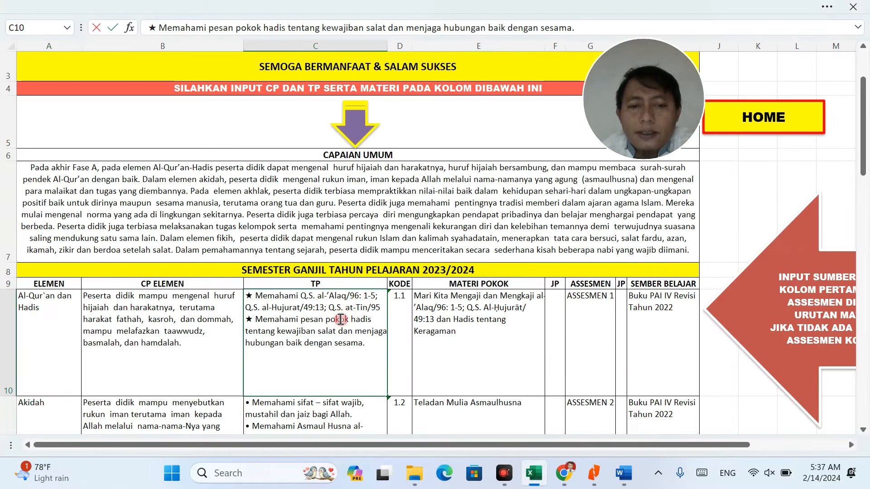
{"action": "key", "text": "ctrl+a"}
{"action": "key", "text": "ctrl+v"}
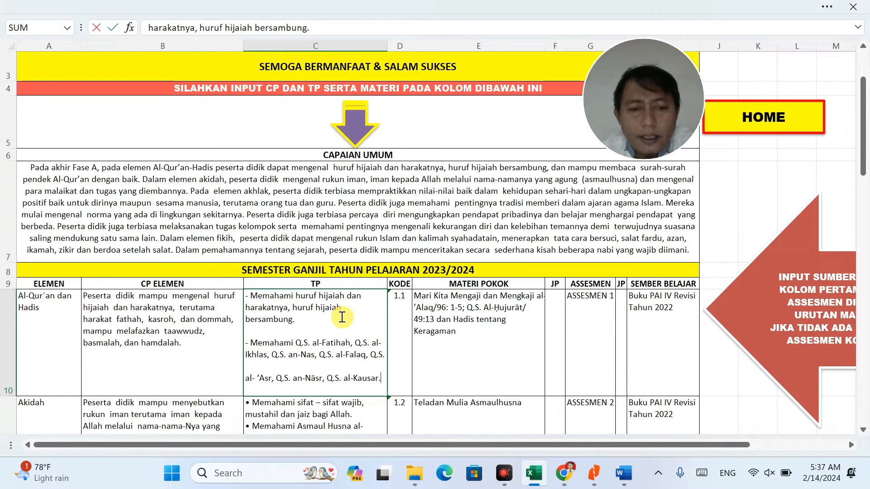
Step: Remove the blank lines and stray line breaks from the pasted objectives in cell C10
{"action": "left_click", "coordinate": [327, 329]}
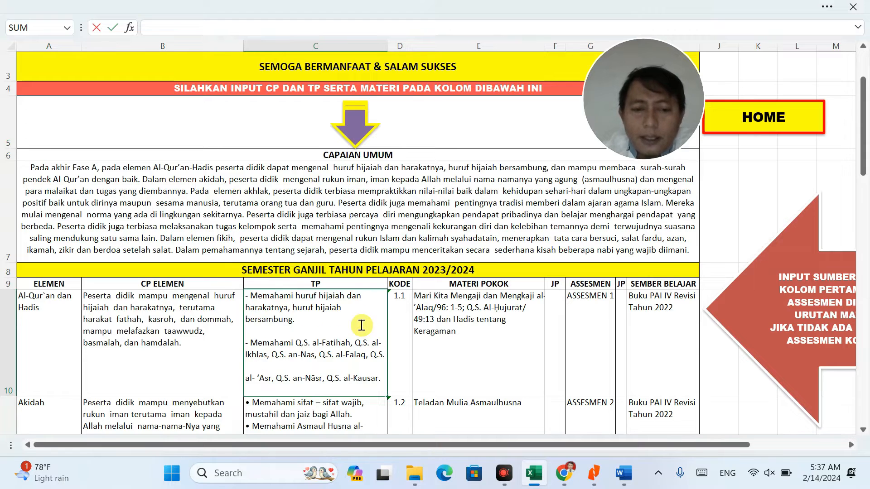
{"action": "key", "text": "Delete"}
{"action": "scroll", "coordinate": [366, 326], "scroll_direction": "down", "scroll_amount": 1}
{"action": "left_click", "coordinate": [319, 256]}
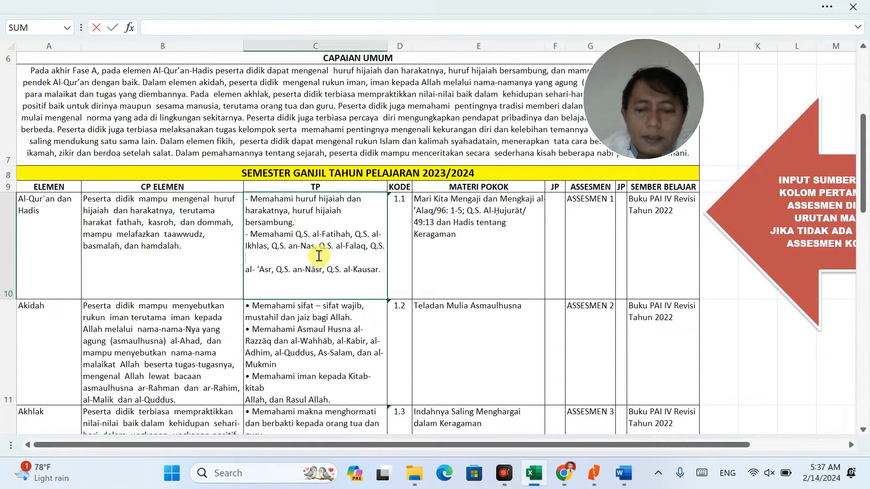
{"action": "key", "text": "BackSpace"}
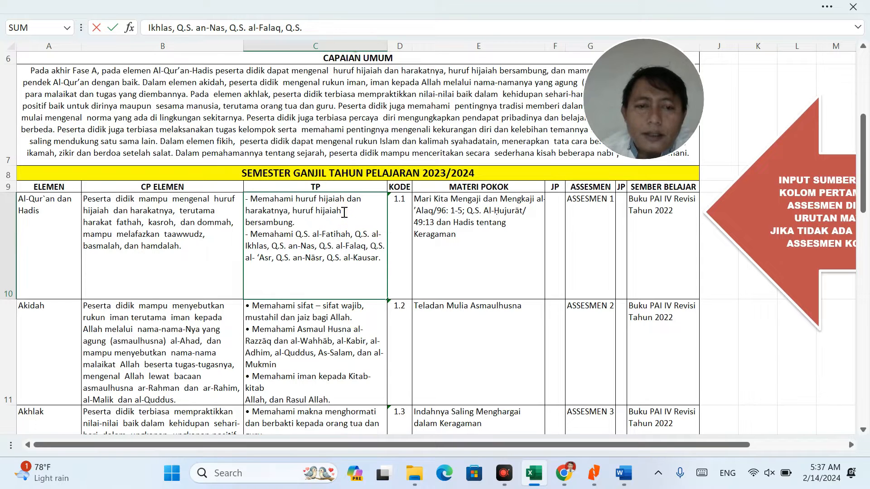
{"action": "left_click", "coordinate": [380, 211]}
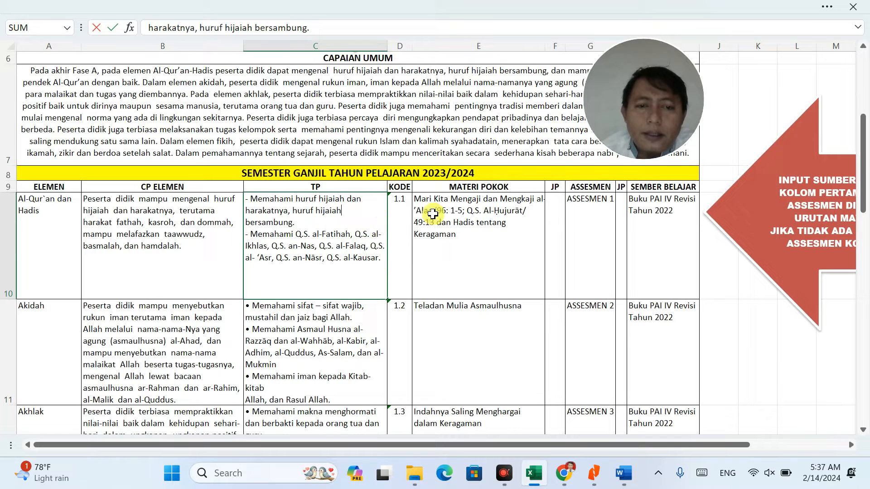
{"action": "left_click", "coordinate": [368, 197]}
{"action": "key", "text": "Delete"}
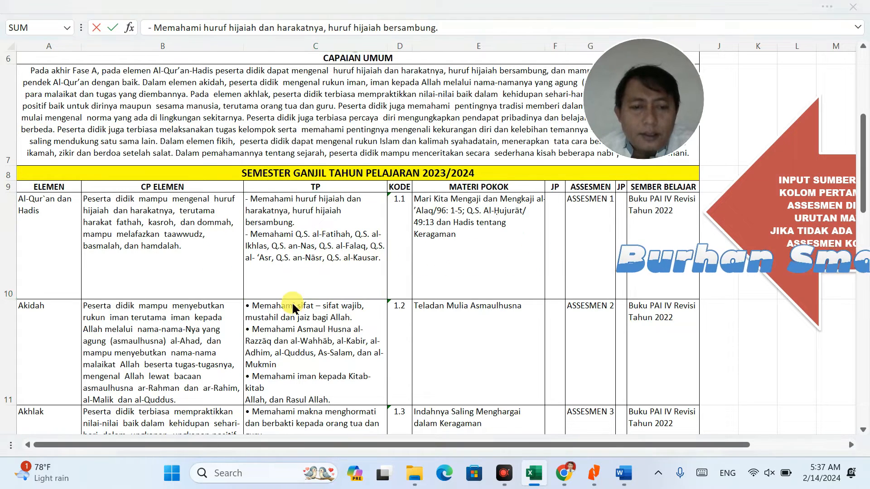
Step: Back in the Chrome ATP document, select and copy both Tujuan Pembelajaran points of the Akidah row
{"action": "key", "text": "alt+Tab"}
{"action": "left_click_drag", "start_coordinate": [507, 299], "coordinate": [412, 266]}
{"action": "key", "text": "ctrl+c"}
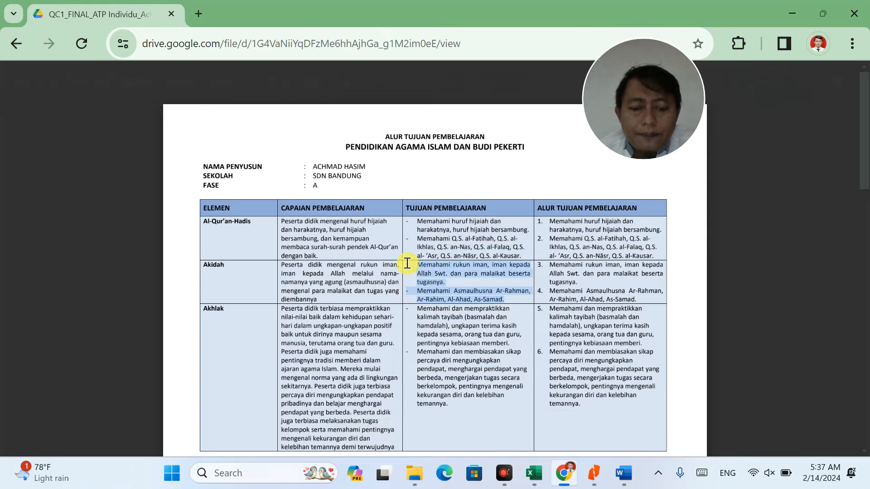
Step: In Excel, discard the open edit of cell C10 and replace the Akidah TP text in cell C11 with the copied objectives
{"action": "key", "text": "alt+Tab"}
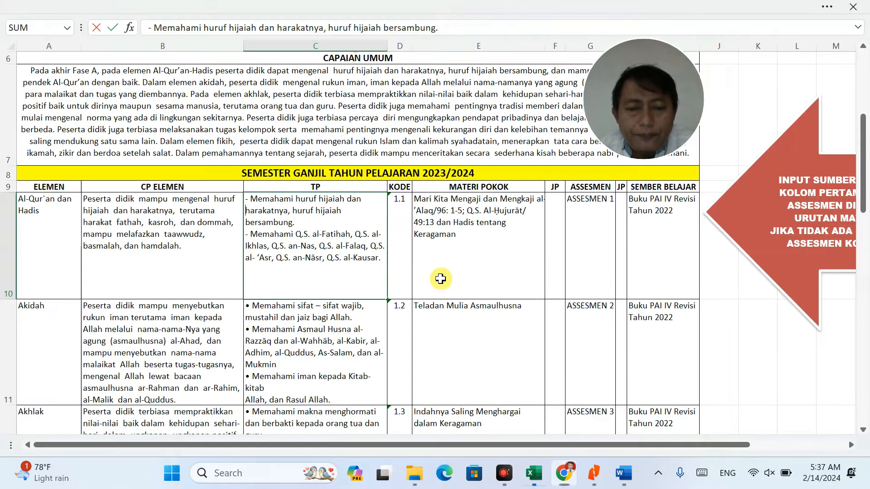
{"action": "left_click", "coordinate": [348, 341]}
{"action": "key", "text": "Escape"}
{"action": "type", "text": "★ Memahami Q.S. al-'Alaq/96: 1-5; Q.S. al-Hujurat/49:13; Q.S. at-Tin/95\\n★ Memahami pesan pokok hadis tentang kewajiban salat dan menjaga hubungan baik dengan sesama."}
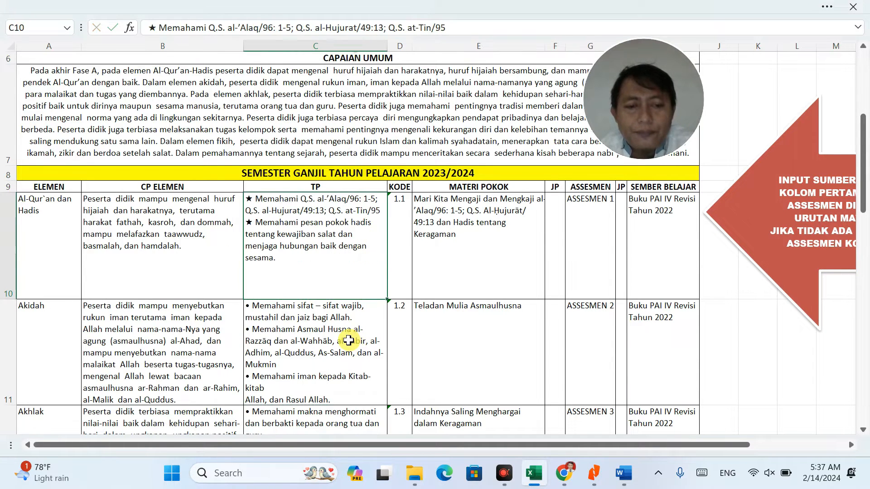
{"action": "left_click", "coordinate": [347, 339]}
{"action": "double_click", "coordinate": [347, 337]}
{"action": "key", "text": "ctrl+a"}
{"action": "key", "text": "ctrl+v"}
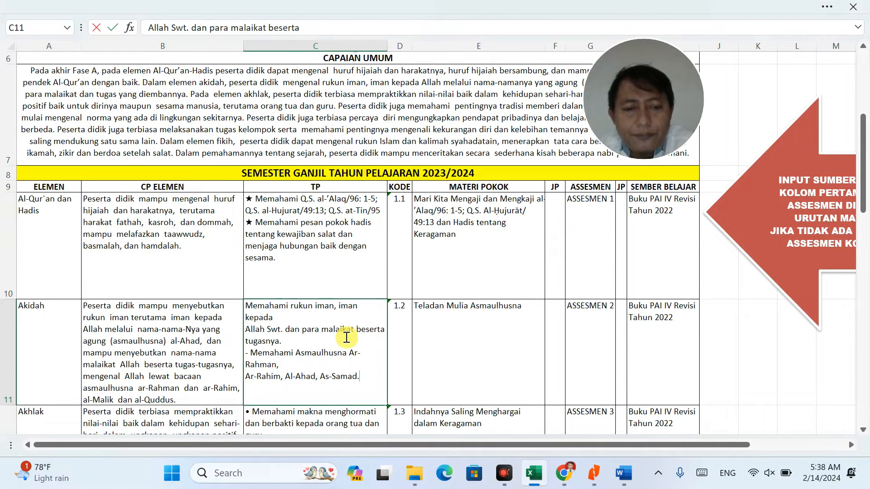
Step: Join the broken lines of the Akidah objectives in cell C11 so each point runs as one paragraph, and commit the entry
{"action": "left_click", "coordinate": [319, 318]}
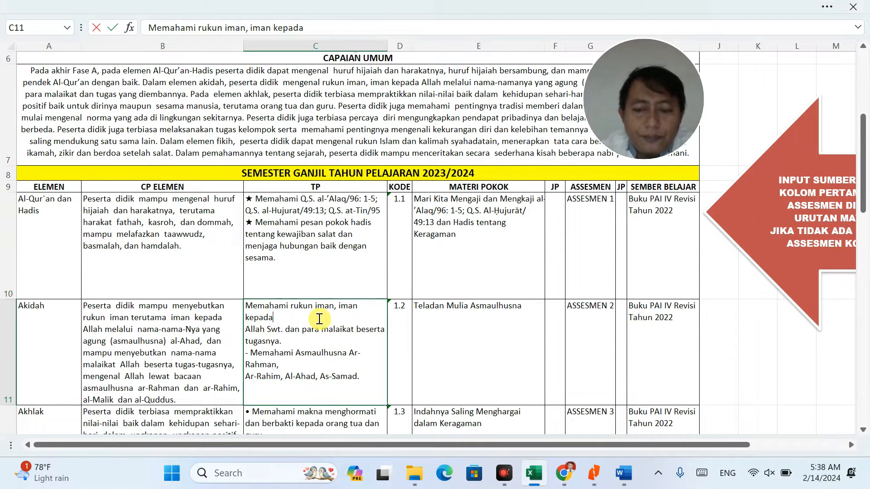
{"action": "key", "text": "Delete"}
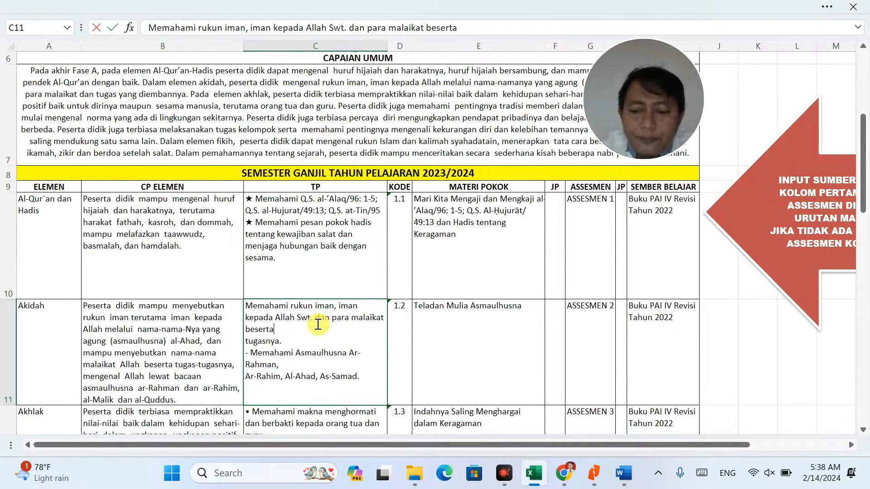
{"action": "key", "text": "Delete"}
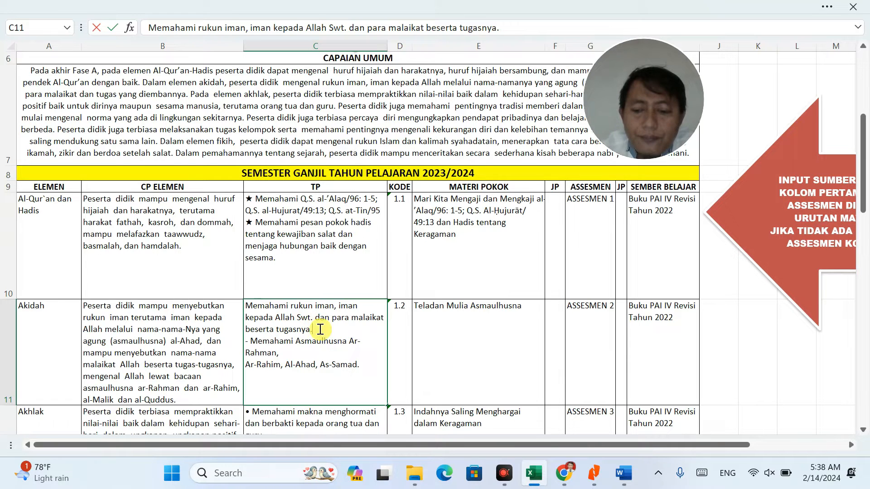
{"action": "left_click", "coordinate": [319, 349]}
{"action": "key", "text": "Delete"}
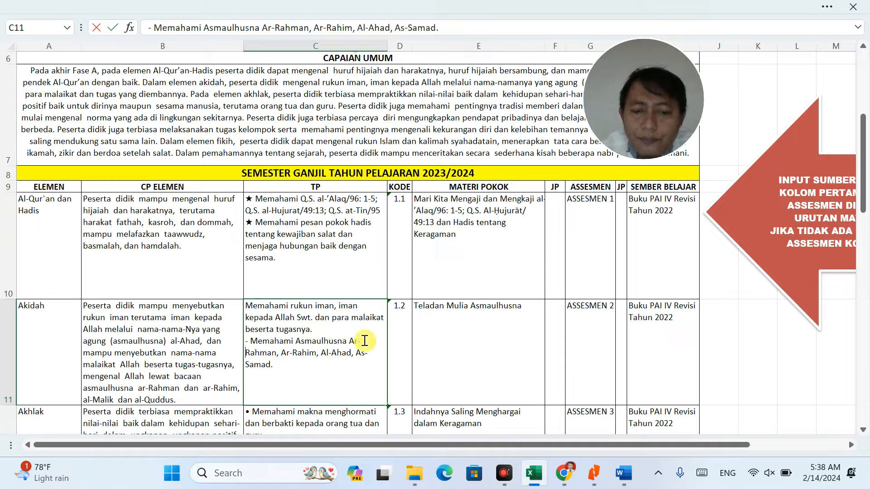
{"action": "scroll", "coordinate": [340, 363], "scroll_direction": "down", "scroll_amount": 1}
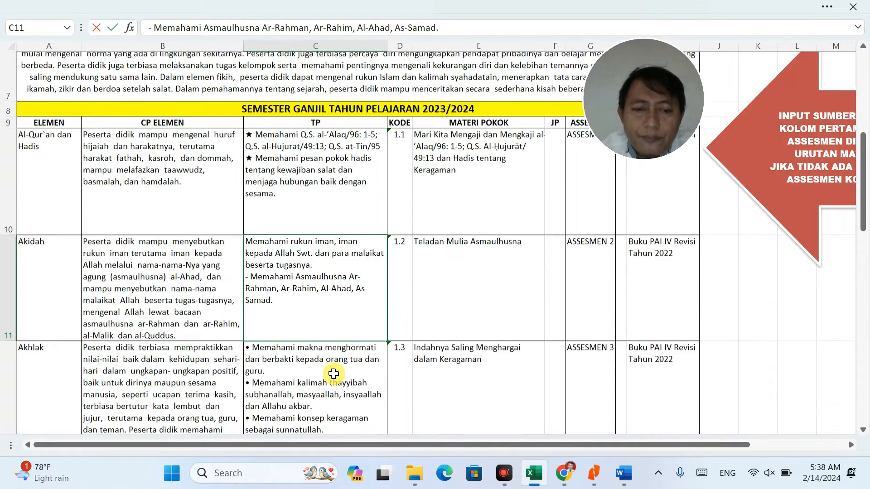
{"action": "key", "text": "Return"}
Step: In the Chrome ATP document, select and copy both Tujuan Pembelajaran points of the Akhlak row
{"action": "key", "text": "alt+Tab"}
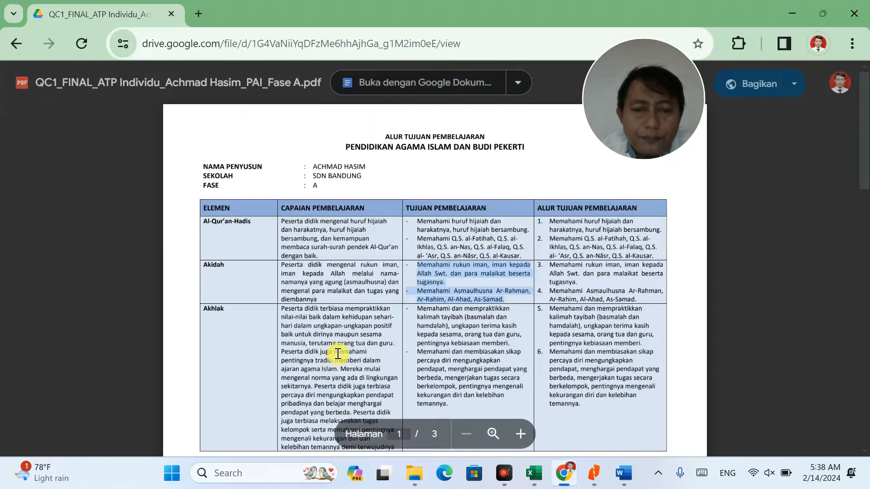
{"action": "left_click_drag", "start_coordinate": [471, 407], "coordinate": [405, 307]}
{"action": "key", "text": "ctrl+c"}
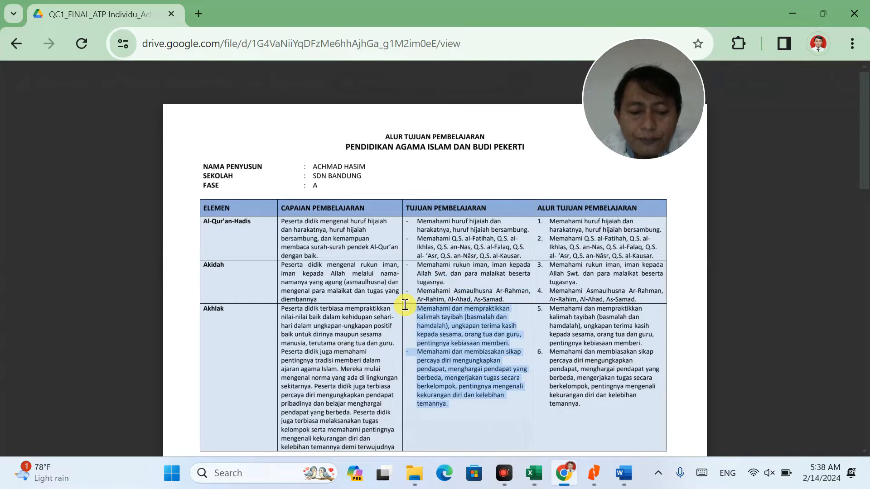
Step: In Excel, replace the Akhlak TP text in cell C12 with the copied objectives
{"action": "key", "text": "alt+Tab"}
{"action": "left_click", "coordinate": [353, 360]}
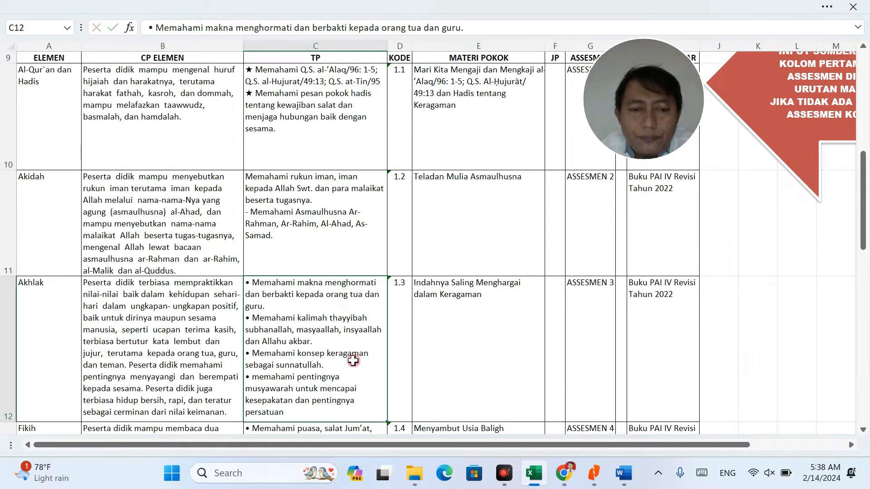
{"action": "double_click", "coordinate": [352, 360]}
{"action": "key", "text": "ctrl+a"}
{"action": "key", "text": "ctrl+v"}
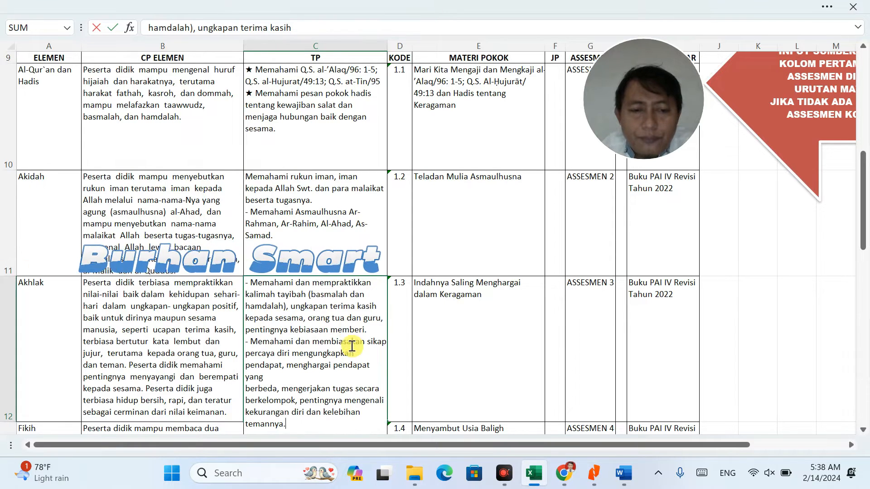
Step: Remove the line breaks within the first Akhlak objective in cell C12, from "Memahami dan mempraktikkan" through "kebiasaan memberi"
{"action": "left_click", "coordinate": [365, 294]}
{"action": "key", "text": "Delete"}
{"action": "left_click", "coordinate": [372, 283]}
{"action": "key", "text": "Delete"}
{"action": "left_click", "coordinate": [379, 306]}
{"action": "key", "text": "Delete"}
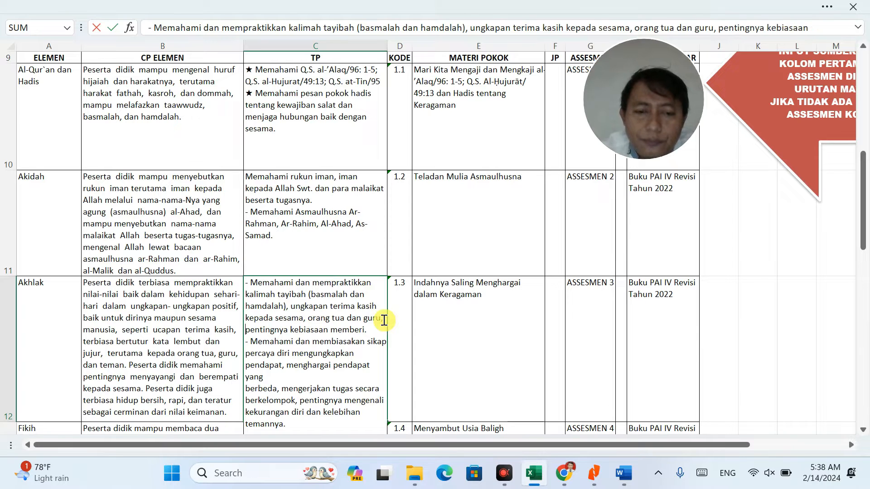
{"action": "left_click", "coordinate": [375, 329]}
Step: Join the broken lines of the second Akhlak objective in cell C12, from "percaya diri mengungkapkan" through "kelebihan temannya"
{"action": "left_click", "coordinate": [375, 349]}
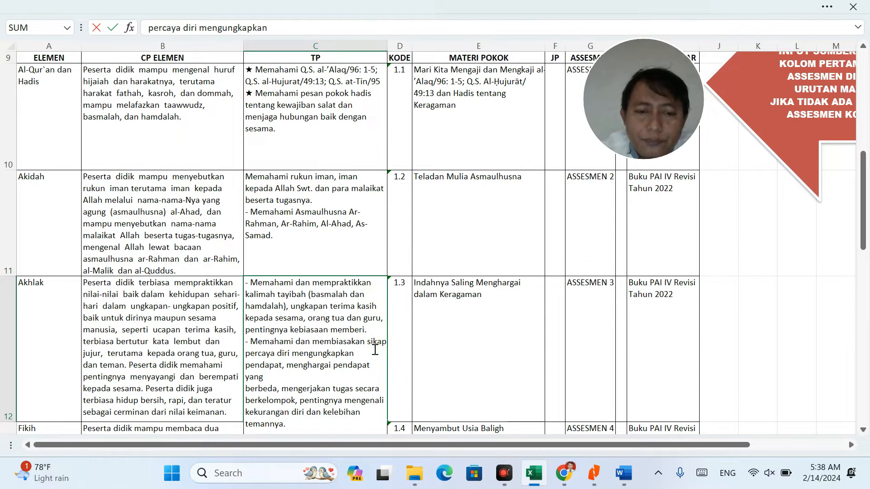
{"action": "key", "text": "Delete"}
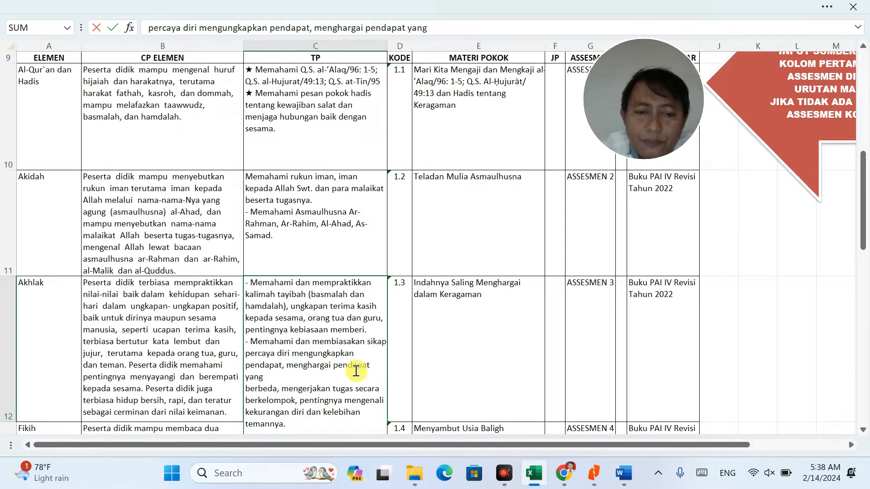
{"action": "key", "text": "Delete"}
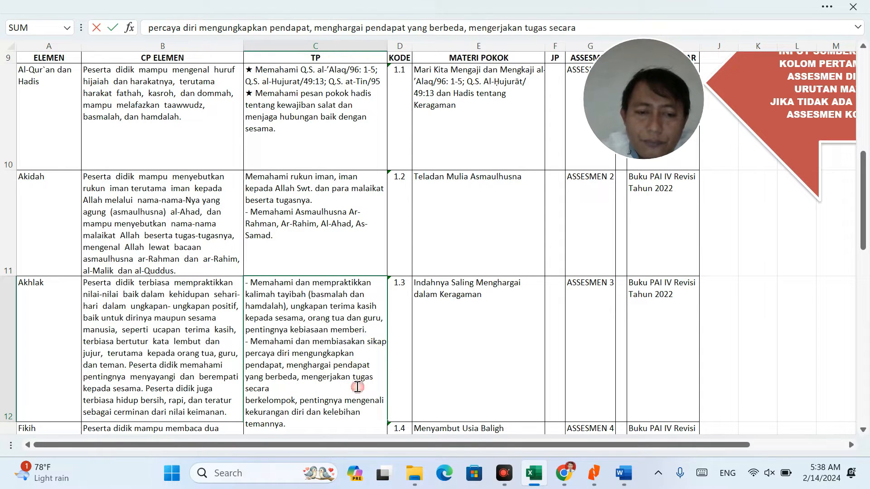
{"action": "key", "text": "Delete"}
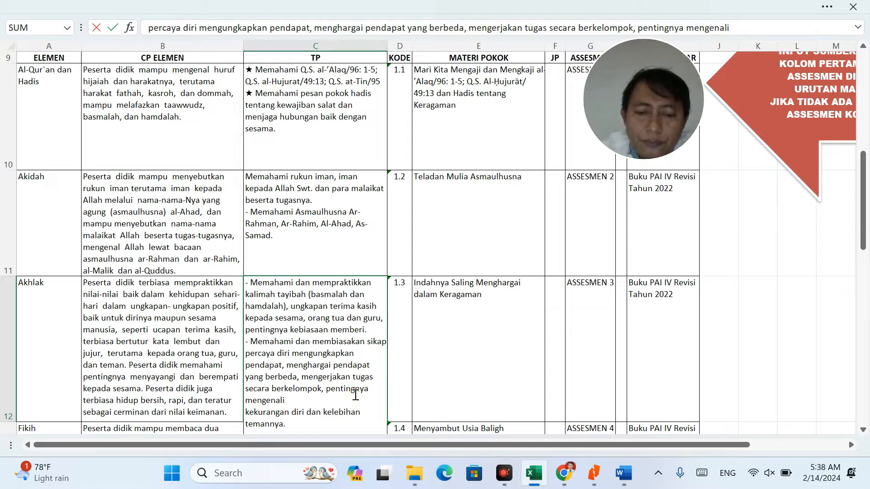
{"action": "left_click", "coordinate": [355, 395]}
{"action": "key", "text": "Delete"}
{"action": "left_click", "coordinate": [355, 409]}
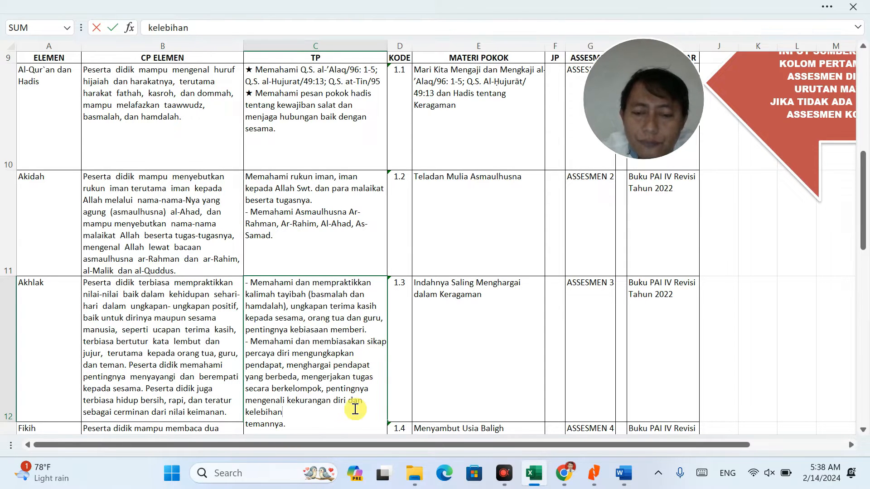
{"action": "key", "text": "Delete"}
{"action": "left_click", "coordinate": [373, 400]}
{"action": "key", "text": "Delete"}
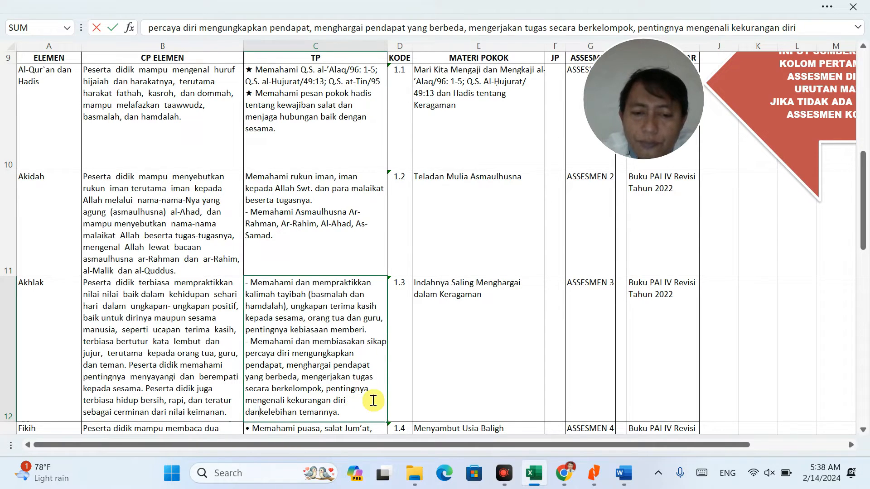
{"action": "scroll", "coordinate": [394, 378], "scroll_direction": "down", "scroll_amount": 1}
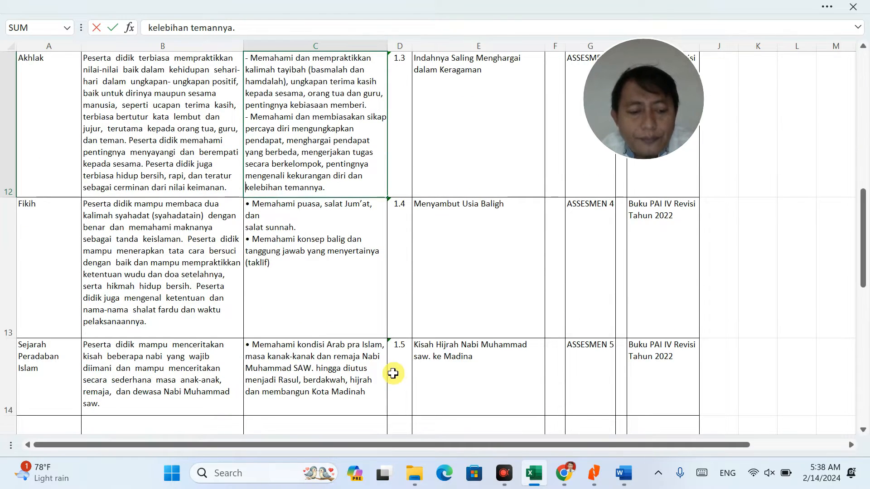
Step: In the Chrome ATP document, select and copy both Tujuan Pembelajaran points of the Fikih row
{"action": "key", "text": "alt+Tab"}
{"action": "scroll", "coordinate": [380, 373], "scroll_direction": "down", "scroll_amount": 5}
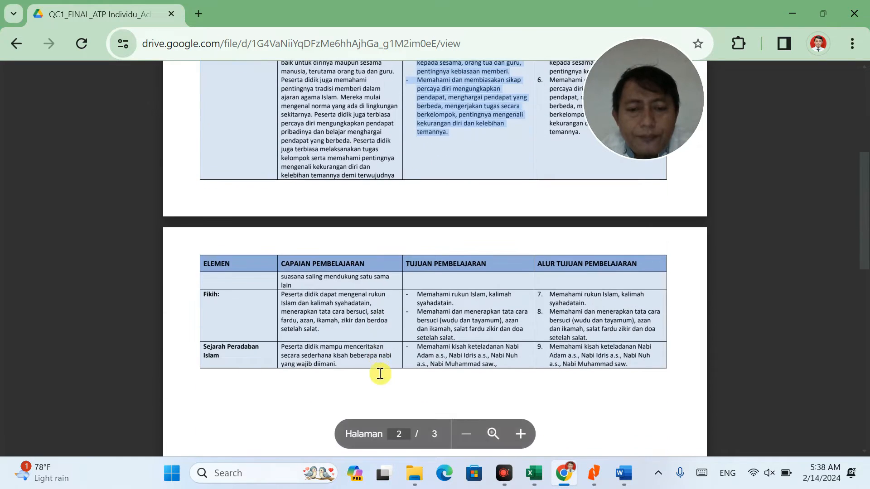
{"action": "left_click_drag", "start_coordinate": [408, 294], "coordinate": [459, 331]}
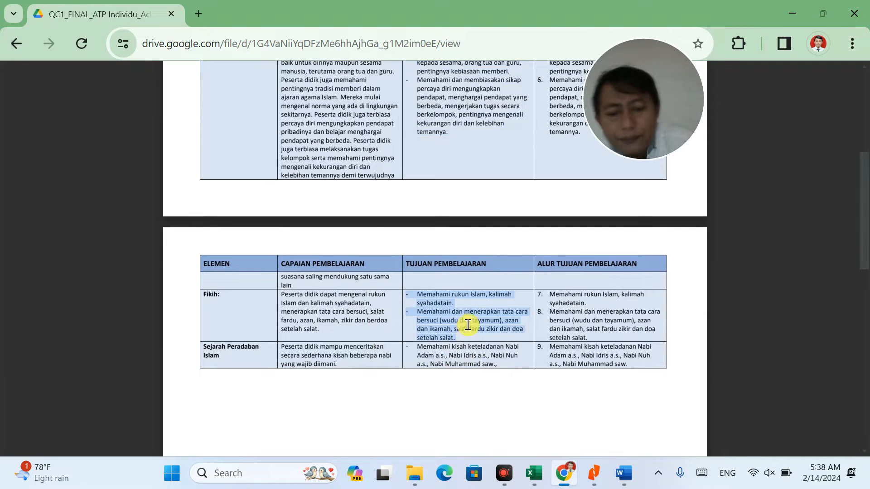
Step: In Excel, cancel the open edit of cell C12 and replace the Fikih TP text in cell C13 with the copied objectives
{"action": "key", "text": "alt+Tab"}
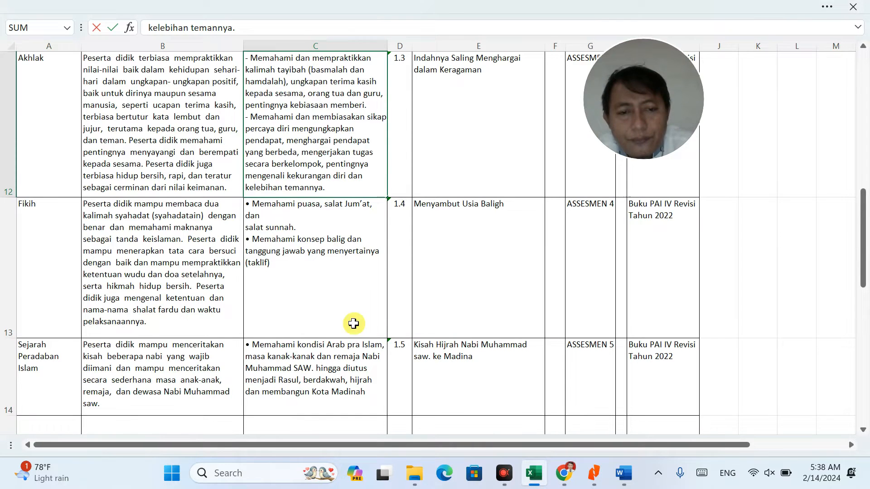
{"action": "left_click", "coordinate": [309, 351]}
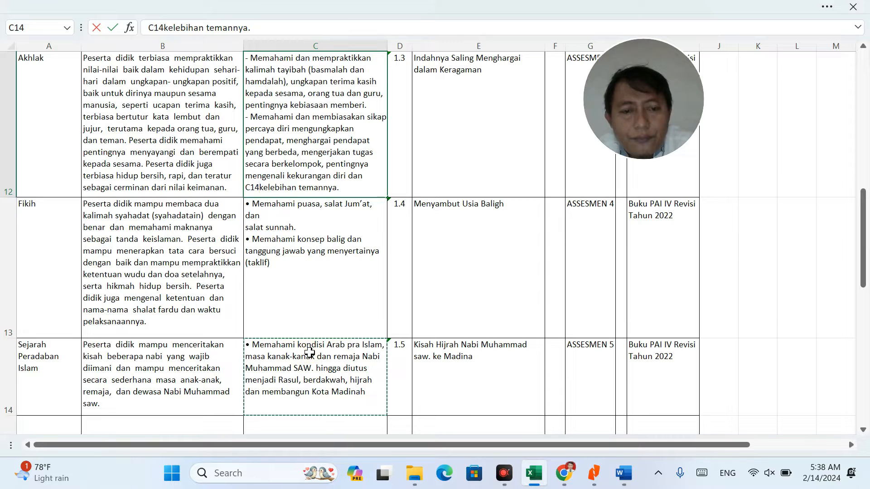
{"action": "key", "text": "Escape"}
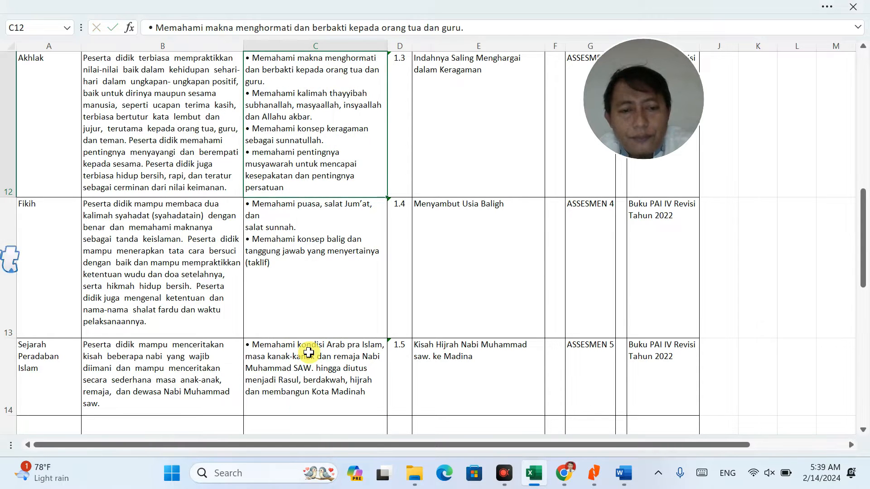
{"action": "left_click", "coordinate": [310, 351]}
{"action": "left_click", "coordinate": [301, 254]}
{"action": "key", "text": "ctrl+a"}
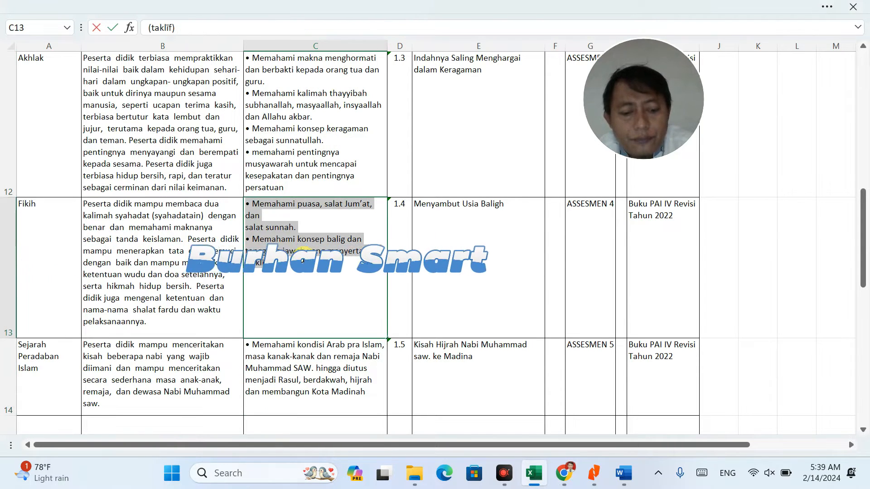
{"action": "key", "text": "ctrl+v"}
Step: Join the broken lines of both Fikih objectives in cell C13 and remove the comma after "ikamah"
{"action": "left_click", "coordinate": [321, 215]}
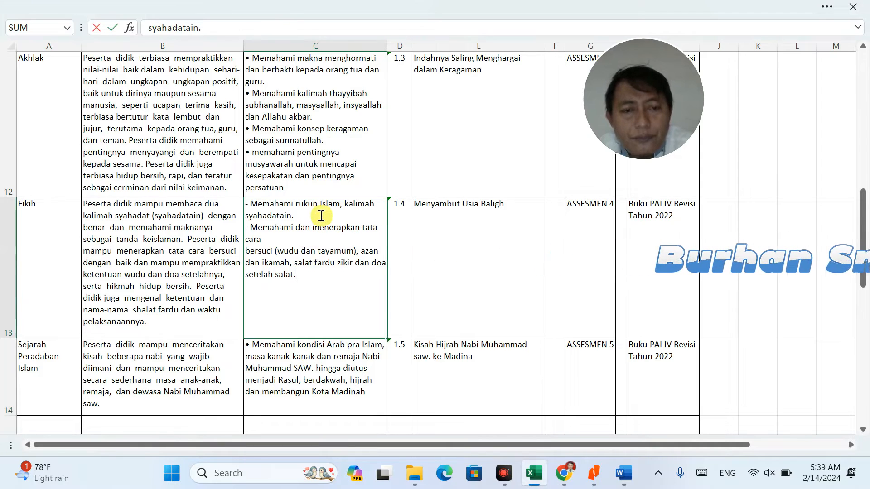
{"action": "left_click", "coordinate": [307, 239]}
{"action": "key", "text": "Delete"}
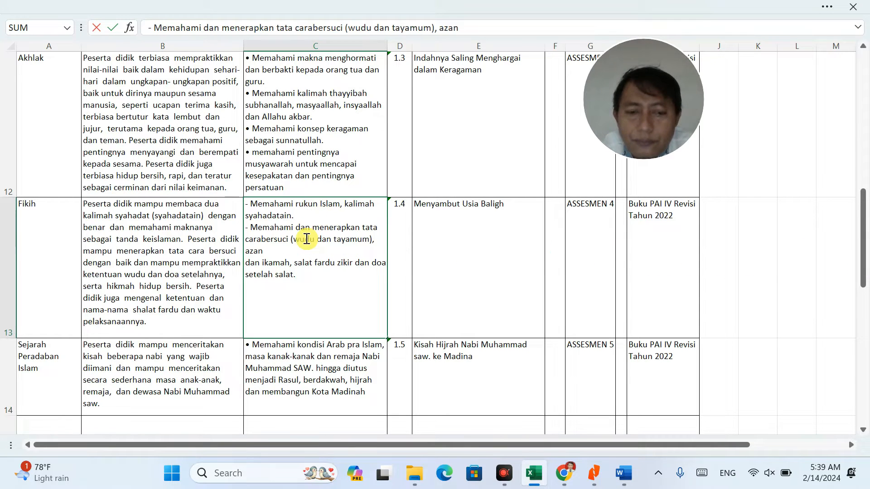
{"action": "key", "text": "Delete"}
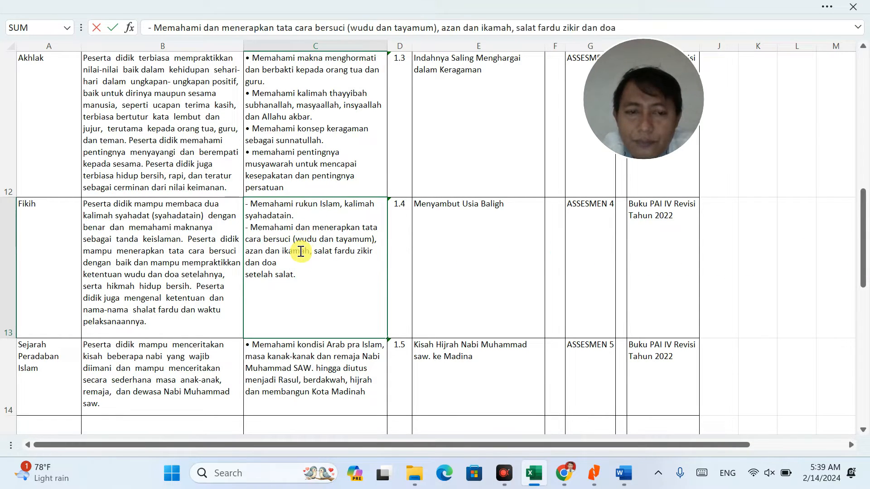
{"action": "key", "text": "BackSpace"}
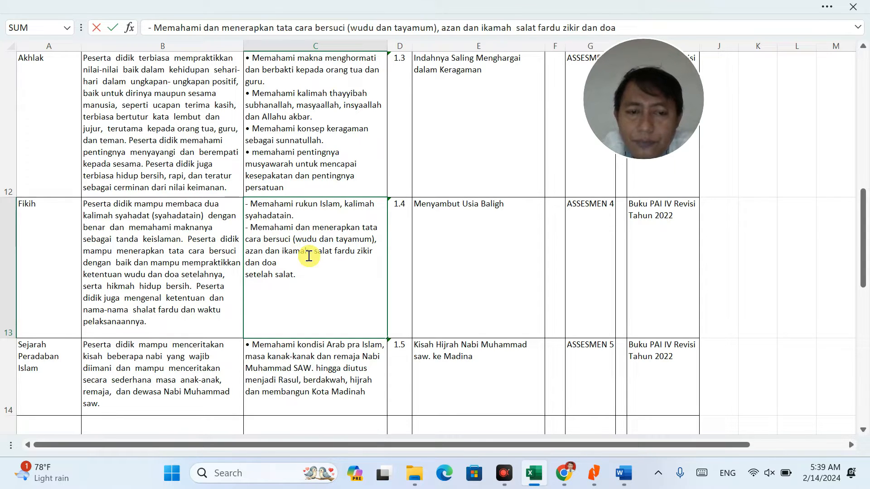
{"action": "key", "text": "Delete"}
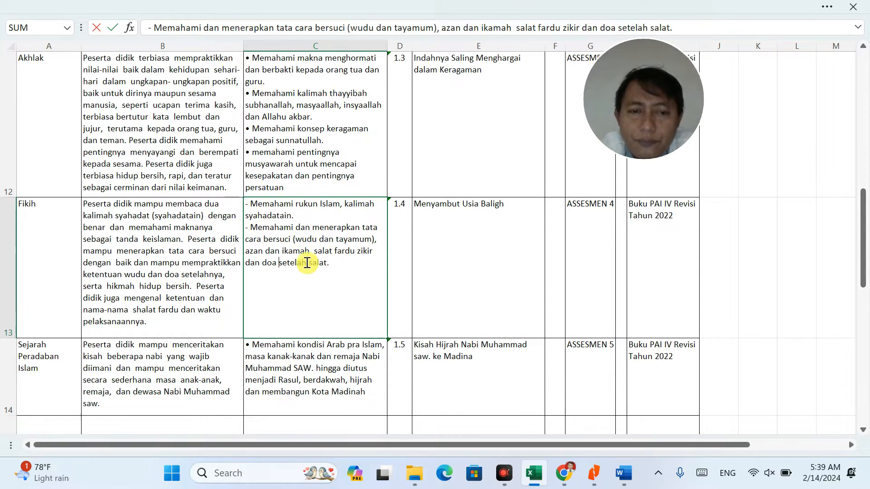
{"action": "left_click", "coordinate": [381, 202]}
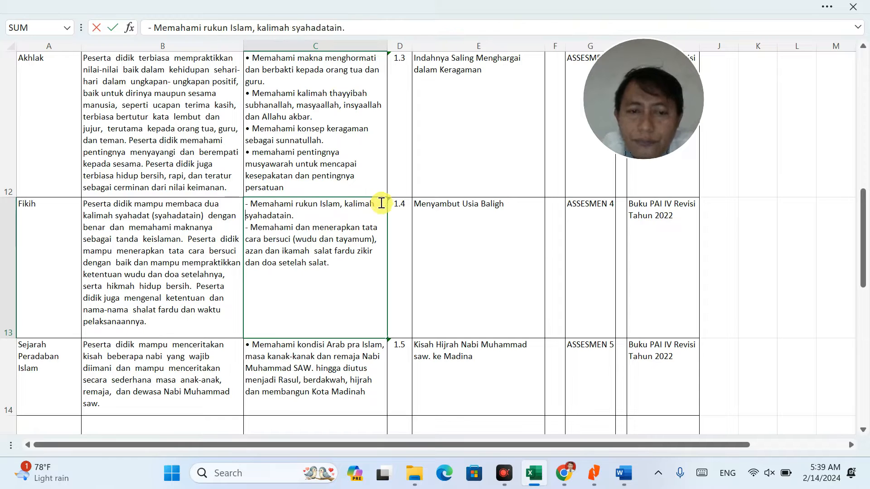
Step: In the Chrome ATP document, select and copy the Tujuan Pembelajaran point of the Sejarah Peradaban Islam row
{"action": "key", "text": "alt+Tab"}
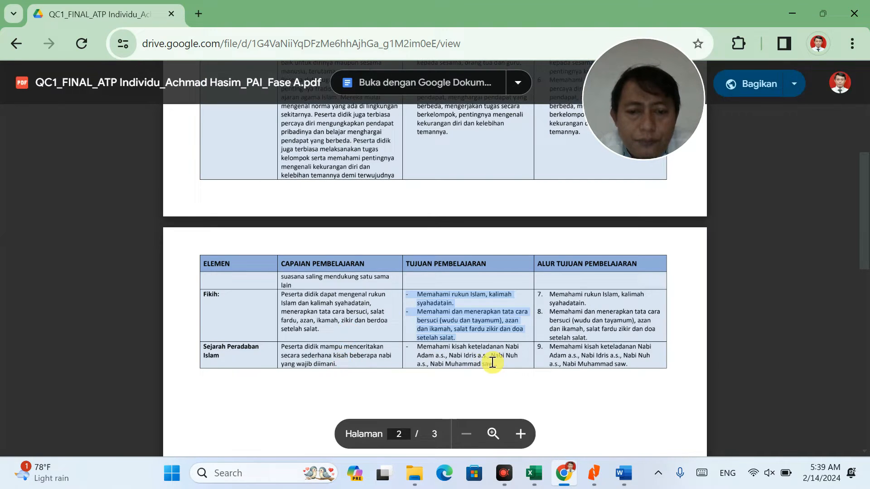
{"action": "left_click_drag", "start_coordinate": [508, 365], "coordinate": [399, 349]}
{"action": "key", "text": "ctrl+c"}
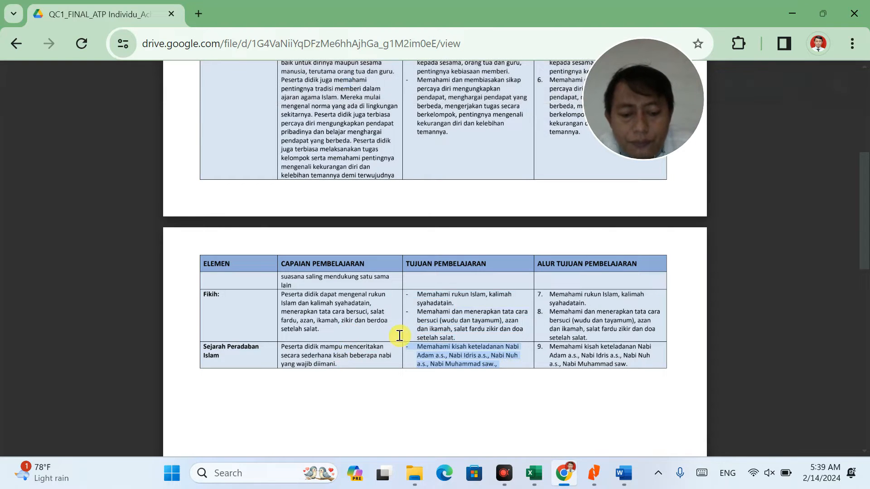
Step: In Excel, try to replace the Sejarah Peradaban Islam TP text in cell C14 with the copied objective, cancelling the open edits
{"action": "key", "text": "alt+Tab"}
{"action": "left_click", "coordinate": [302, 349]}
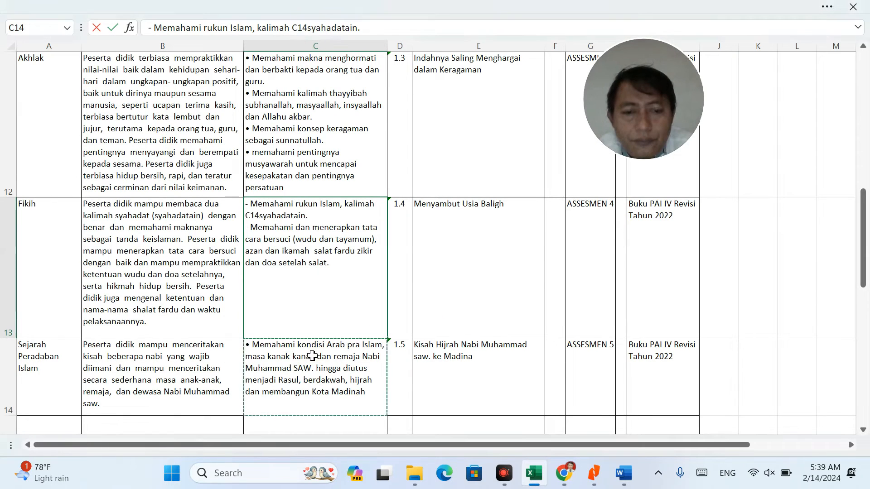
{"action": "key", "text": "Escape"}
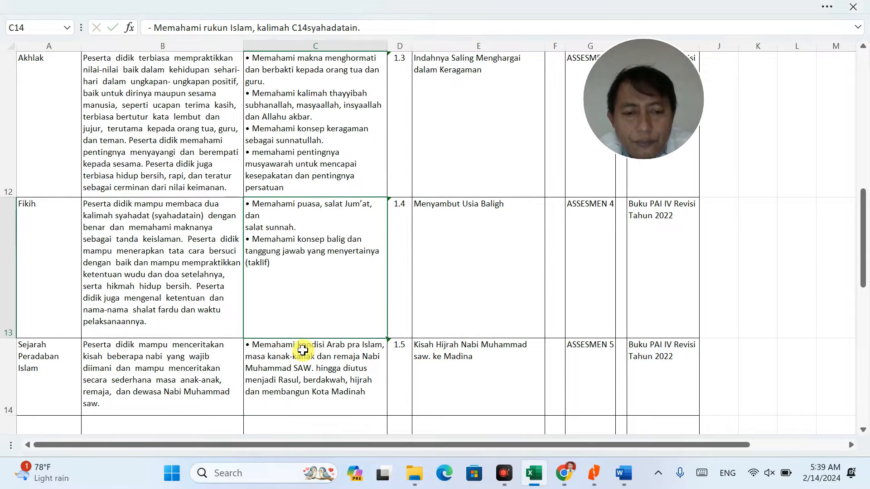
{"action": "left_click", "coordinate": [307, 360]}
{"action": "triple_click", "coordinate": [306, 358]}
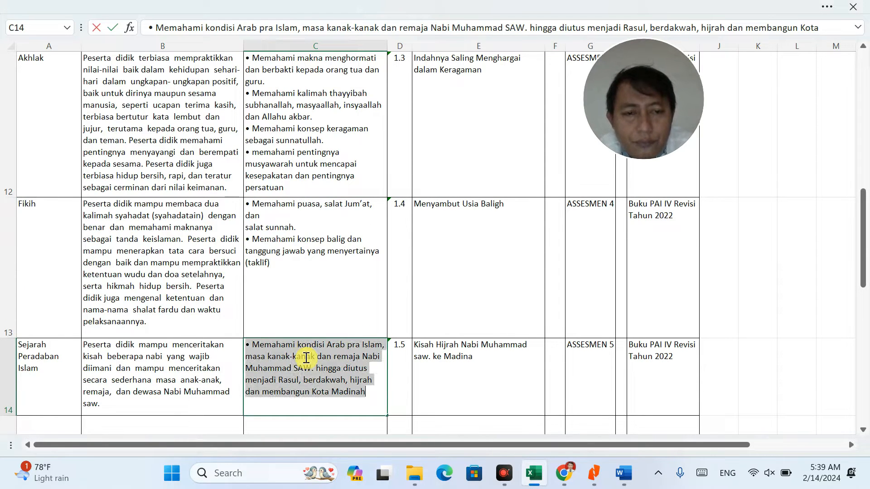
{"action": "key", "text": "ctrl+v"}
{"action": "left_click", "coordinate": [292, 214]}
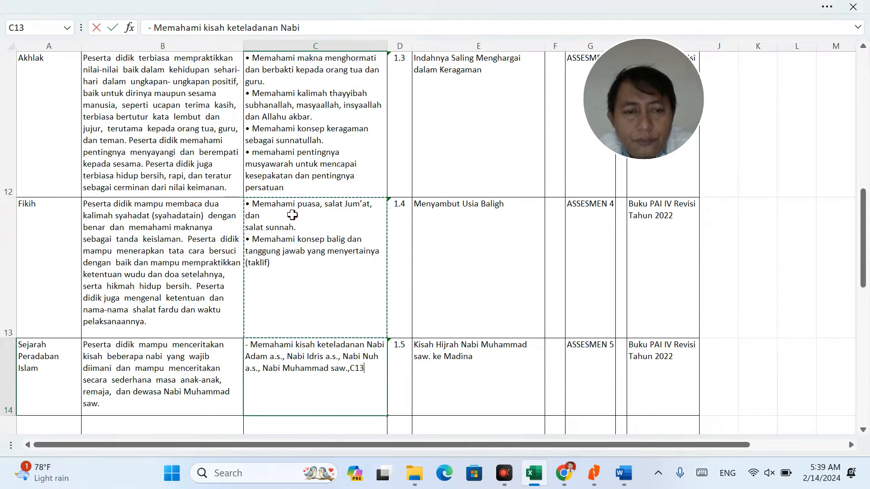
{"action": "key", "text": "Escape"}
Step: Remove the line break between "dan" and "salat sunnah" in the Fikih TP cell C13
{"action": "double_click", "coordinate": [292, 215]}
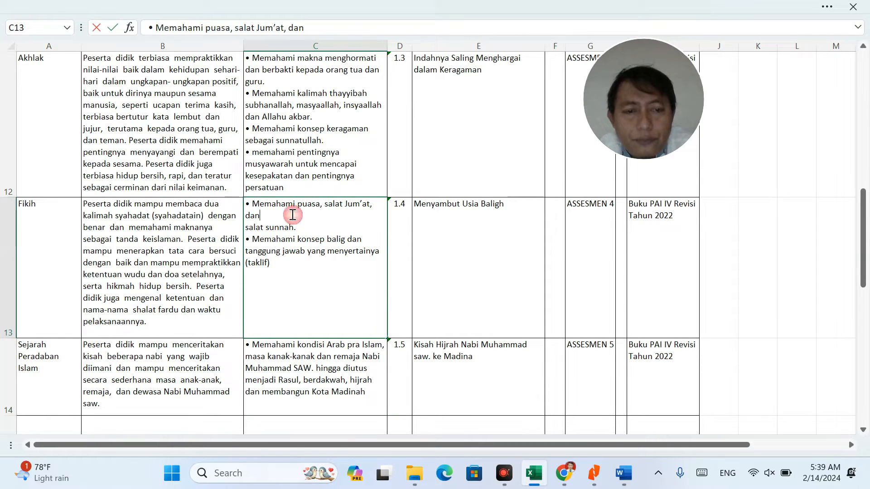
{"action": "key", "text": "Delete"}
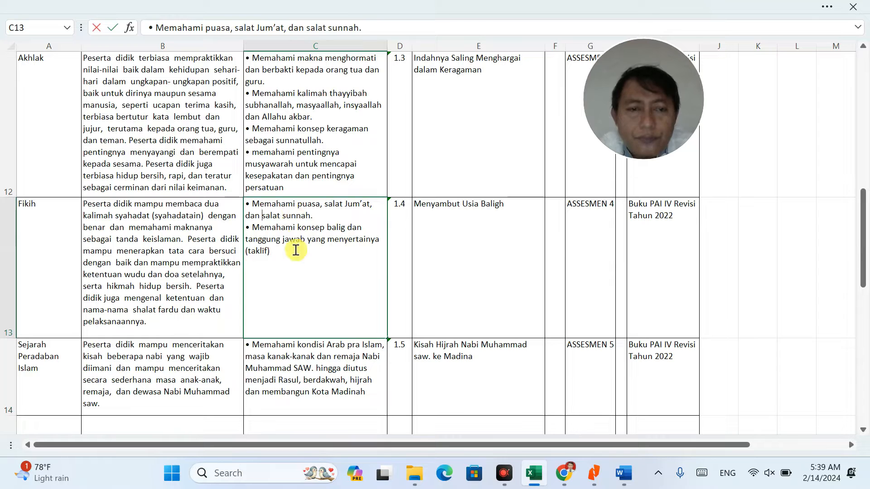
{"action": "left_click", "coordinate": [295, 250]}
Step: Try to remove the line break after "diutus" in the Sejarah Peradaban Islam TP cell C14
{"action": "left_click", "coordinate": [335, 377]}
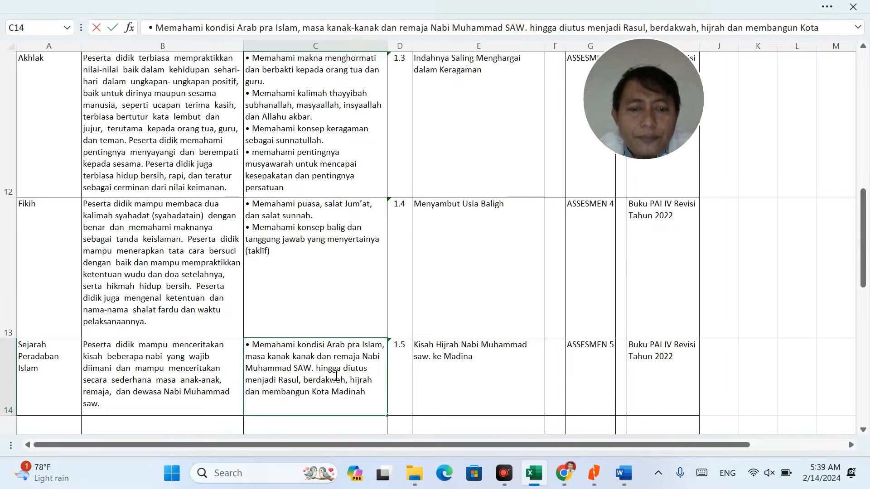
{"action": "left_click", "coordinate": [366, 370]}
{"action": "key", "text": "Delete"}
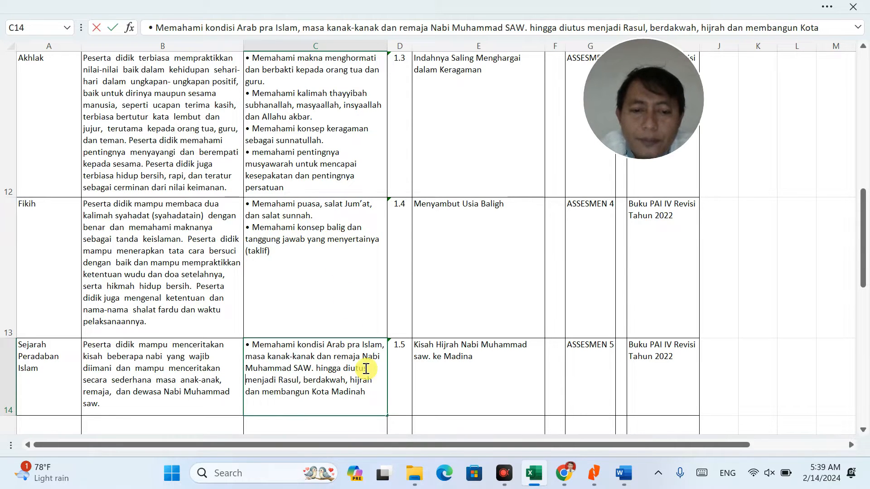
{"action": "key", "text": "Delete"}
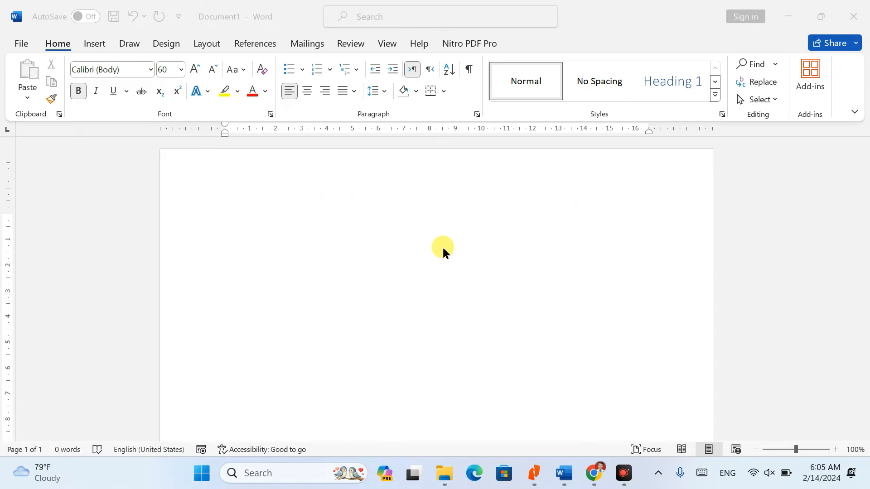
{"action": "left_click", "coordinate": [295, 205]}
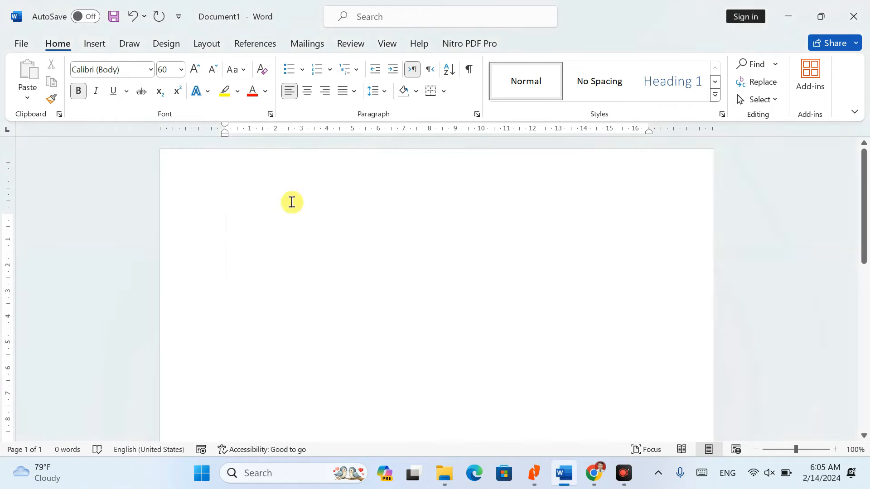
{"action": "type", "text": "4"}
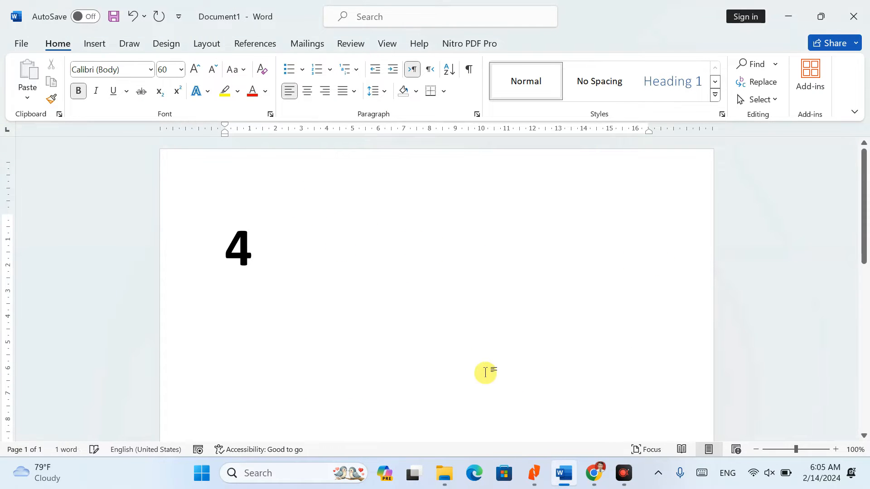
{"action": "key", "text": "BackSpace"}
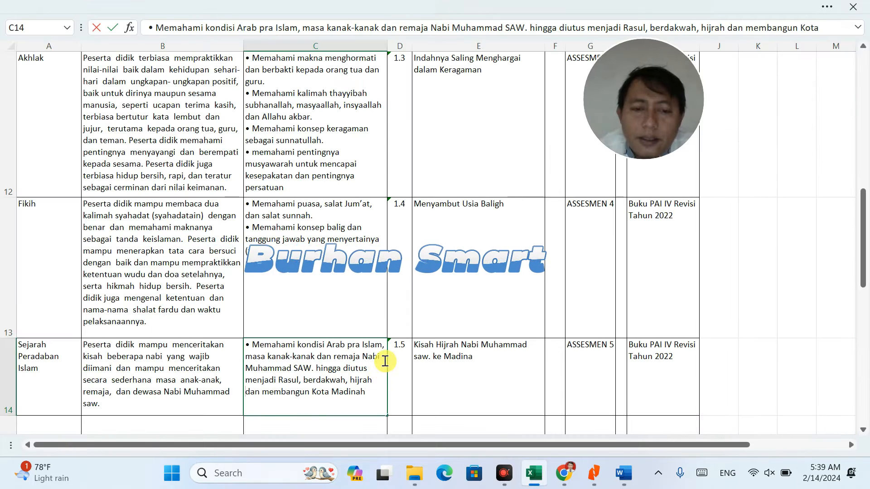
{"action": "scroll", "coordinate": [383, 324], "scroll_direction": "up", "scroll_amount": 2}
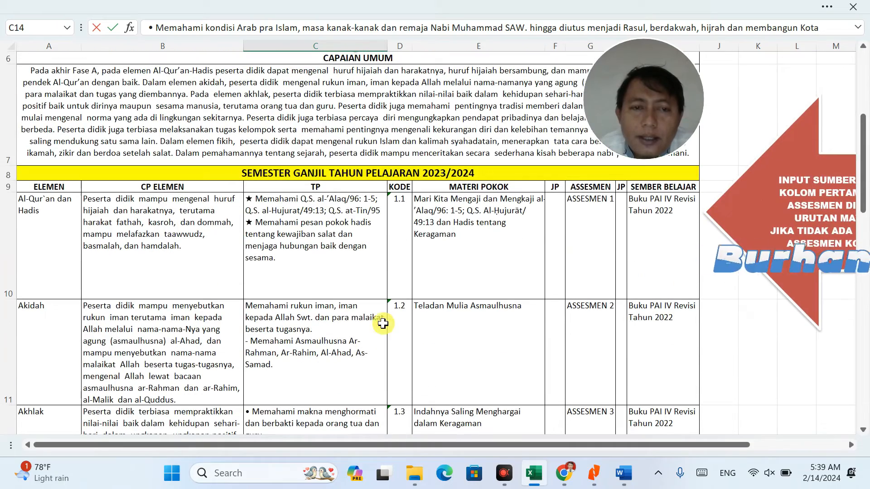
{"action": "mouse_move", "coordinate": [334, 248]}
{"action": "left_mouse_down"}
{"action": "mouse_move", "coordinate": [335, 338]}
{"action": "mouse_move", "coordinate": [317, 441]}
{"action": "mouse_move", "coordinate": [339, 233]}
{"action": "left_mouse_up"}
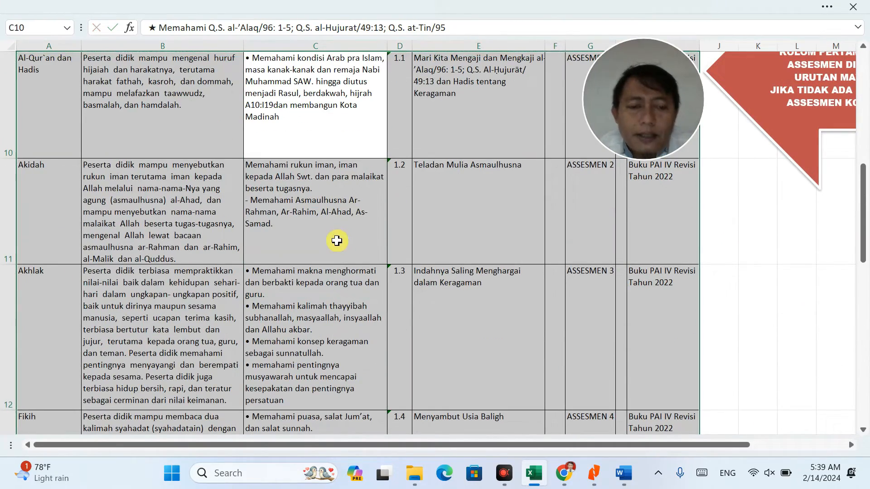
{"action": "left_click", "coordinate": [350, 246]}
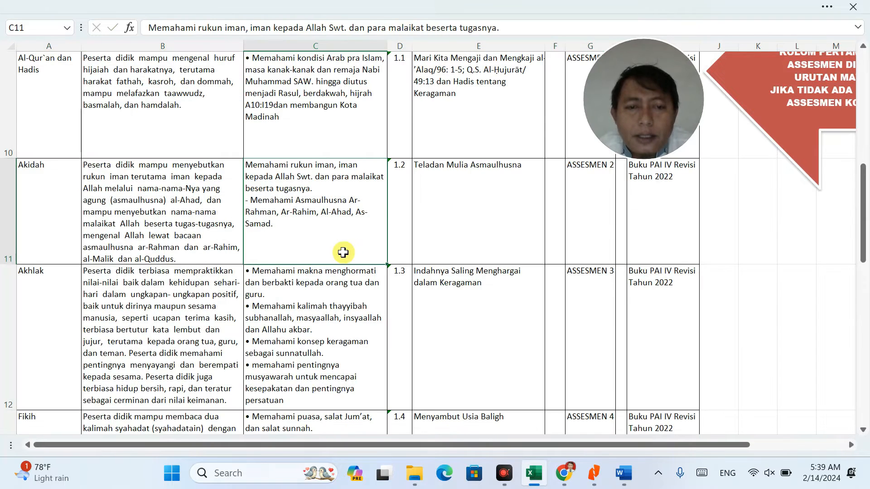
{"action": "scroll", "coordinate": [345, 245], "scroll_direction": "up", "scroll_amount": 1}
Step: Copy the Semester Ganjil TP texts from Al-Qur'an dan Hadis through Sejarah Peradaban Islam, cells C10:C14
{"action": "left_click", "coordinate": [332, 238]}
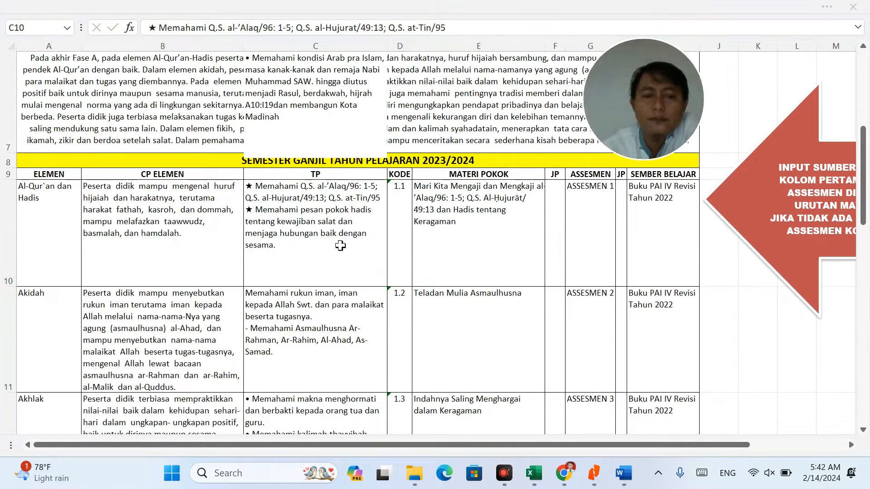
{"action": "left_click", "coordinate": [339, 245]}
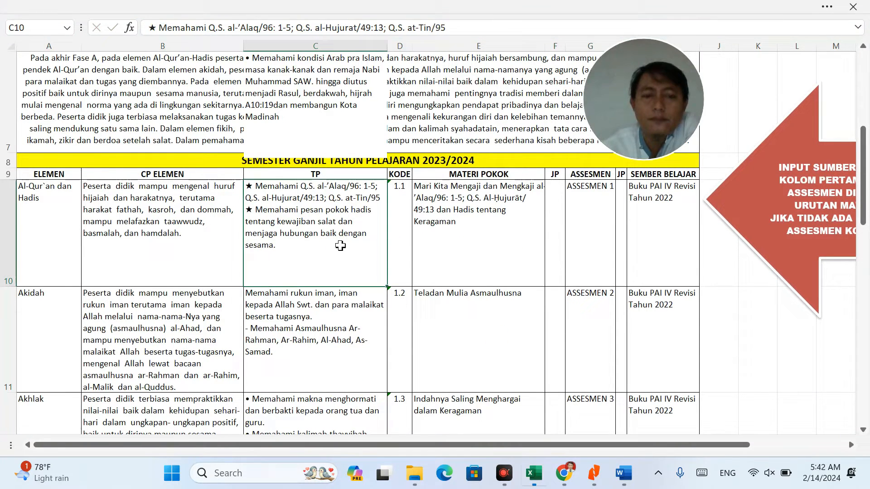
{"action": "left_click_drag", "start_coordinate": [340, 251], "coordinate": [334, 347]}
{"action": "right_click", "coordinate": [343, 311]}
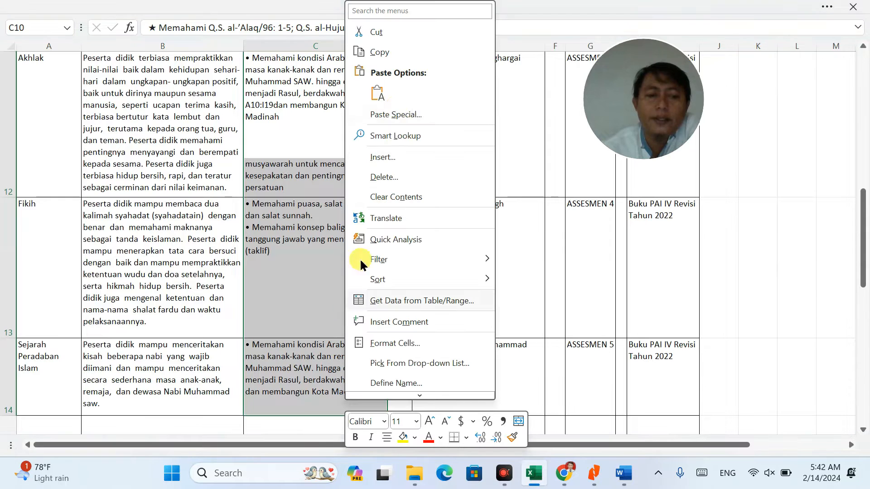
{"action": "left_click", "coordinate": [379, 51]}
Step: Paste the copied TP texts into the Semester Genap TP column starting at cell C21
{"action": "scroll", "coordinate": [389, 171], "scroll_direction": "down", "scroll_amount": 10}
{"action": "scroll", "coordinate": [387, 172], "scroll_direction": "up", "scroll_amount": 3}
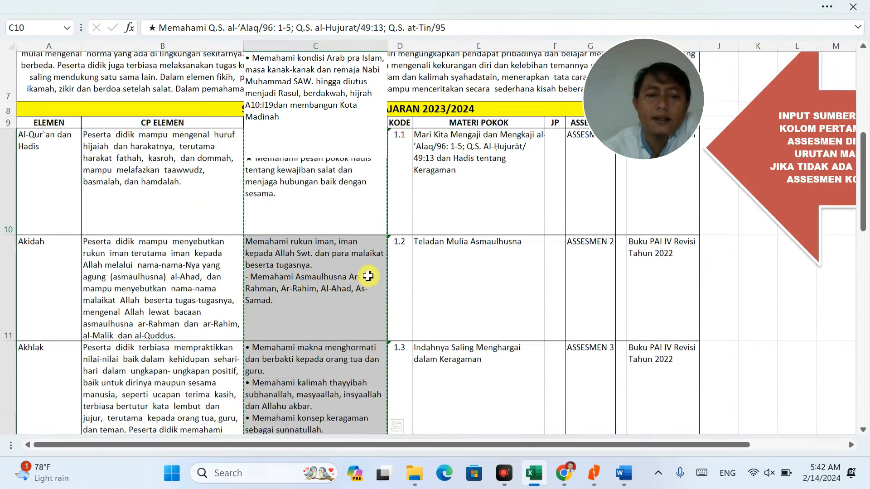
{"action": "left_click", "coordinate": [319, 226]}
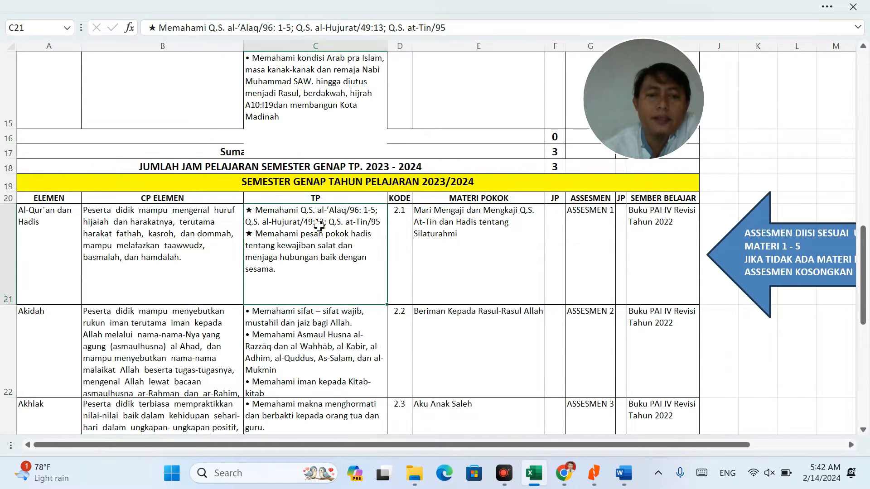
{"action": "scroll", "coordinate": [340, 246], "scroll_direction": "up", "scroll_amount": 10}
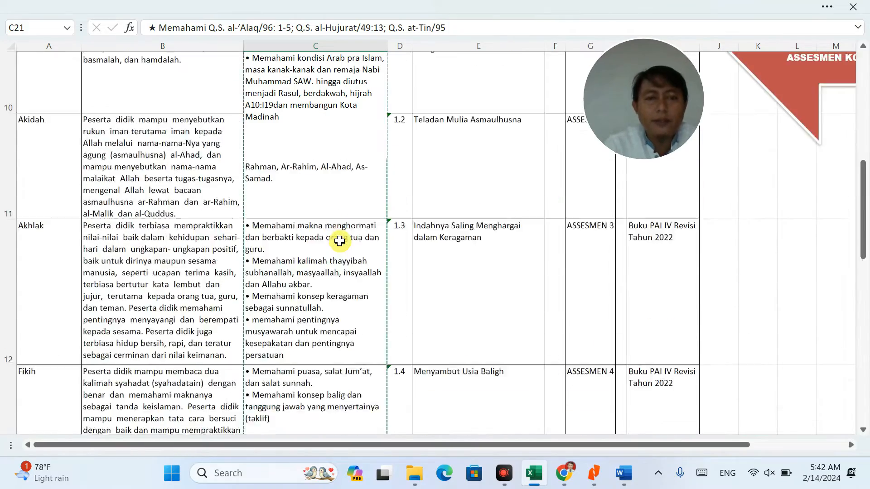
{"action": "scroll", "coordinate": [338, 240], "scroll_direction": "down", "scroll_amount": 3}
{"action": "scroll", "coordinate": [341, 303], "scroll_direction": "down", "scroll_amount": 3}
{"action": "scroll", "coordinate": [341, 299], "scroll_direction": "up", "scroll_amount": 3}
{"action": "type", "text": "Memahami rukun iman, iman kepada Allah Swt. dan para malaikat beserta tugasnya. - Memahami Asmaulhusna Ar-Rahman, Ar-Rahim, Al-Ahad, As-Samad."}
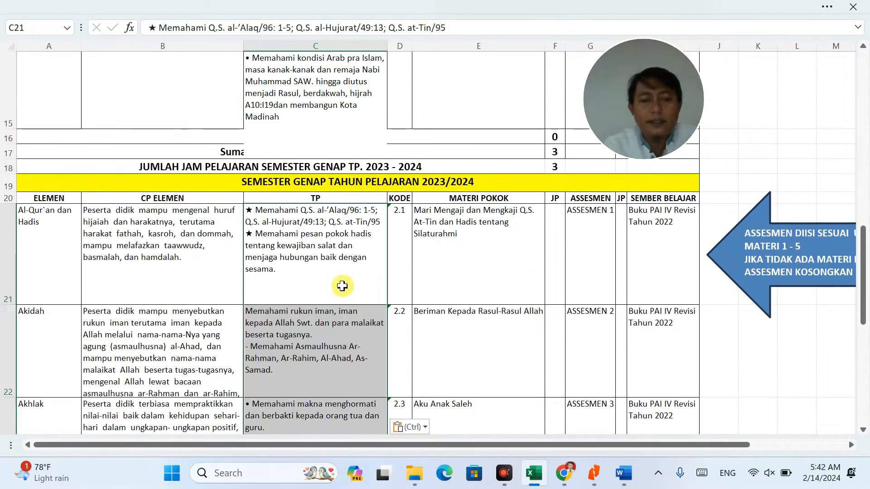
{"action": "left_click", "coordinate": [412, 250]}
{"action": "left_click", "coordinate": [413, 250]}
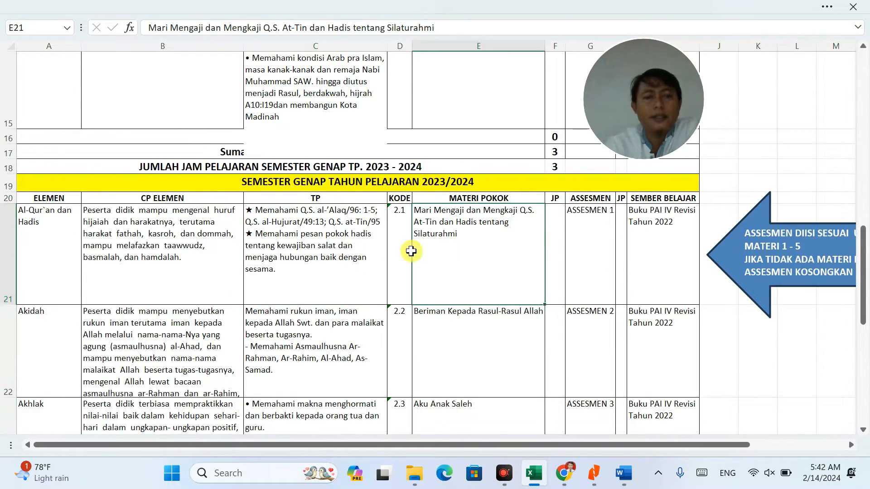
{"action": "scroll", "coordinate": [412, 249], "scroll_direction": "up", "scroll_amount": 5}
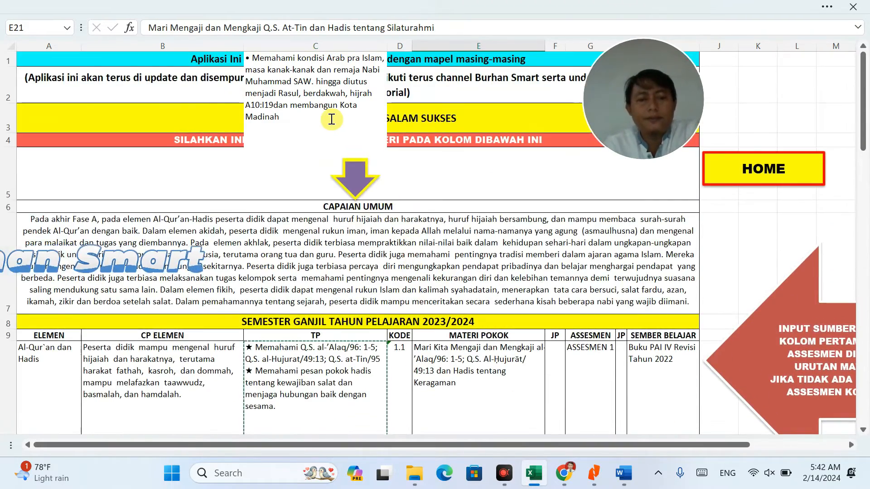
{"action": "scroll", "coordinate": [333, 121], "scroll_direction": "down", "scroll_amount": 5}
{"action": "left_click", "coordinate": [370, 185]}
{"action": "double_click", "coordinate": [350, 103]}
{"action": "scroll", "coordinate": [371, 221], "scroll_direction": "up", "scroll_amount": 5}
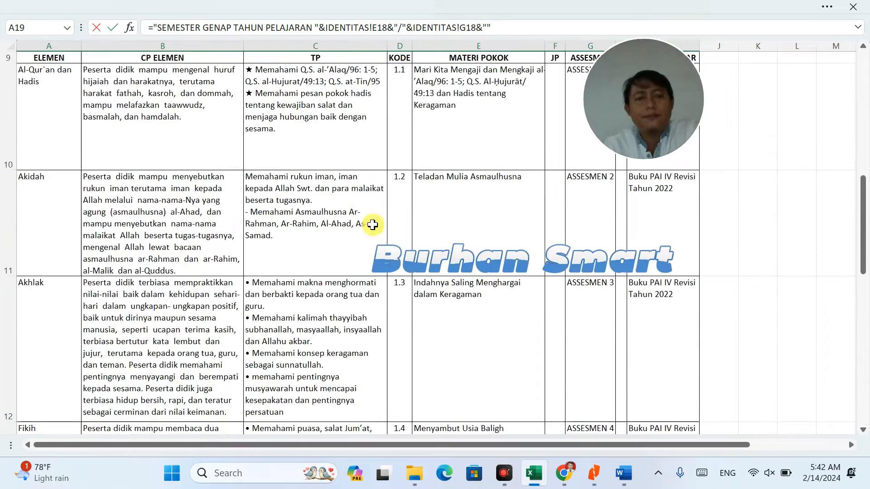
{"action": "scroll", "coordinate": [370, 220], "scroll_direction": "down", "scroll_amount": 3}
{"action": "scroll", "coordinate": [370, 221], "scroll_direction": "up", "scroll_amount": 1}
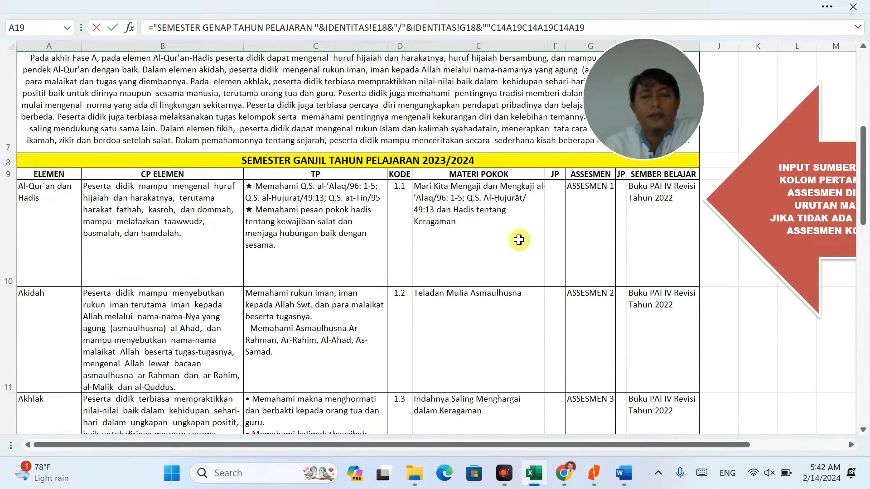
Step: Switch to Chrome and search in a new tab for "MATERI PAI KELAS 1 SD"
{"action": "left_click", "coordinate": [561, 480]}
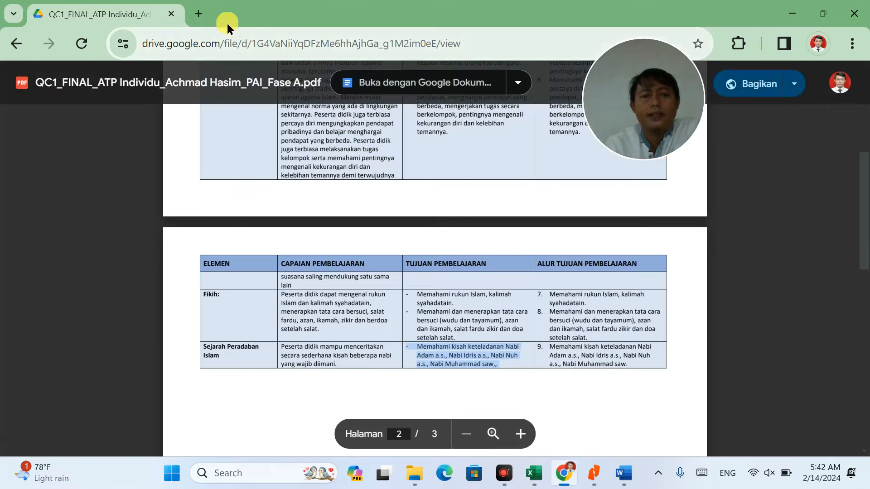
{"action": "left_click", "coordinate": [199, 14]}
{"action": "type", "text": "MA"}
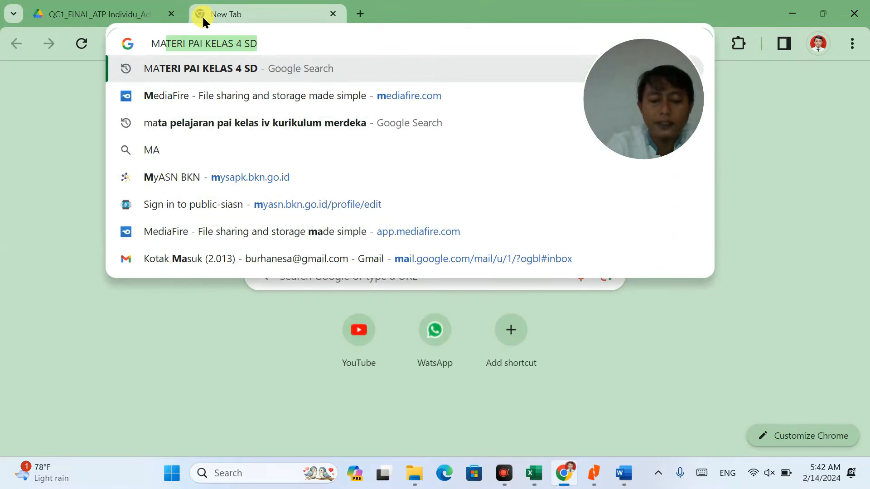
{"action": "type", "text": "TERI PA"}
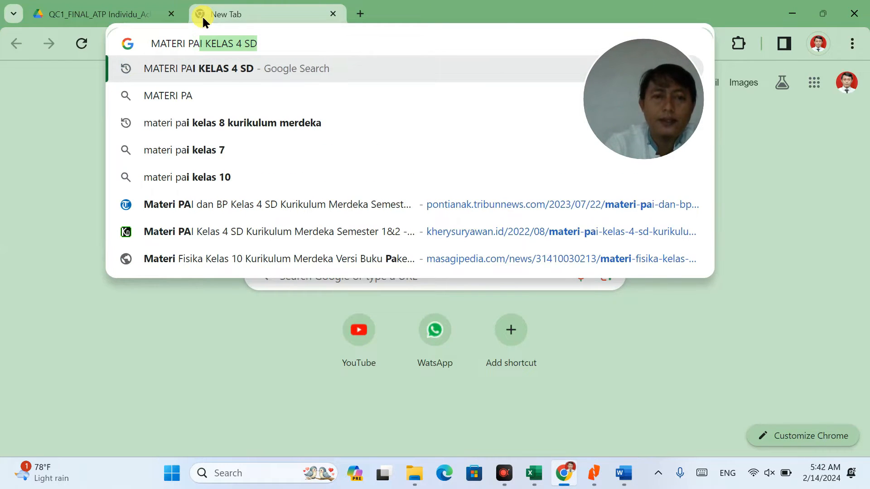
{"action": "left_click", "coordinate": [240, 43]}
{"action": "key", "text": "BackSpace"}
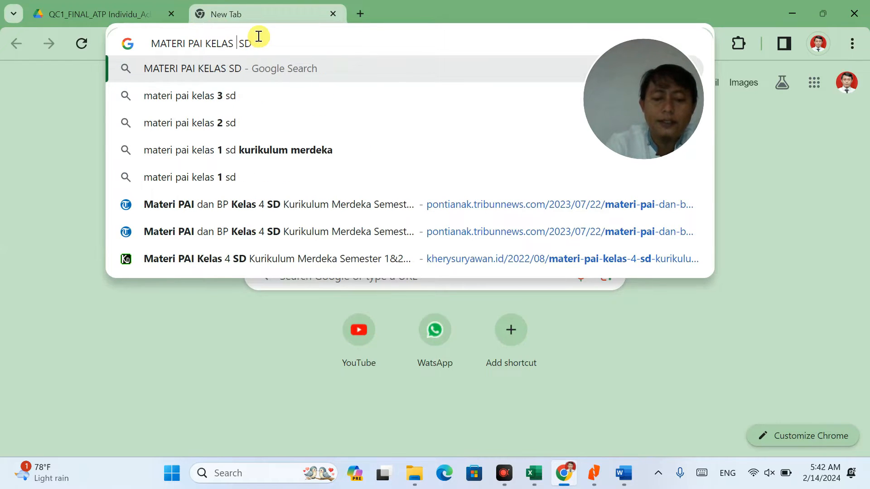
{"action": "type", "text": "1"}
{"action": "key", "text": "Return"}
Step: Open the Kherysuryawan.id page on Materi PAI Kelas 1 SD Semester 1&2 and examine its semester 1 chapter list
{"action": "scroll", "coordinate": [227, 213], "scroll_direction": "down", "scroll_amount": 5}
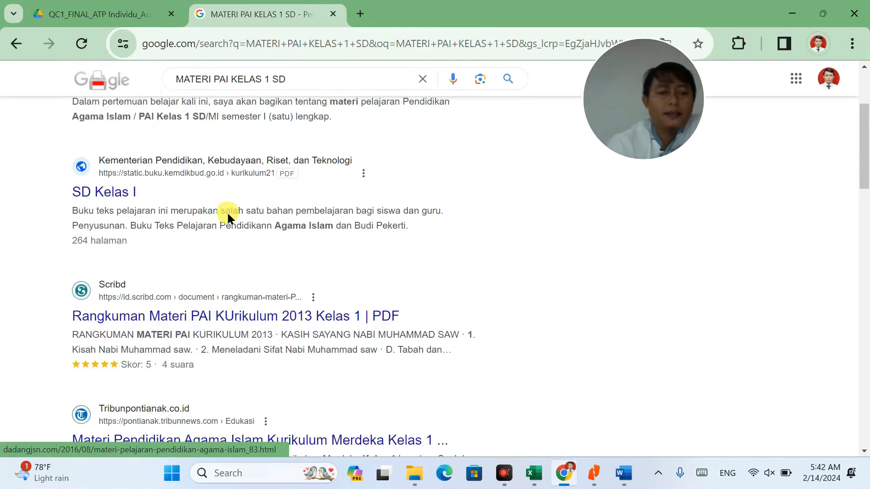
{"action": "scroll", "coordinate": [228, 209], "scroll_direction": "down", "scroll_amount": 3}
{"action": "left_click", "coordinate": [204, 290]}
{"action": "scroll", "coordinate": [195, 218], "scroll_direction": "down", "scroll_amount": 10}
{"action": "scroll", "coordinate": [197, 213], "scroll_direction": "down", "scroll_amount": 10}
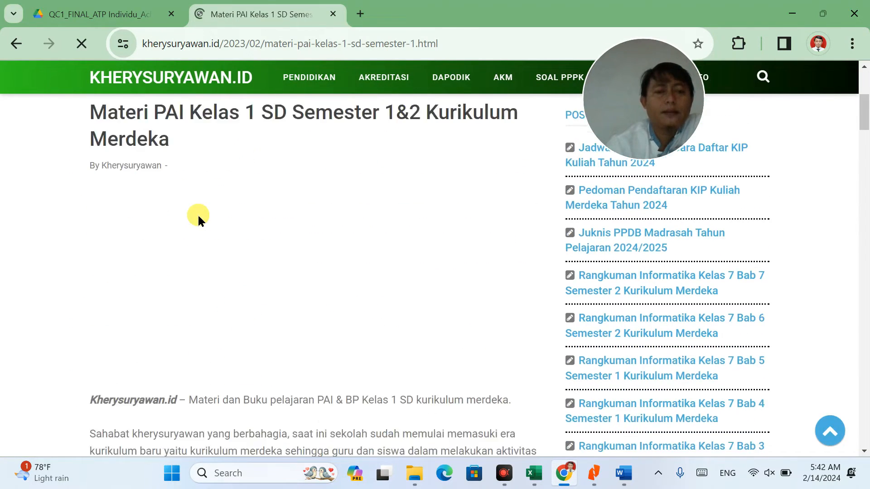
{"action": "scroll", "coordinate": [199, 216], "scroll_direction": "down", "scroll_amount": 6}
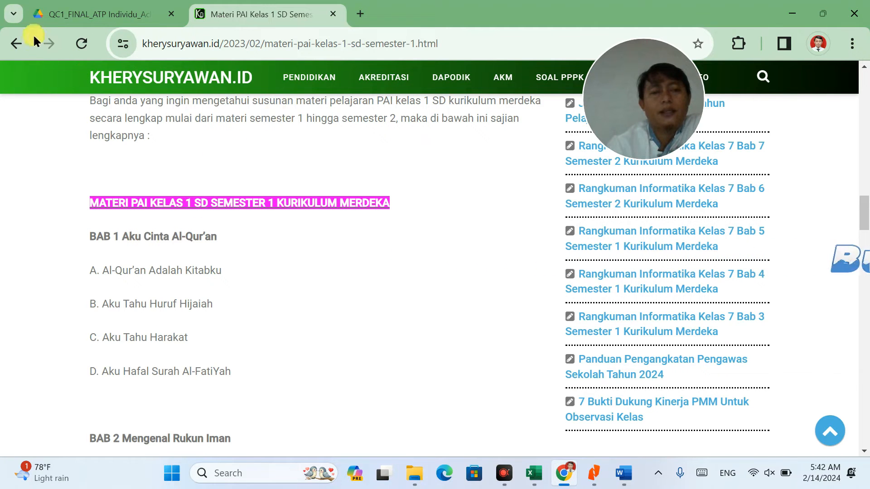
Step: Try to open the "SD Kelas I" textbook PDF from the search results, closing Chrome and cancelling the duplicate download
{"action": "left_click", "coordinate": [24, 43]}
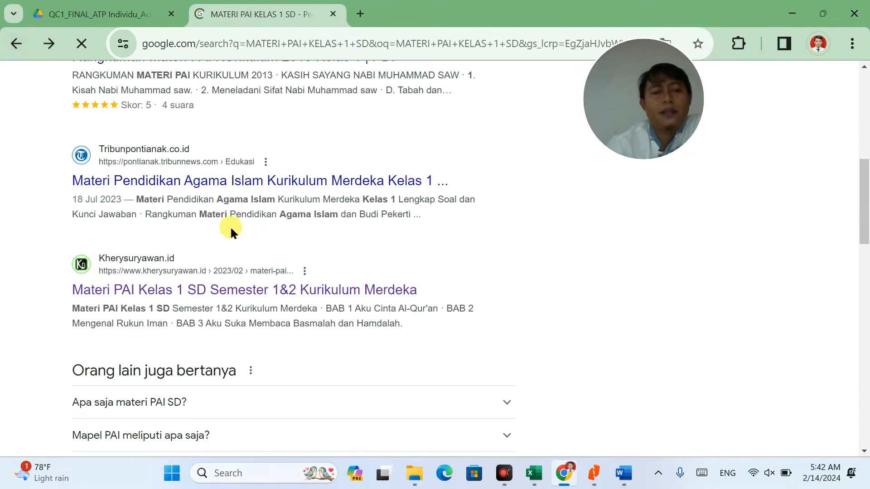
{"action": "scroll", "coordinate": [200, 233], "scroll_direction": "down", "scroll_amount": 7}
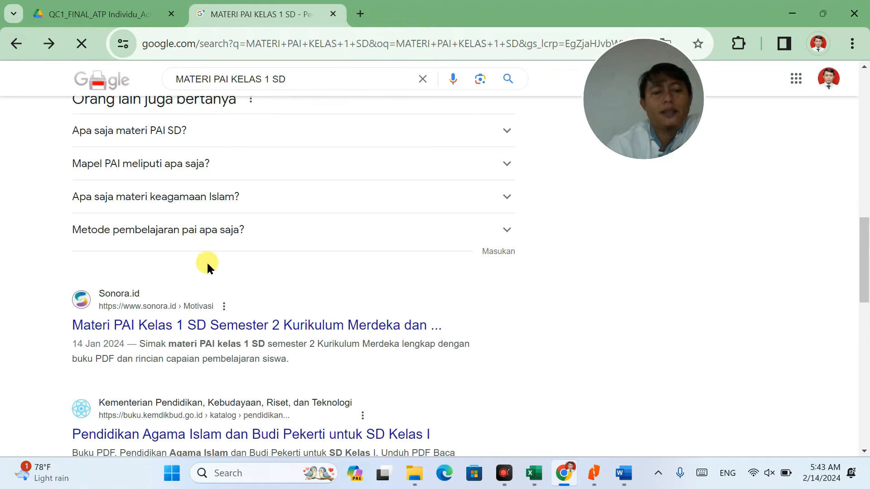
{"action": "scroll", "coordinate": [206, 261], "scroll_direction": "up", "scroll_amount": 9}
{"action": "scroll", "coordinate": [209, 263], "scroll_direction": "up", "scroll_amount": 6}
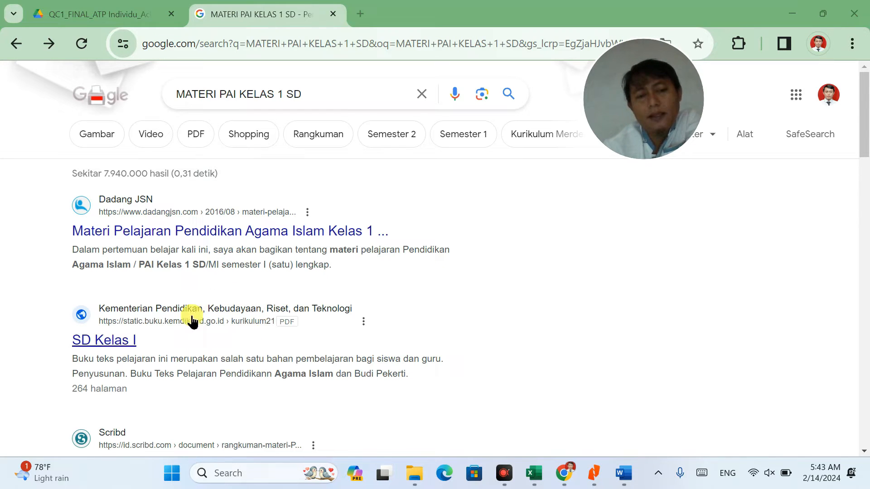
{"action": "left_click", "coordinate": [110, 348]}
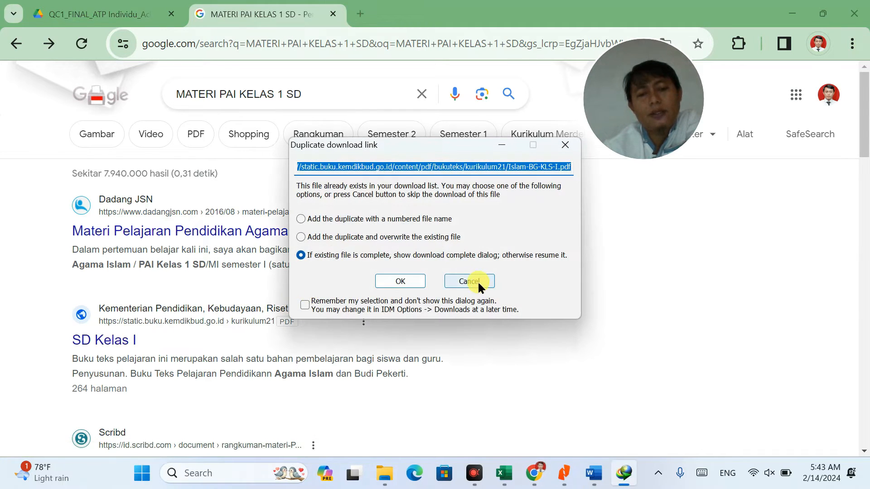
{"action": "left_click", "coordinate": [854, 14]}
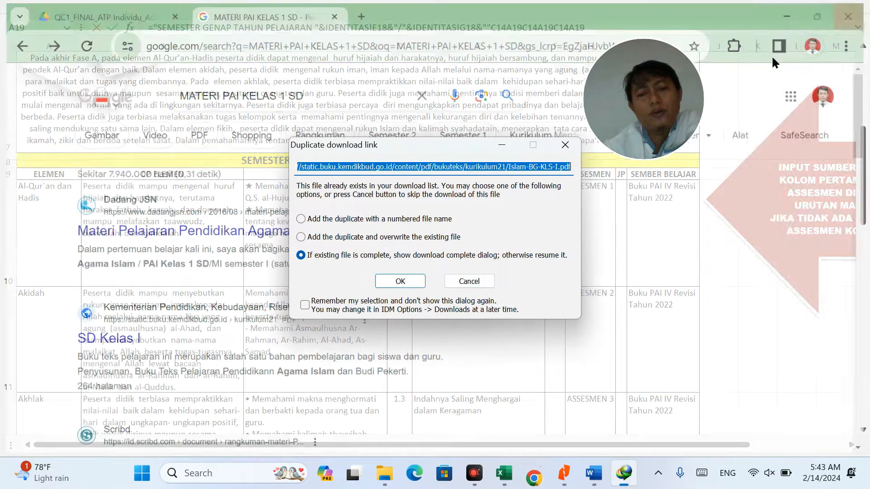
{"action": "left_click", "coordinate": [473, 281]}
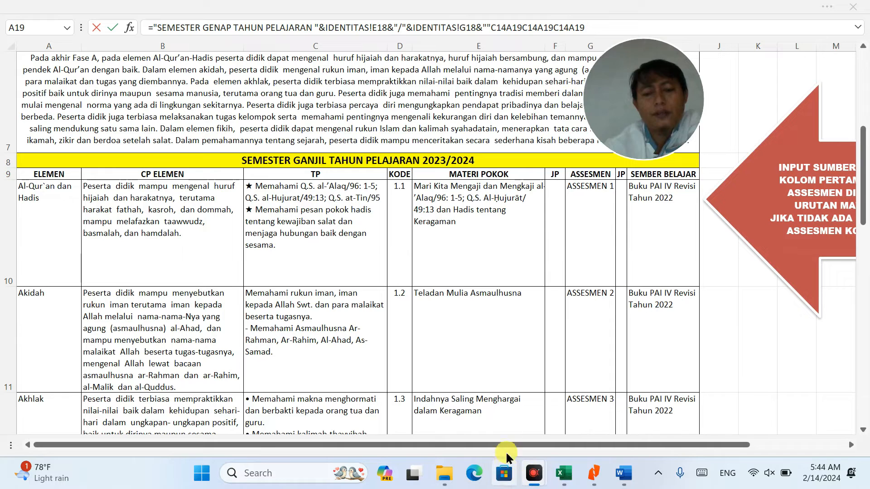
Step: Try to reopen Google Chrome through a system search for "CHR"
{"action": "key", "text": "super"}
{"action": "type", "text": "cH"}
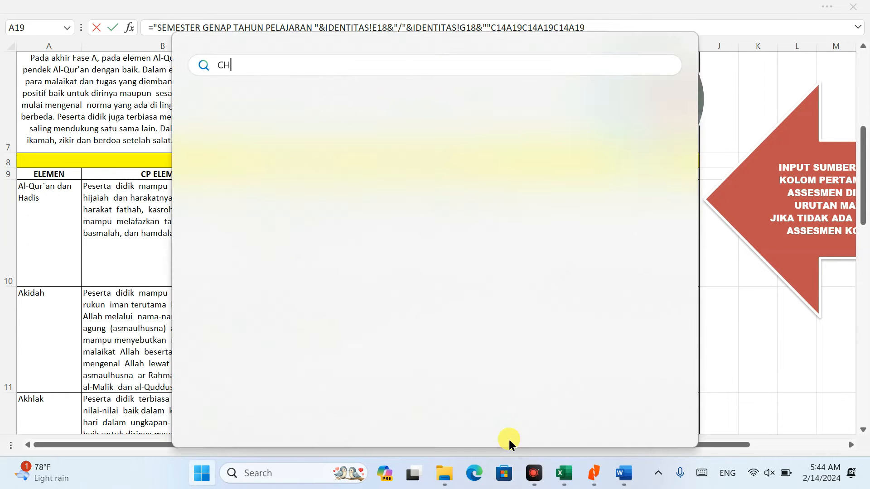
{"action": "type", "text": "R"}
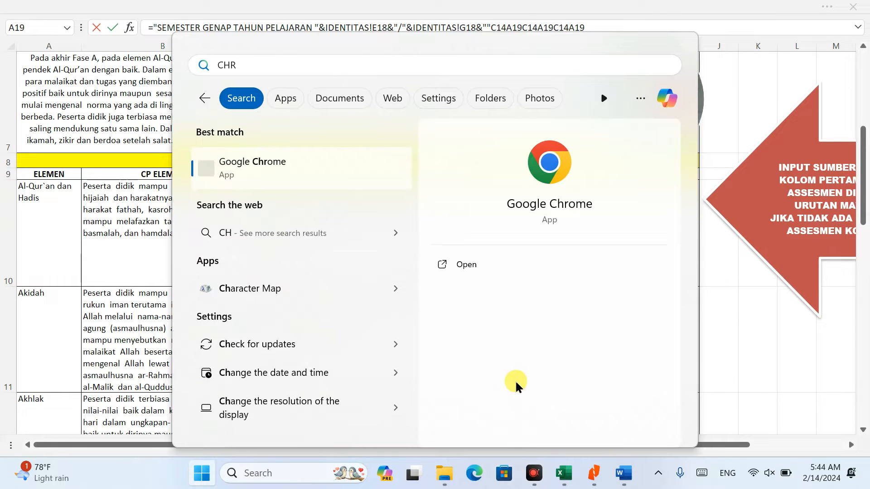
{"action": "left_click", "coordinate": [521, 229]}
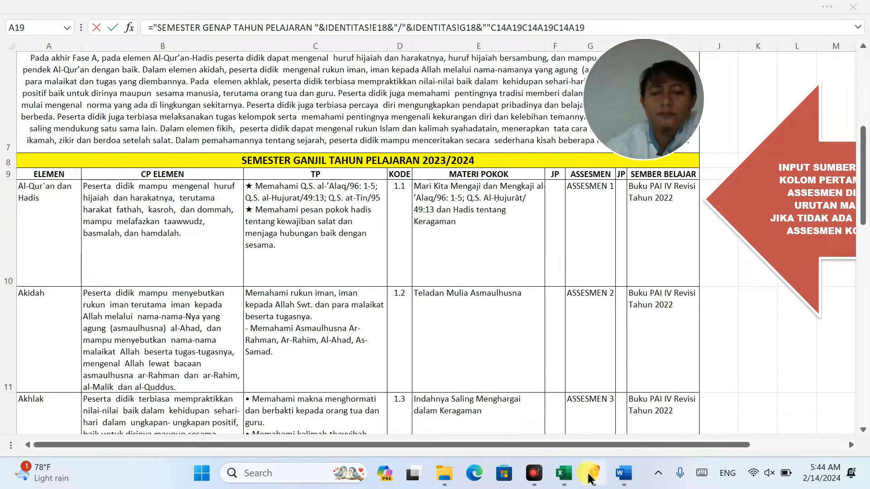
Step: Open Microsoft Edge, search the web for "MATERI PA KELAS 1 SD" and browse the results
{"action": "mouse_move", "coordinate": [589, 478]}
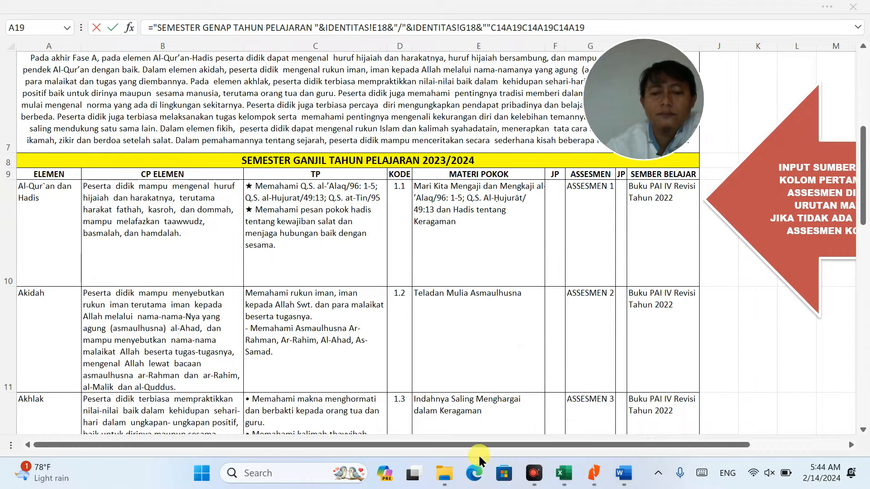
{"action": "left_click", "coordinate": [474, 473]}
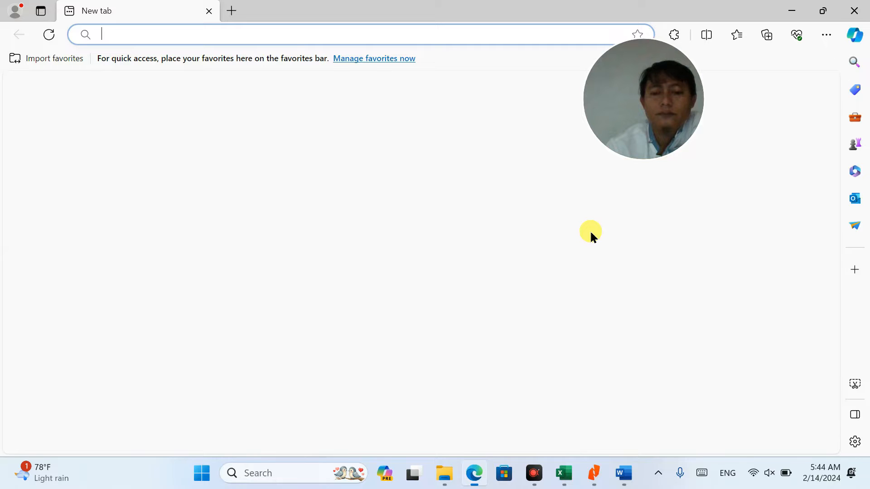
{"action": "type", "text": "M"}
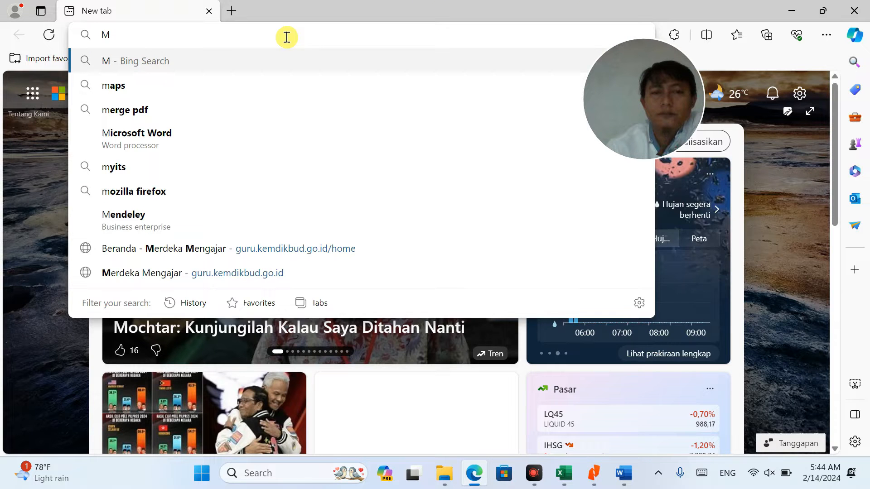
{"action": "type", "text": "ATERI "}
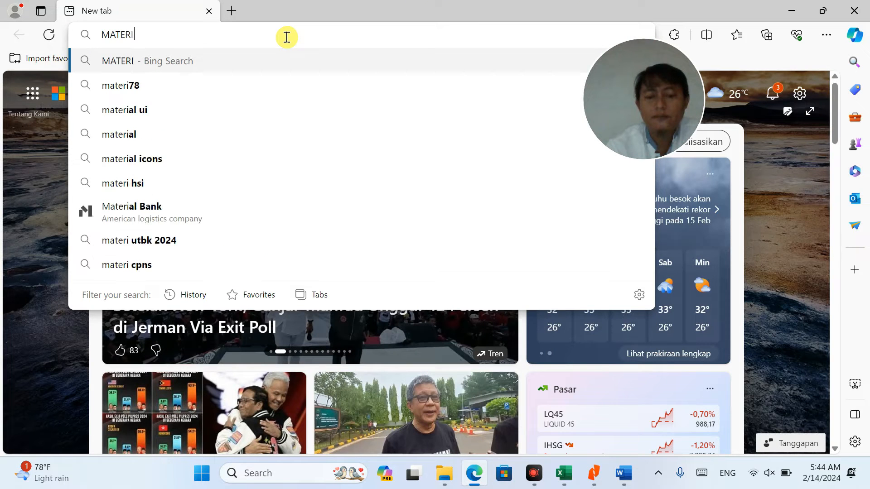
{"action": "type", "text": "PA"}
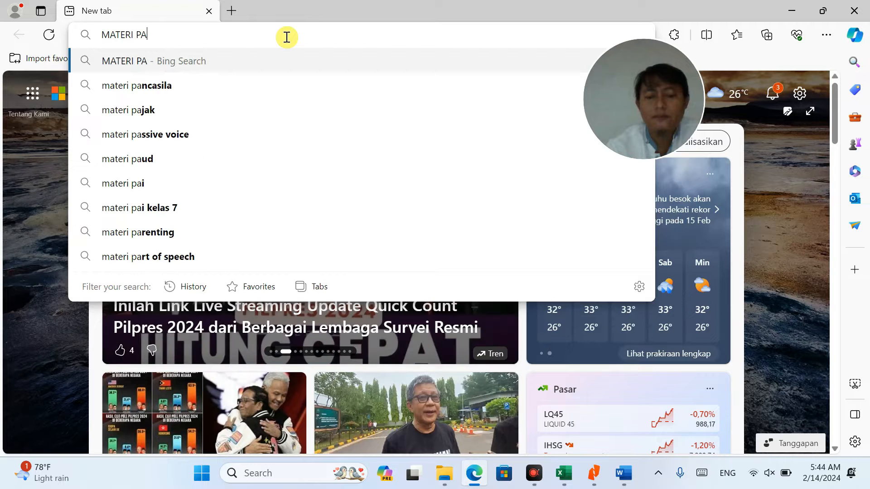
{"action": "type", "text": " KELAS 1 SD"}
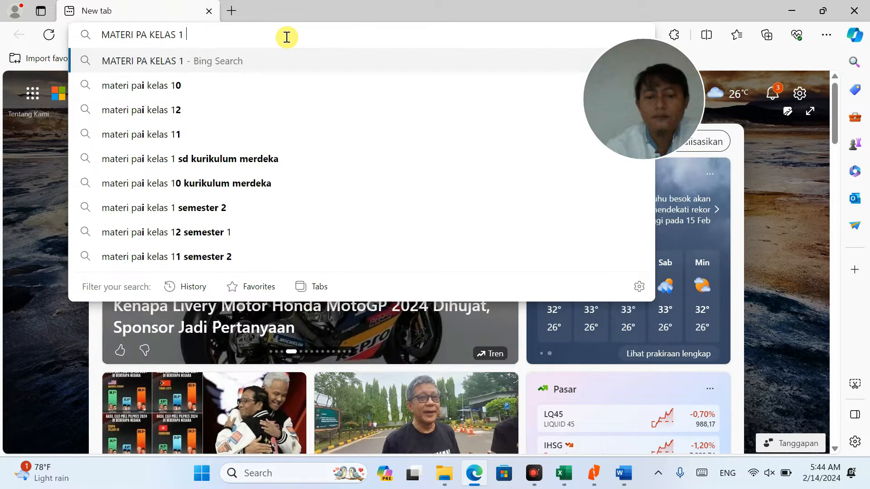
{"action": "key", "text": "Return"}
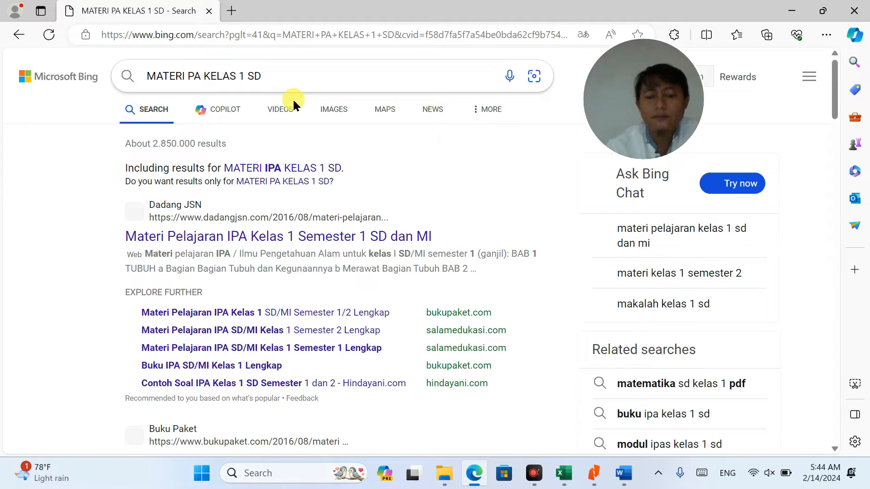
{"action": "scroll", "coordinate": [249, 210], "scroll_direction": "down", "scroll_amount": 3}
{"action": "scroll", "coordinate": [249, 210], "scroll_direction": "down", "scroll_amount": 7}
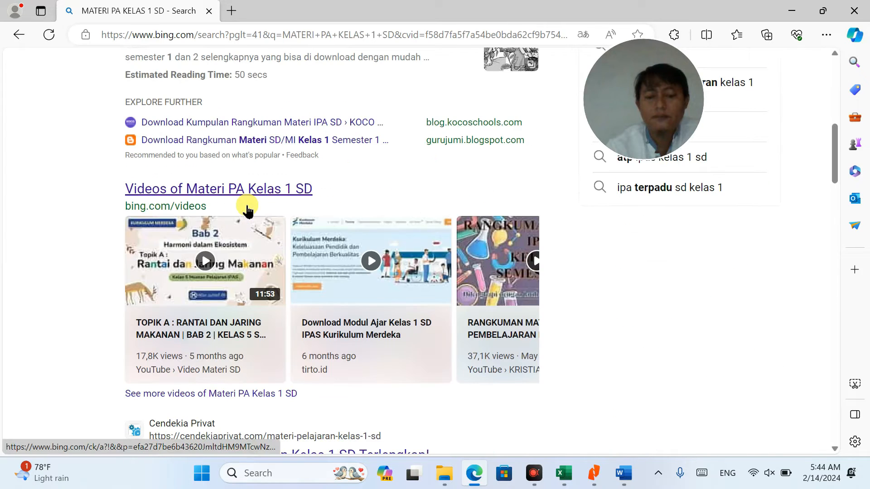
Step: Close Microsoft Edge, clear the open windows off the desktop and launch Google Chrome, closing the extra blank Chrome window
{"action": "scroll", "coordinate": [247, 210], "scroll_direction": "down", "scroll_amount": 9}
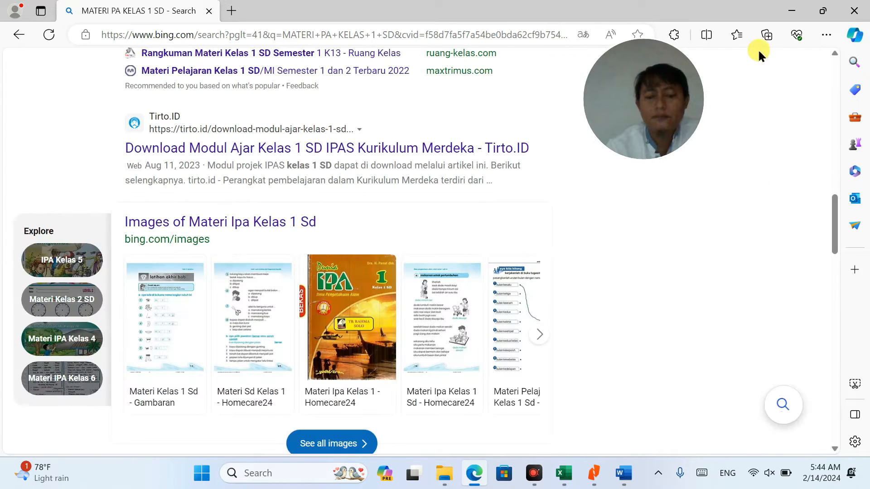
{"action": "left_click", "coordinate": [846, 14]}
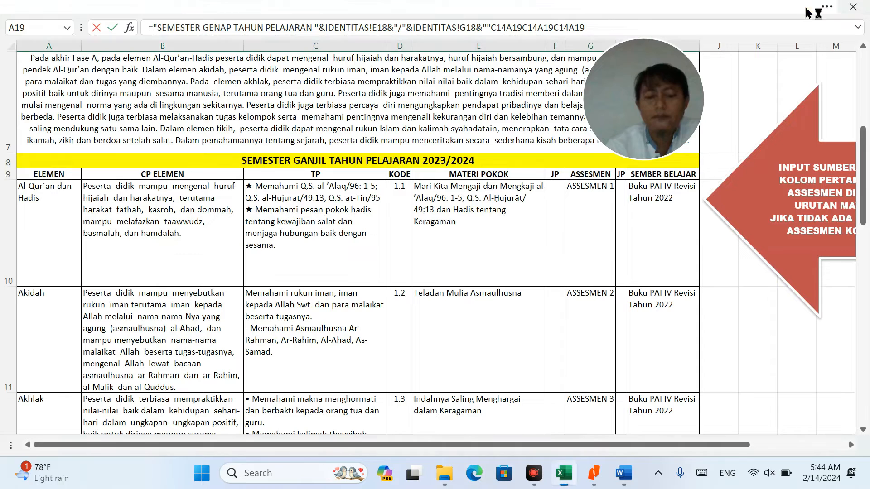
{"action": "left_click", "coordinate": [827, 7]}
{"action": "left_click", "coordinate": [791, 16]}
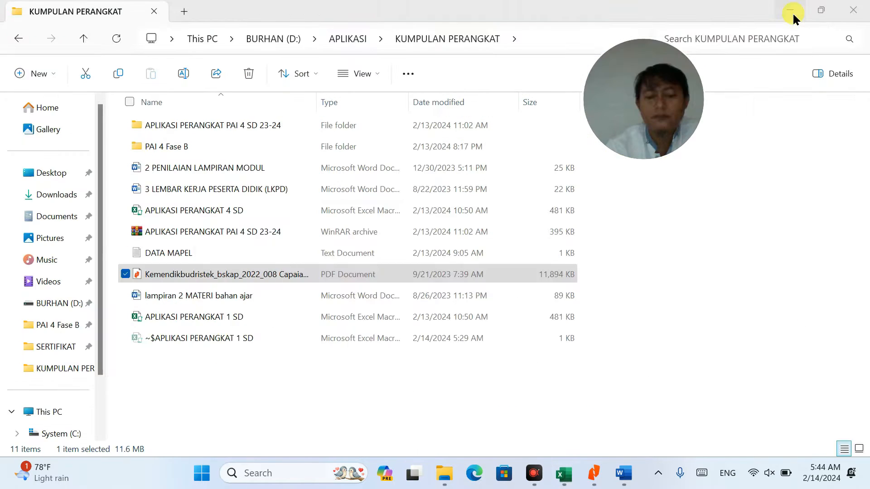
{"action": "left_click", "coordinate": [792, 16]}
{"action": "double_click", "coordinate": [91, 130]}
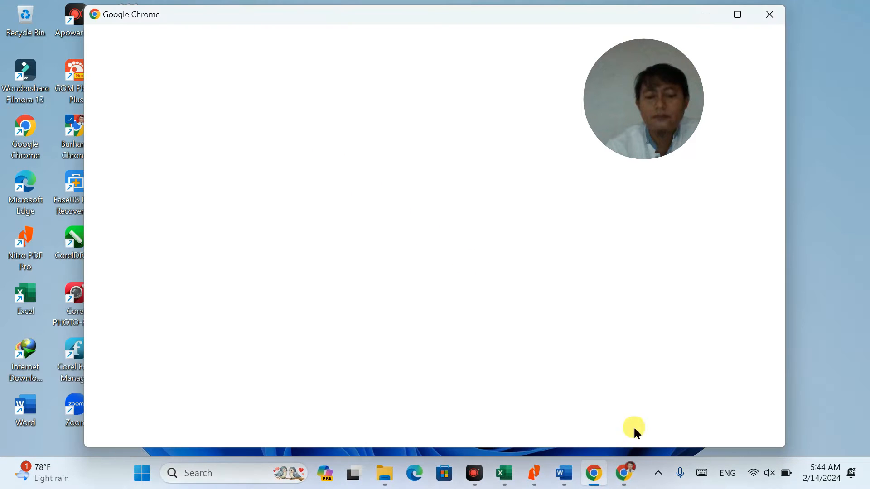
{"action": "left_click", "coordinate": [766, 17]}
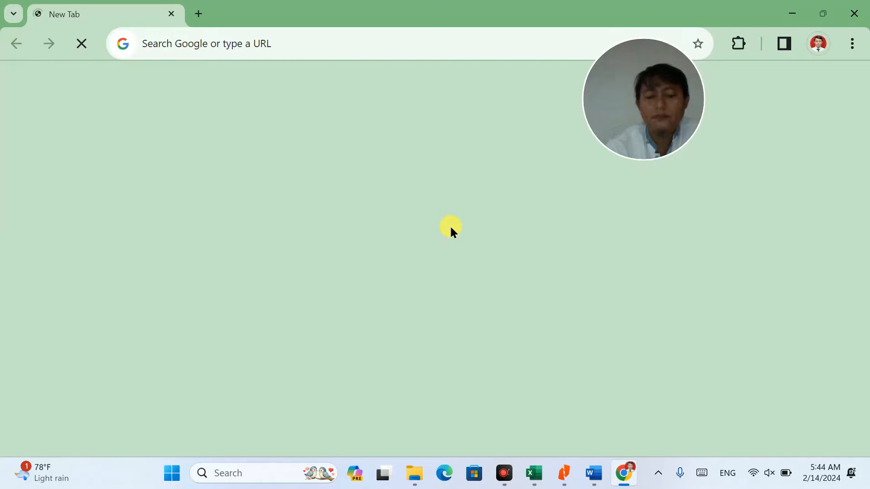
Step: Search Google for "materi pai kelas 1 sd" and open the already downloaded SD Kelas I textbook PDF from the results
{"action": "left_click", "coordinate": [288, 44]}
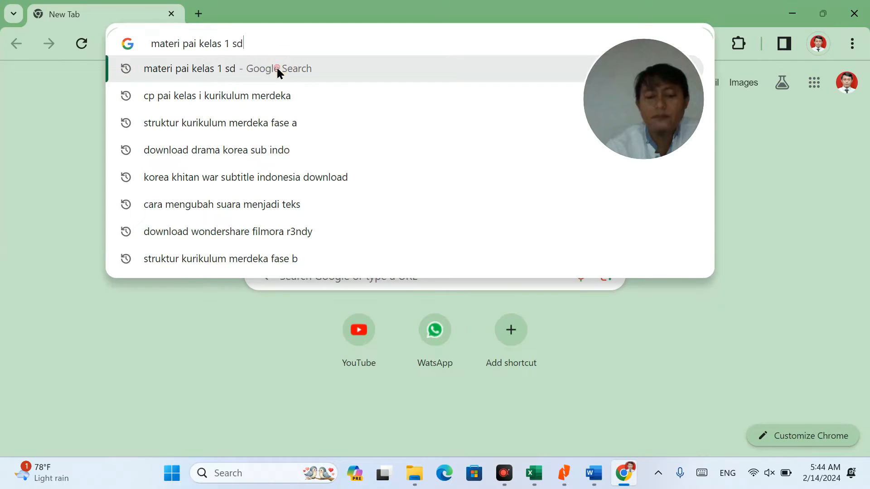
{"action": "left_click", "coordinate": [278, 70]}
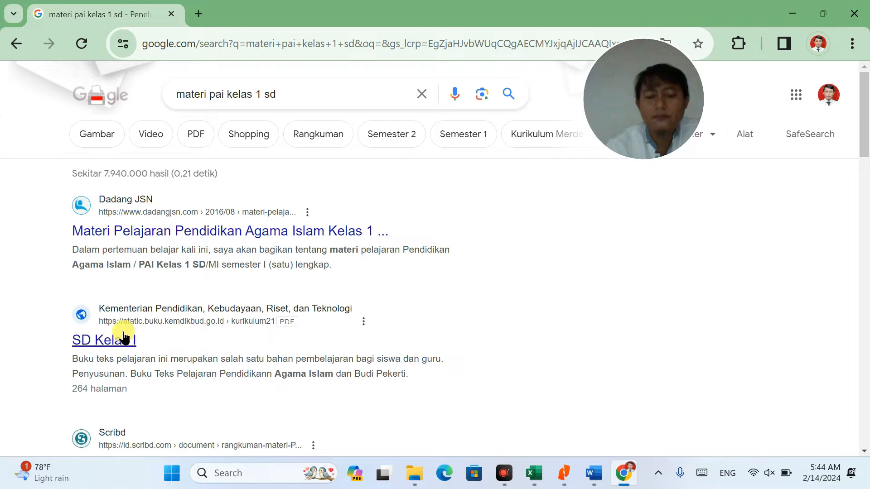
{"action": "left_click", "coordinate": [125, 347]}
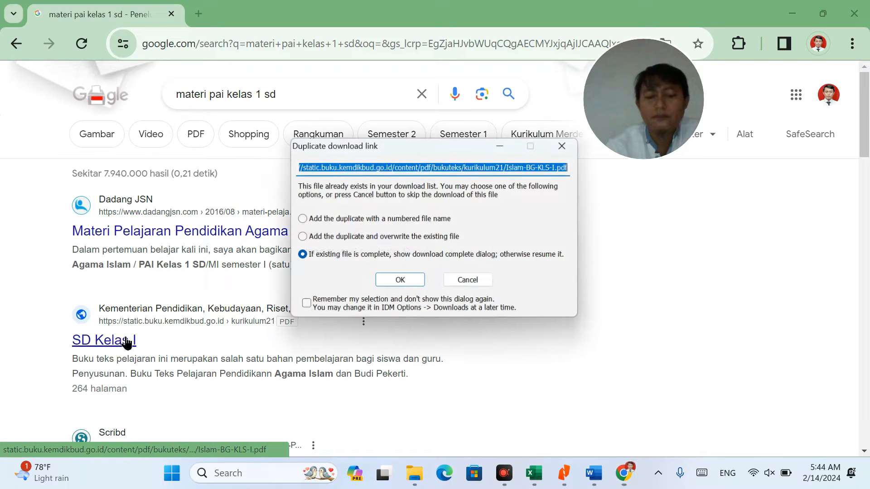
{"action": "left_click", "coordinate": [420, 277]}
{"action": "left_click", "coordinate": [339, 276]}
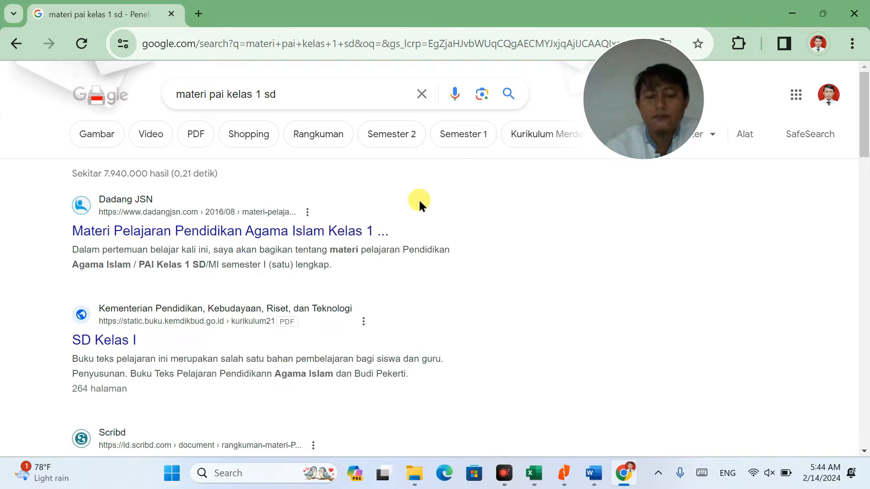
Step: Examine the Daftar Isi pages of Islam-BG-KLS-I.pdf for the chapter titles of Bab 1 to Bab 10
{"action": "scroll", "coordinate": [398, 185], "scroll_direction": "up", "scroll_amount": 10}
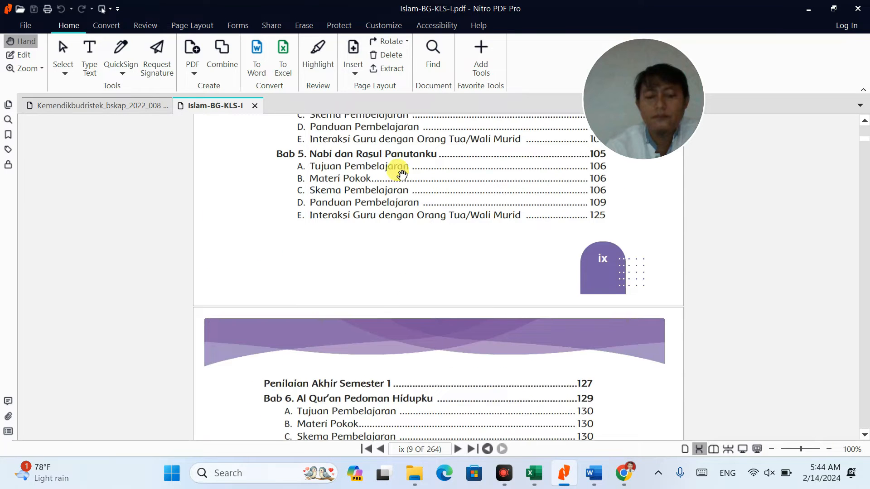
{"action": "scroll", "coordinate": [403, 173], "scroll_direction": "up", "scroll_amount": 4}
{"action": "left_click_drag", "start_coordinate": [863, 138], "coordinate": [867, 111]}
{"action": "key", "text": "Right"}
{"action": "key", "text": "Right"}
{"action": "key", "text": "Right"}
{"action": "key", "text": "Right"}
{"action": "key", "text": "Right"}
{"action": "key", "text": "Right"}
{"action": "key", "text": "Right"}
{"action": "key", "text": "Right"}
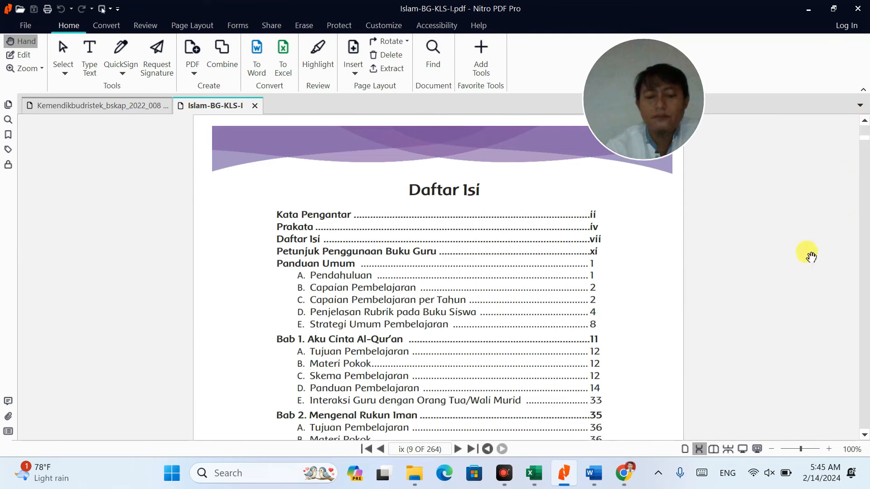
{"action": "scroll", "coordinate": [317, 290], "scroll_direction": "down", "scroll_amount": 15}
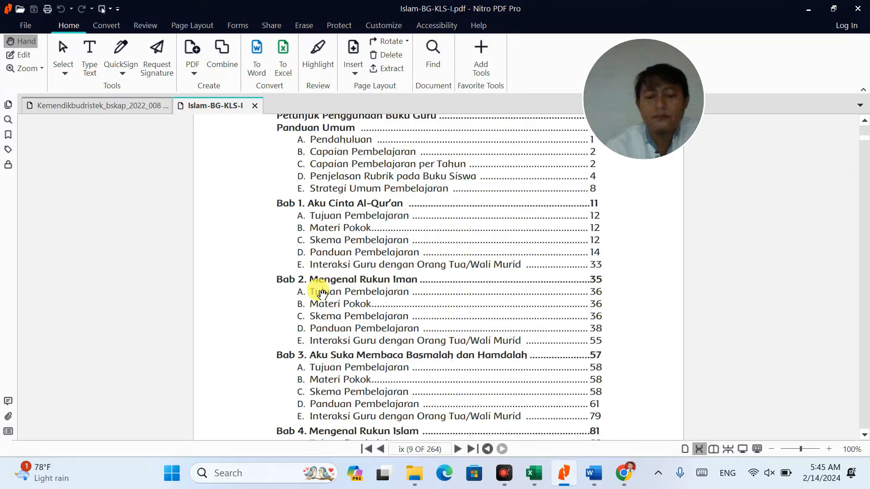
{"action": "scroll", "coordinate": [323, 297], "scroll_direction": "down", "scroll_amount": 5}
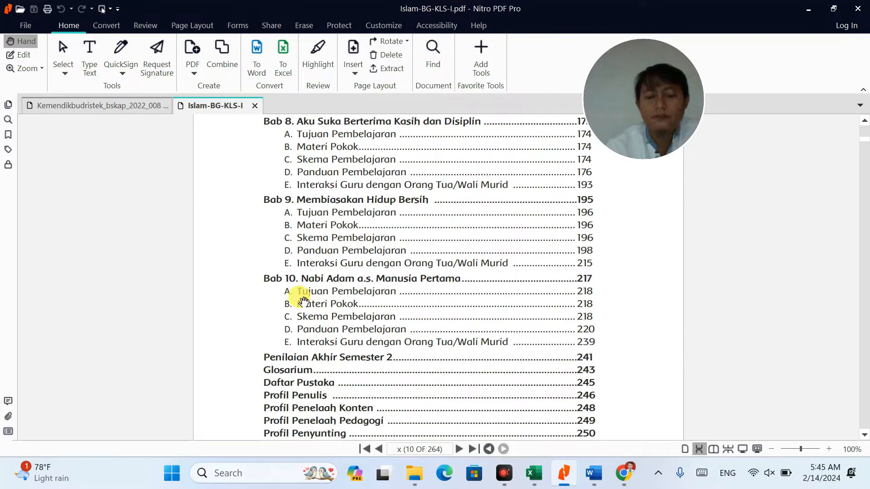
{"action": "scroll", "coordinate": [297, 277], "scroll_direction": "up", "scroll_amount": 12}
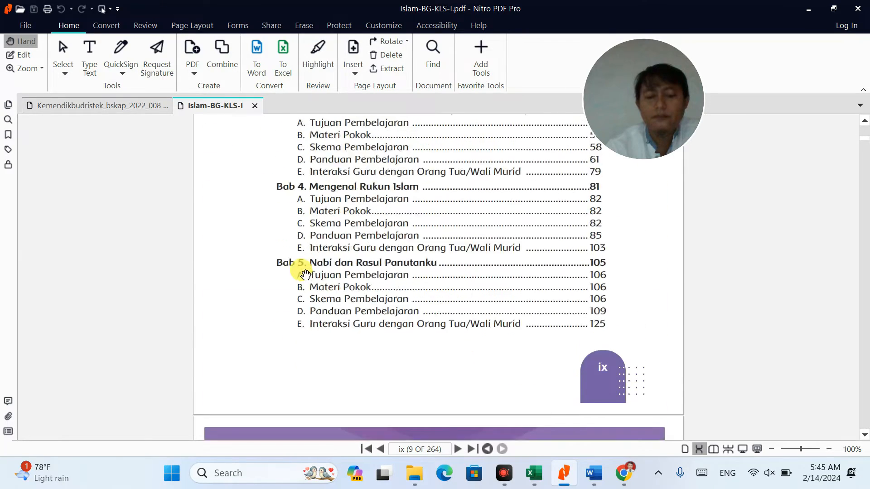
{"action": "scroll", "coordinate": [303, 271], "scroll_direction": "up", "scroll_amount": 3}
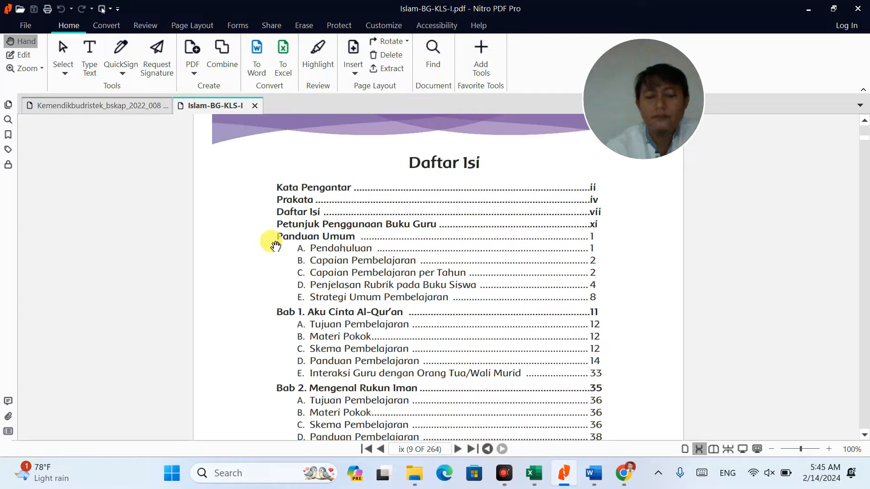
Step: Copy the Bab 1 title "Aku Cinta Al-Qur'an" from the PDF over the workbook's Materi Pokok entry for code 1.1
{"action": "left_click", "coordinate": [21, 55]}
{"action": "left_click", "coordinate": [327, 252]}
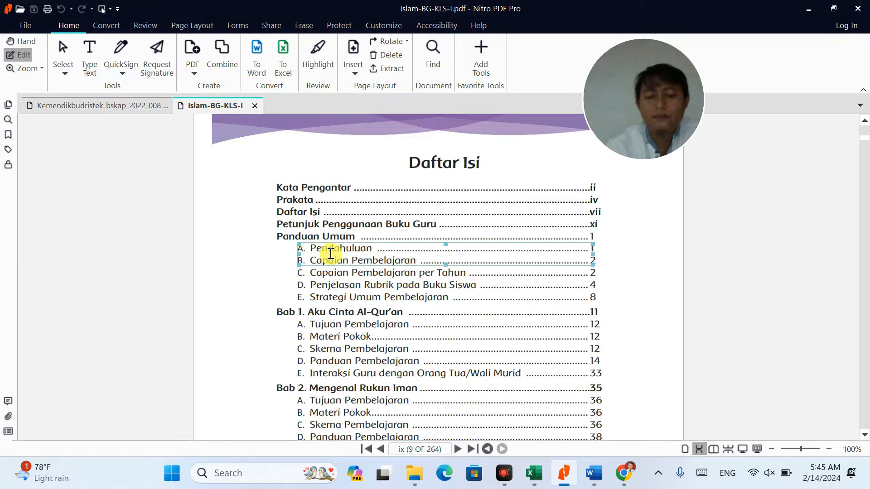
{"action": "left_click", "coordinate": [312, 313]}
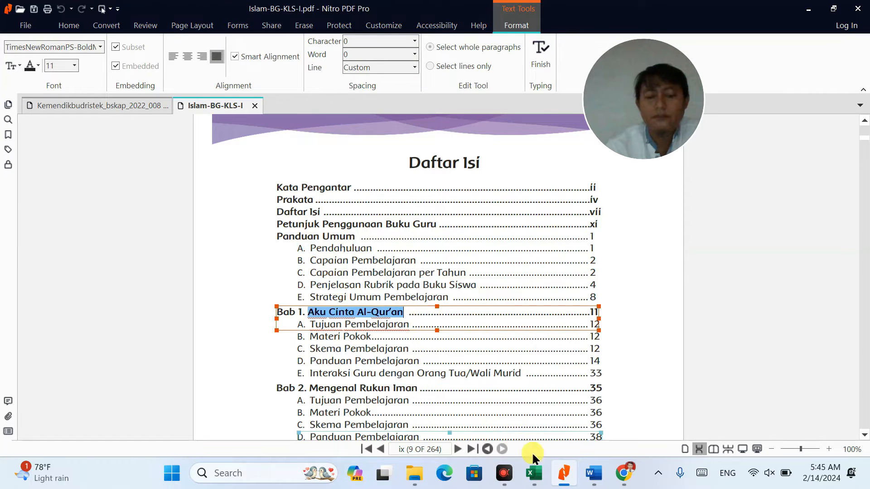
{"action": "left_click", "coordinate": [534, 473]}
{"action": "left_click", "coordinate": [438, 244]}
{"action": "double_click", "coordinate": [438, 244]}
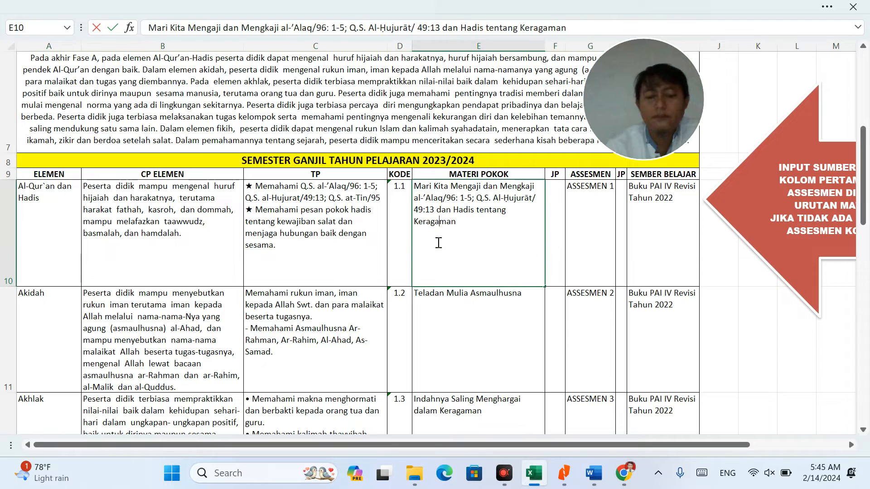
{"action": "triple_click", "coordinate": [438, 243]}
{"action": "type", "text": "Aku Cinta Al-Qur’an"}
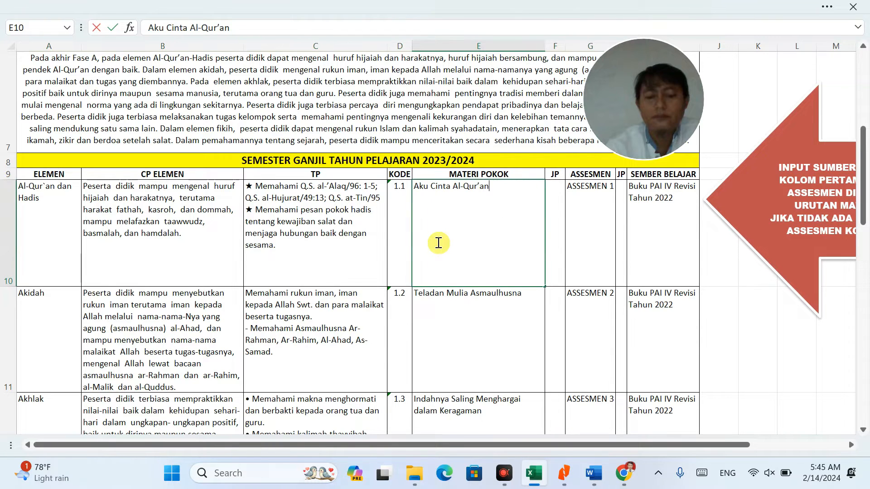
Step: Copy the Bab 2 title "Mengenal Rukun Iman" from the PDF over the Materi Pokok entry for code 1.2
{"action": "key", "text": "alt+Tab"}
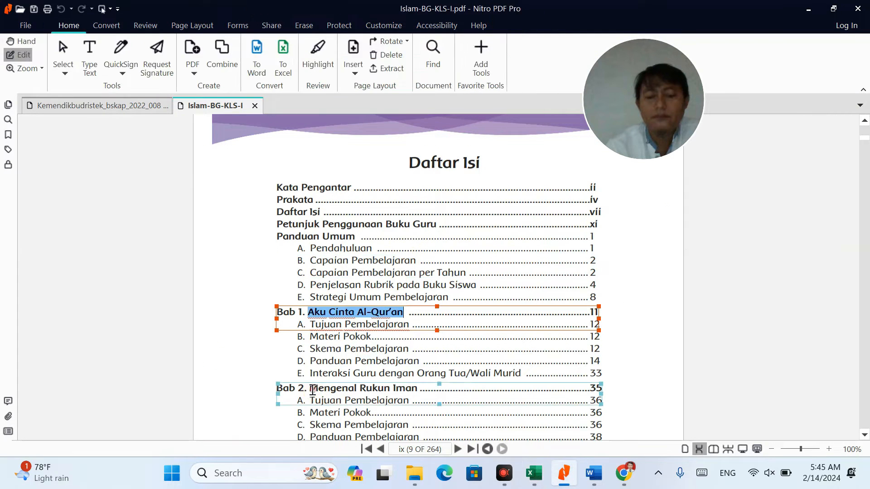
{"action": "left_click", "coordinate": [311, 389]}
{"action": "left_click_drag", "start_coordinate": [310, 388], "coordinate": [365, 388]}
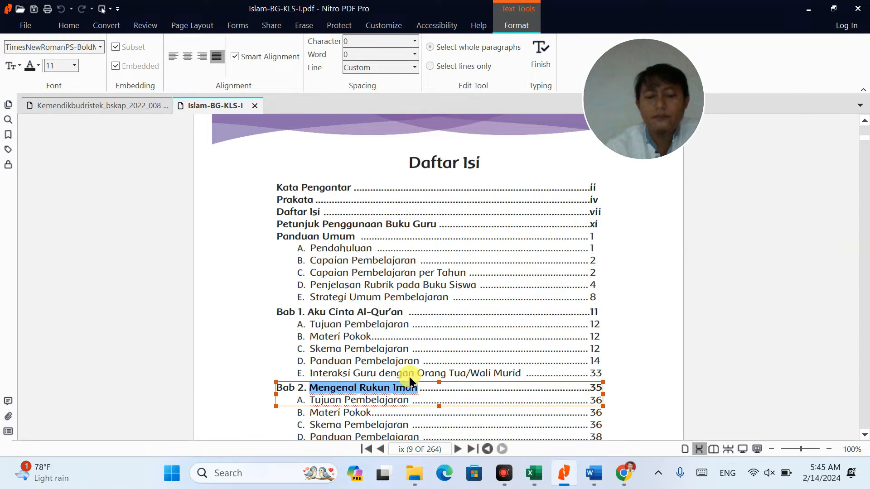
{"action": "key", "text": "alt+Tab"}
{"action": "double_click", "coordinate": [466, 302]}
{"action": "key", "text": "ctrl+a"}
{"action": "type", "text": "Mengenal Rukun Iman"}
Step: Copy the Bab 3 title "Aku Suka Membaca Basmalah dan Hamdalah" from the PDF over the Materi Pokok entry for code 1.3
{"action": "key", "text": "alt+Tab"}
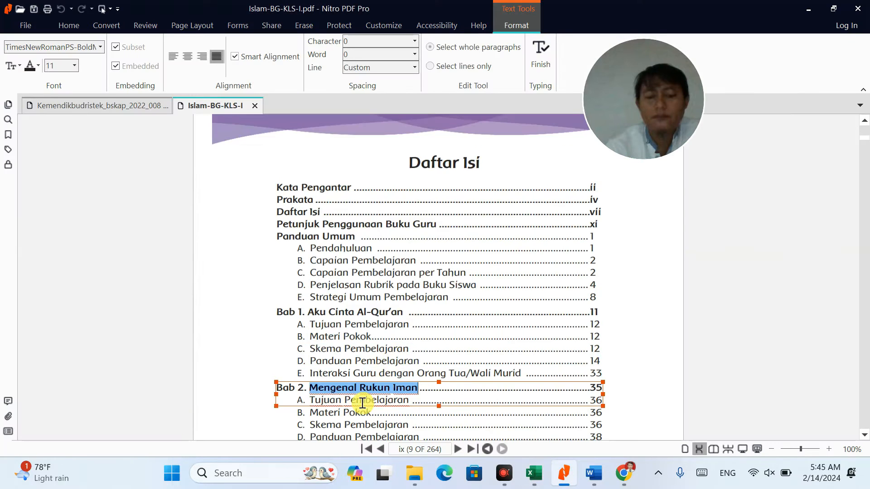
{"action": "scroll", "coordinate": [394, 403], "scroll_direction": "down", "scroll_amount": 2}
{"action": "left_click", "coordinate": [330, 352]}
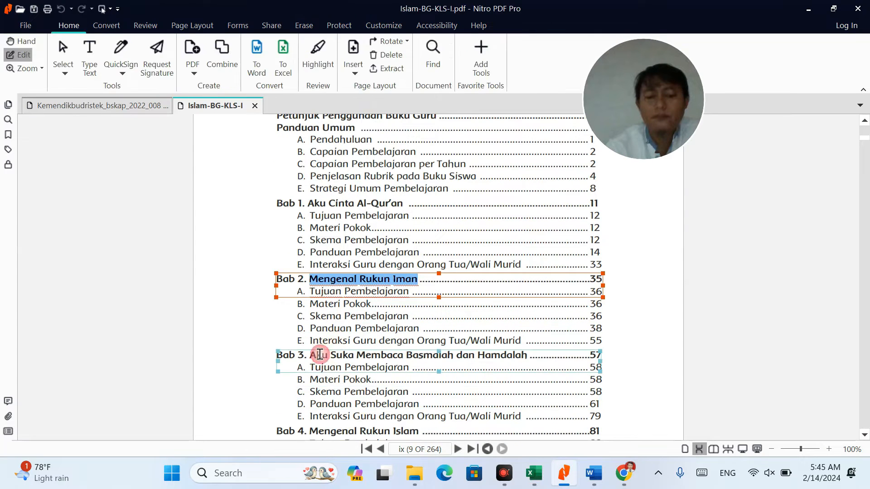
{"action": "left_click_drag", "start_coordinate": [311, 355], "coordinate": [510, 357]}
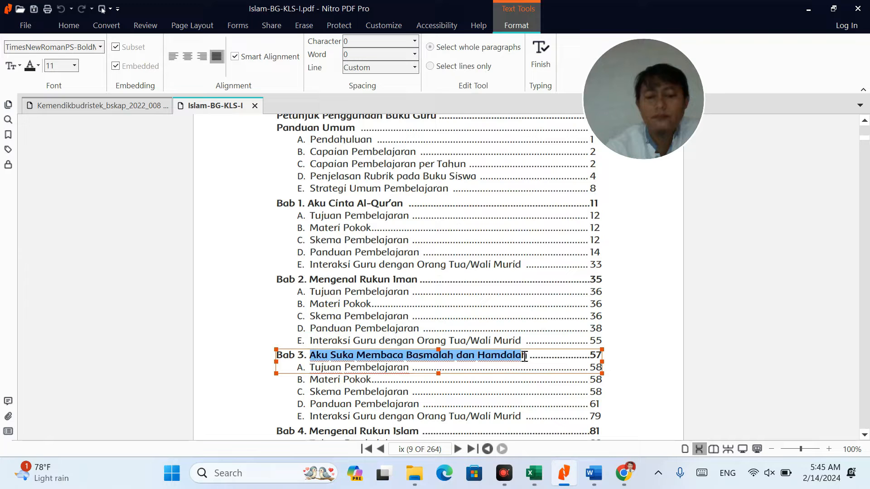
{"action": "key", "text": "alt+Tab"}
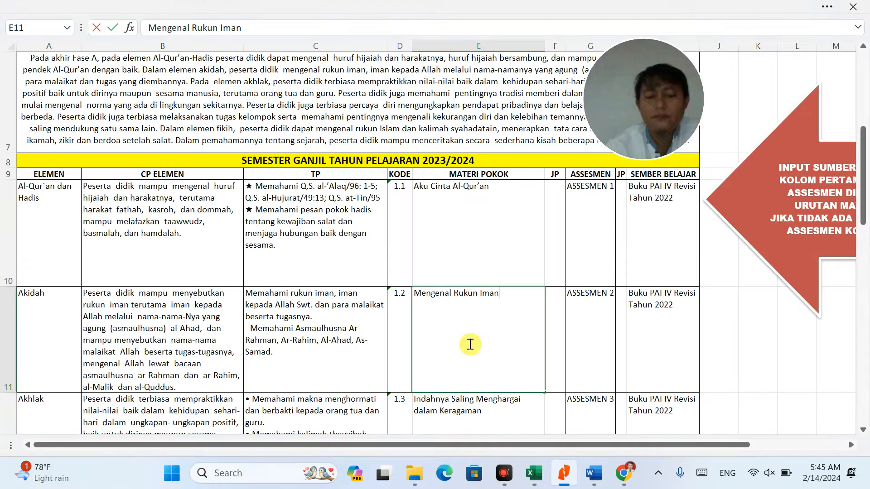
{"action": "double_click", "coordinate": [449, 423]}
{"action": "key", "text": "ctrl+a"}
{"action": "type", "text": "Aku Suka Membaca Basmalah dan Hamdalah"}
Step: Copy the Bab 4 title "Mengenal Rukun Islam" from the PDF over the Materi Pokok entry for code 2.3, adding its missing first letters
{"action": "key", "text": "alt+Tab"}
{"action": "scroll", "coordinate": [438, 402], "scroll_direction": "down", "scroll_amount": 5}
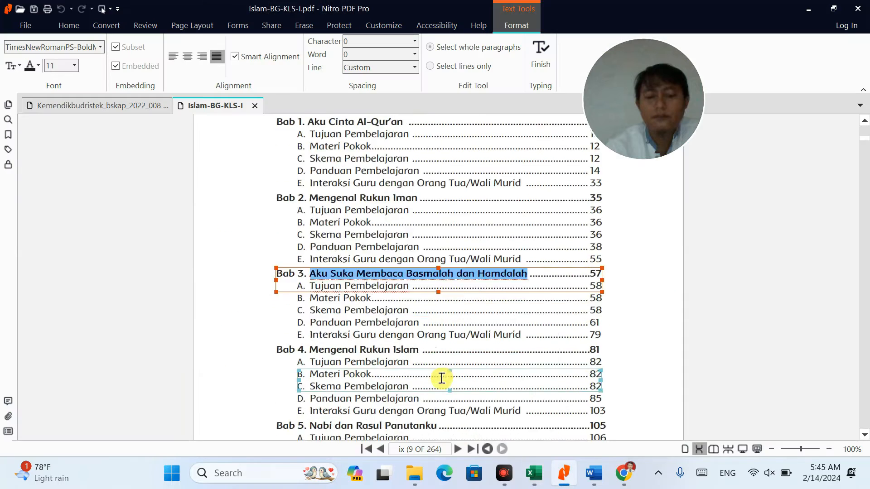
{"action": "left_click_drag", "start_coordinate": [330, 296], "coordinate": [411, 296]}
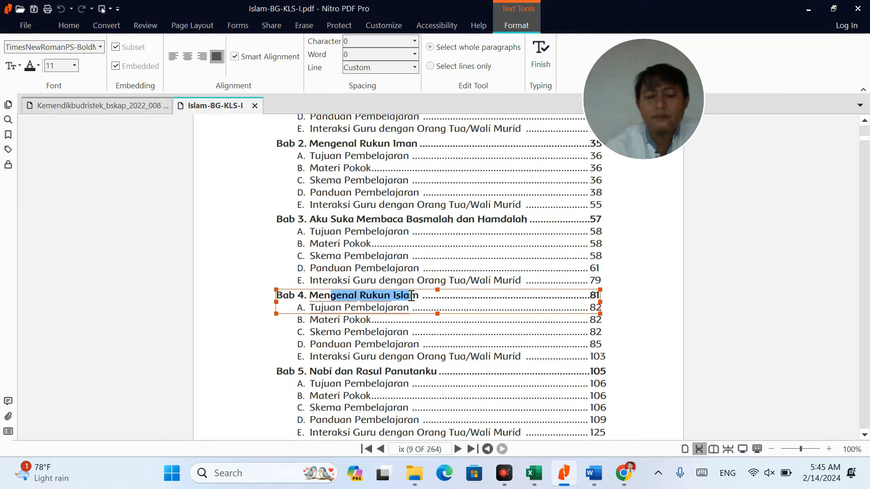
{"action": "key", "text": "alt+Tab"}
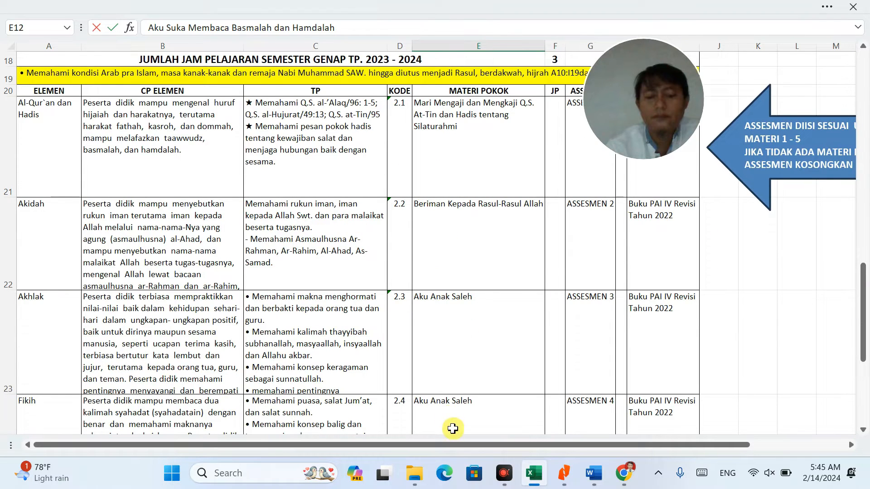
{"action": "left_click", "coordinate": [449, 411]}
{"action": "double_click", "coordinate": [466, 291]}
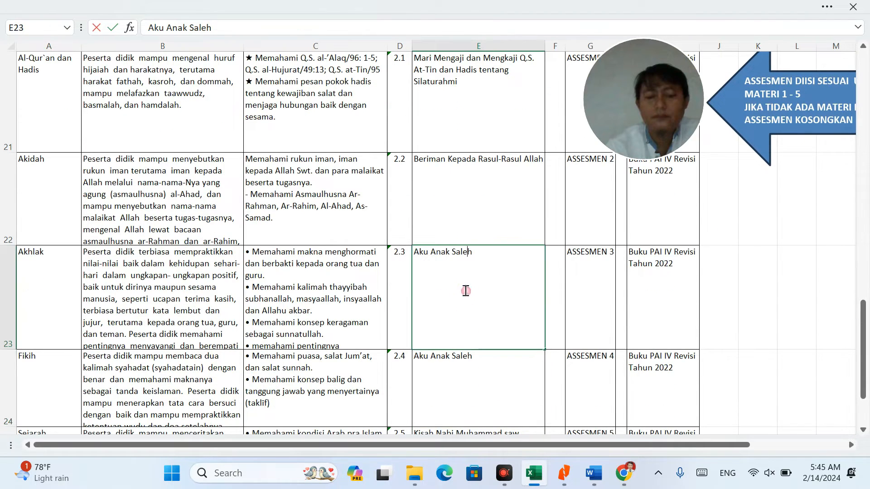
{"action": "key", "text": "ctrl+a"}
{"action": "type", "text": "genal Rukun Islam"}
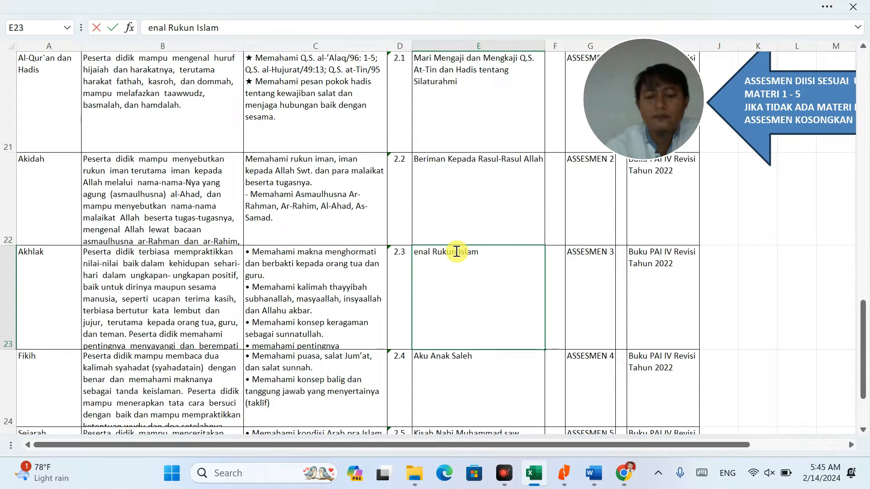
{"action": "type", "text": "Mengena"}
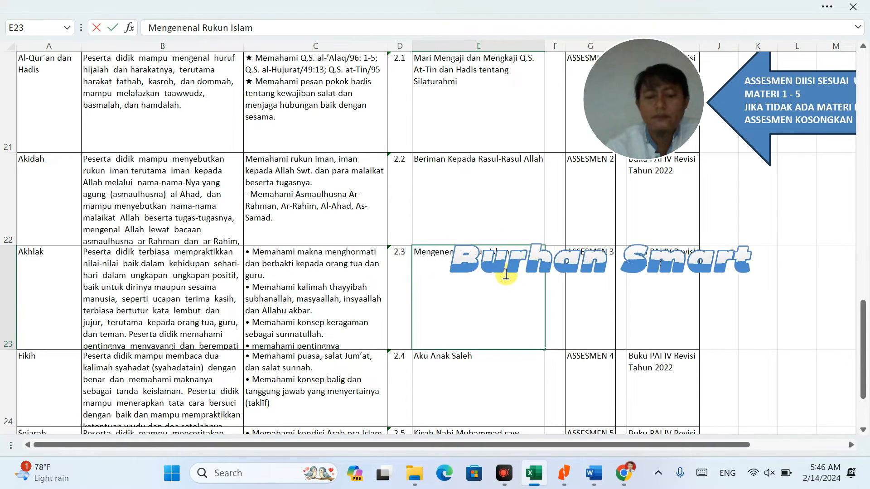
Step: Copy the Bab 5 title "Nabi dan Rasul Panutanku" from the PDF over the workbook's Materi Pokok entry for code 2.5
{"action": "key", "text": "alt+Tab"}
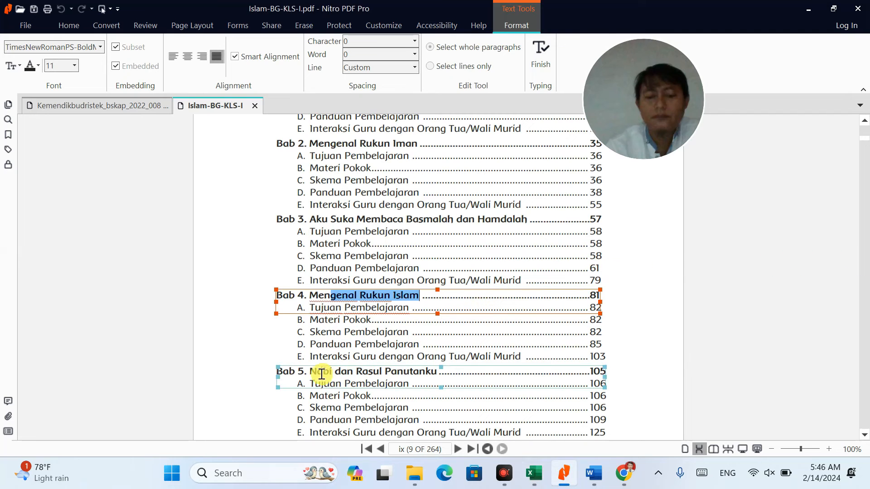
{"action": "left_click", "coordinate": [313, 370]}
{"action": "left_click", "coordinate": [417, 375]}
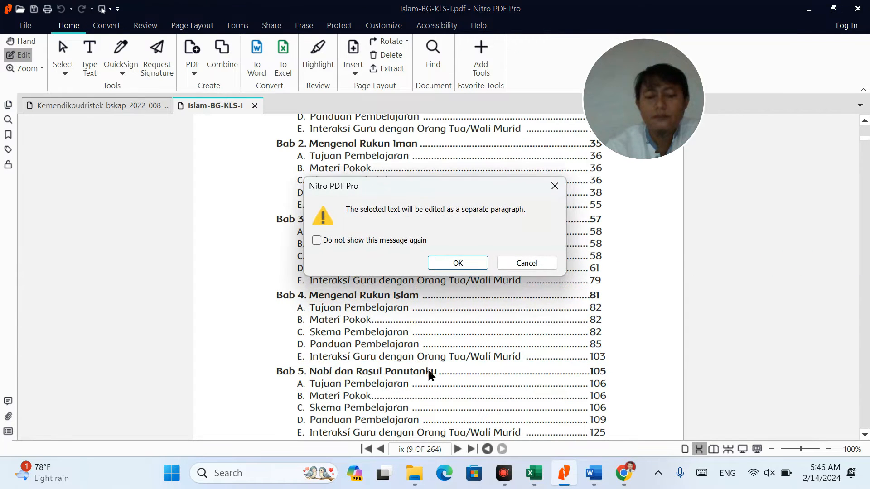
{"action": "left_click", "coordinate": [525, 261]}
{"action": "left_click", "coordinate": [435, 374]}
{"action": "left_click_drag", "start_coordinate": [437, 371], "coordinate": [318, 369]}
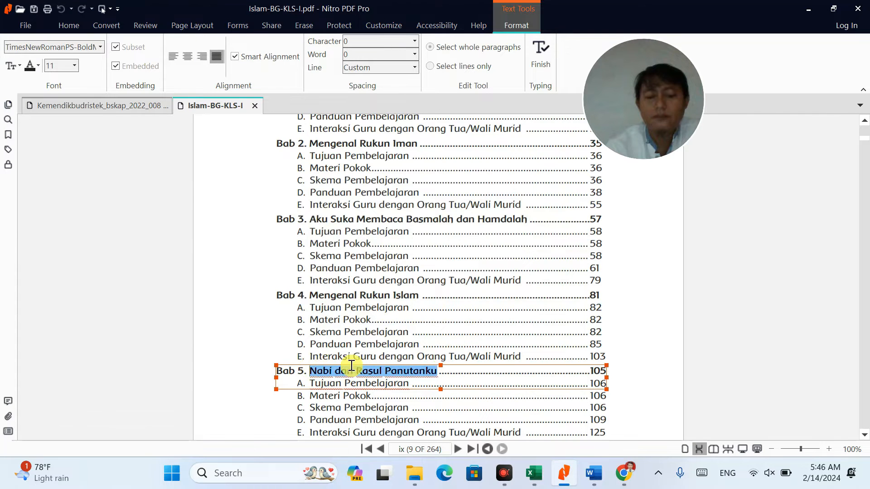
{"action": "key", "text": "alt+Tab"}
{"action": "left_click", "coordinate": [452, 362]}
{"action": "scroll", "coordinate": [451, 362], "scroll_direction": "down", "scroll_amount": 3}
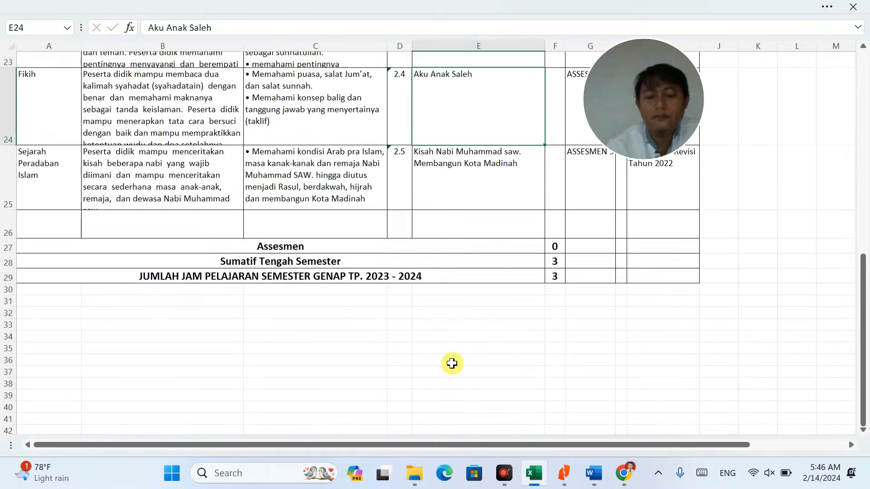
{"action": "left_click", "coordinate": [437, 169]}
{"action": "double_click", "coordinate": [437, 169]}
{"action": "key", "text": "ctrl+a"}
{"action": "type", "text": "Nabi dan Rasul Panutanku"}
Step: Copy the Bab 4 title "Mengenal Rukun Islam" from the PDF over the Materi Pokok entry for code 2.4
{"action": "key", "text": "alt+Tab"}
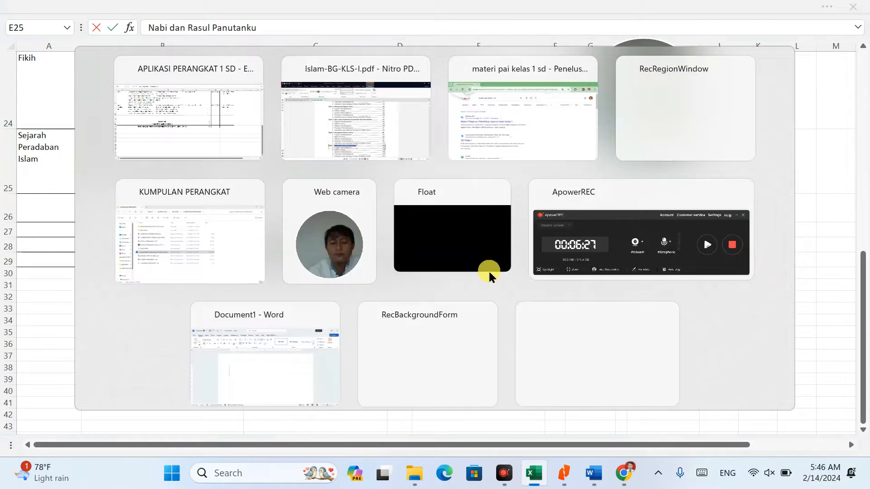
{"action": "left_click_drag", "start_coordinate": [416, 297], "coordinate": [312, 297]}
{"action": "key", "text": "ctrl+c"}
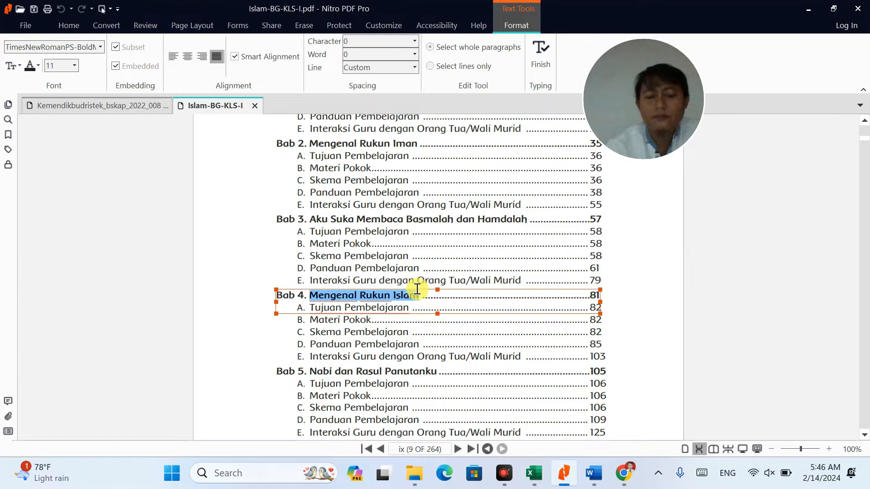
{"action": "key", "text": "alt+Tab"}
{"action": "scroll", "coordinate": [467, 197], "scroll_direction": "up", "scroll_amount": 5}
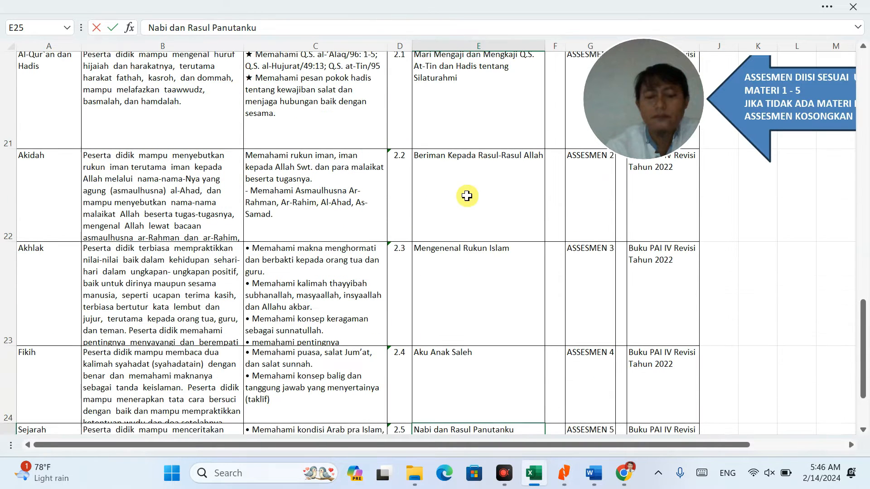
{"action": "left_click", "coordinate": [484, 356]}
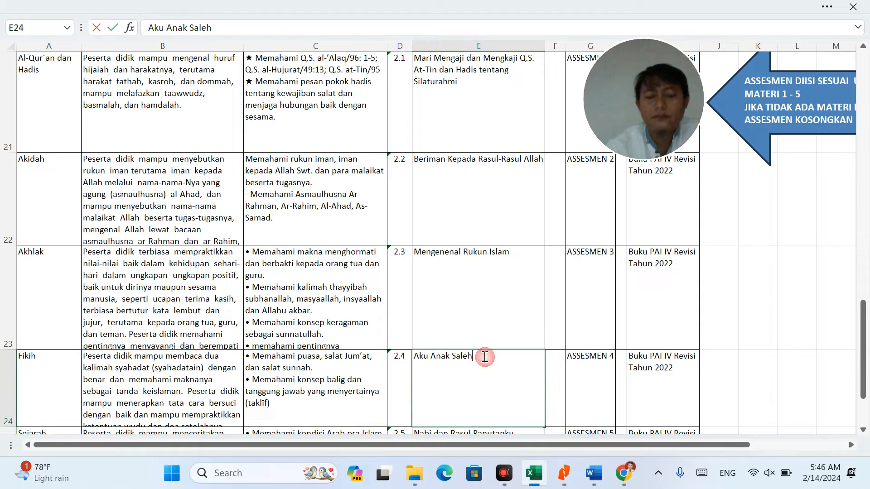
{"action": "triple_click", "coordinate": [484, 357]}
{"action": "key", "text": "ctrl+v"}
Step: Copy the Bab 3 title "Aku Suka Membaca Basmalah dan Hamdalah" from the PDF over the Materi Pokok entry for code 2.3
{"action": "key", "text": "alt+Tab"}
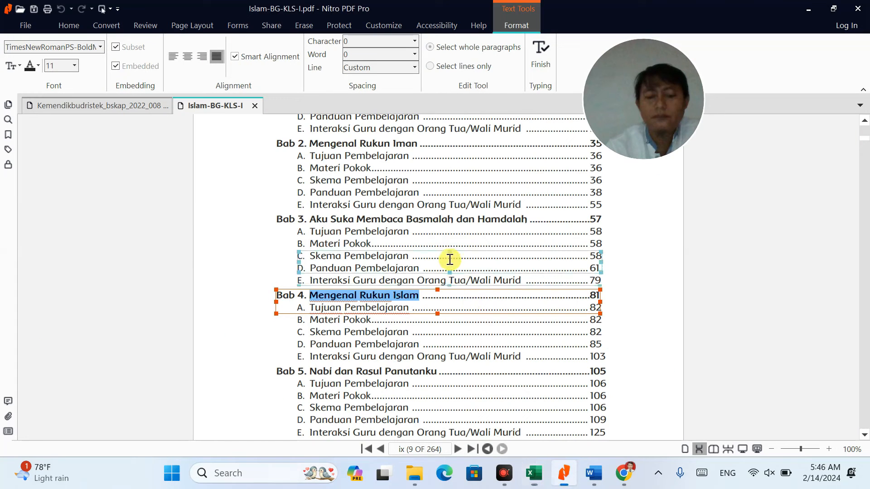
{"action": "left_click", "coordinate": [440, 219]}
{"action": "left_click_drag", "start_coordinate": [528, 220], "coordinate": [311, 219]}
{"action": "key", "text": "ctrl+c"}
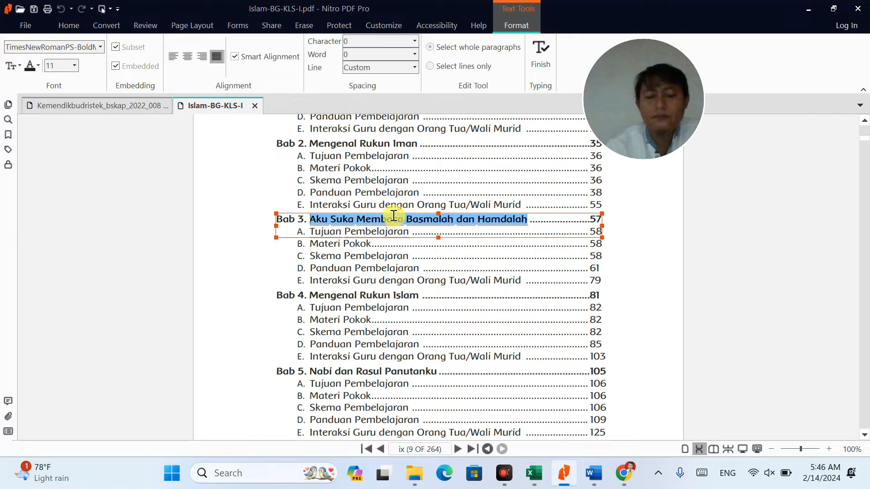
{"action": "key", "text": "alt+Tab"}
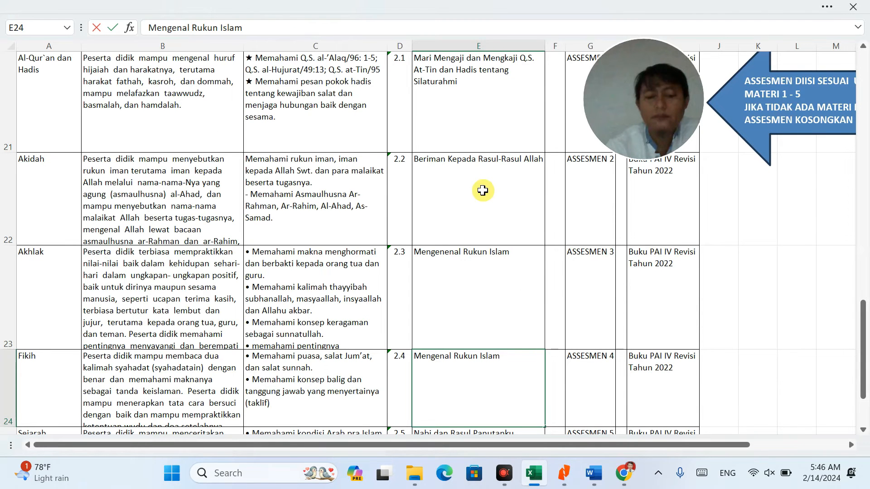
{"action": "left_click", "coordinate": [476, 261]}
{"action": "triple_click", "coordinate": [476, 261]}
{"action": "key", "text": "ctrl+v"}
{"action": "left_click", "coordinate": [327, 232]}
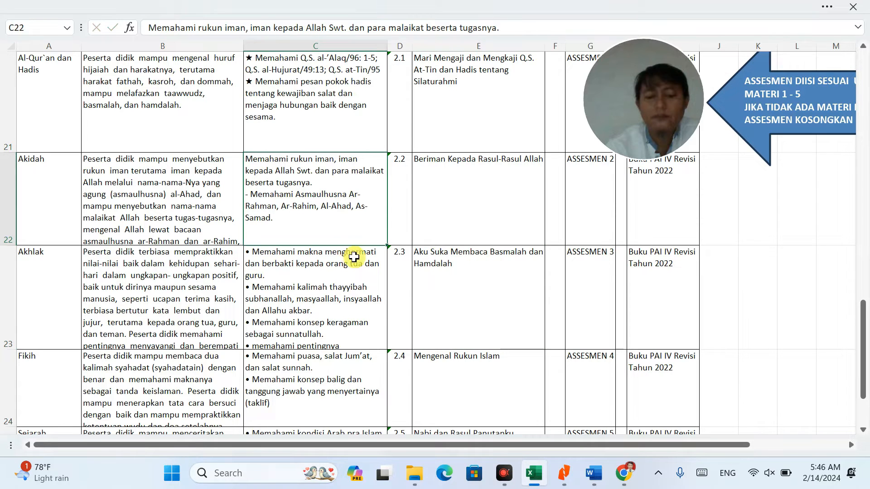
Step: Select the Bab 6 title "Al Qur'an Pedoman Hidupku" in the PDF's table of contents
{"action": "key", "text": "alt+Tab"}
{"action": "scroll", "coordinate": [386, 273], "scroll_direction": "down", "scroll_amount": 5}
{"action": "scroll", "coordinate": [386, 273], "scroll_direction": "down", "scroll_amount": 3}
{"action": "left_click", "coordinate": [316, 206]}
{"action": "left_click_drag", "start_coordinate": [297, 208], "coordinate": [429, 206]}
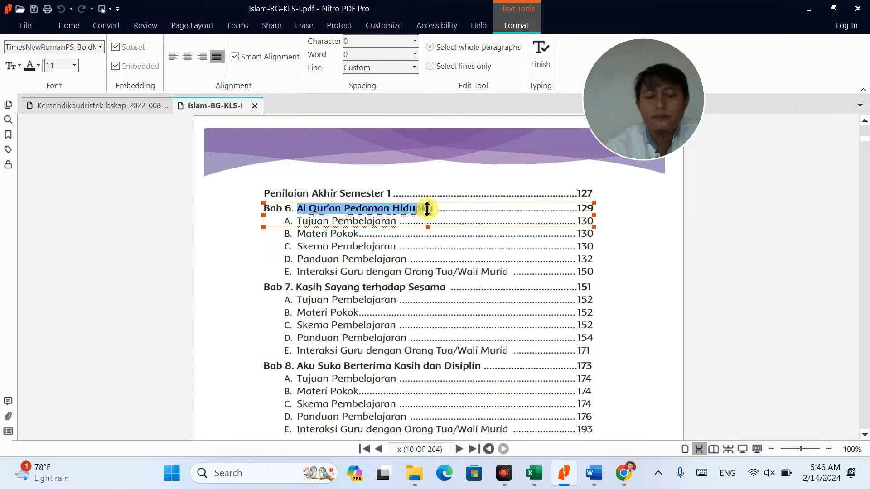
{"action": "key", "text": "alt+Tab"}
{"action": "scroll", "coordinate": [361, 257], "scroll_direction": "down", "scroll_amount": 4}
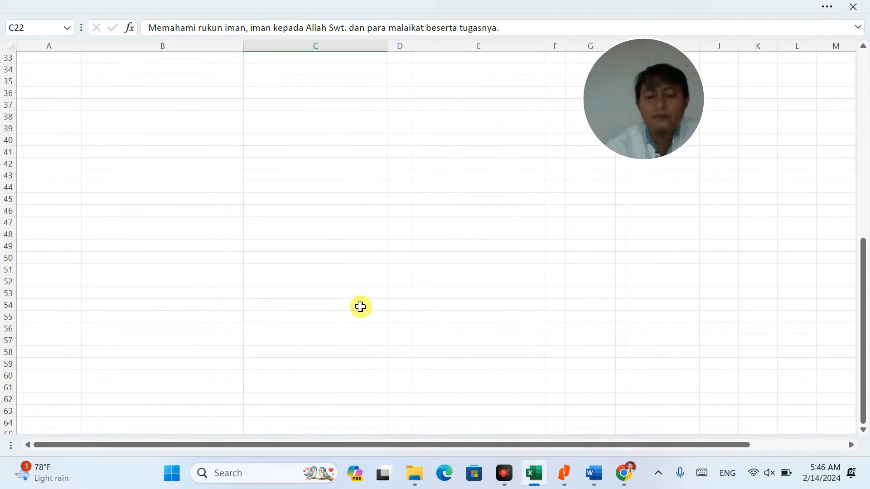
{"action": "scroll", "coordinate": [357, 305], "scroll_direction": "up", "scroll_amount": 5}
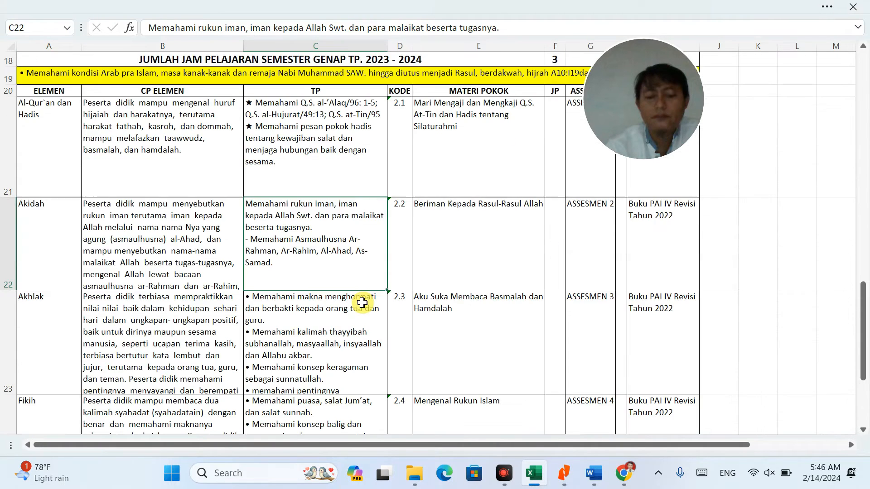
{"action": "left_click", "coordinate": [462, 143]}
{"action": "left_click_drag", "start_coordinate": [463, 136], "coordinate": [484, 341]}
{"action": "scroll", "coordinate": [462, 257], "scroll_direction": "up", "scroll_amount": 6}
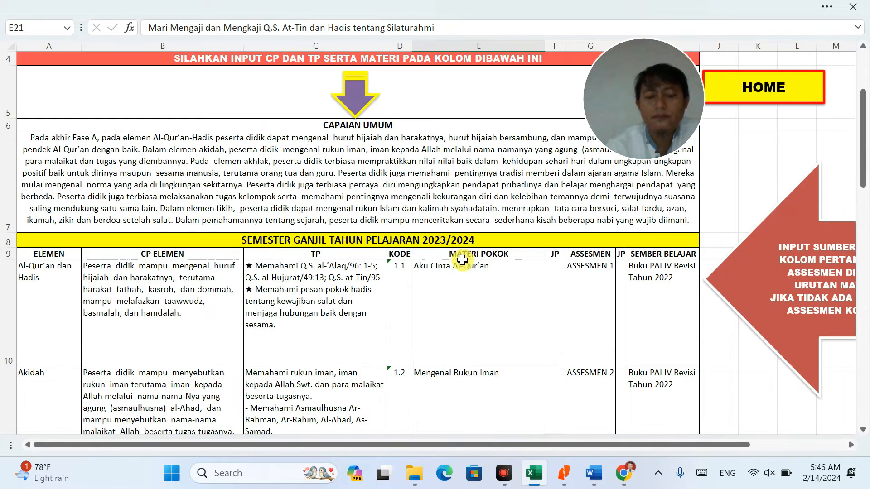
{"action": "left_click", "coordinate": [463, 278]}
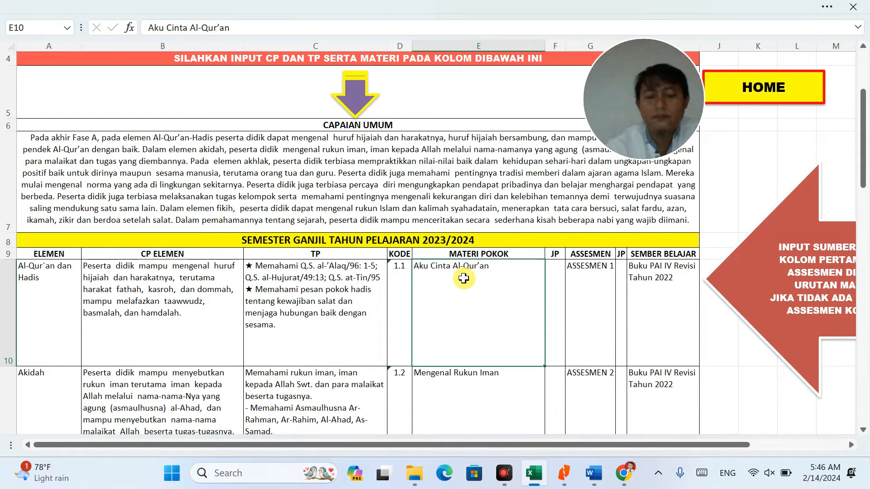
{"action": "scroll", "coordinate": [463, 277], "scroll_direction": "down", "scroll_amount": 3}
{"action": "scroll", "coordinate": [464, 277], "scroll_direction": "down", "scroll_amount": 3}
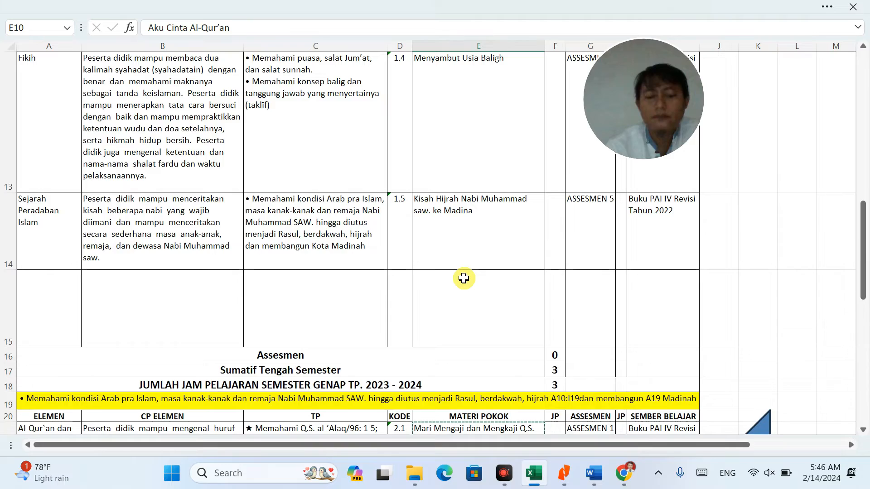
{"action": "scroll", "coordinate": [465, 269], "scroll_direction": "down", "scroll_amount": 3}
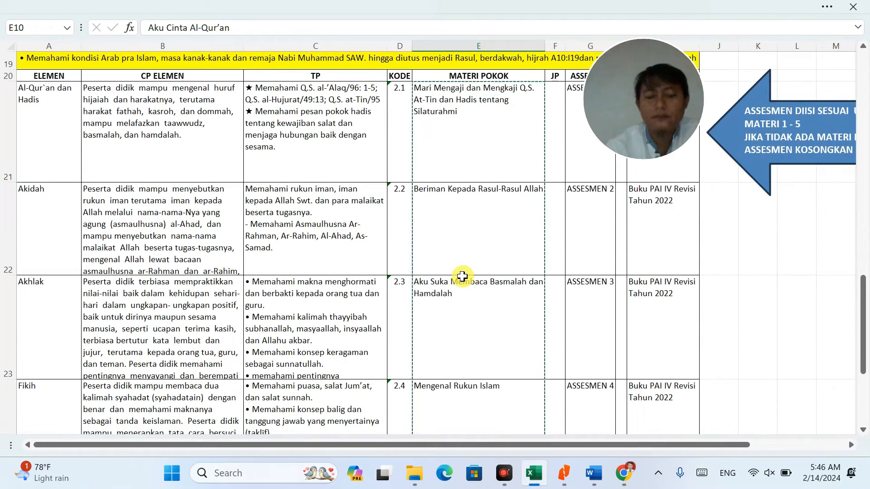
{"action": "scroll", "coordinate": [462, 276], "scroll_direction": "up", "scroll_amount": 5}
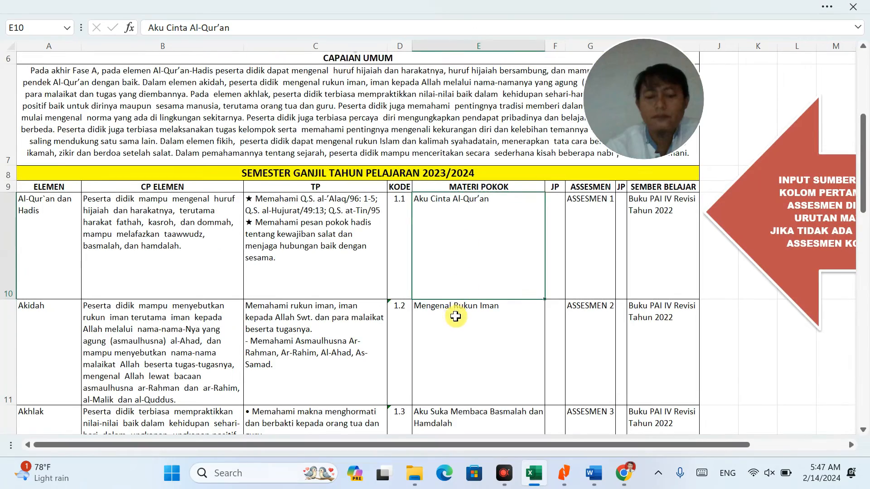
Step: Copy the block of Materi Pokok entries for codes 2.2 to 2.5 over the first-semester entries for codes 1.2 to 1.5
{"action": "scroll", "coordinate": [453, 308], "scroll_direction": "down", "scroll_amount": 1}
{"action": "scroll", "coordinate": [464, 196], "scroll_direction": "down", "scroll_amount": 5}
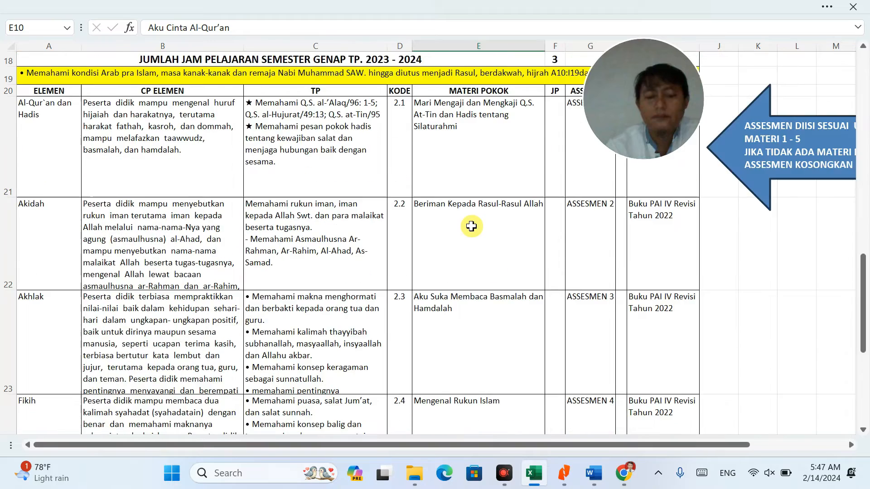
{"action": "left_click_drag", "start_coordinate": [497, 148], "coordinate": [481, 173]}
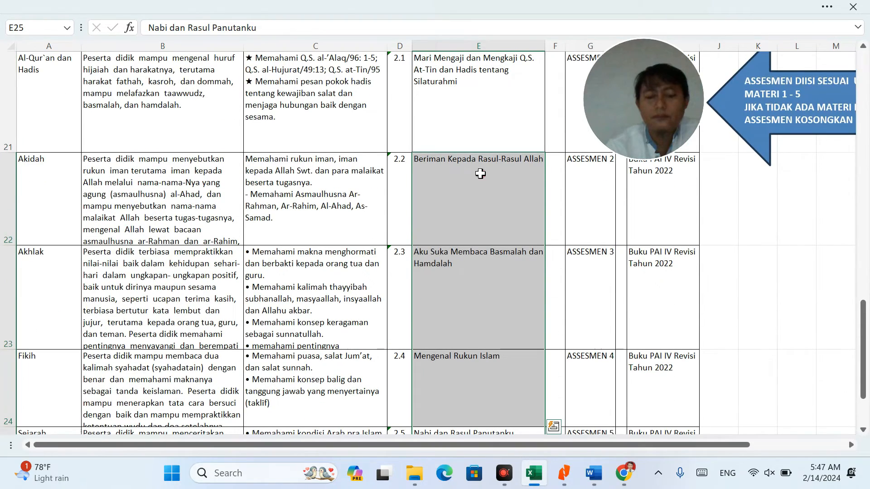
{"action": "scroll", "coordinate": [481, 174], "scroll_direction": "up", "scroll_amount": 4}
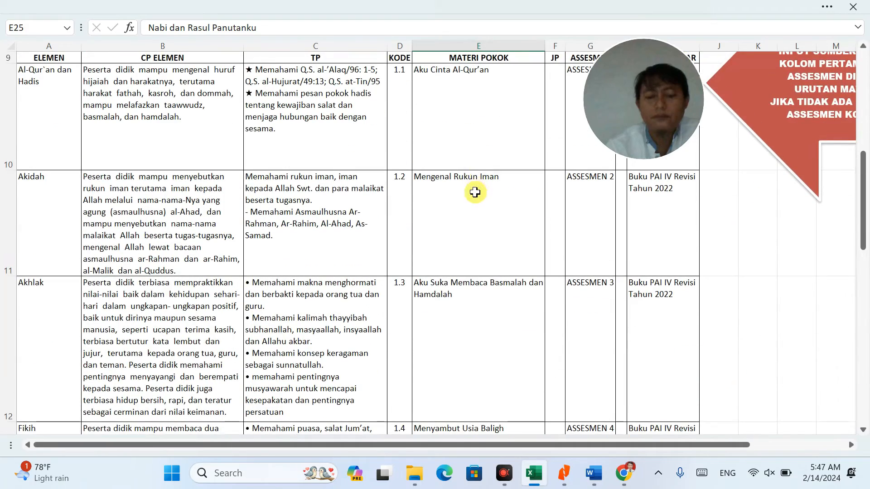
{"action": "left_click", "coordinate": [470, 180]}
{"action": "key", "text": "ctrl+v"}
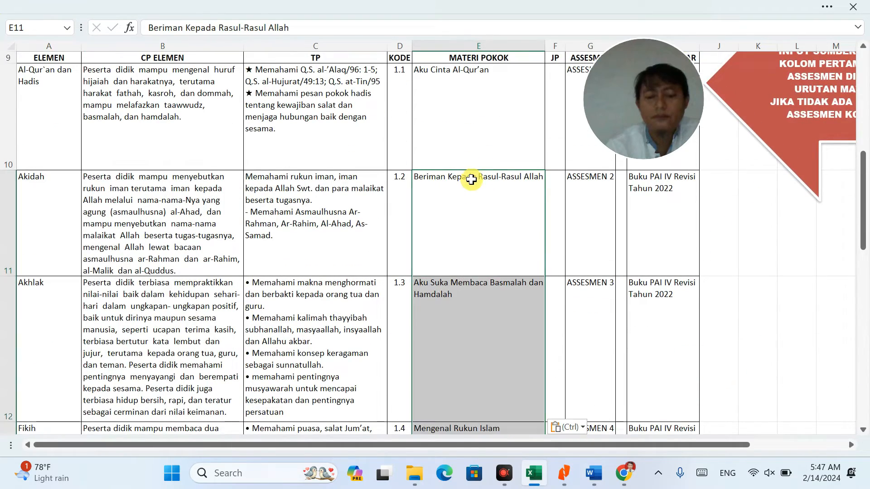
Step: Copy the selected Bab 6 title "Al Qur'an Pedoman Hidupku" from the PDF over the Materi Pokok entry for code 2.1
{"action": "scroll", "coordinate": [483, 187], "scroll_direction": "down", "scroll_amount": 5}
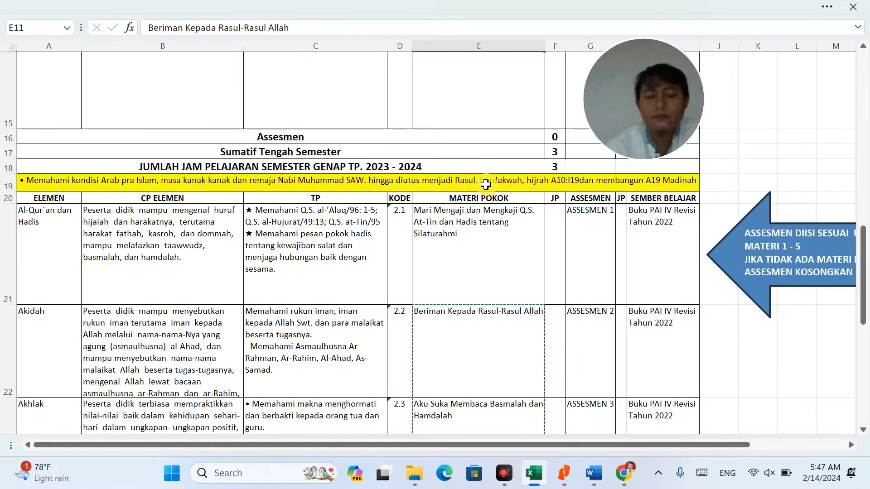
{"action": "key", "text": "alt+Tab"}
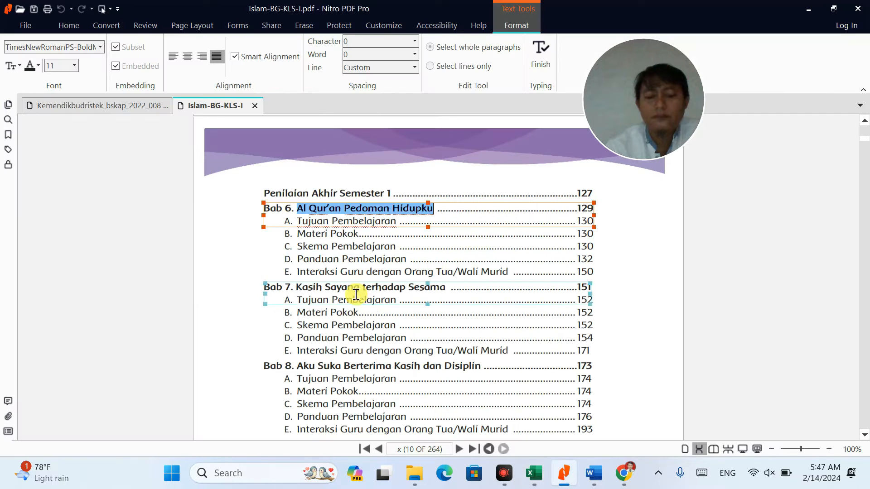
{"action": "key", "text": "alt+Tab"}
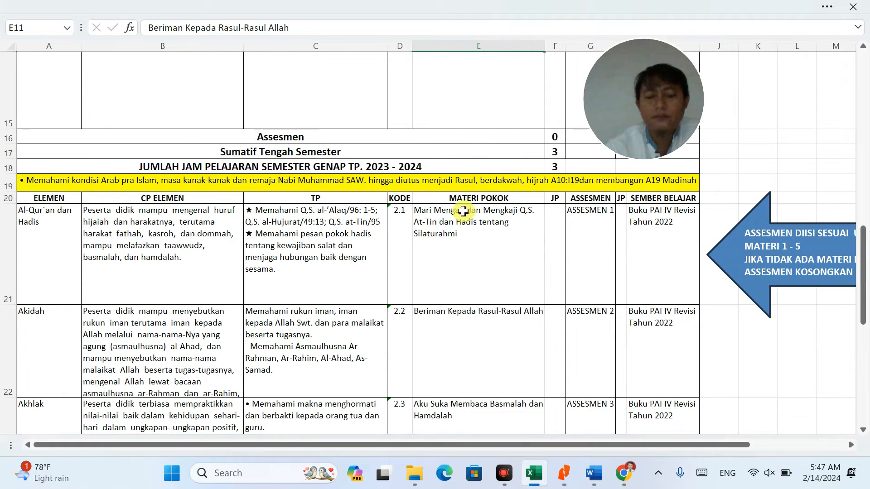
{"action": "left_click", "coordinate": [480, 219]}
{"action": "triple_click", "coordinate": [478, 221]}
{"action": "type", "text": "Al Qur'an Pedoman Hidupku"}
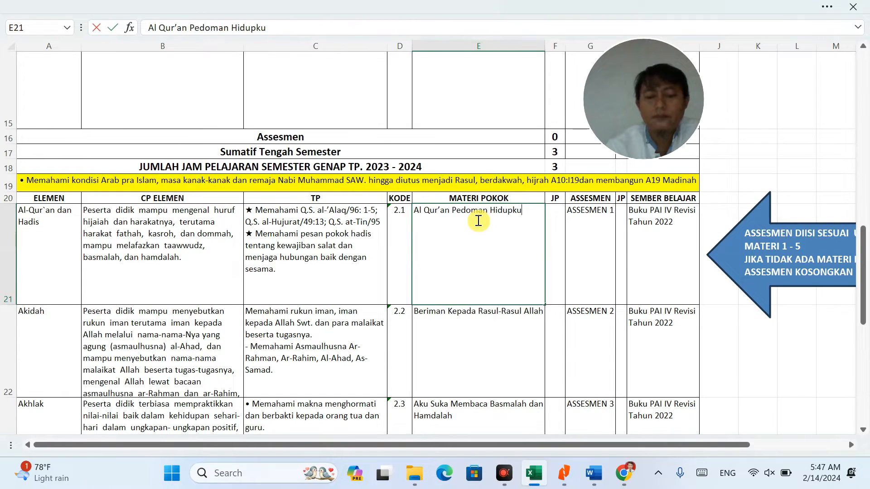
Step: Copy the Bab 7 title "Kasih Sayang terhadap Sesama" from the PDF over the Materi Pokok entry for code 2.2
{"action": "key", "text": "alt+Tab"}
{"action": "left_click", "coordinate": [445, 287]}
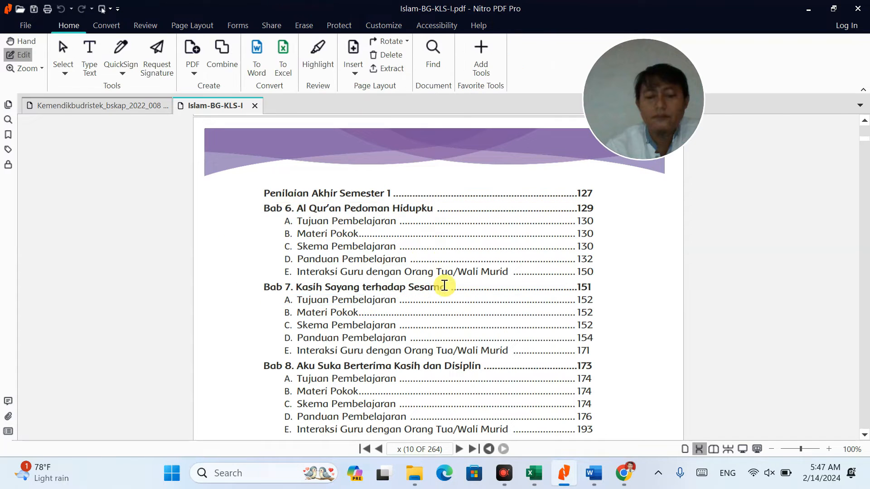
{"action": "left_click_drag", "start_coordinate": [445, 286], "coordinate": [355, 286]}
{"action": "left_click_drag", "start_coordinate": [300, 289], "coordinate": [296, 287]}
{"action": "key", "text": "ctrl+c"}
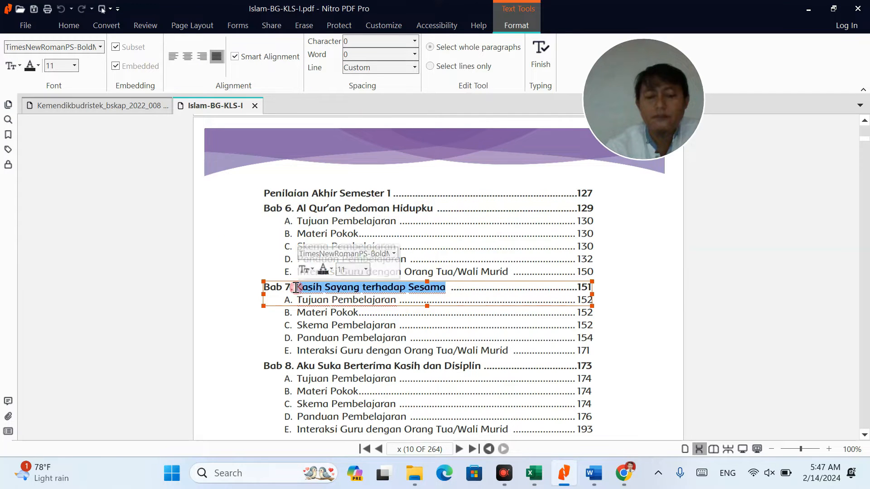
{"action": "key", "text": "alt+Tab"}
{"action": "left_click", "coordinate": [467, 317]}
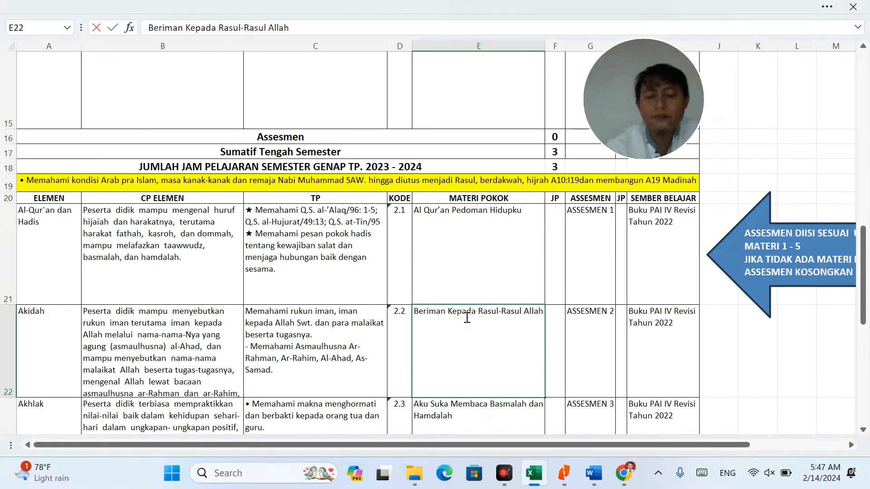
{"action": "key", "text": "ctrl+v"}
Step: Copy the Bab 8 title "Aku Suka Berterima Kasih dan Disiplin" from the PDF over the Materi Pokok entry for code 2.3
{"action": "key", "text": "alt+Tab"}
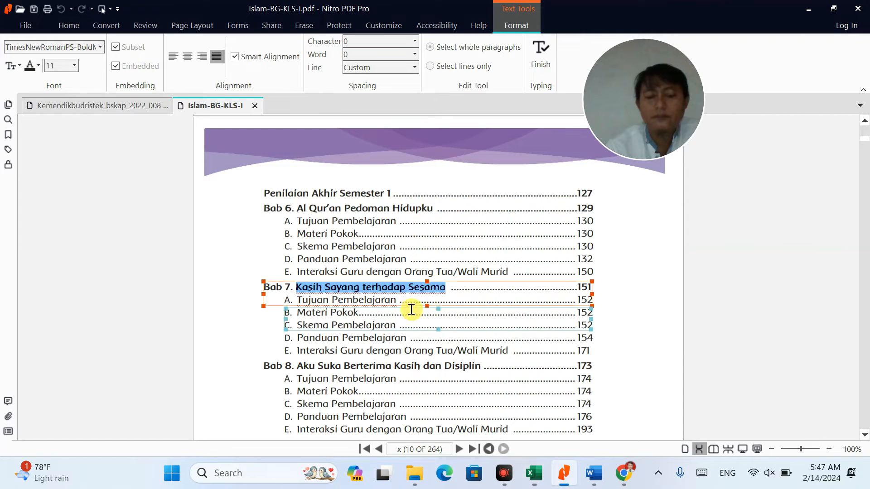
{"action": "left_click", "coordinate": [299, 365]}
{"action": "left_click_drag", "start_coordinate": [298, 365], "coordinate": [485, 365]}
{"action": "key", "text": "ctrl+c"}
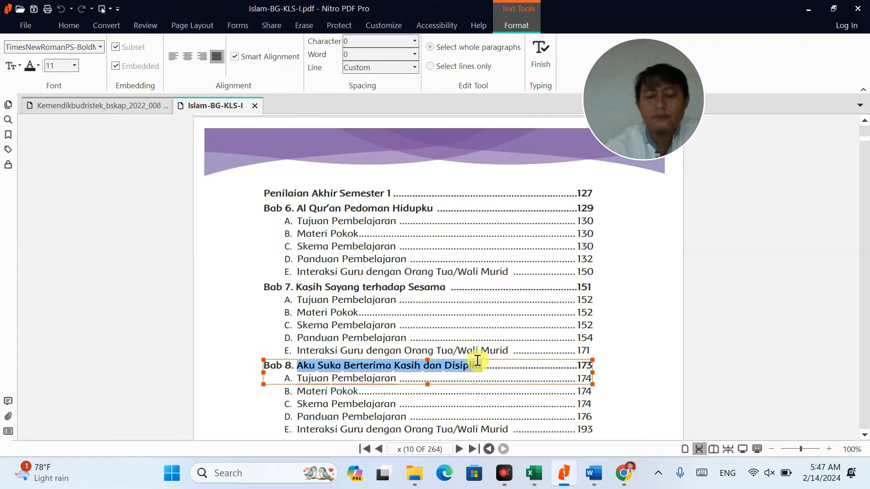
{"action": "key", "text": "alt+Tab"}
{"action": "double_click", "coordinate": [495, 404]}
{"action": "key", "text": "ctrl+shift+Home"}
{"action": "key", "text": "ctrl+v"}
Step: Copy the Bab 9 title "Membiasakan Hidup Bersih" from the PDF over the Materi Pokok entry for code 2.4
{"action": "key", "text": "alt+Tab"}
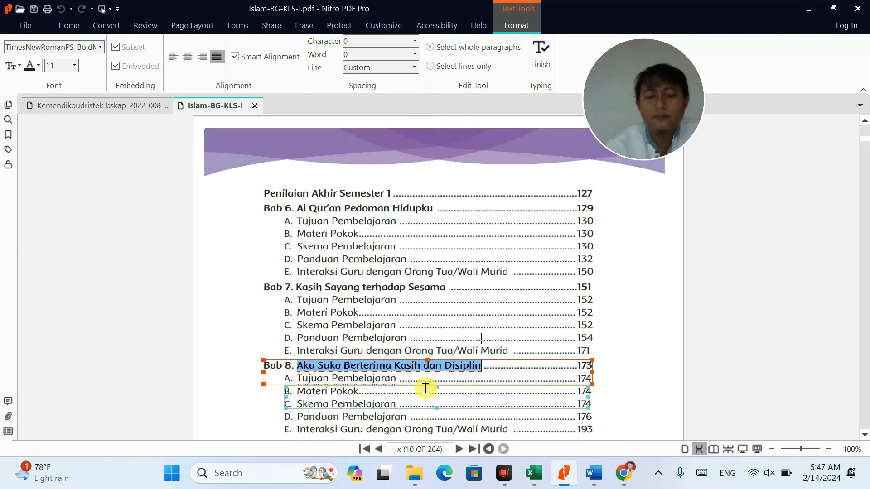
{"action": "scroll", "coordinate": [425, 387], "scroll_direction": "down", "scroll_amount": 2}
{"action": "left_click", "coordinate": [309, 390]}
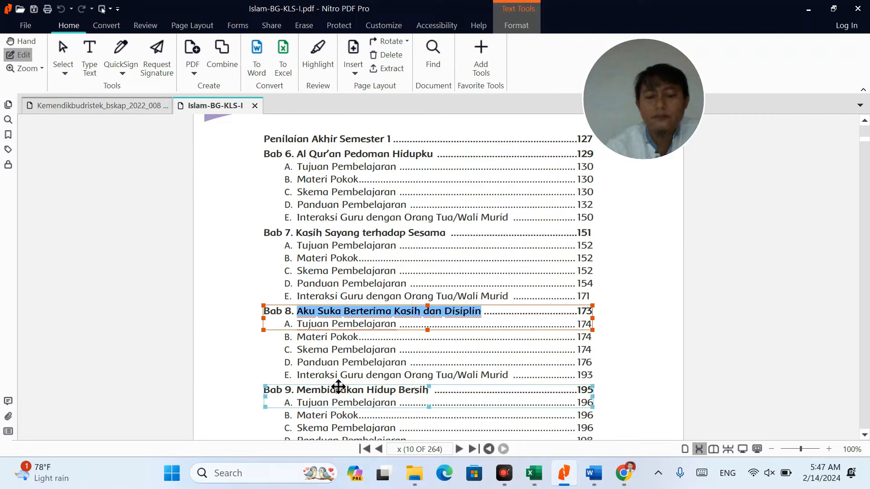
{"action": "left_click", "coordinate": [300, 391]}
{"action": "left_click_drag", "start_coordinate": [298, 390], "coordinate": [425, 393]}
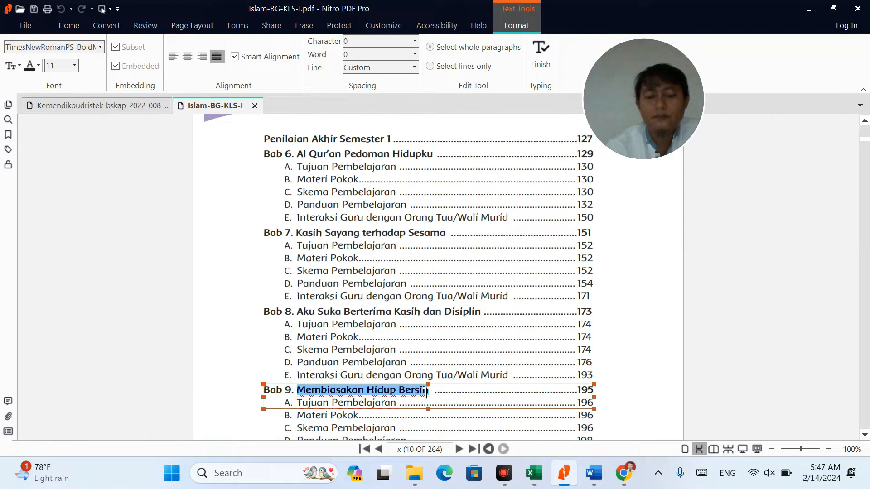
{"action": "key", "text": "alt+Tab"}
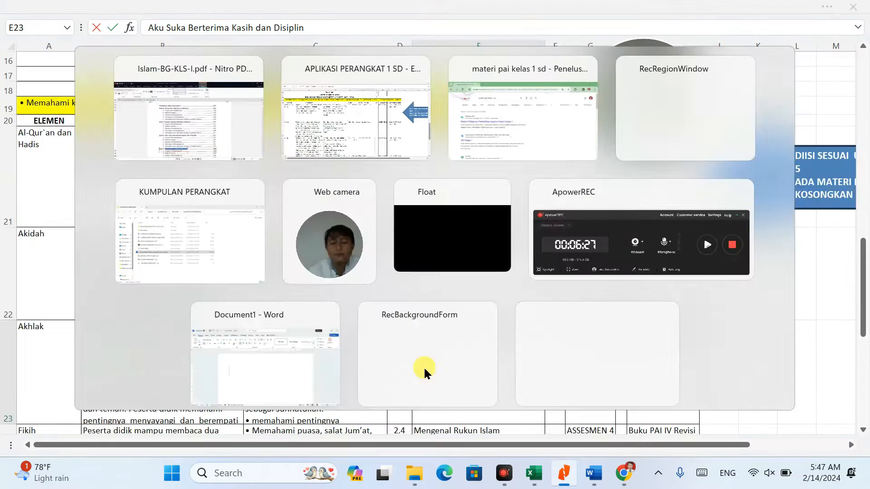
{"action": "scroll", "coordinate": [436, 259], "scroll_direction": "up", "scroll_amount": 5}
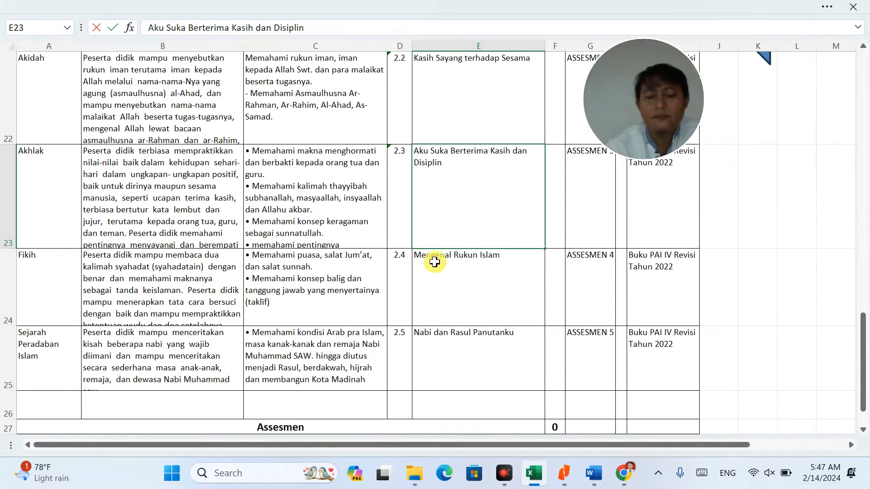
{"action": "left_click", "coordinate": [454, 289]}
{"action": "double_click", "coordinate": [454, 289]}
{"action": "type", "text": "Membiasakan Hidup Bersih"}
Step: Copy the Bab 10 title "Nabi Adam a.s. Manusia Pertama" from the PDF over the Materi Pokok entry for code 2.5
{"action": "key", "text": "alt+Tab"}
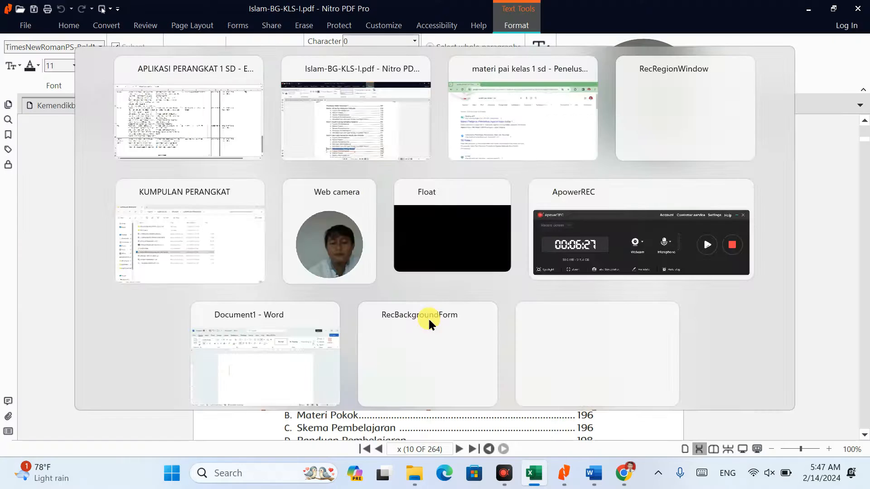
{"action": "scroll", "coordinate": [398, 403], "scroll_direction": "down", "scroll_amount": 2}
{"action": "left_click", "coordinate": [325, 413]}
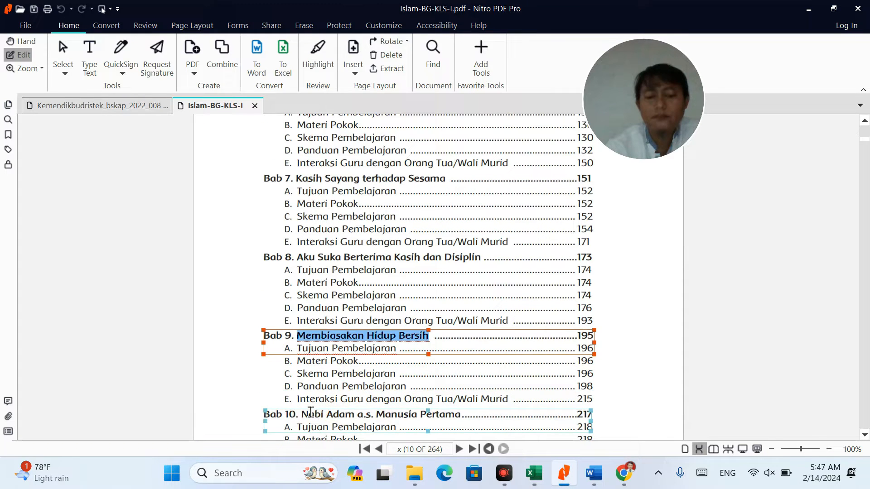
{"action": "left_click_drag", "start_coordinate": [324, 413], "coordinate": [457, 413]}
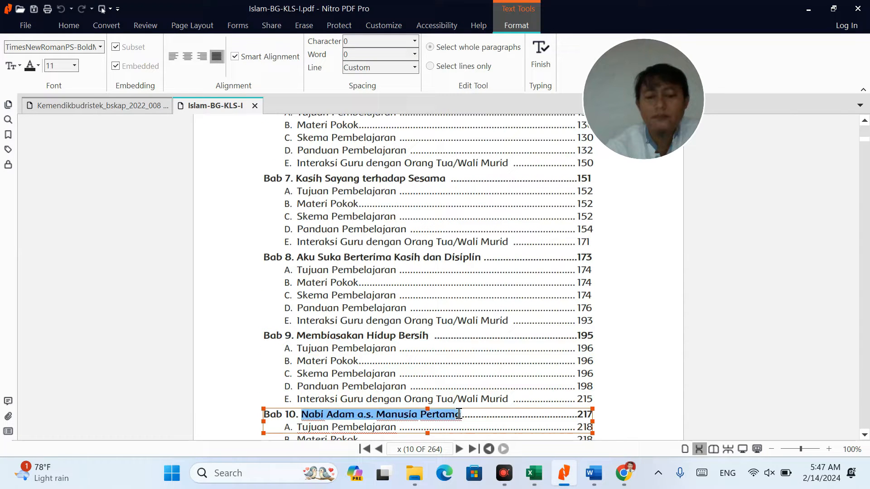
{"action": "key", "text": "alt+Tab"}
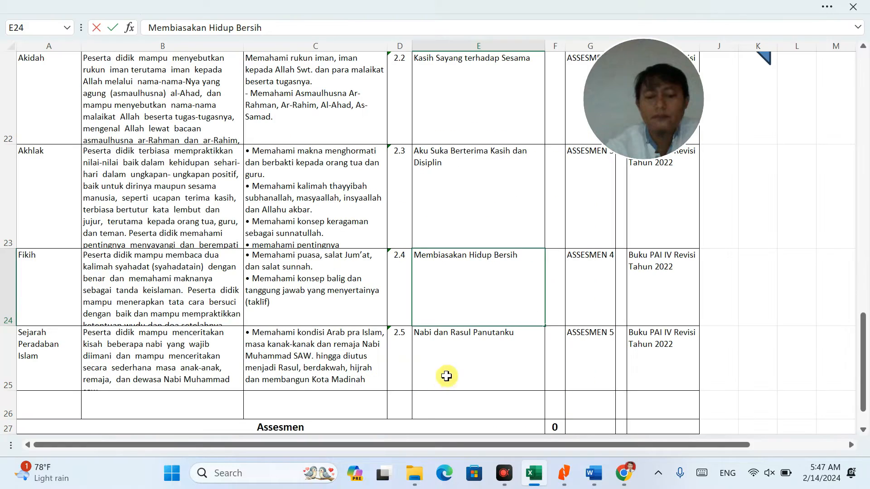
{"action": "left_click", "coordinate": [446, 370]}
{"action": "type", "text": "Nabi Adam a.s. Manusia Pertama"}
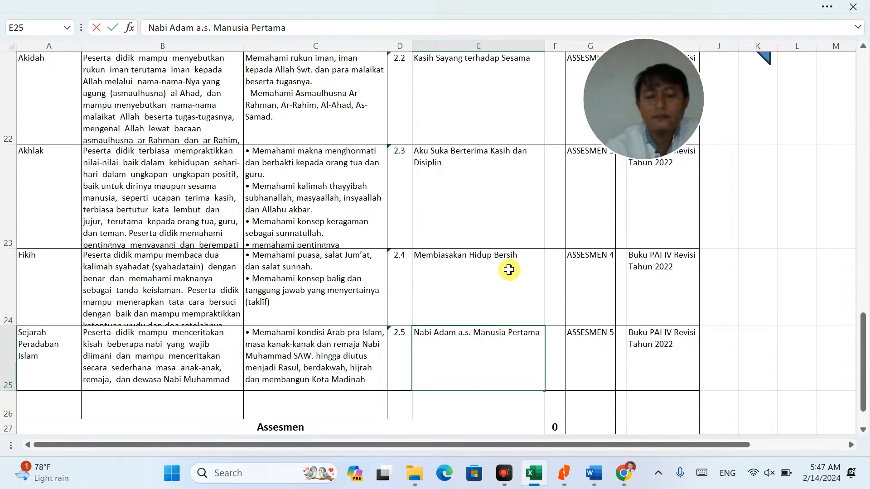
Step: Change the learning source for code 1.1 in the first-semester table to "Buku PAI Kela I Revisi Tahun 2022"
{"action": "scroll", "coordinate": [507, 268], "scroll_direction": "up", "scroll_amount": 10}
{"action": "scroll", "coordinate": [510, 255], "scroll_direction": "up", "scroll_amount": 1}
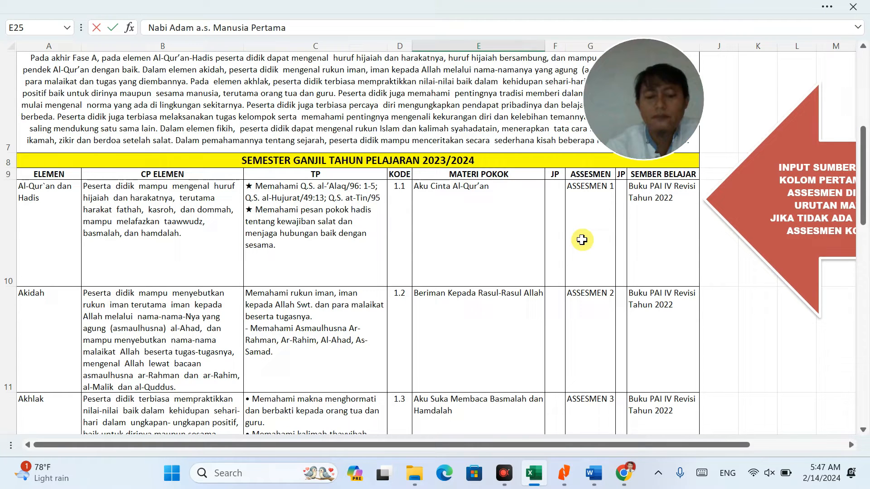
{"action": "mouse_move", "coordinate": [679, 86]}
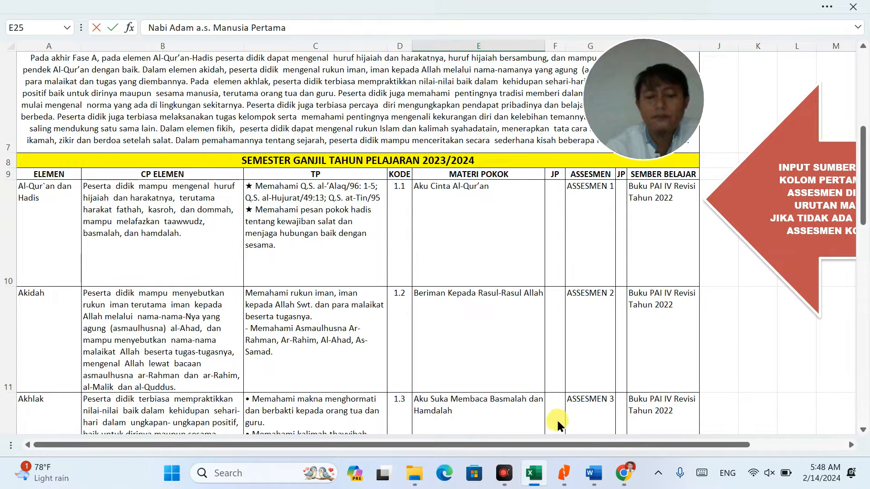
{"action": "left_click", "coordinate": [821, 422]}
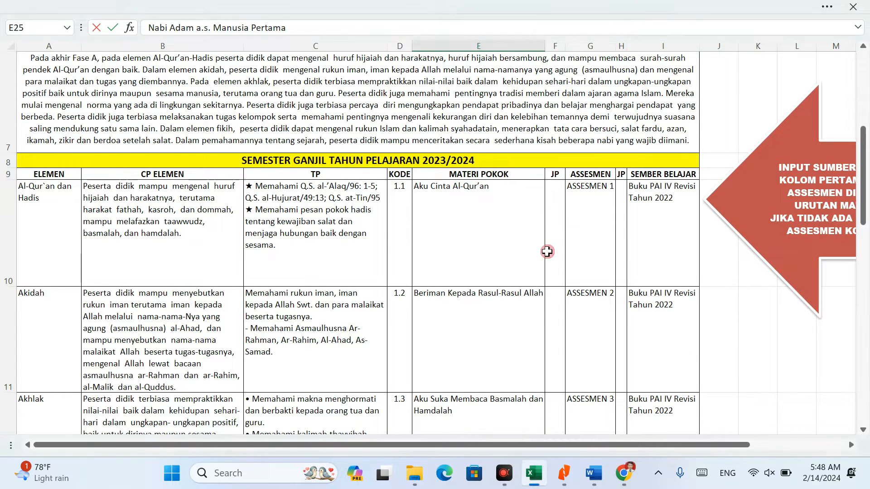
{"action": "left_click", "coordinate": [648, 192]}
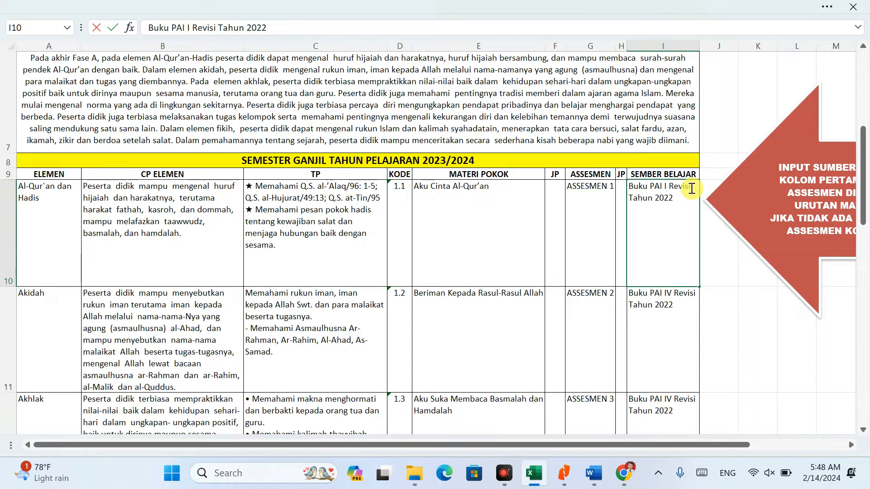
{"action": "type", "text": "asI"}
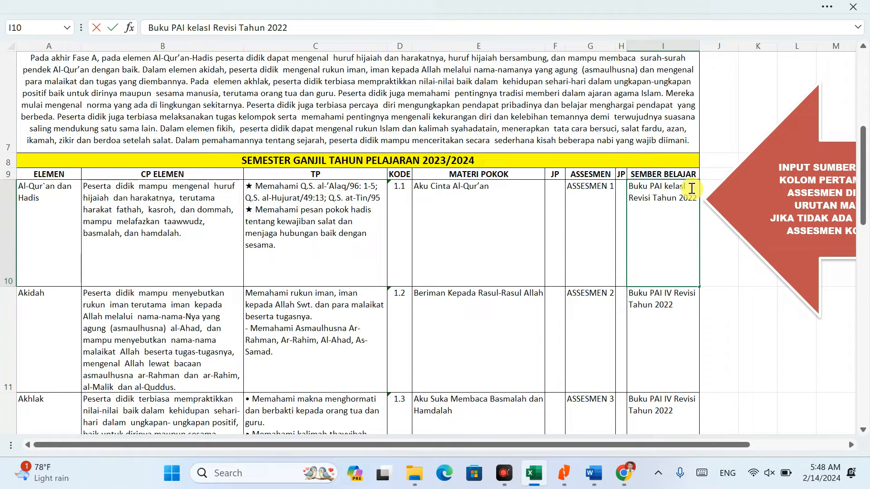
{"action": "key", "text": "BackSpace"}
{"action": "key", "text": "BackSpace"}
{"action": "key", "text": "BackSpace"}
{"action": "type", "text": "el"}
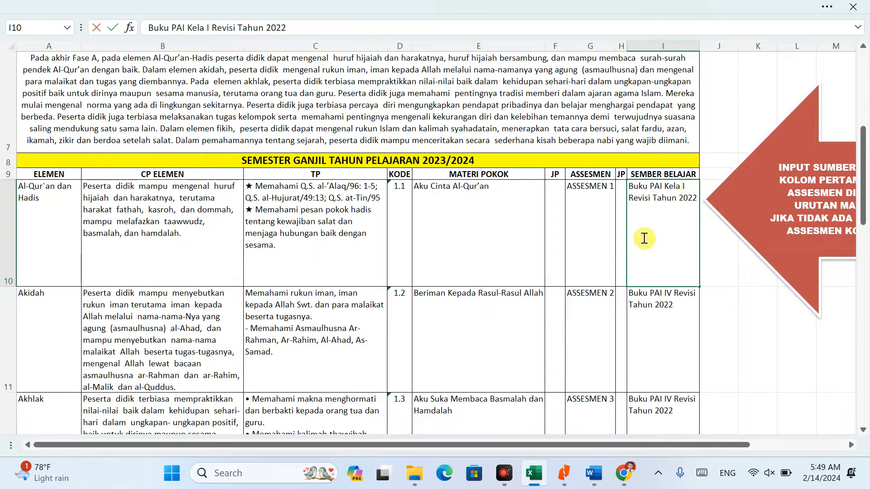
{"action": "left_click", "coordinate": [623, 205]}
{"action": "left_click", "coordinate": [555, 207]}
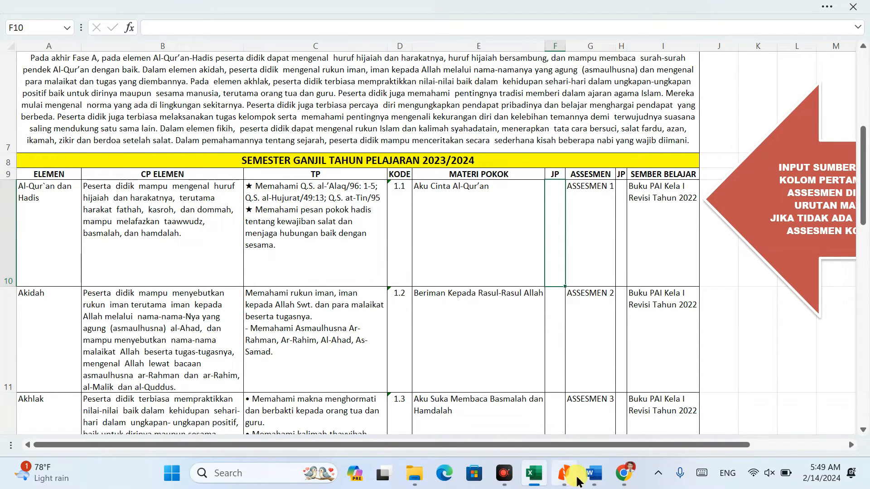
Step: Switch to Chrome and search Google in a new tab for "struktur kurikulum merdeka fase a"
{"action": "left_click", "coordinate": [626, 483]}
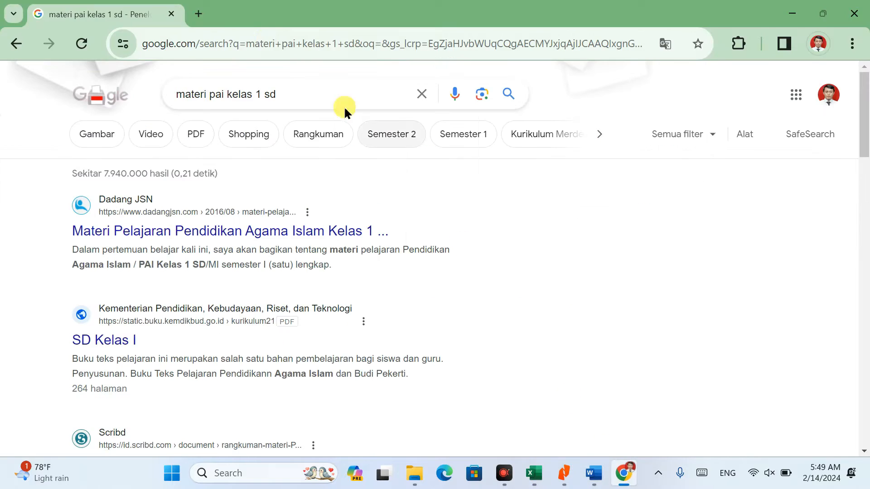
{"action": "left_click", "coordinate": [206, 11]}
{"action": "type", "text": "struktur kurikulum merdeka fase b"}
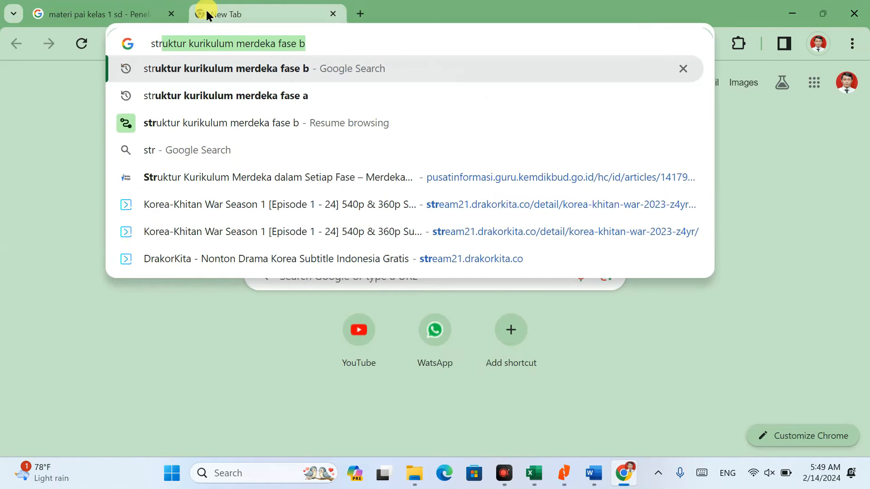
{"action": "key", "text": "End"}
{"action": "key", "text": "BackSpace"}
{"action": "type", "text": "a"}
{"action": "key", "text": "Return"}
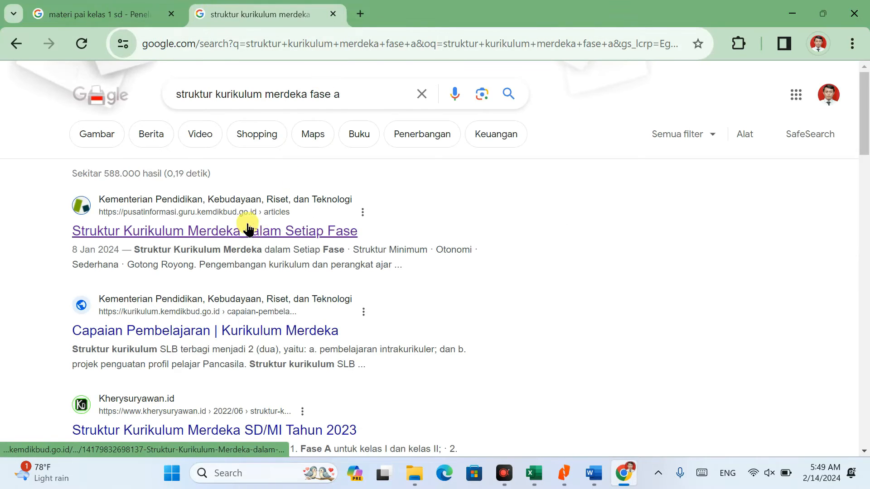
Step: Open the article "Struktur Kurikulum Merdeka dalam Setiap Fase" and view the lesson-hour allocation tables in its Struktur Kurikulum SD/MI PDF
{"action": "left_click", "coordinate": [249, 230]}
{"action": "scroll", "coordinate": [272, 227], "scroll_direction": "down", "scroll_amount": 4}
{"action": "scroll", "coordinate": [278, 240], "scroll_direction": "down", "scroll_amount": 10}
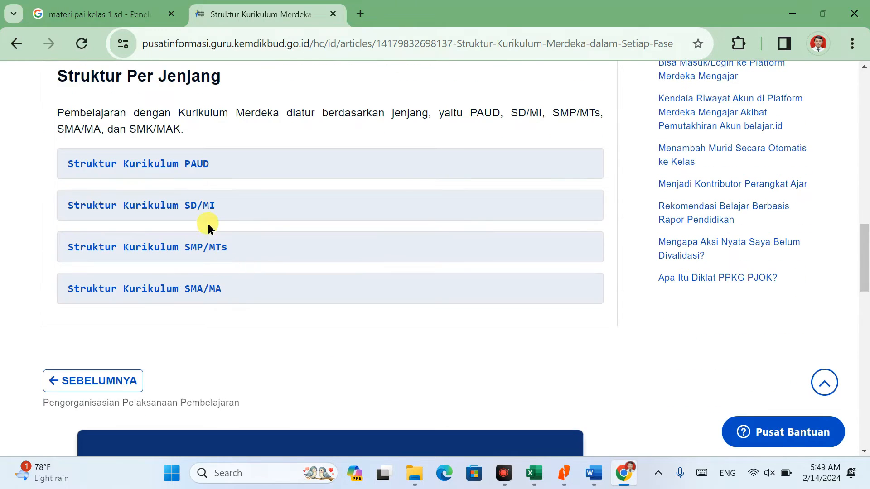
{"action": "left_click", "coordinate": [200, 209]}
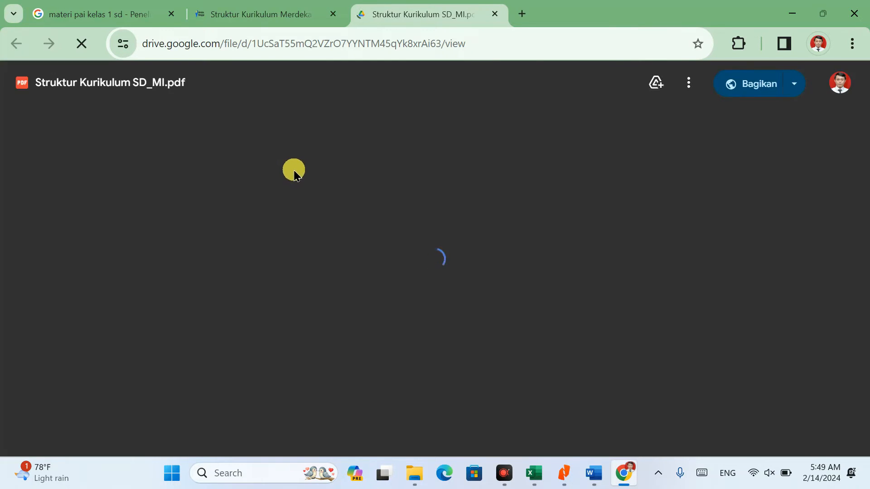
{"action": "scroll", "coordinate": [296, 169], "scroll_direction": "down", "scroll_amount": 10}
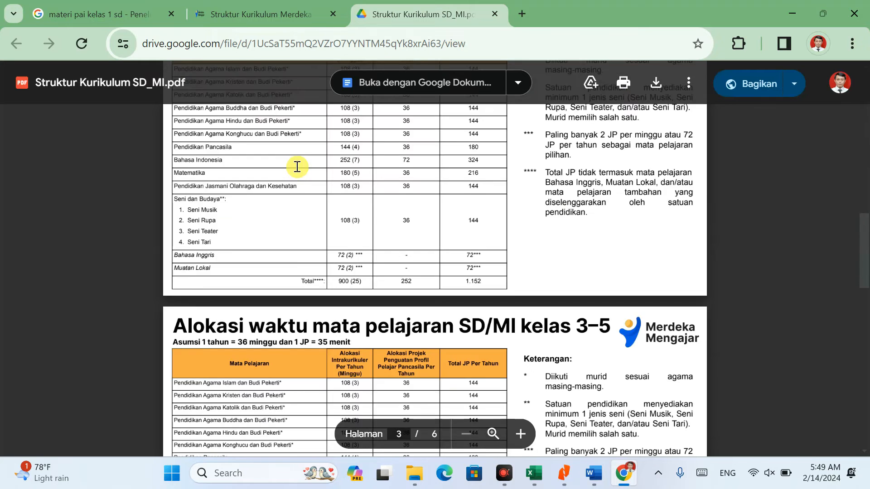
Step: Examine the class 1 time allocation table in the curriculum structure PDF and highlight the weekly hours for Islamic Religious Education
{"action": "scroll", "coordinate": [297, 166], "scroll_direction": "up", "scroll_amount": 15}
{"action": "left_click_drag", "start_coordinate": [494, 234], "coordinate": [584, 235]}
{"action": "left_click", "coordinate": [395, 263]}
{"action": "scroll", "coordinate": [390, 226], "scroll_direction": "down", "scroll_amount": 3}
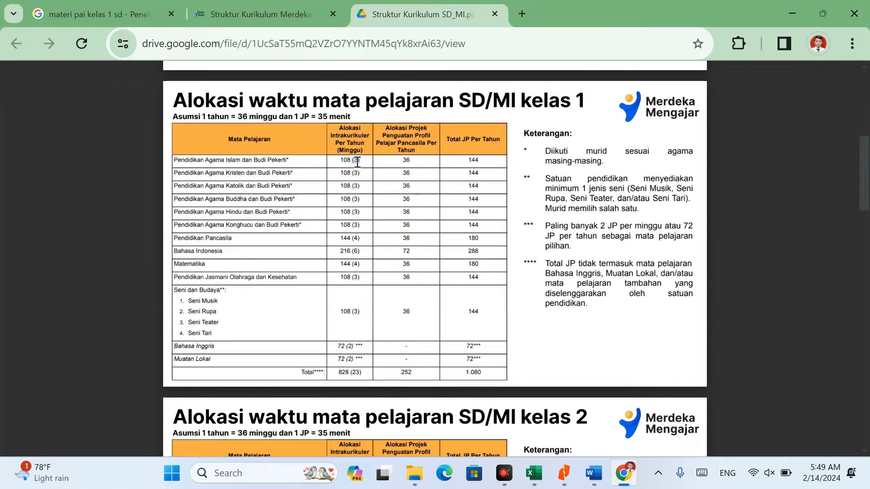
{"action": "left_click_drag", "start_coordinate": [353, 162], "coordinate": [352, 161]}
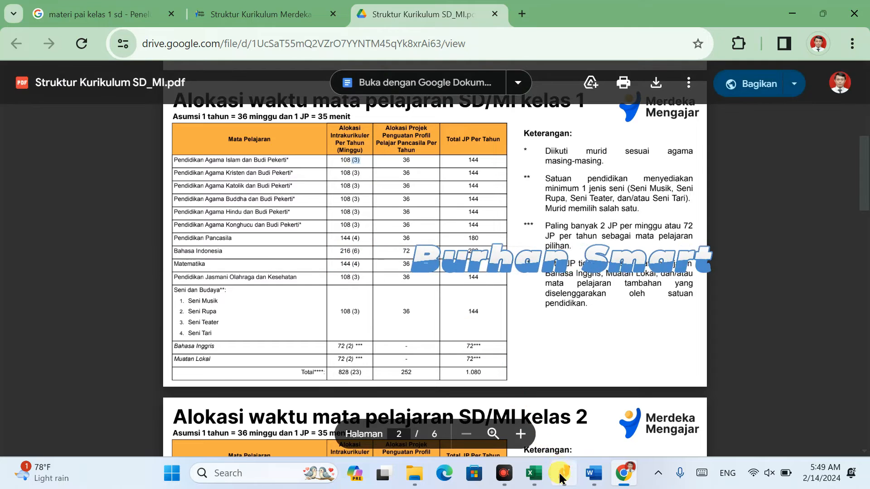
Step: Switch to the Excel workbook and enter 3 in the JP cells beside Materi Pokok for codes 1.1 to 1.4
{"action": "left_click", "coordinate": [534, 473]}
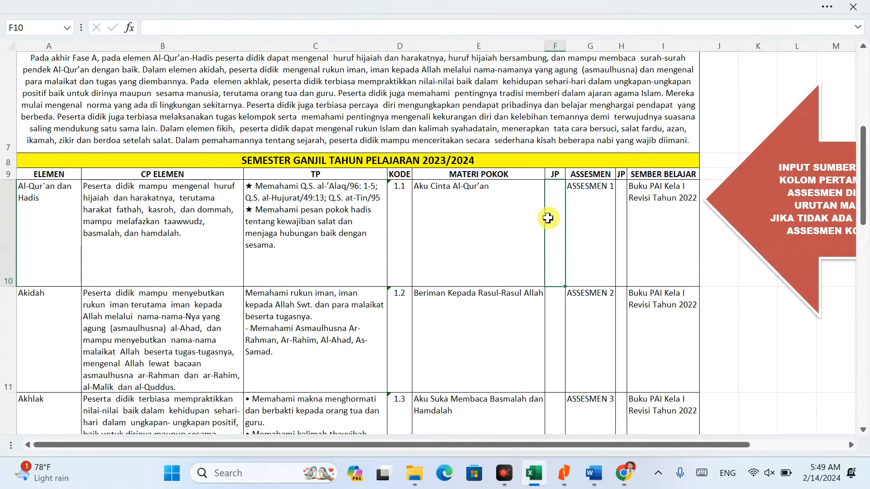
{"action": "type", "text": "3"}
{"action": "key", "text": "Return"}
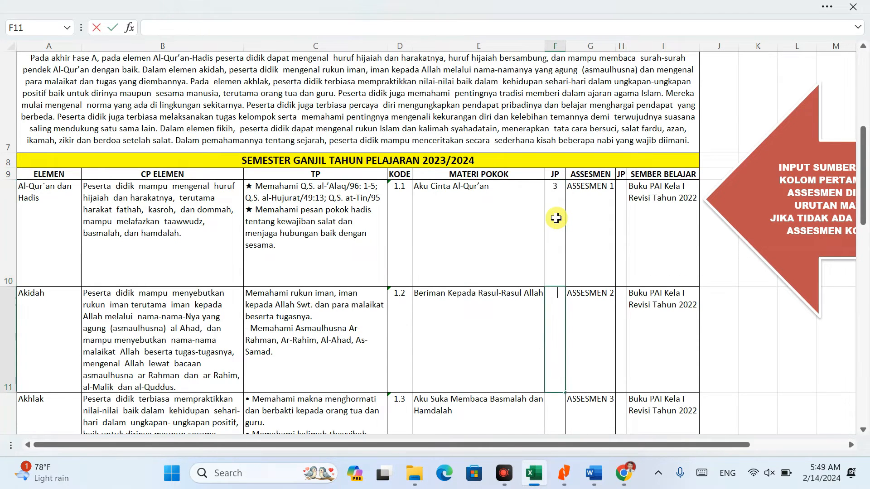
{"action": "type", "text": "3"}
{"action": "key", "text": "Return"}
{"action": "type", "text": "3"}
{"action": "key", "text": "Return"}
{"action": "type", "text": "3"}
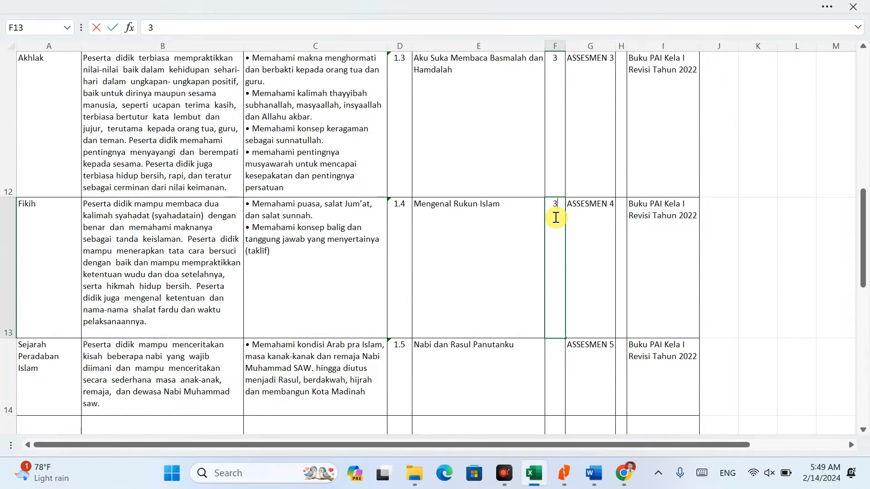
Step: Clear the JP values beside Materi Pokok for codes 1.4, 1.3 and 1.1
{"action": "key", "text": "BackSpace"}
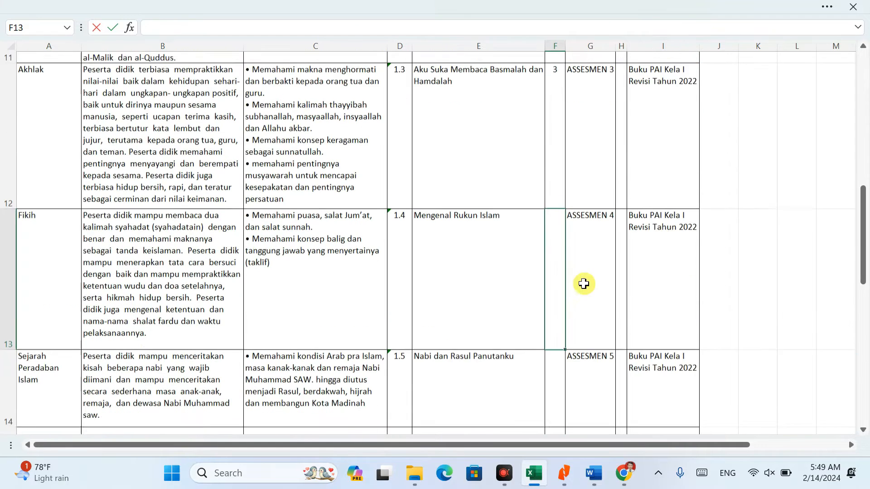
{"action": "key", "text": "BackSpace"}
{"action": "left_click", "coordinate": [563, 129]}
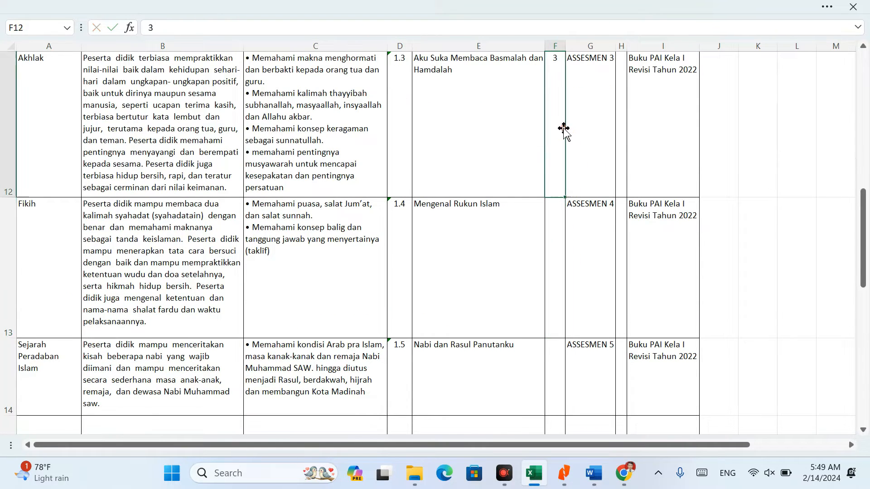
{"action": "scroll", "coordinate": [571, 136], "scroll_direction": "up", "scroll_amount": 3}
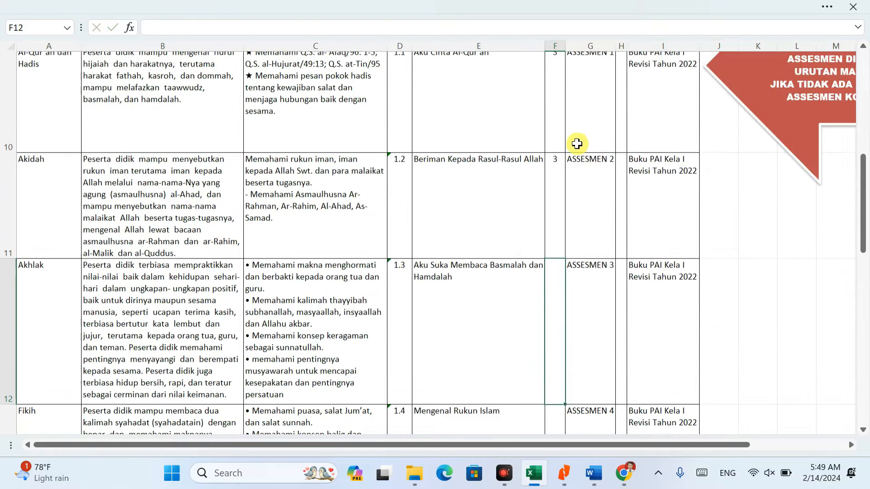
{"action": "left_click", "coordinate": [552, 120]}
{"action": "key", "text": "Delete"}
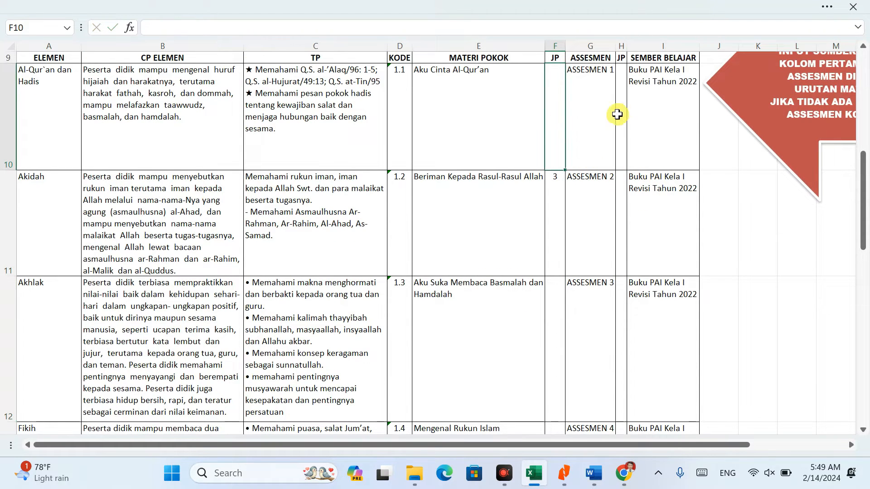
Step: Enter 3 in the JP column beside ASSESMEN 1 to ASSESMEN 5 for the odd semester
{"action": "left_click", "coordinate": [621, 105]}
{"action": "type", "text": "3"}
{"action": "key", "text": "Return"}
{"action": "type", "text": "3"}
{"action": "key", "text": "Return"}
{"action": "type", "text": "3"}
{"action": "key", "text": "Return"}
{"action": "type", "text": "3"}
{"action": "key", "text": "Return"}
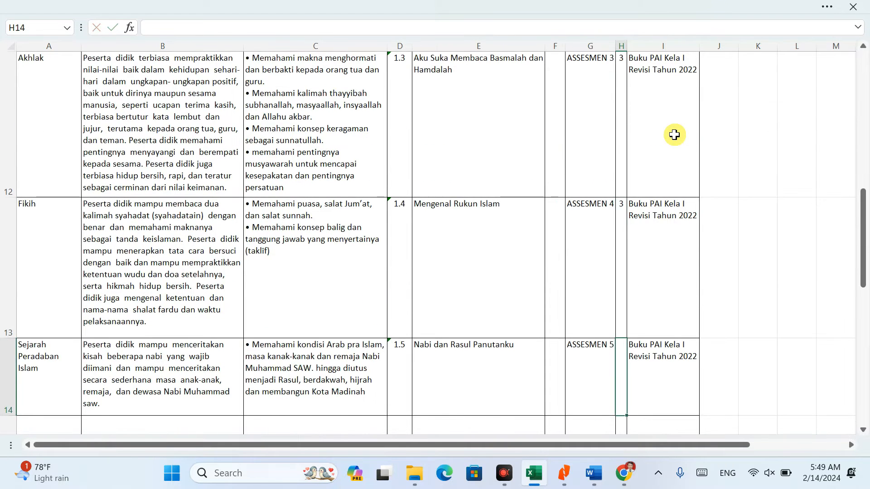
{"action": "key", "text": "Return"}
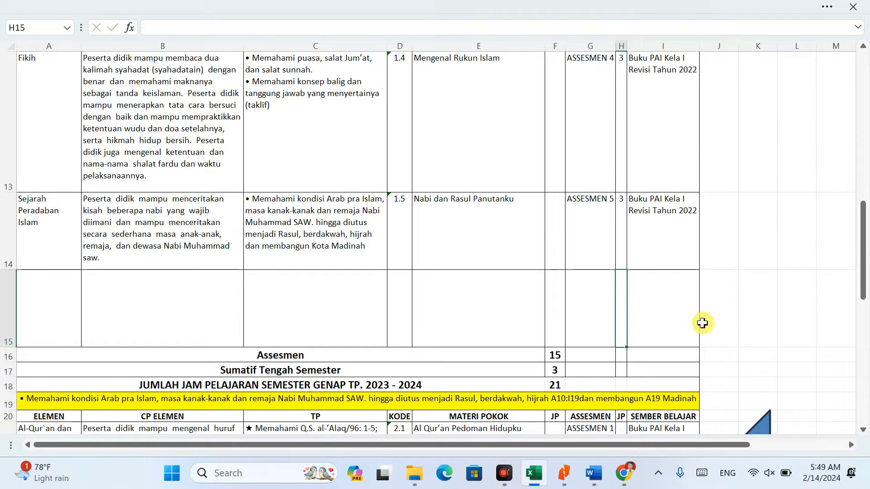
Step: Review the odd semester's JP entries and the Assesmen, Sumatif Tengah Semester and total lesson hour rows
{"action": "scroll", "coordinate": [674, 272], "scroll_direction": "up", "scroll_amount": 4}
{"action": "scroll", "coordinate": [654, 339], "scroll_direction": "down", "scroll_amount": 1}
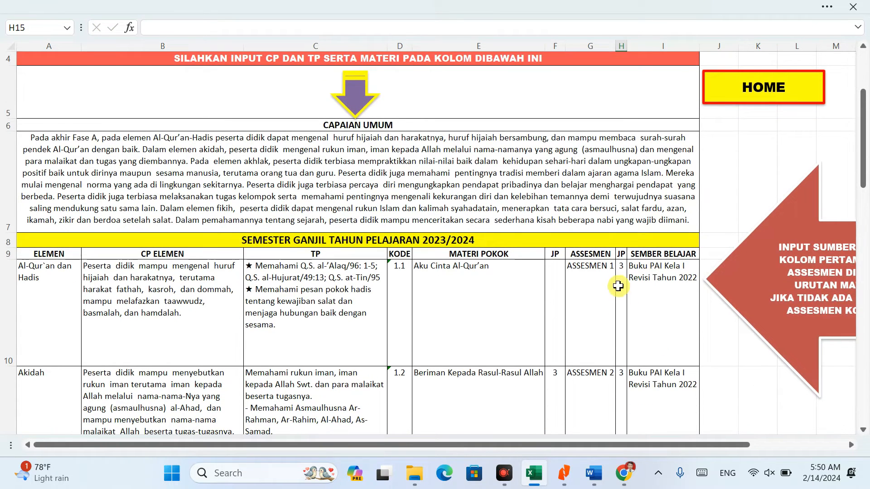
{"action": "left_click", "coordinate": [621, 285]}
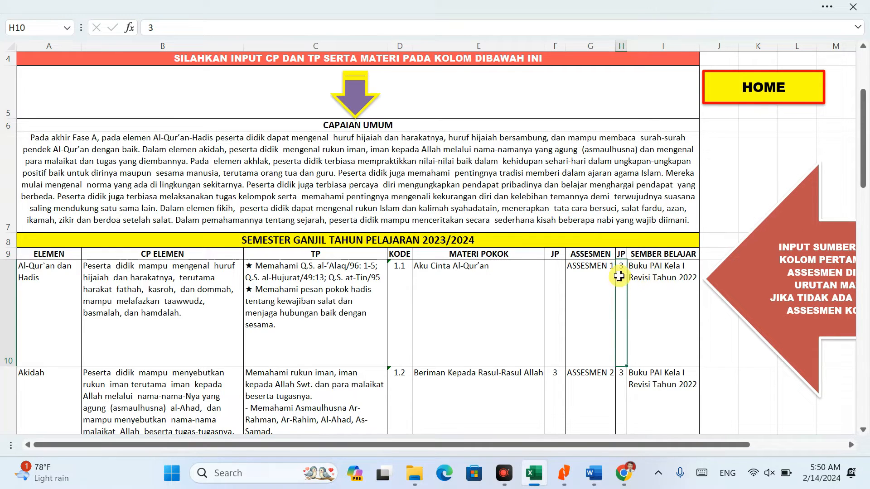
{"action": "left_click", "coordinate": [553, 276]}
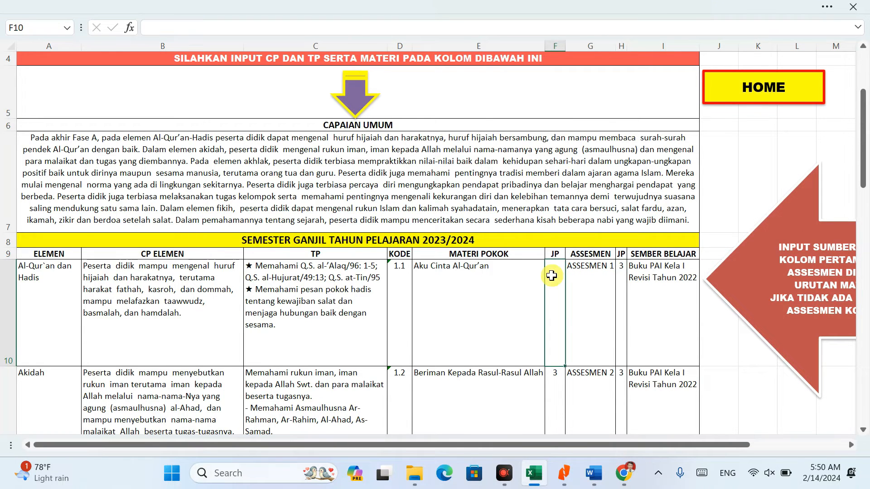
{"action": "scroll", "coordinate": [551, 275], "scroll_direction": "down", "scroll_amount": 3}
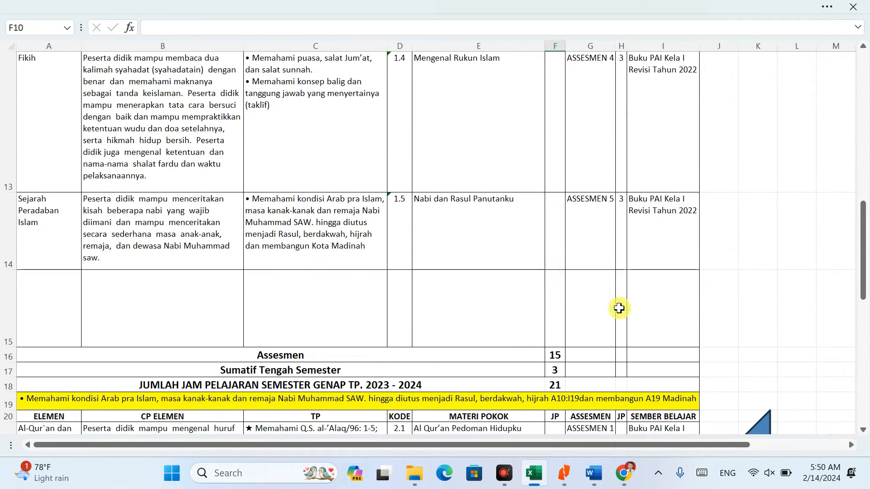
{"action": "left_click", "coordinate": [353, 379]}
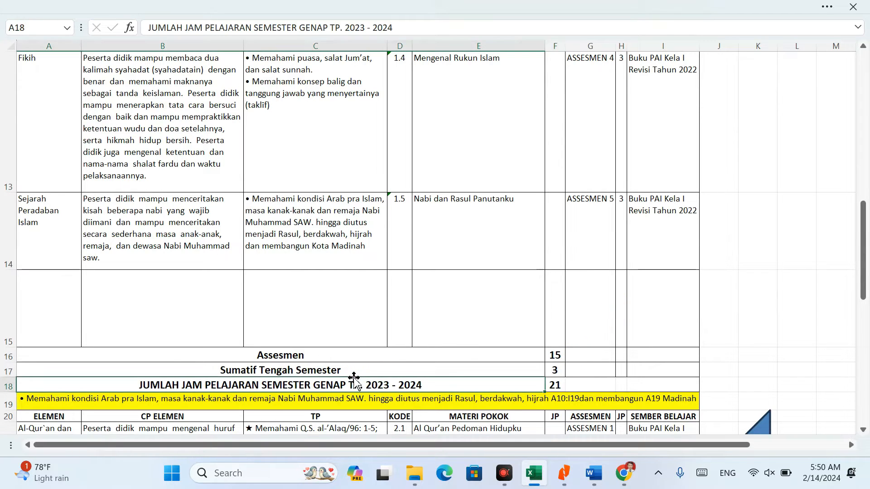
{"action": "left_click", "coordinate": [560, 371]}
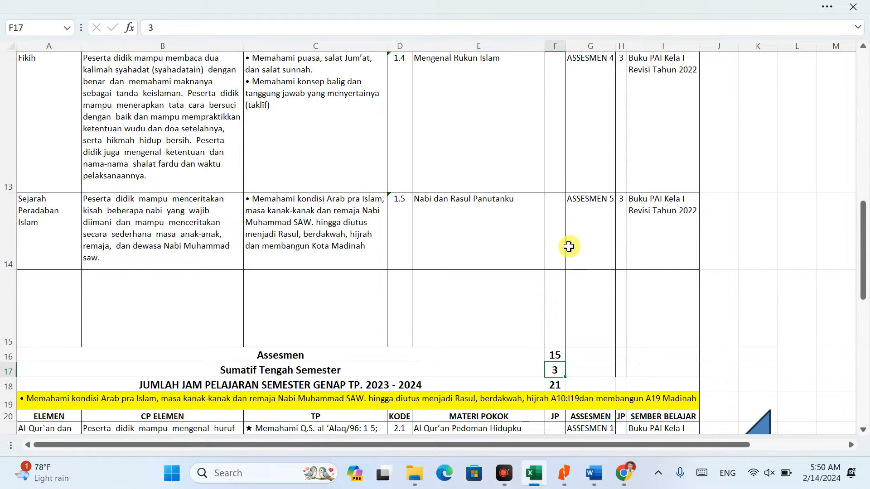
{"action": "left_click", "coordinate": [556, 388]}
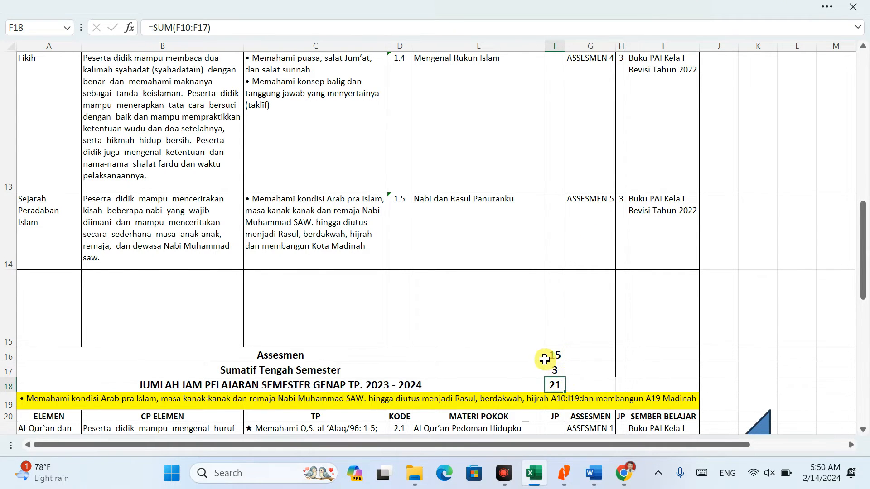
{"action": "scroll", "coordinate": [546, 356], "scroll_direction": "up", "scroll_amount": 3}
{"action": "scroll", "coordinate": [546, 357], "scroll_direction": "down", "scroll_amount": 3}
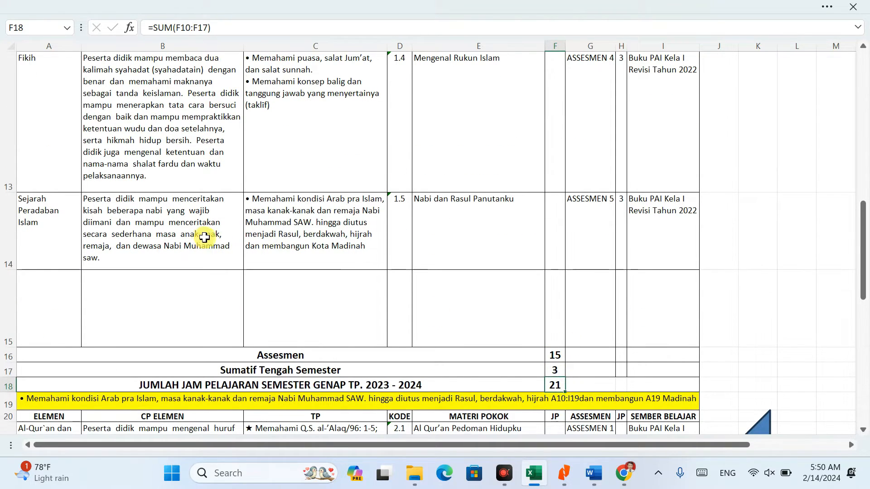
Step: Return to the home menu and open the RPE 1 sheet to review its monthly week counts for semester 1
{"action": "scroll", "coordinate": [331, 302], "scroll_direction": "up", "scroll_amount": 5}
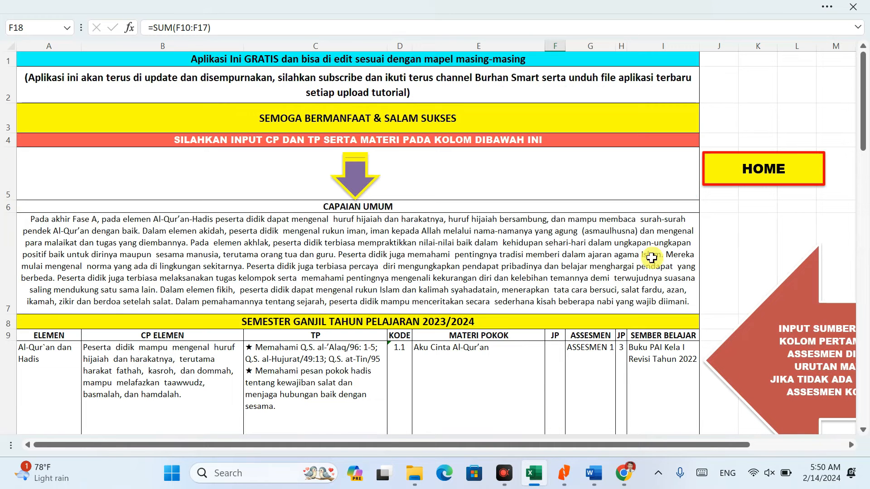
{"action": "left_click", "coordinate": [761, 179]}
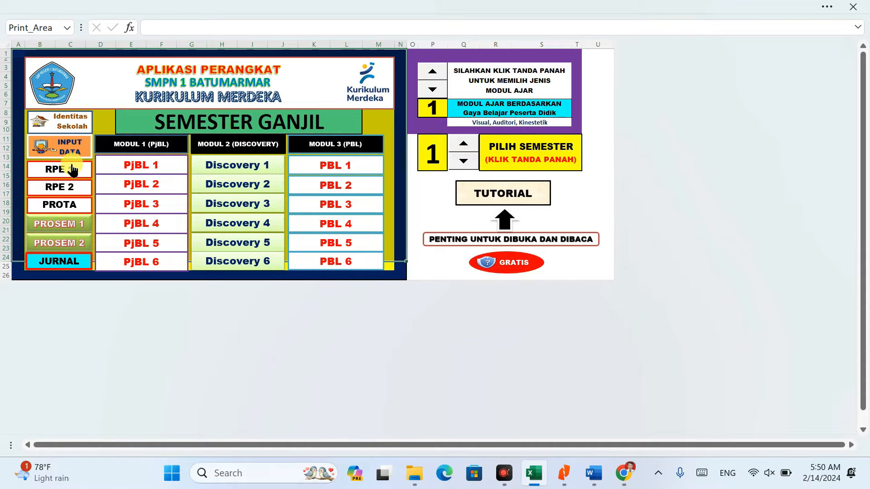
{"action": "left_click", "coordinate": [73, 170]}
{"action": "scroll", "coordinate": [414, 281], "scroll_direction": "down", "scroll_amount": 1}
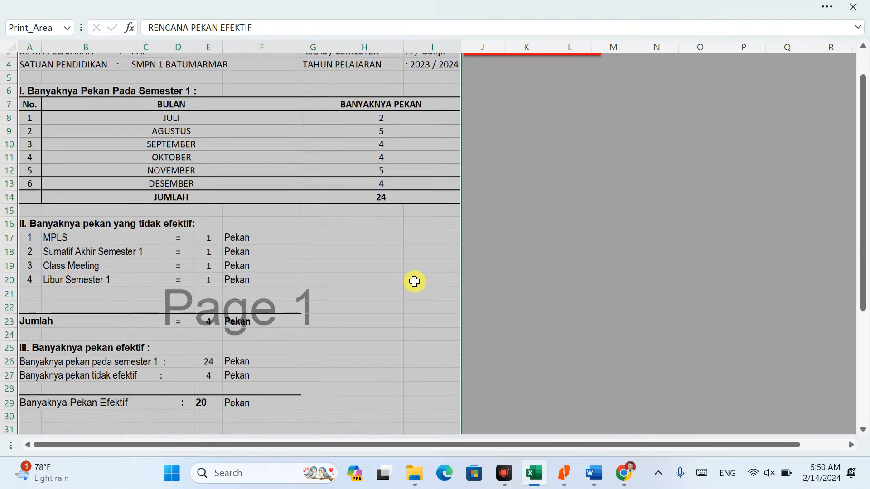
{"action": "scroll", "coordinate": [414, 281], "scroll_direction": "down", "scroll_amount": 3}
{"action": "scroll", "coordinate": [414, 281], "scroll_direction": "down", "scroll_amount": 3}
{"action": "scroll", "coordinate": [414, 278], "scroll_direction": "up", "scroll_amount": 7}
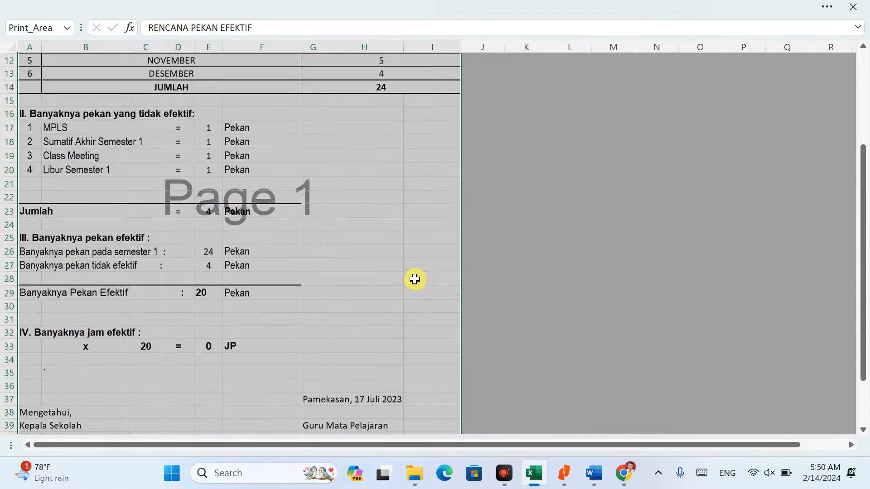
{"action": "left_click", "coordinate": [394, 161]}
{"action": "left_click_drag", "start_coordinate": [392, 157], "coordinate": [406, 219]}
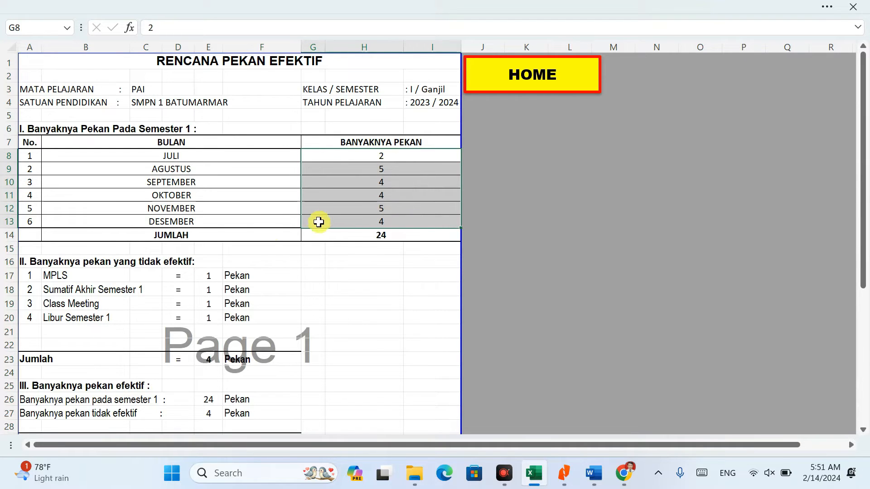
Step: Set the weekly lesson hours in RPE 1's effective hours calculation to 3 and check the resulting JP formula
{"action": "scroll", "coordinate": [223, 314], "scroll_direction": "down", "scroll_amount": 5}
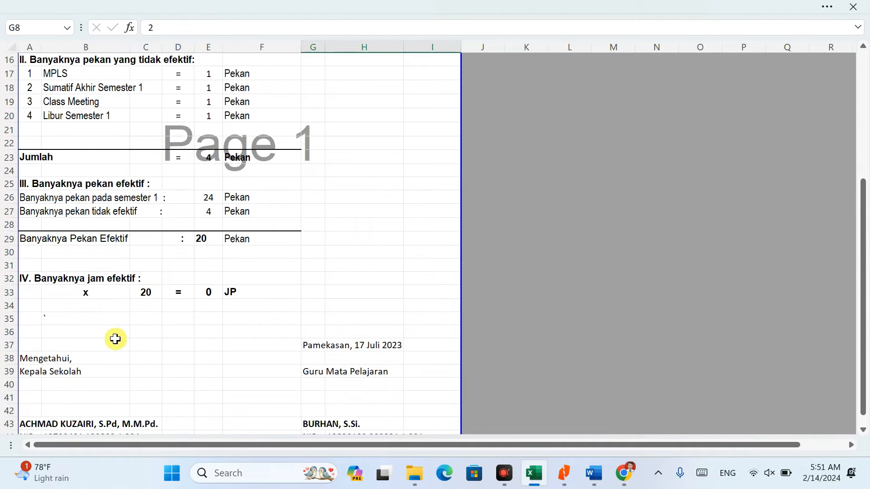
{"action": "scroll", "coordinate": [109, 337], "scroll_direction": "down", "scroll_amount": 2}
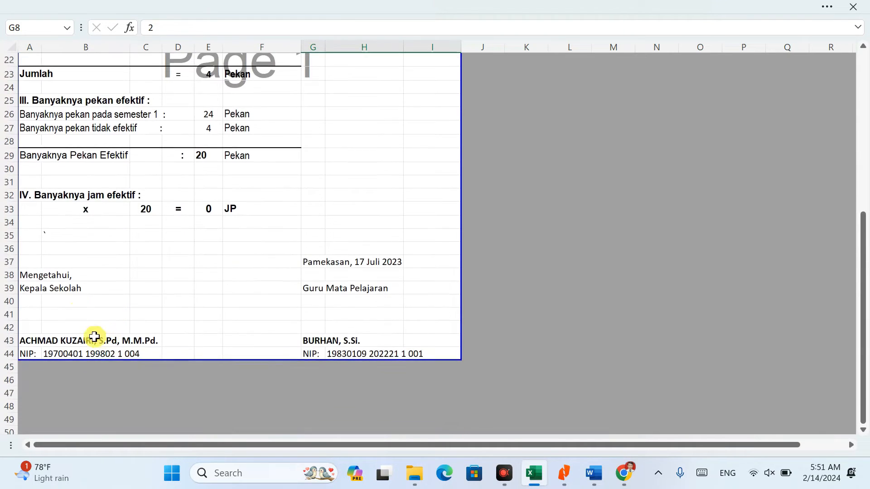
{"action": "left_click", "coordinate": [50, 297]}
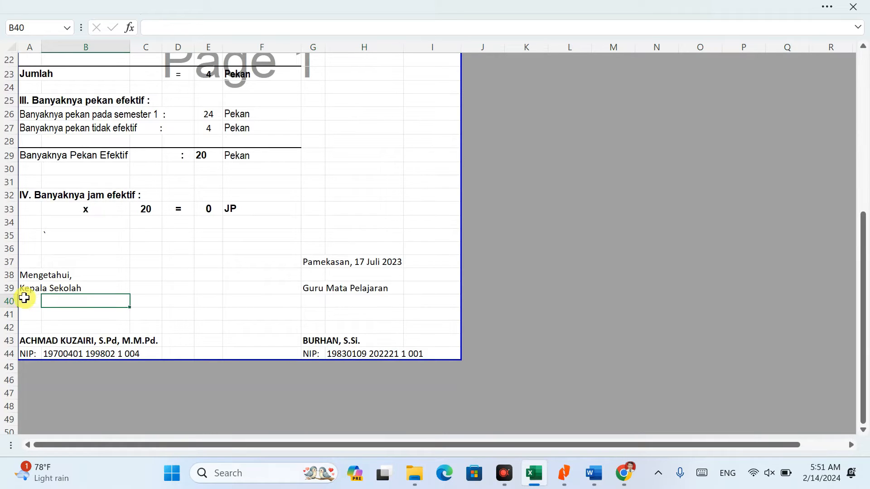
{"action": "scroll", "coordinate": [59, 256], "scroll_direction": "up", "scroll_amount": 2}
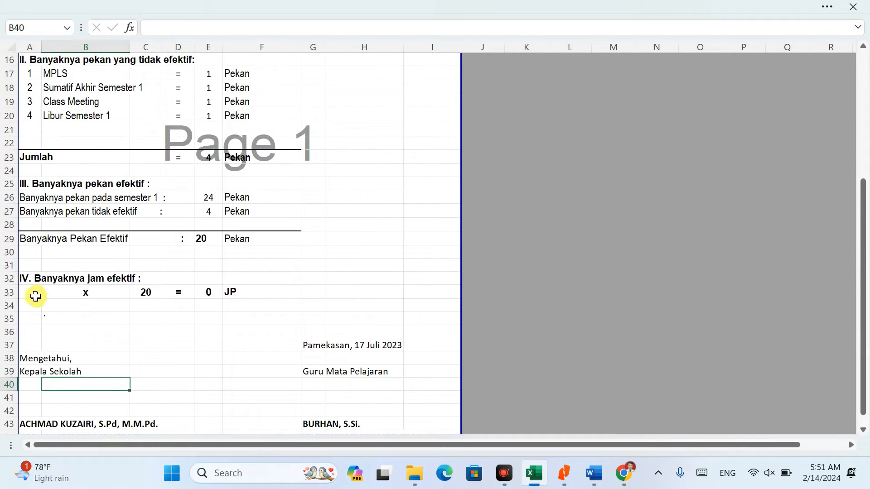
{"action": "left_click", "coordinate": [34, 293]}
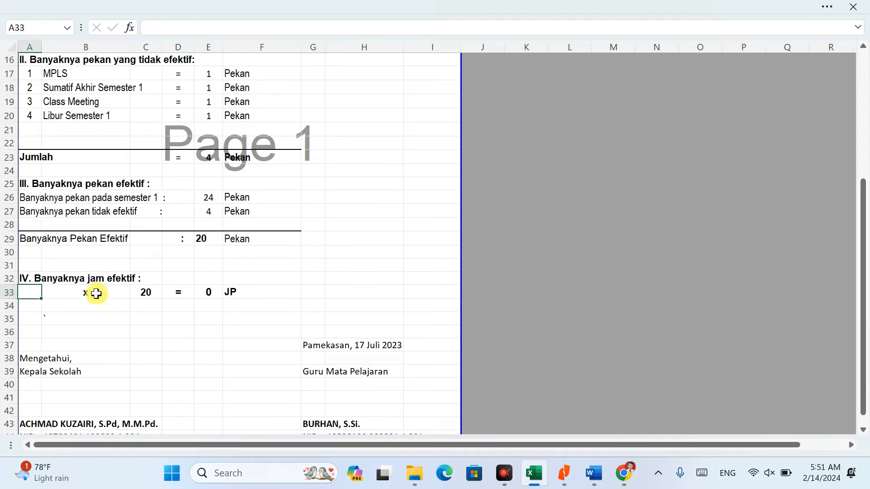
{"action": "type", "text": "3"}
{"action": "left_click", "coordinate": [152, 293]}
{"action": "left_click", "coordinate": [208, 294]}
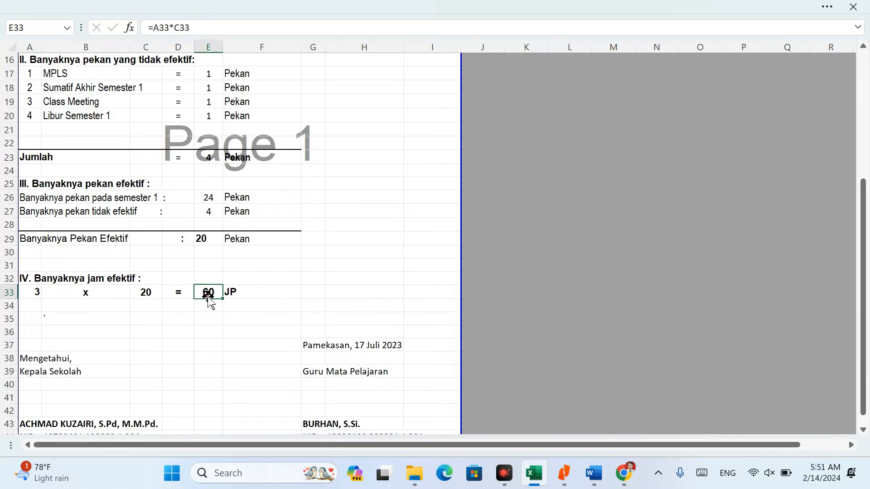
Step: Return to the home menu, open RPE 2 and set the weekly lesson hours in its effective hours calculation to 3
{"action": "scroll", "coordinate": [364, 296], "scroll_direction": "up", "scroll_amount": 5}
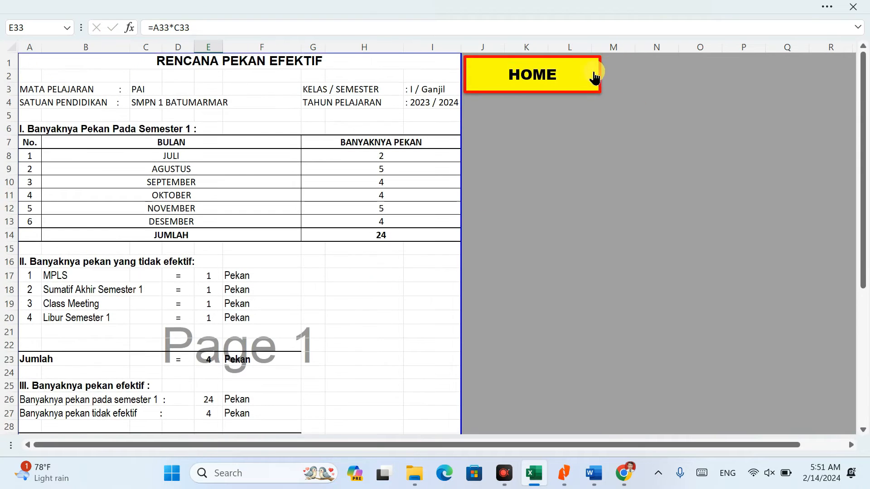
{"action": "left_click", "coordinate": [595, 77]}
{"action": "left_click", "coordinate": [54, 189]}
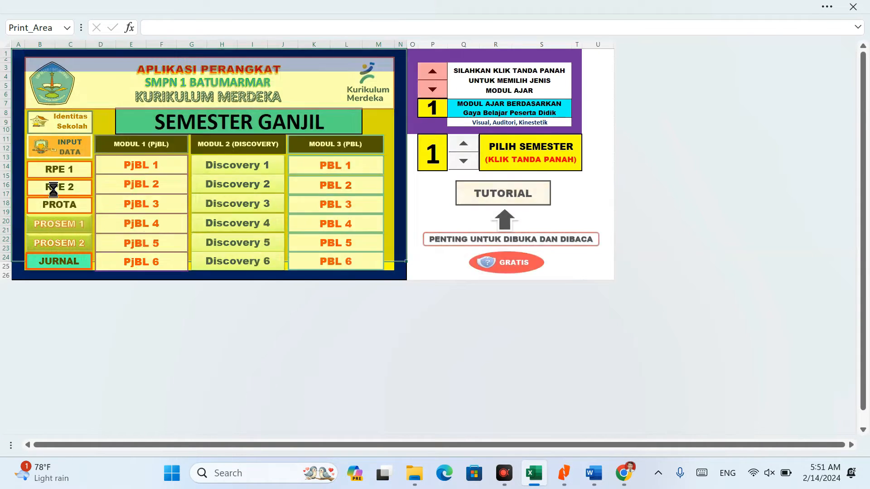
{"action": "scroll", "coordinate": [64, 334], "scroll_direction": "down", "scroll_amount": 2}
{"action": "scroll", "coordinate": [60, 334], "scroll_direction": "up", "scroll_amount": 1}
{"action": "scroll", "coordinate": [59, 349], "scroll_direction": "down", "scroll_amount": 3}
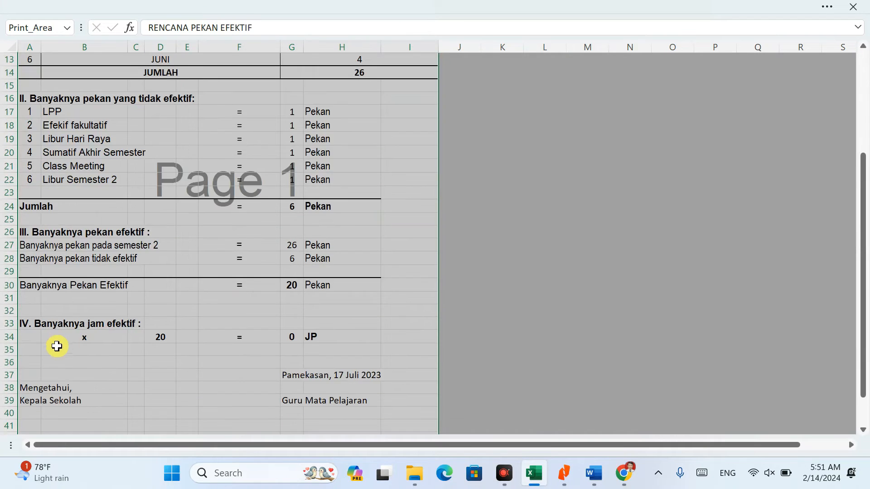
{"action": "left_click", "coordinate": [33, 337]}
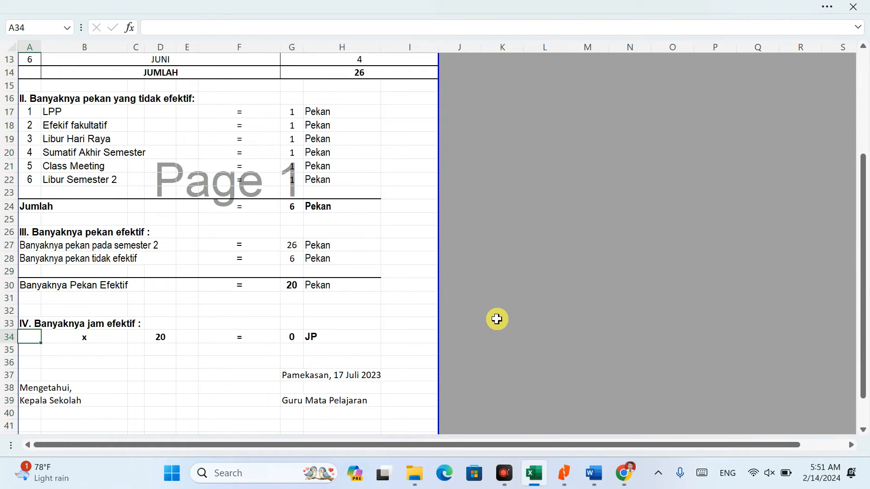
{"action": "left_click", "coordinate": [293, 310]}
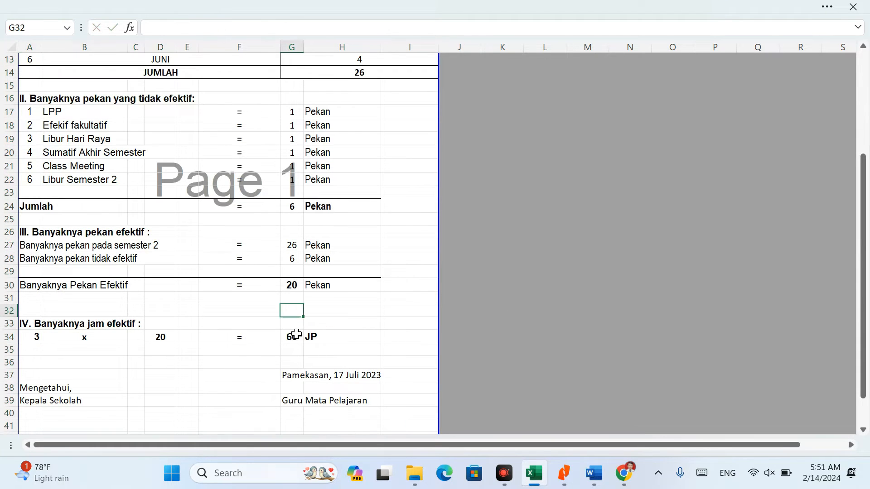
Step: Return to the home menu, open the INPUT DATA sheet and check the odd semester's total lesson hours formula
{"action": "scroll", "coordinate": [294, 334], "scroll_direction": "up", "scroll_amount": 4}
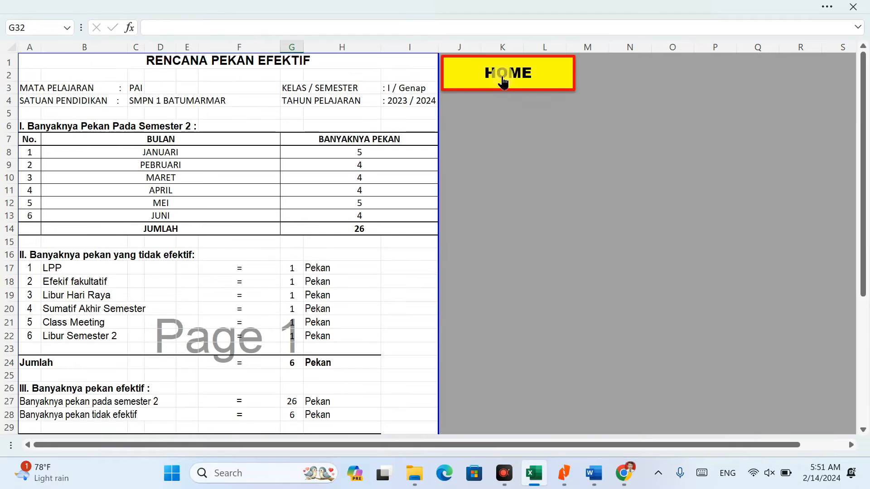
{"action": "left_click", "coordinate": [500, 82]}
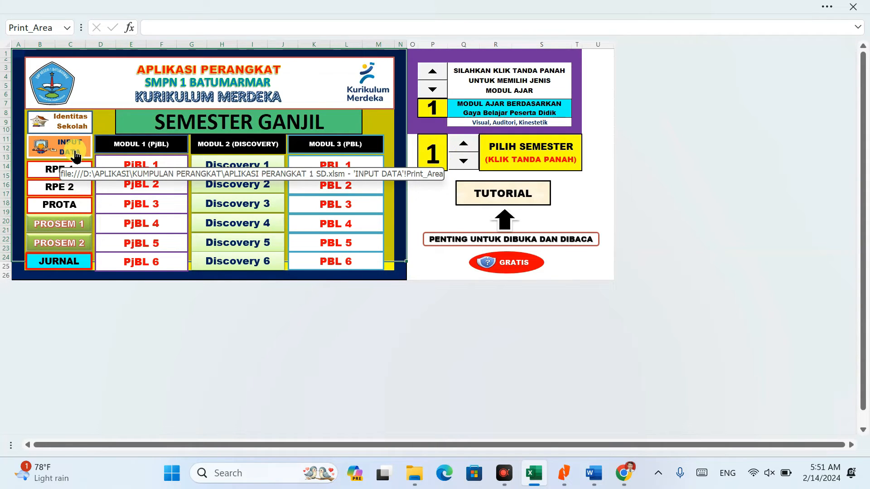
{"action": "left_click", "coordinate": [76, 157]}
{"action": "scroll", "coordinate": [472, 249], "scroll_direction": "down", "scroll_amount": 3}
{"action": "scroll", "coordinate": [480, 245], "scroll_direction": "up", "scroll_amount": 1}
{"action": "scroll", "coordinate": [484, 239], "scroll_direction": "down", "scroll_amount": 5}
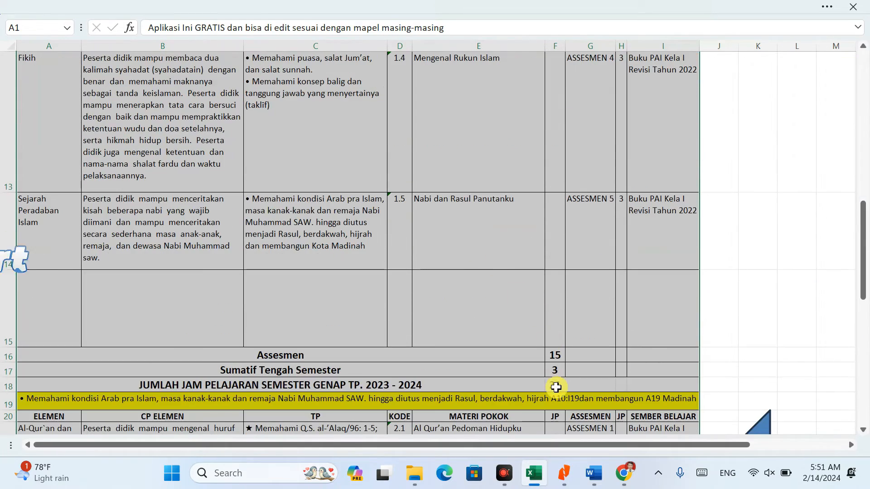
{"action": "left_click", "coordinate": [555, 385]}
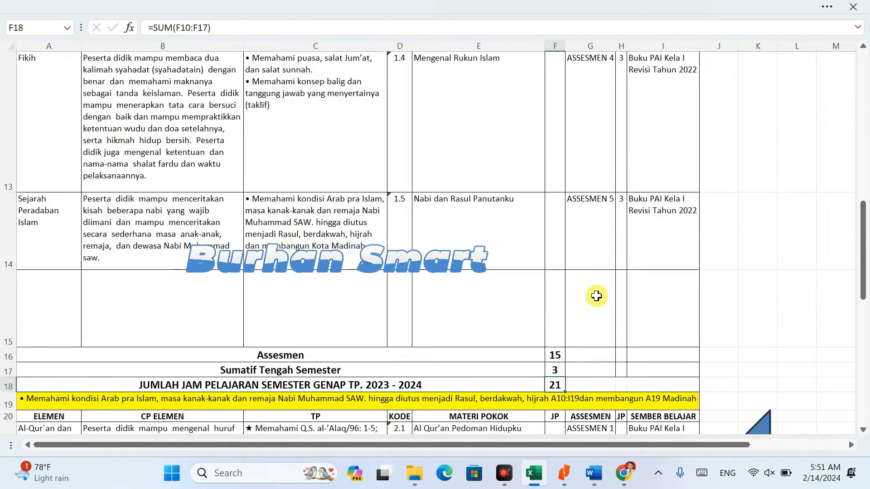
Step: Clear the JP entry for Beriman Kepada Rasul-Rasul Allah and recheck the odd semester's total lesson hours formula
{"action": "scroll", "coordinate": [584, 233], "scroll_direction": "up", "scroll_amount": 3}
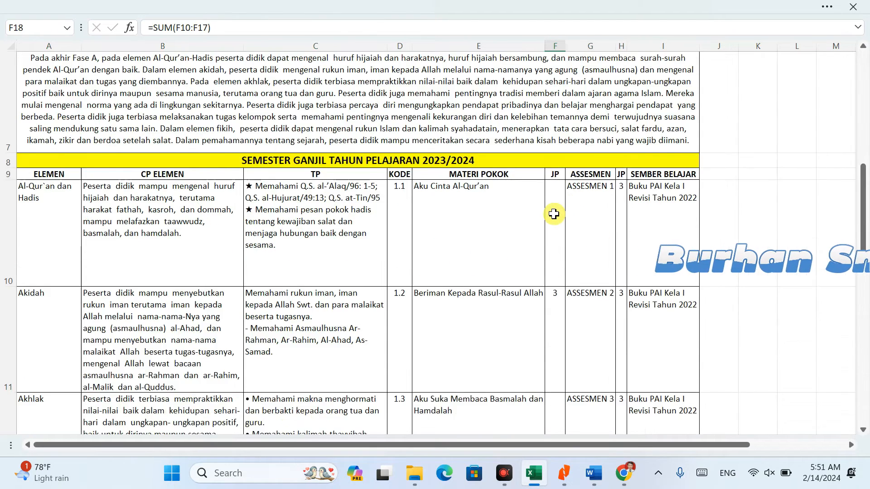
{"action": "scroll", "coordinate": [558, 266], "scroll_direction": "down", "scroll_amount": 2}
{"action": "left_click", "coordinate": [553, 297]}
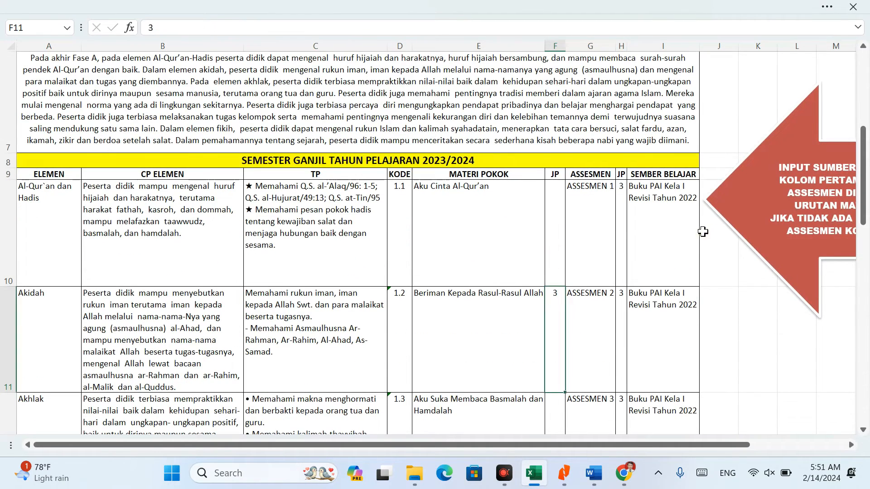
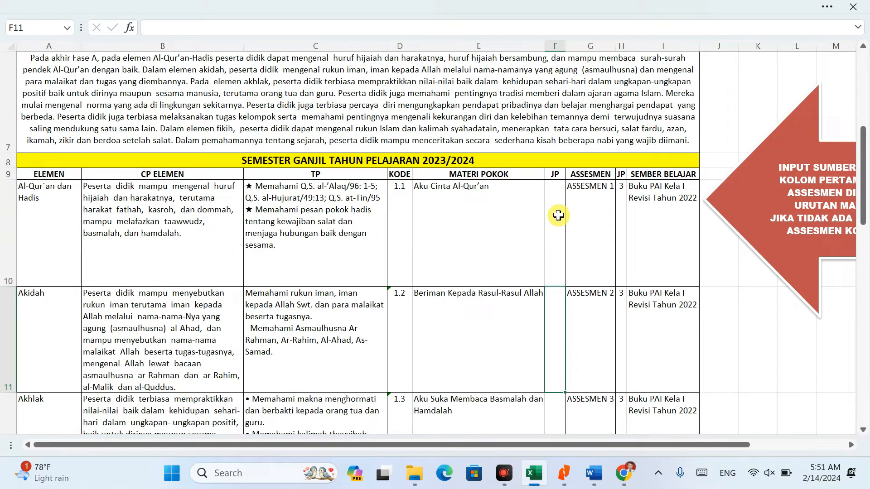
{"action": "scroll", "coordinate": [558, 215], "scroll_direction": "down", "scroll_amount": 5}
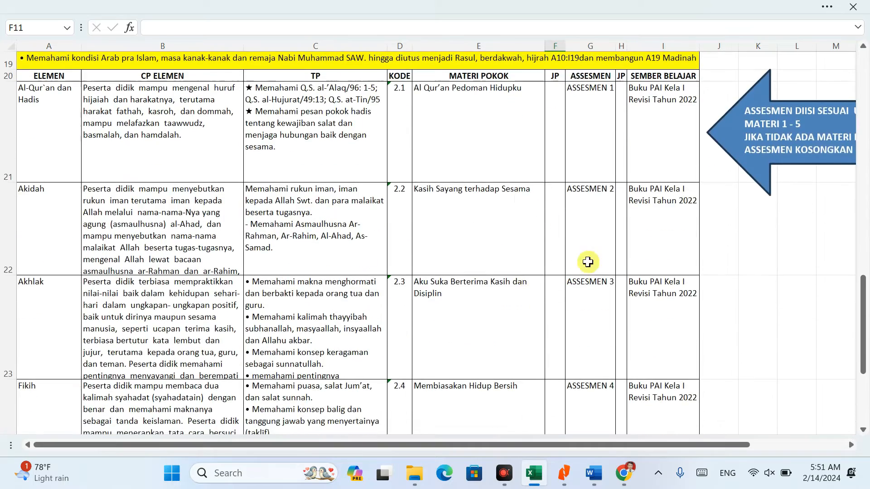
{"action": "scroll", "coordinate": [565, 153], "scroll_direction": "up", "scroll_amount": 5}
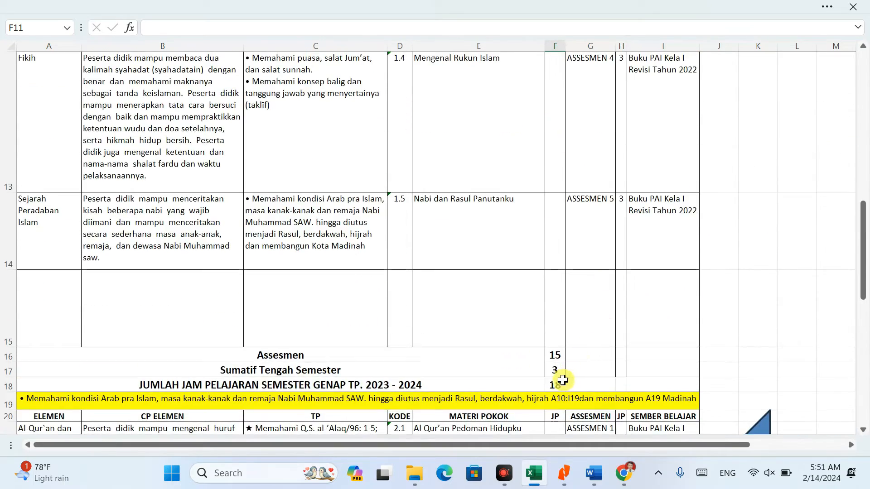
{"action": "left_click", "coordinate": [561, 383]}
{"action": "scroll", "coordinate": [582, 337], "scroll_direction": "up", "scroll_amount": 5}
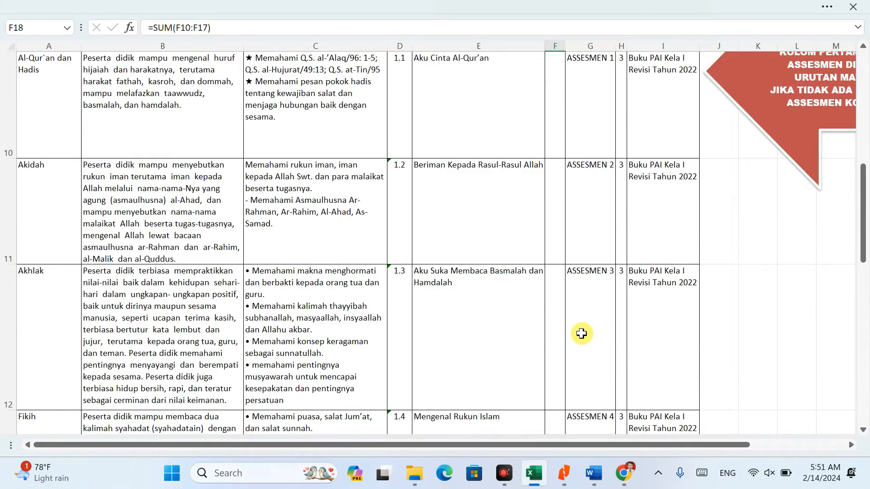
{"action": "scroll", "coordinate": [584, 329], "scroll_direction": "down", "scroll_amount": 5}
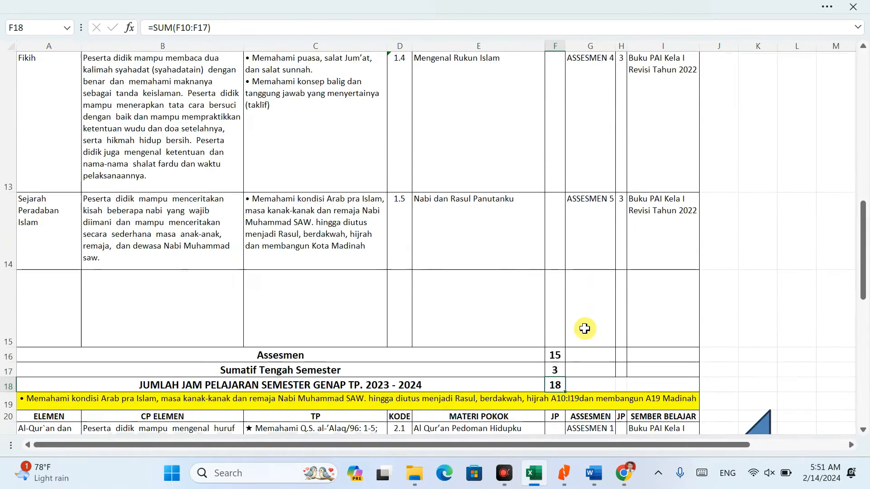
{"action": "scroll", "coordinate": [633, 240], "scroll_direction": "down", "scroll_amount": 1}
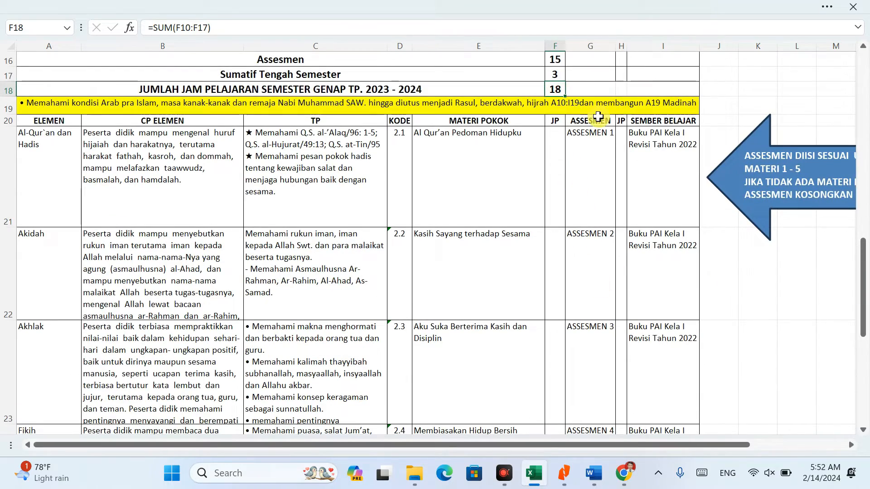
{"action": "scroll", "coordinate": [598, 116], "scroll_direction": "down", "scroll_amount": 3}
{"action": "scroll", "coordinate": [598, 118], "scroll_direction": "up", "scroll_amount": 4}
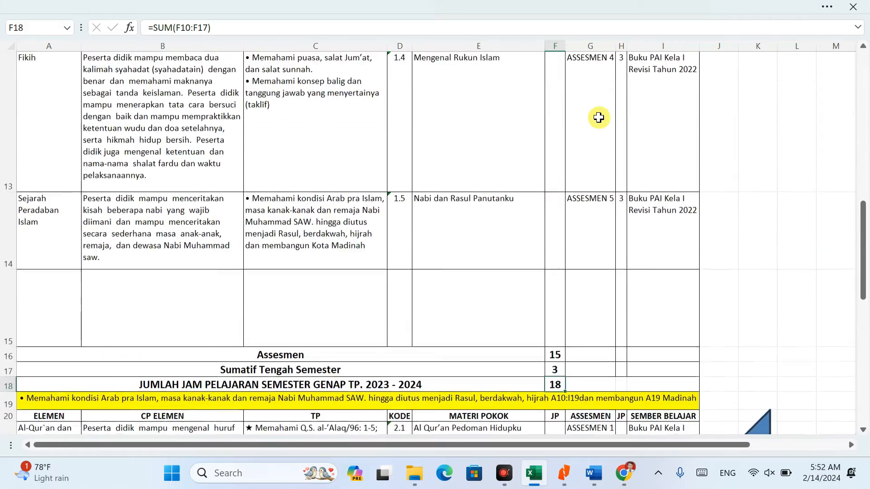
{"action": "scroll", "coordinate": [598, 118], "scroll_direction": "up", "scroll_amount": 5}
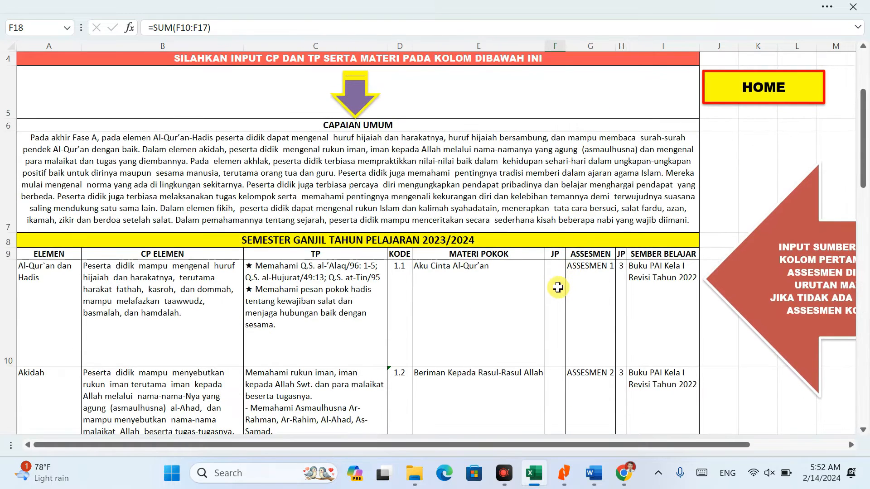
Step: Enter 9 JP for each of the odd semester's materials 1.1 to 1.5
{"action": "left_click", "coordinate": [557, 287]}
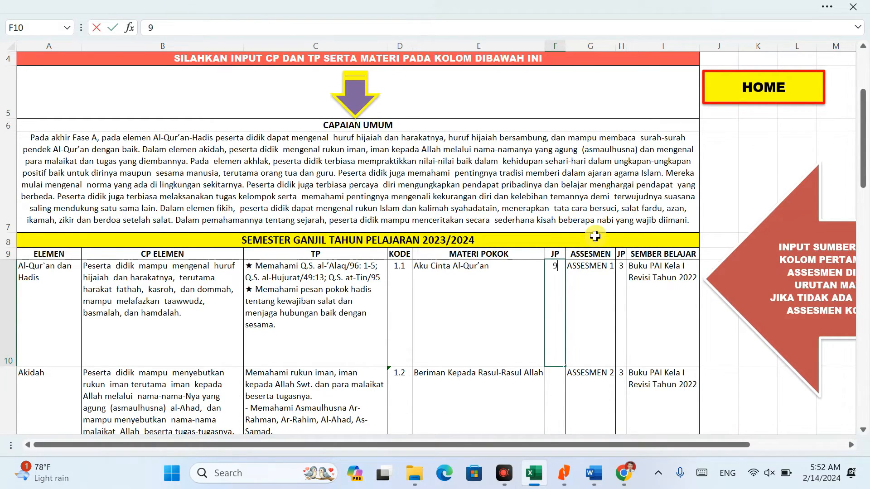
{"action": "type", "text": "9"}
{"action": "key", "text": "Return"}
{"action": "type", "text": "9"}
{"action": "key", "text": "Return"}
{"action": "type", "text": "9"}
{"action": "key", "text": "Return"}
{"action": "type", "text": "9"}
{"action": "key", "text": "Return"}
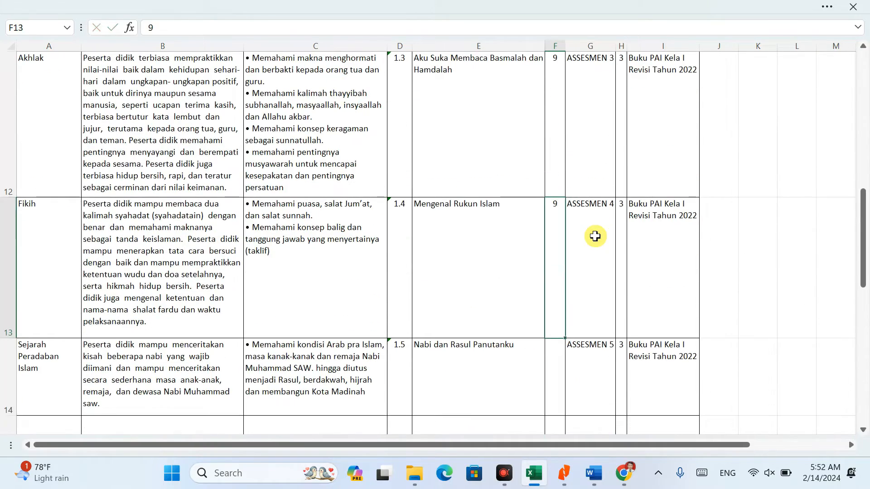
{"action": "key", "text": "Return"}
{"action": "type", "text": "9"}
{"action": "key", "text": "Return"}
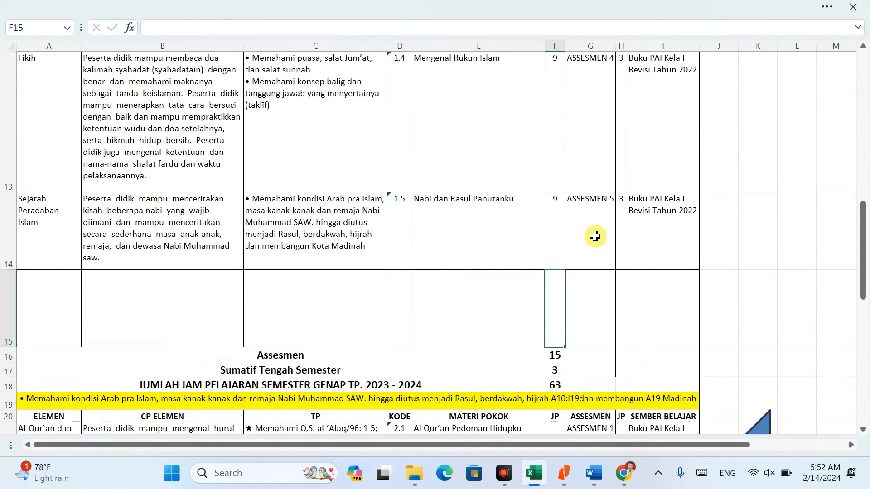
{"action": "key", "text": "Up"}
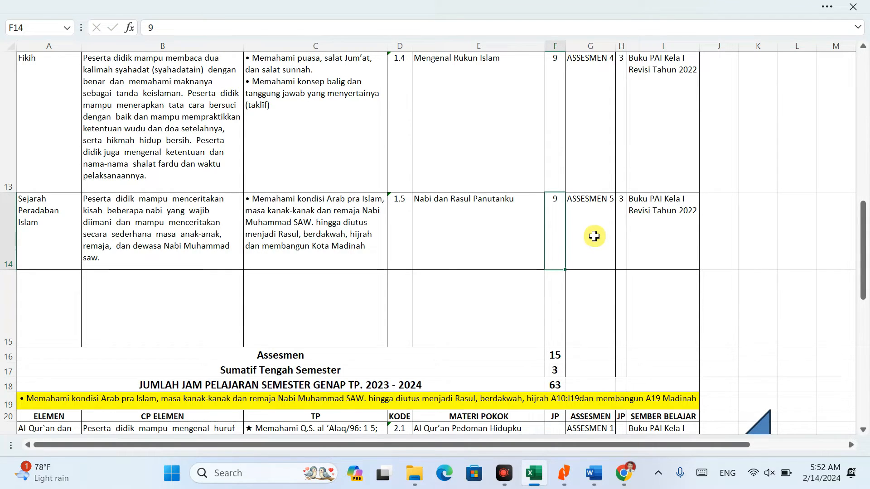
Step: Review the odd semester's JP entries and set the JP for Mengenal Rukun Islam to 6
{"action": "scroll", "coordinate": [582, 222], "scroll_direction": "up", "scroll_amount": 3}
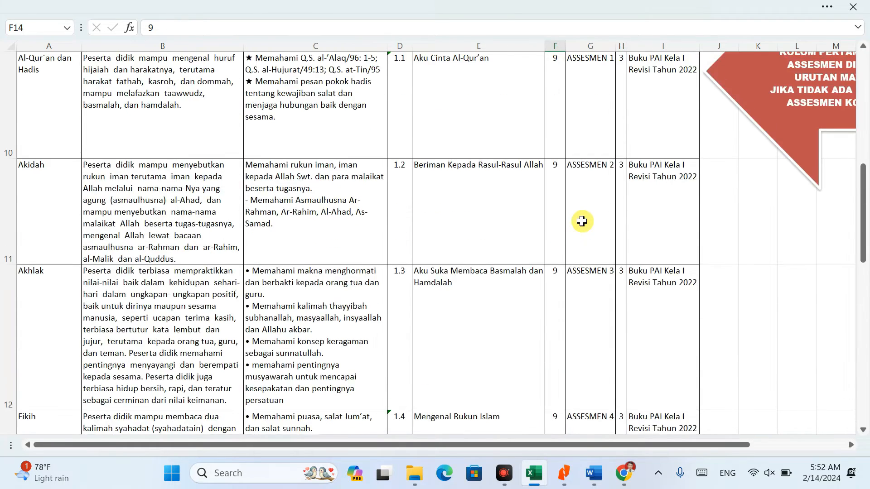
{"action": "scroll", "coordinate": [582, 219], "scroll_direction": "down", "scroll_amount": 1}
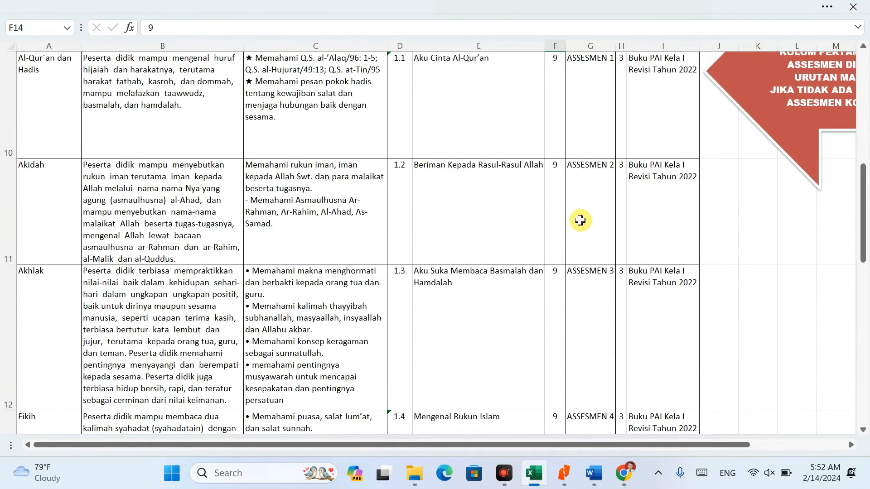
{"action": "scroll", "coordinate": [589, 202], "scroll_direction": "down", "scroll_amount": 3}
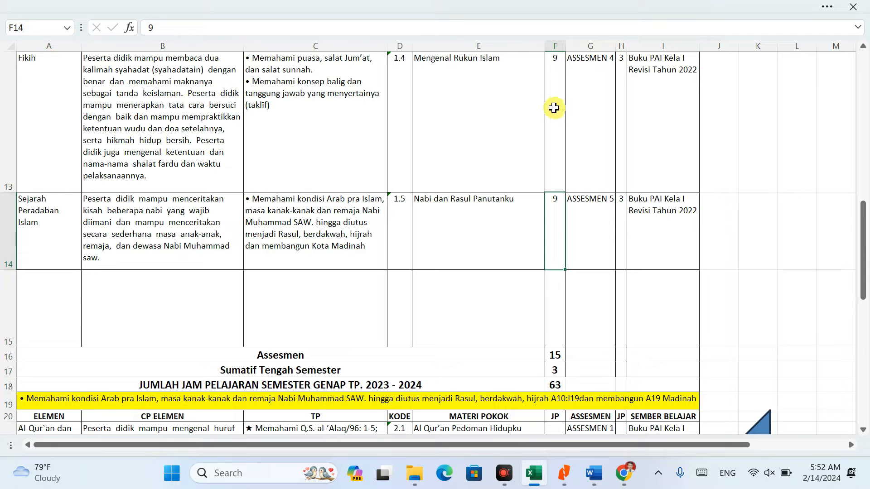
{"action": "left_click", "coordinate": [553, 108]}
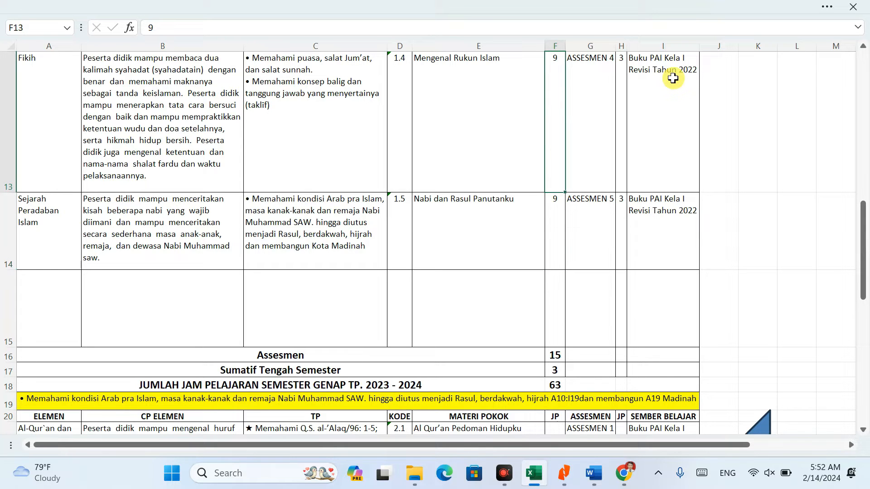
{"action": "type", "text": "6"}
{"action": "key", "text": "Return"}
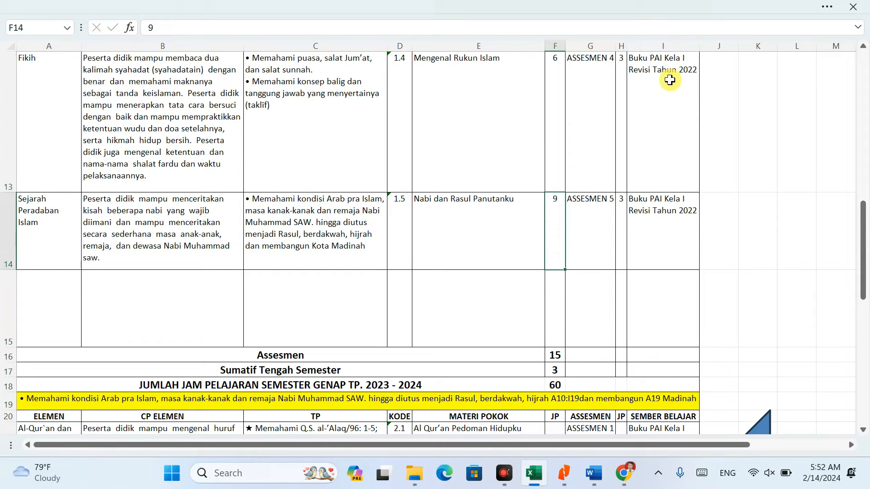
Step: Enter 9 JP for each of the even semester's materials 2.1 to 2.5
{"action": "scroll", "coordinate": [594, 224], "scroll_direction": "down", "scroll_amount": 2}
{"action": "left_click", "coordinate": [558, 136]}
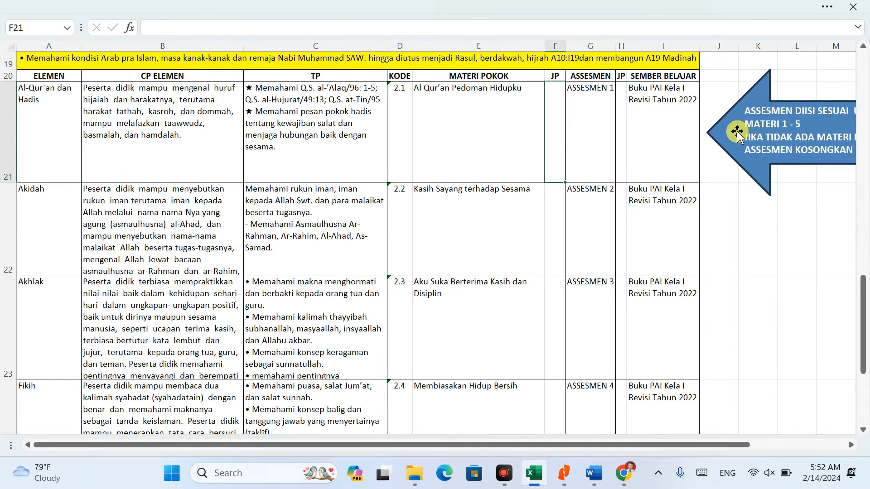
{"action": "type", "text": "9 9 9 9 9 9"}
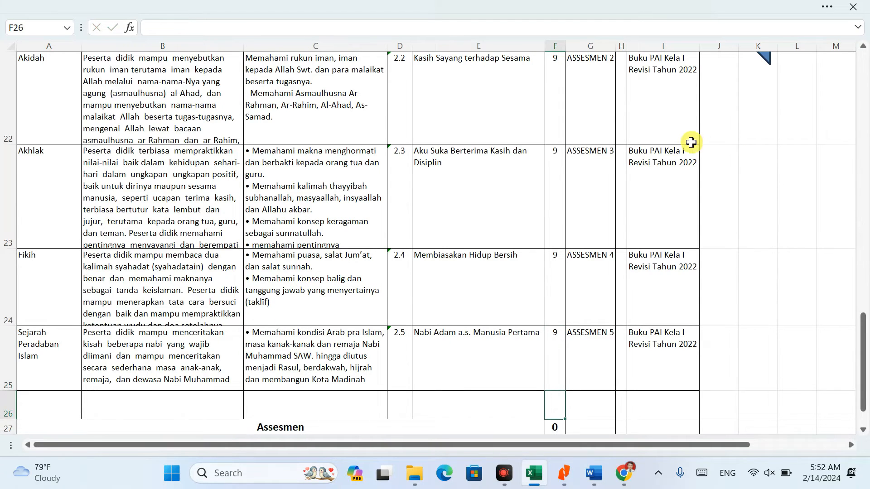
{"action": "key", "text": "Escape"}
Step: Enter 3 JP for each of the even semester's assessments, ASSESMEN 1 to ASSESMEN 5
{"action": "scroll", "coordinate": [636, 178], "scroll_direction": "up", "scroll_amount": 1}
{"action": "left_click", "coordinate": [624, 137]}
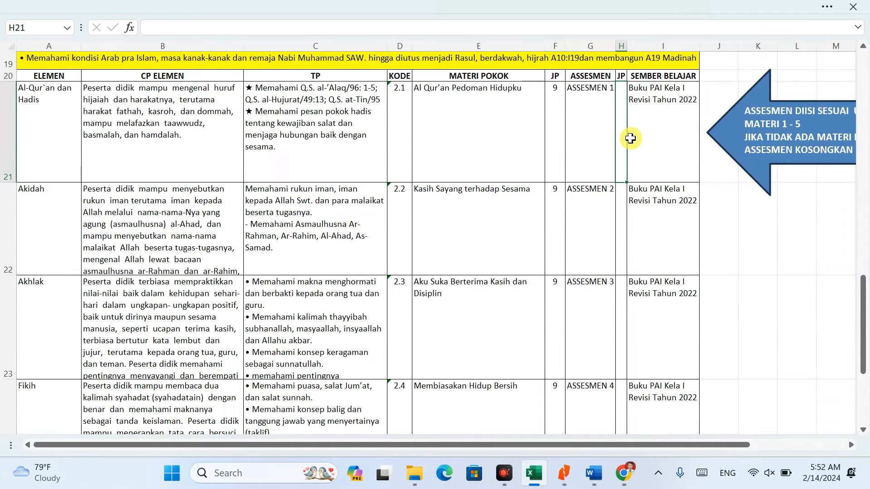
{"action": "type", "text": "3 3 3 3 3 3"}
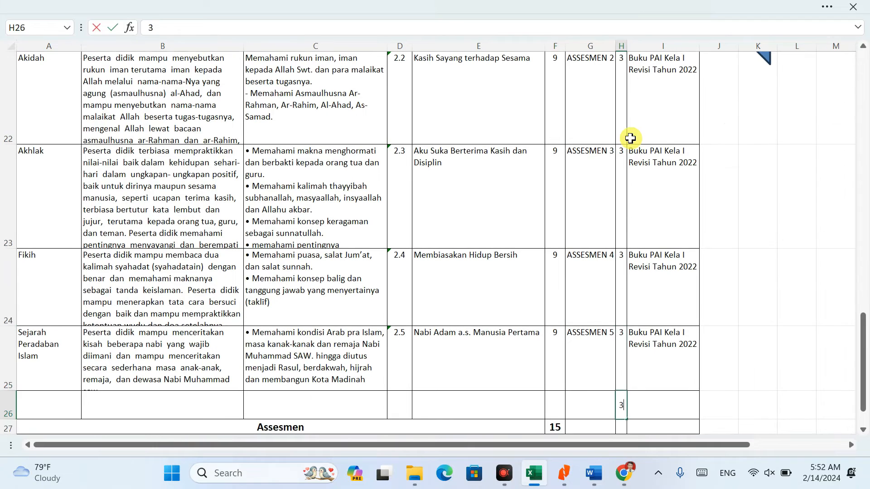
{"action": "key", "text": "Return"}
{"action": "key", "text": "Up"}
{"action": "key", "text": "Down"}
Step: Check the even semester's total lesson hours formula and review the JP entries for materials 2.1 to 2.5
{"action": "scroll", "coordinate": [621, 154], "scroll_direction": "down", "scroll_amount": 1}
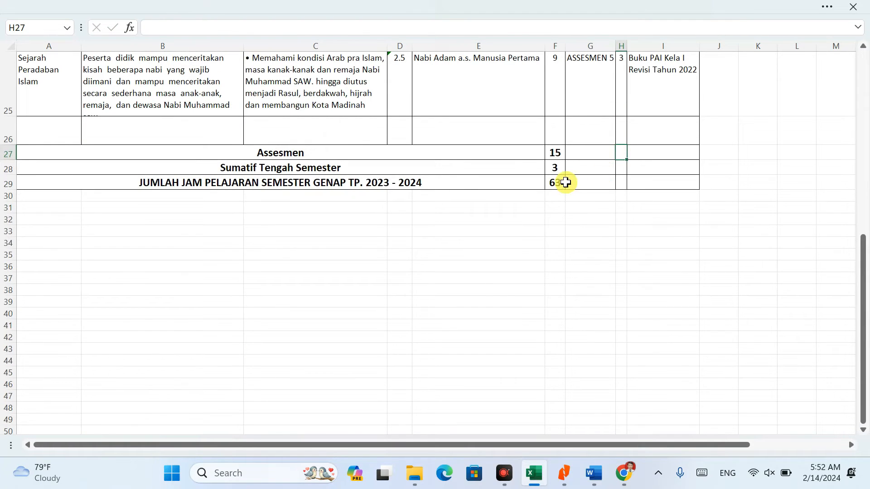
{"action": "left_click", "coordinate": [566, 180]}
{"action": "scroll", "coordinate": [575, 167], "scroll_direction": "up", "scroll_amount": 1}
{"action": "scroll", "coordinate": [574, 168], "scroll_direction": "up", "scroll_amount": 2}
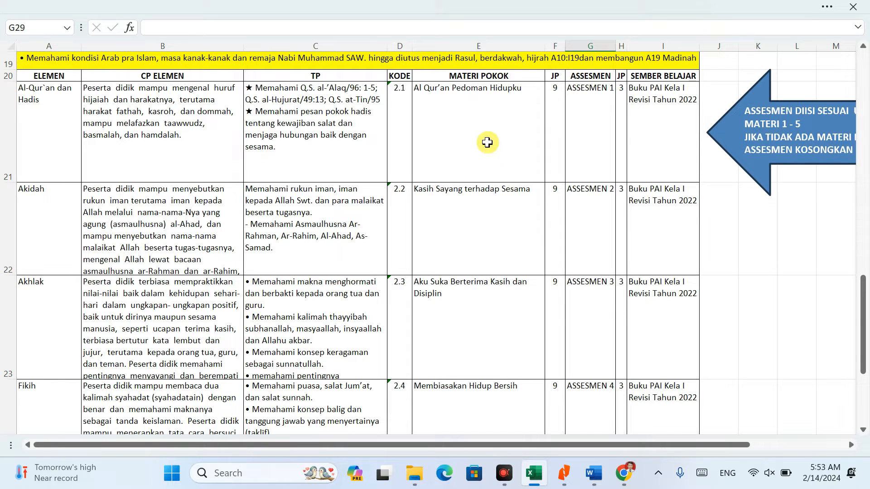
{"action": "scroll", "coordinate": [553, 211], "scroll_direction": "down", "scroll_amount": 3}
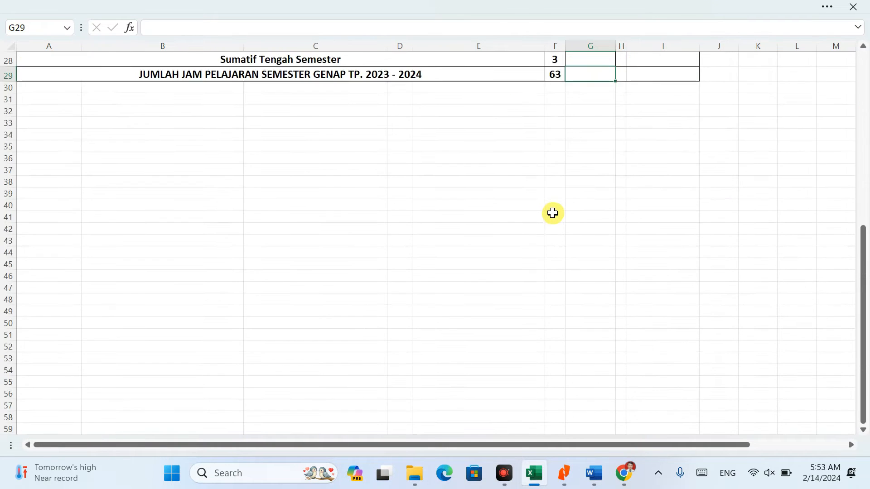
{"action": "scroll", "coordinate": [553, 211], "scroll_direction": "up", "scroll_amount": 1}
{"action": "left_click", "coordinate": [555, 183]}
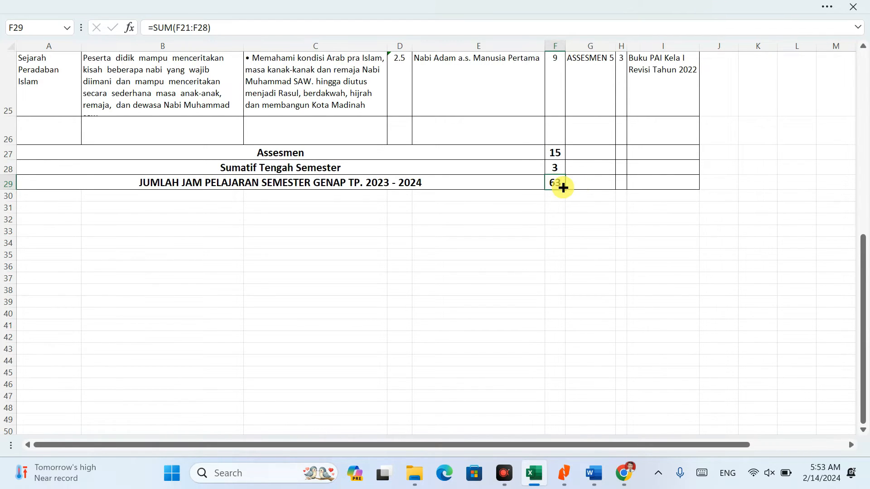
{"action": "scroll", "coordinate": [563, 185], "scroll_direction": "up", "scroll_amount": 5}
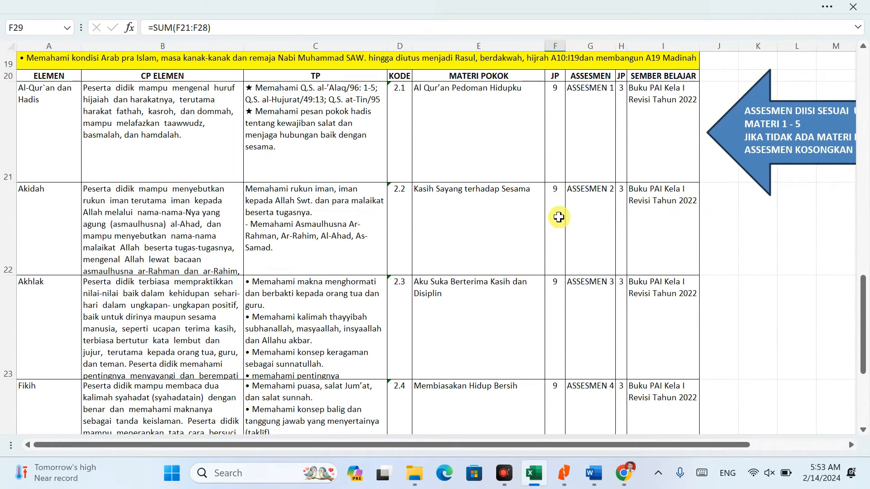
{"action": "scroll", "coordinate": [559, 217], "scroll_direction": "down", "scroll_amount": 1}
{"action": "scroll", "coordinate": [559, 217], "scroll_direction": "down", "scroll_amount": 1}
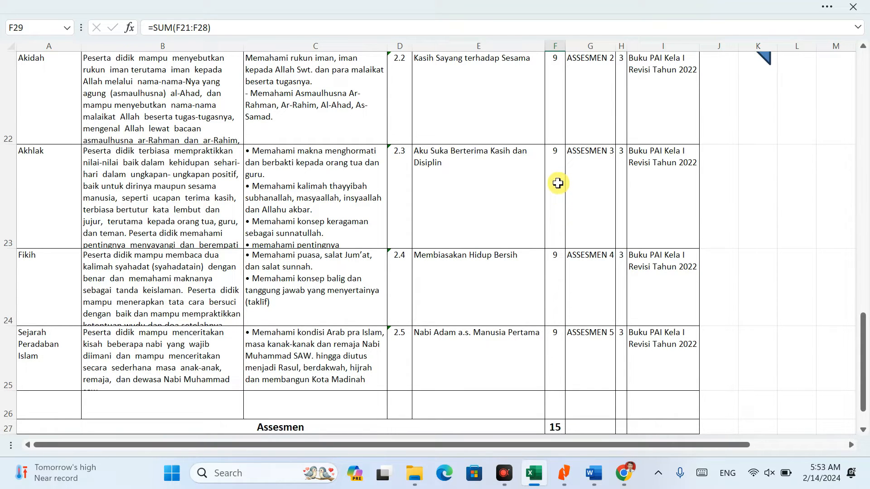
{"action": "scroll", "coordinate": [562, 260], "scroll_direction": "up", "scroll_amount": 2}
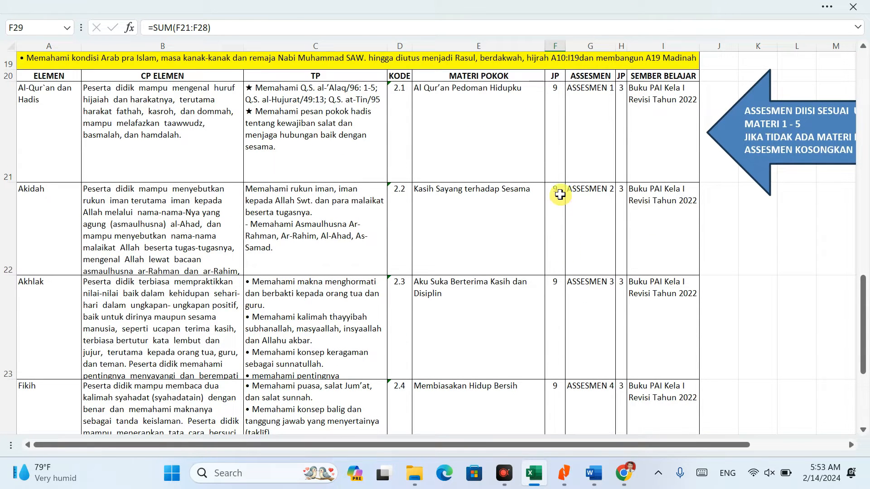
{"action": "left_click", "coordinate": [515, 385]}
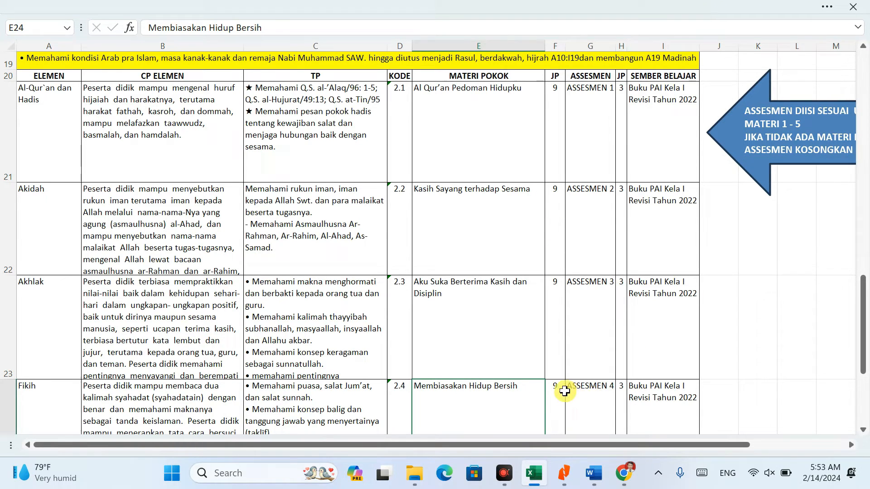
Step: Set the JP for Membiasakan Hidup Bersih in the even semester to 6
{"action": "left_click", "coordinate": [560, 390]}
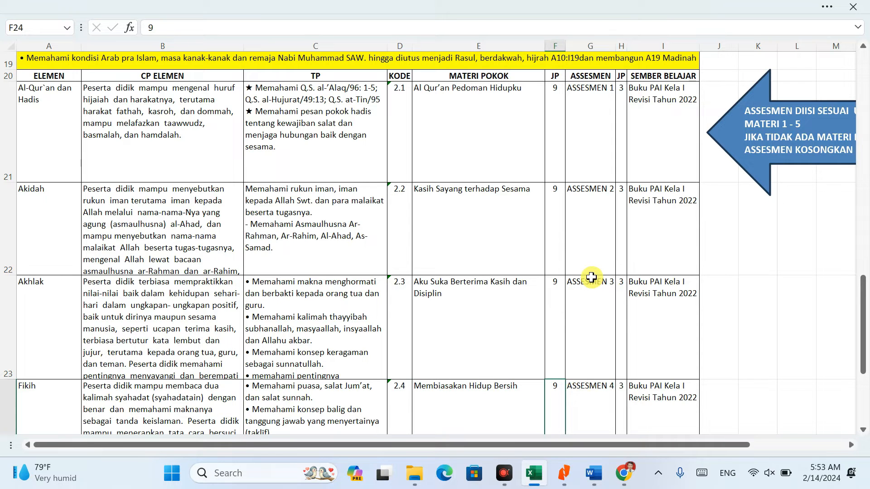
{"action": "scroll", "coordinate": [591, 278], "scroll_direction": "down", "scroll_amount": 3}
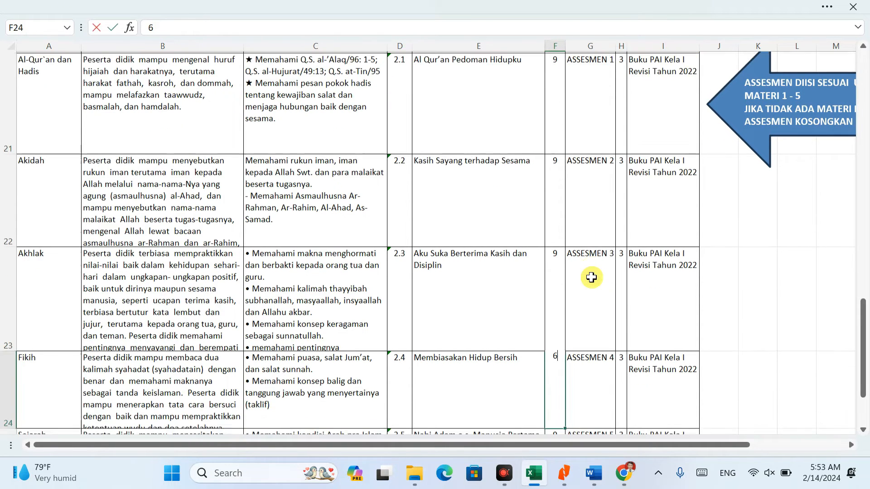
{"action": "type", "text": "6"}
{"action": "key", "text": "Up"}
Step: Review the JP entries of the odd semester and compare them with materials 2.3 and 2.4 of the even semester
{"action": "key", "text": "Up"}
{"action": "key", "text": "Up"}
{"action": "key", "text": "Up"}
{"action": "key", "text": "Up"}
{"action": "key", "text": "Up"}
{"action": "key", "text": "Up"}
{"action": "key", "text": "Up"}
{"action": "key", "text": "Up"}
{"action": "key", "text": "Up"}
{"action": "key", "text": "Up"}
{"action": "key", "text": "Up"}
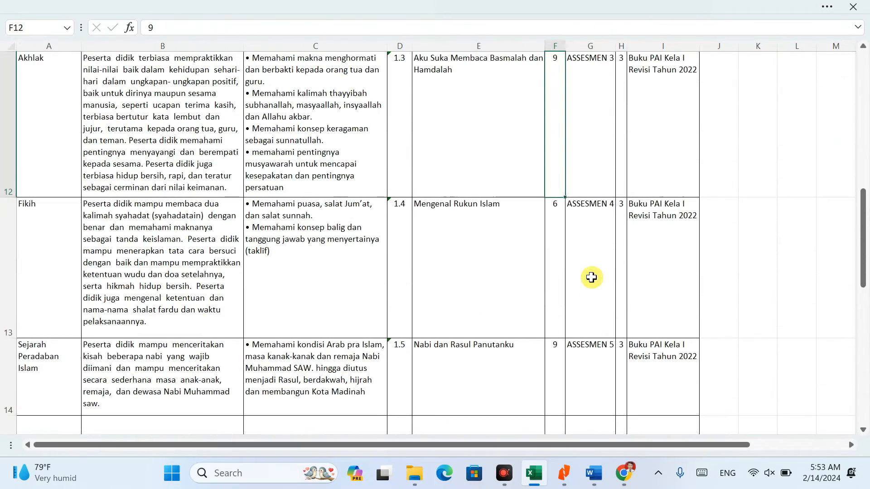
{"action": "key", "text": "Up"}
{"action": "key", "text": "Up"}
{"action": "key", "text": "Down"}
{"action": "key", "text": "Down"}
{"action": "key", "text": "Down"}
{"action": "key", "text": "Down"}
{"action": "key", "text": "Down"}
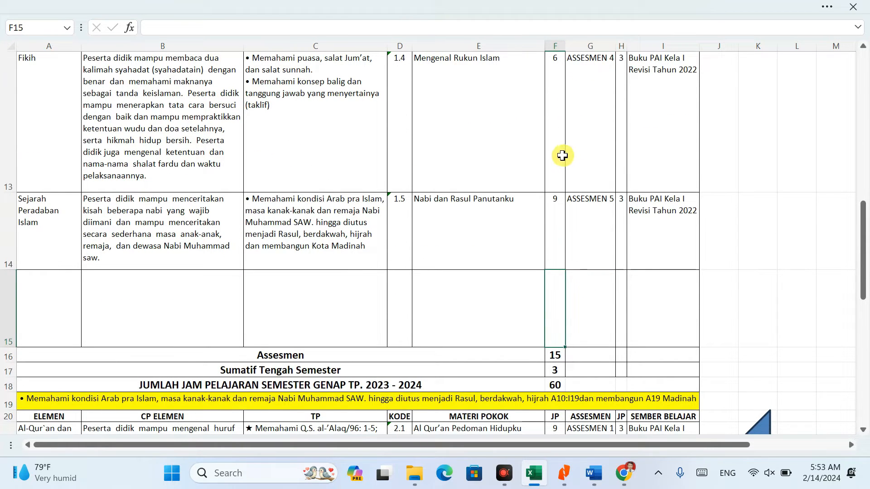
{"action": "left_click", "coordinate": [553, 97]}
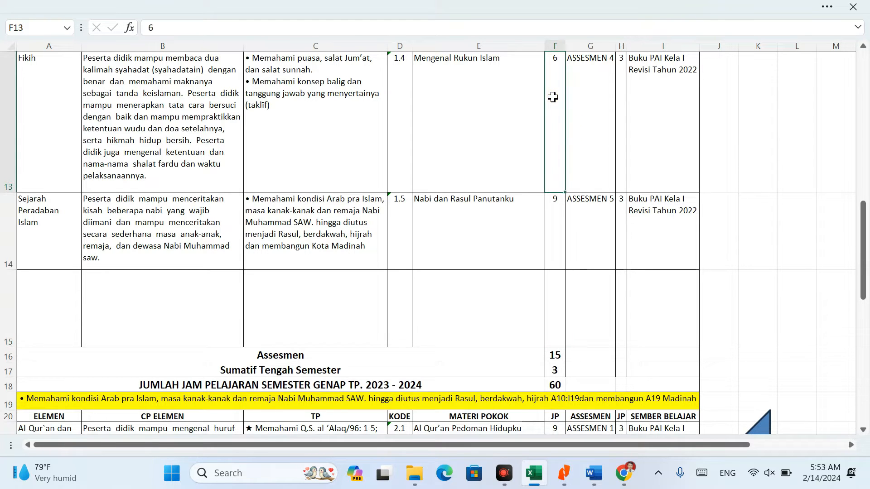
{"action": "left_click", "coordinate": [562, 206]}
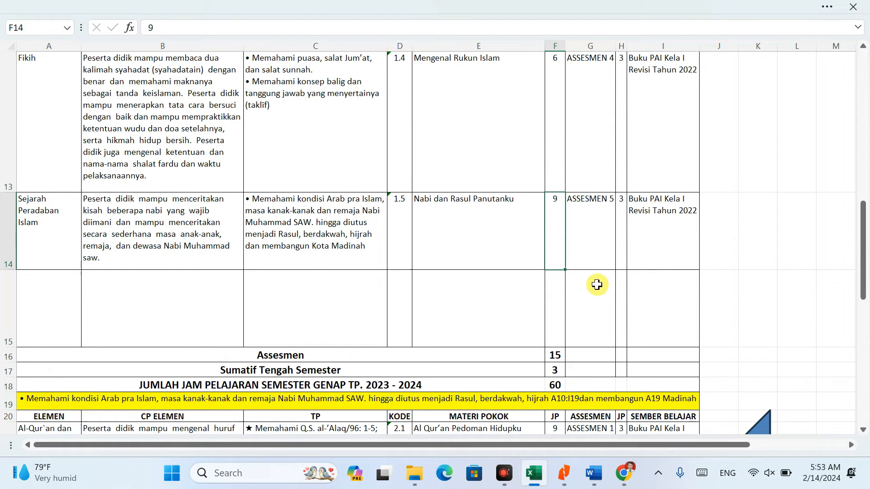
{"action": "scroll", "coordinate": [564, 290], "scroll_direction": "down", "scroll_amount": 2}
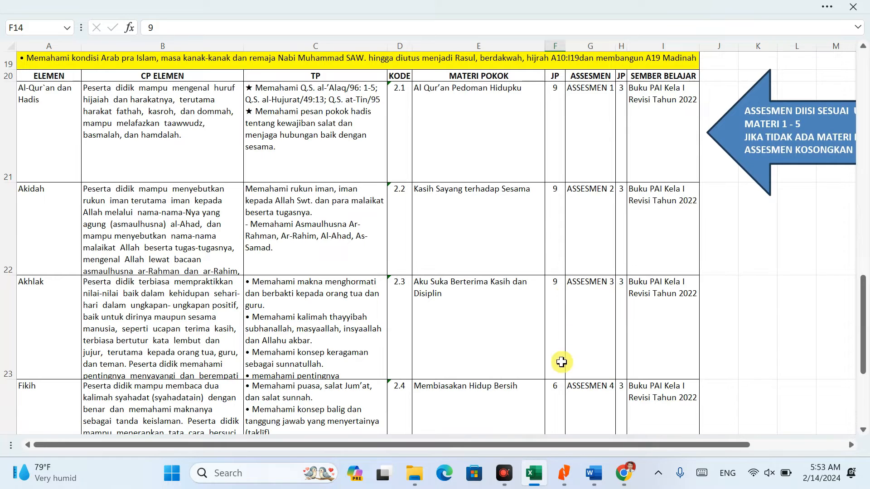
{"action": "left_click", "coordinate": [556, 397]}
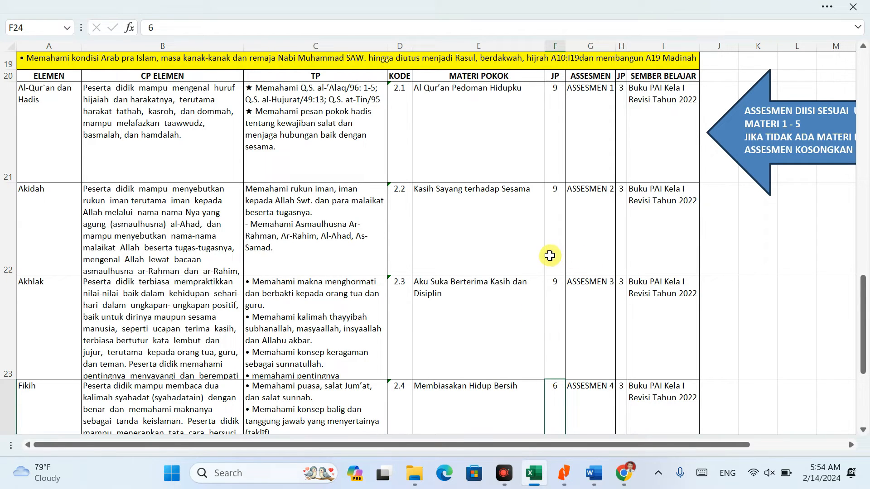
{"action": "left_click", "coordinate": [556, 293]}
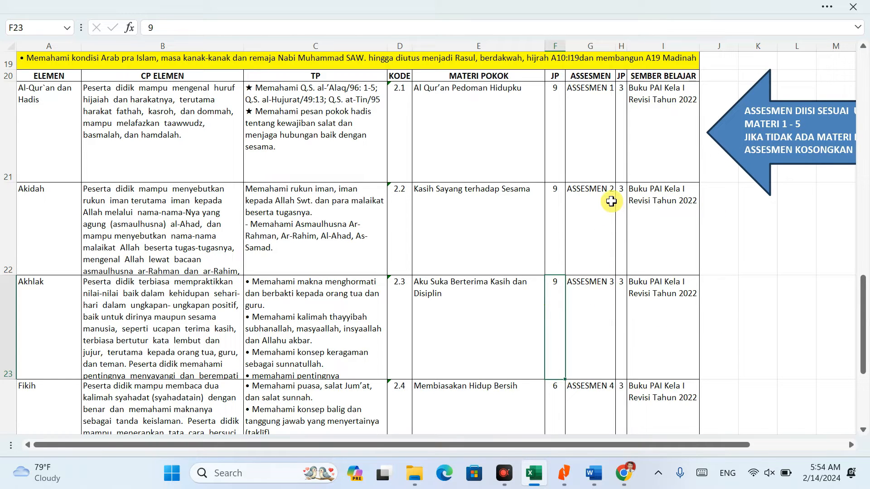
{"action": "scroll", "coordinate": [683, 125], "scroll_direction": "up", "scroll_amount": 4}
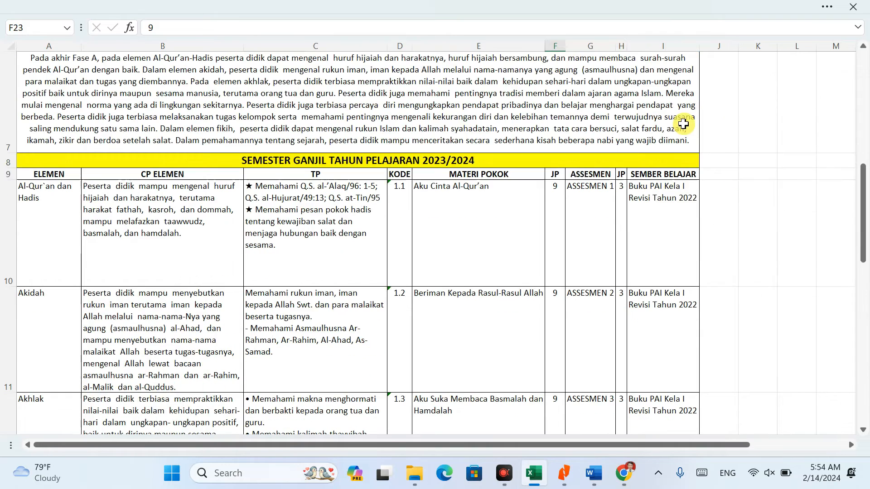
Step: Correct the learning source of the odd semester's first material to "Buku PAI Kelas I Revisi Tahun 2022"
{"action": "double_click", "coordinate": [675, 199]}
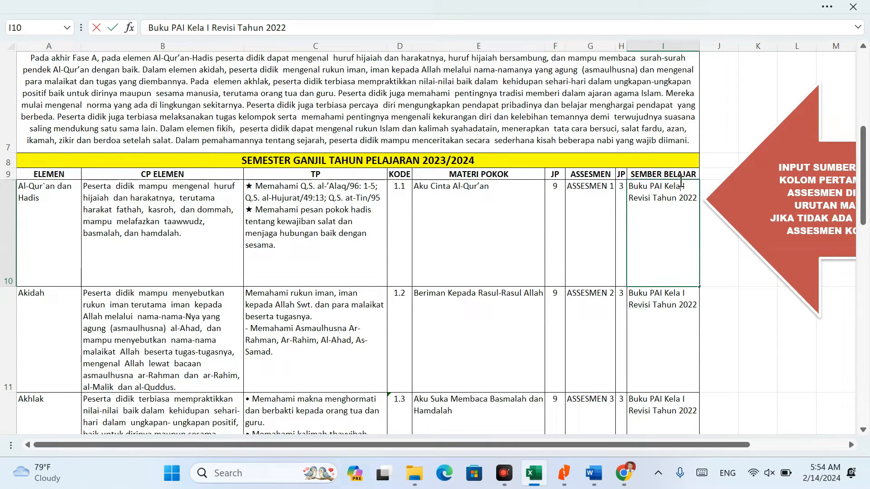
{"action": "key", "text": "Return"}
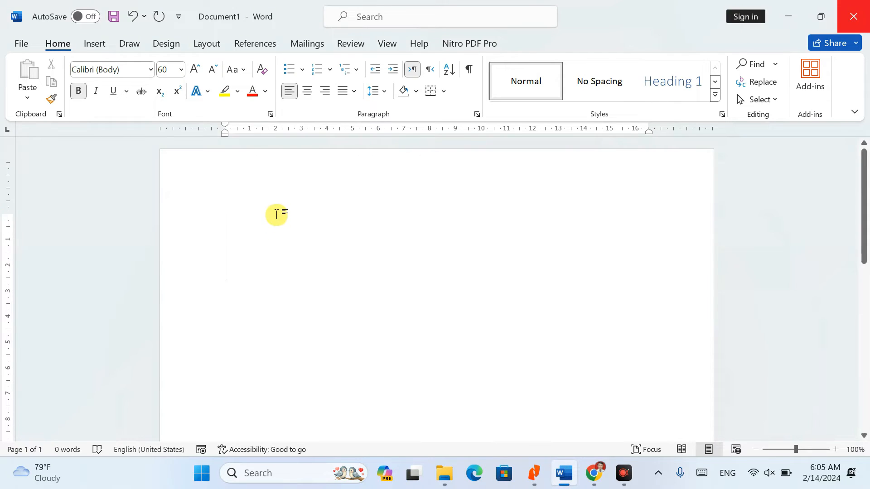
{"action": "type", "text": "6"}
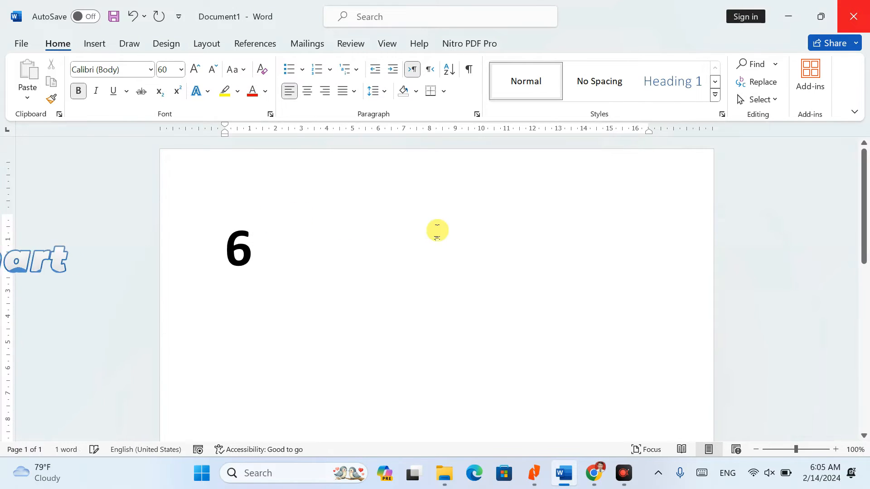
{"action": "key", "text": "BackSpace"}
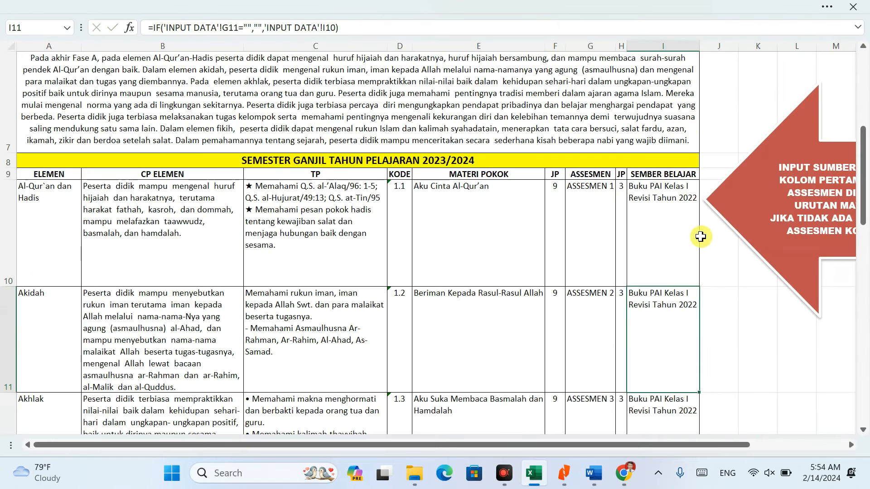
Step: Return to the workbook's home page and open the odd semester program, PROSEM 1
{"action": "scroll", "coordinate": [699, 235], "scroll_direction": "up", "scroll_amount": 5}
{"action": "left_click", "coordinate": [696, 180]}
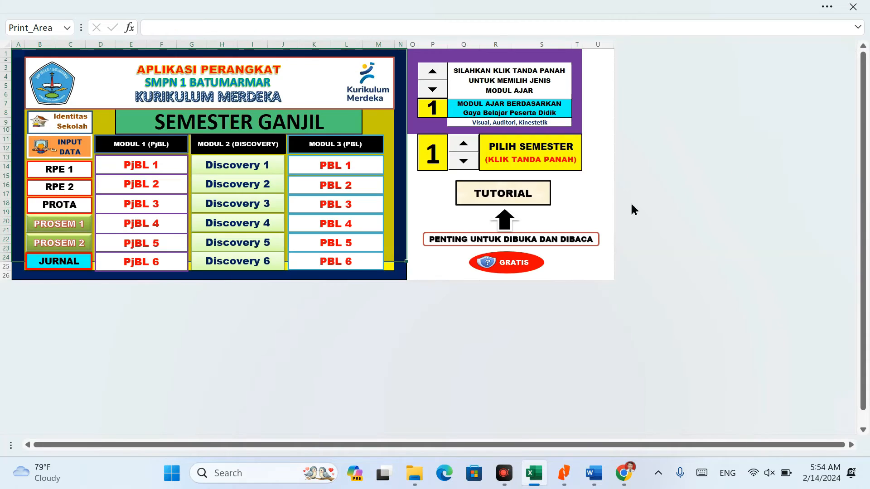
{"action": "left_click", "coordinate": [74, 225]}
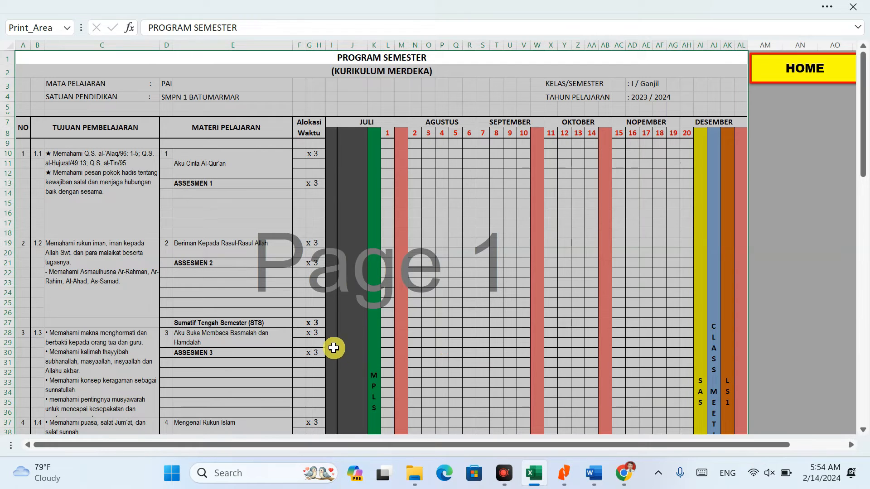
{"action": "left_click", "coordinate": [300, 331]}
Step: Keep the ribbon always shown and top-align the Aku Cinta Al-Qur'an material cell in the semester program
{"action": "left_click", "coordinate": [211, 166]}
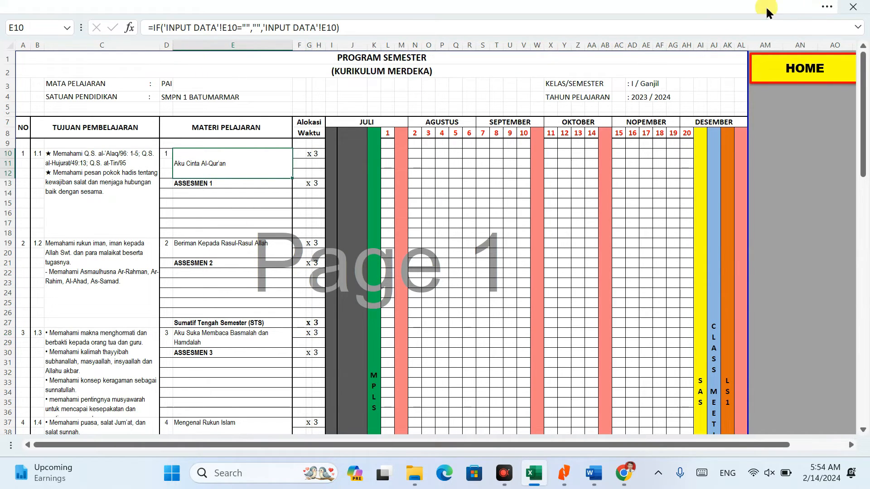
{"action": "left_click", "coordinate": [826, 9]}
{"action": "left_click", "coordinate": [852, 113]}
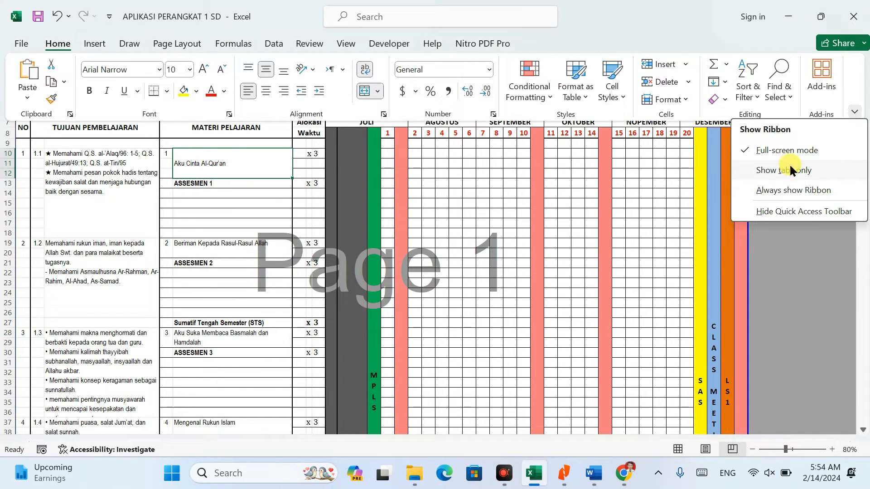
{"action": "left_click", "coordinate": [797, 191]}
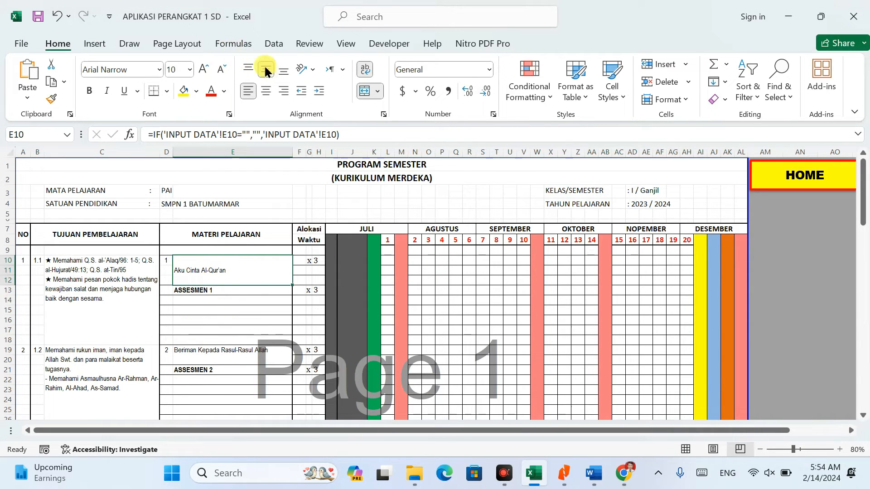
Step: Look through the semester program and hide the empty rows 15 to 17 below ASSESMEN 1
{"action": "scroll", "coordinate": [252, 198], "scroll_direction": "down", "scroll_amount": 4}
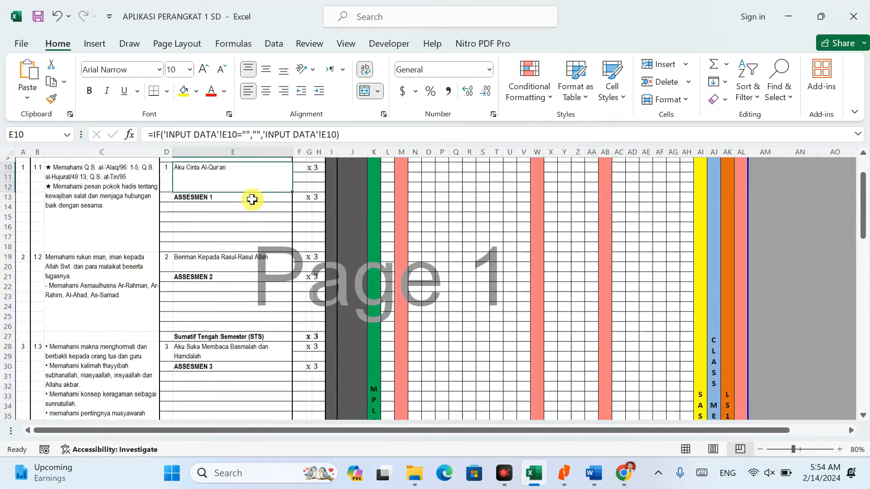
{"action": "scroll", "coordinate": [252, 199], "scroll_direction": "down", "scroll_amount": 5}
{"action": "scroll", "coordinate": [251, 193], "scroll_direction": "up", "scroll_amount": 2}
{"action": "scroll", "coordinate": [251, 194], "scroll_direction": "up", "scroll_amount": 6}
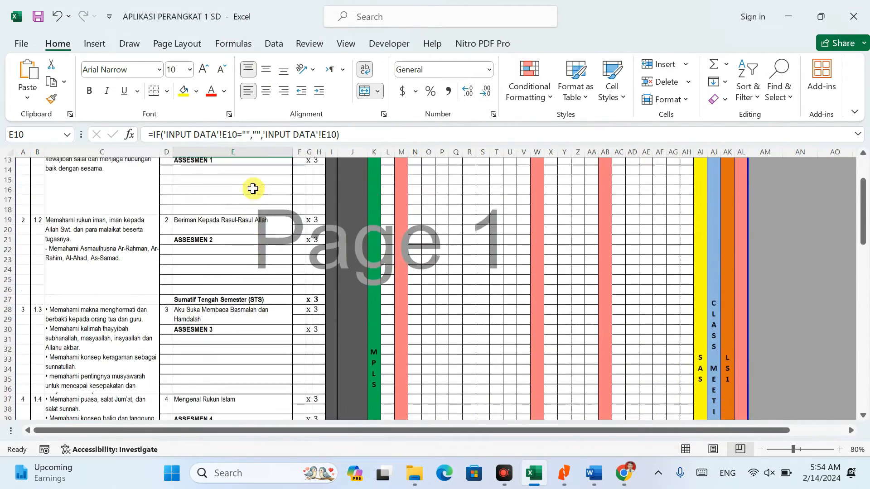
{"action": "scroll", "coordinate": [253, 189], "scroll_direction": "up", "scroll_amount": 2}
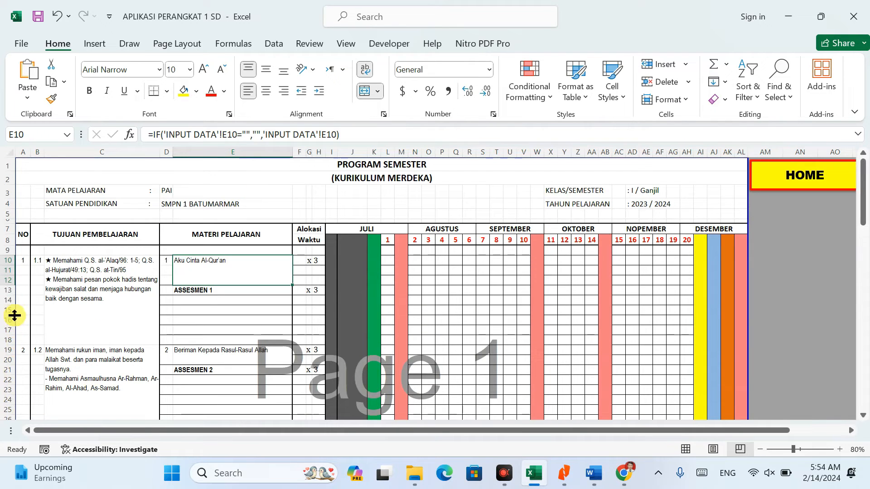
{"action": "left_click_drag", "start_coordinate": [7, 311], "coordinate": [9, 333]}
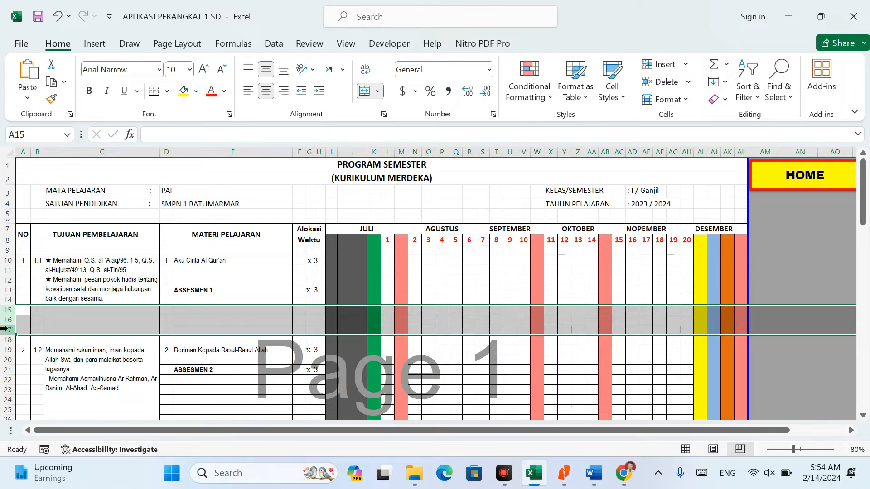
{"action": "right_click", "coordinate": [7, 331]}
{"action": "left_click", "coordinate": [42, 323]}
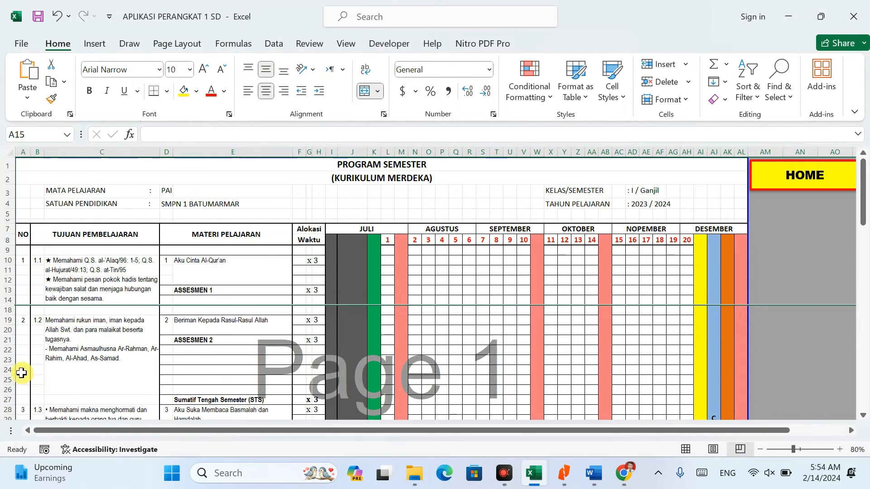
Step: Hide the empty rows 24 to 26 between ASSESMEN 2 and Sumatif Tengah Semester
{"action": "left_click_drag", "start_coordinate": [2, 368], "coordinate": [3, 388]}
{"action": "right_click", "coordinate": [4, 388]}
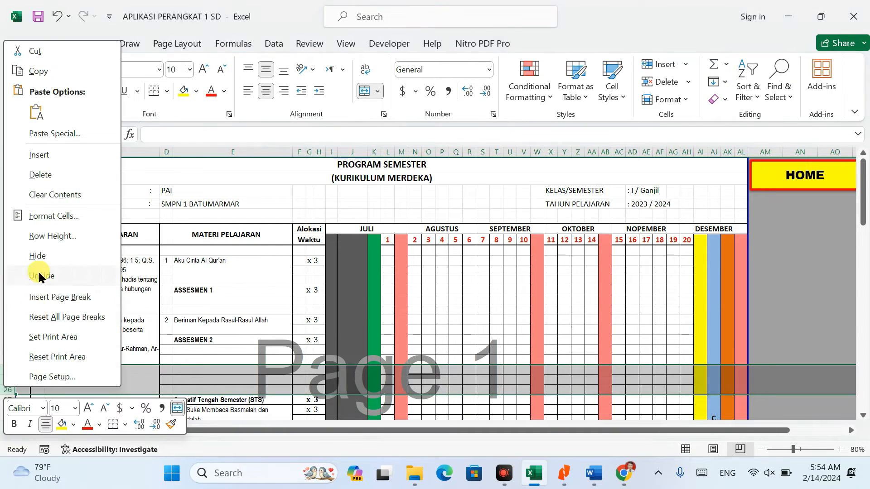
{"action": "left_click", "coordinate": [45, 253]}
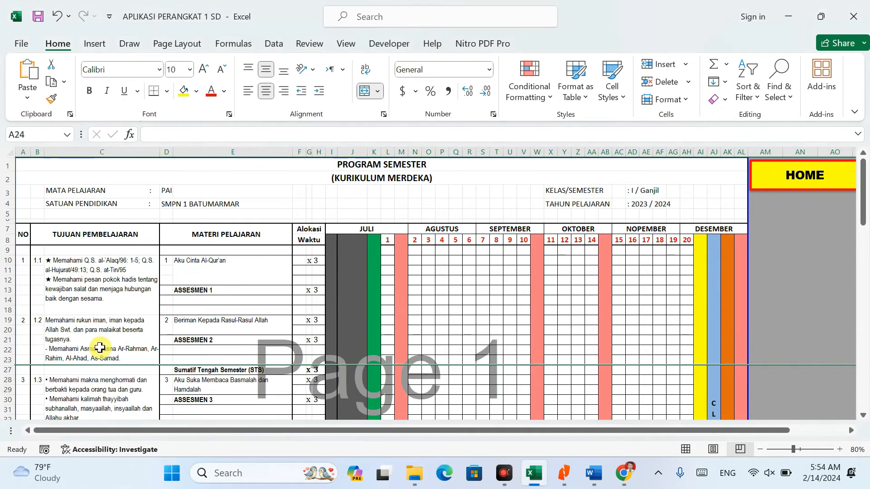
Step: Hide the empty rows 48 to 59 below material 1.5, above the total lesson hours
{"action": "scroll", "coordinate": [99, 349], "scroll_direction": "down", "scroll_amount": 5}
{"action": "scroll", "coordinate": [100, 349], "scroll_direction": "down", "scroll_amount": 5}
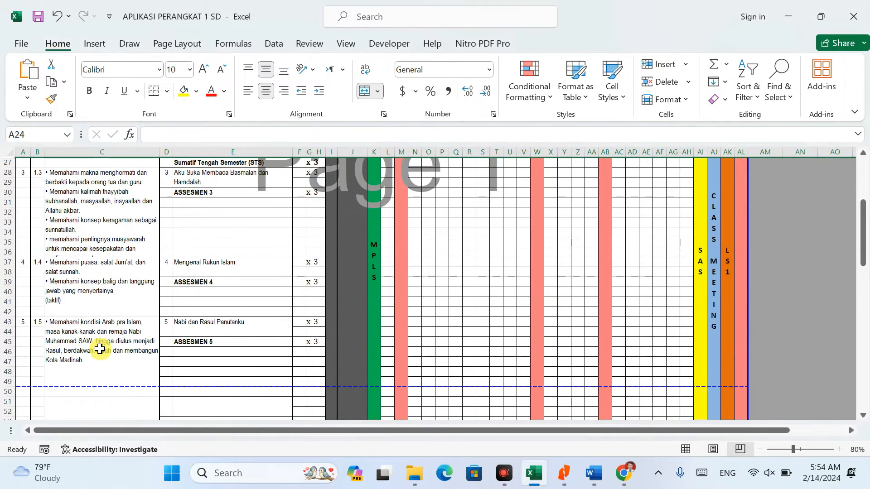
{"action": "left_click_drag", "start_coordinate": [6, 254], "coordinate": [1, 362]}
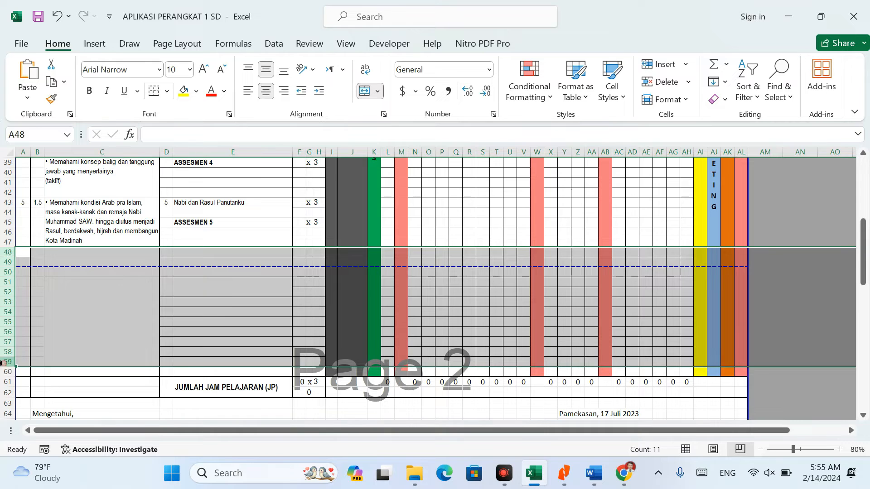
{"action": "right_click", "coordinate": [1, 362]}
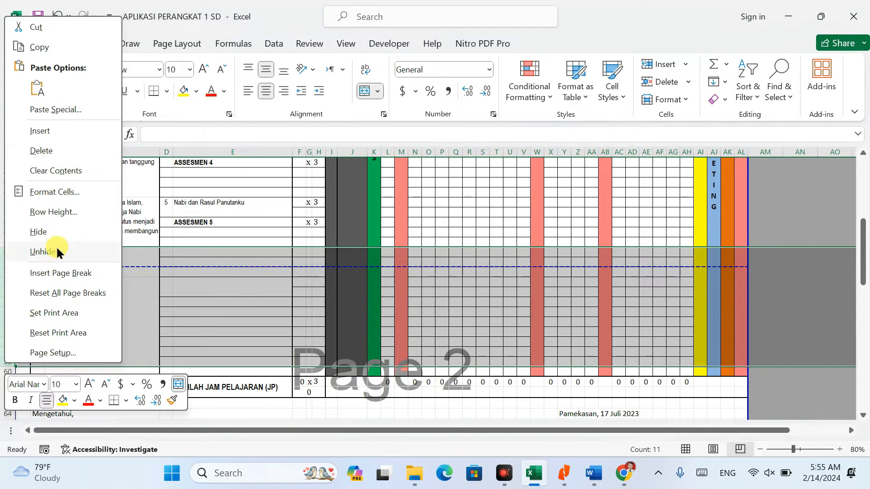
{"action": "left_click", "coordinate": [51, 231]}
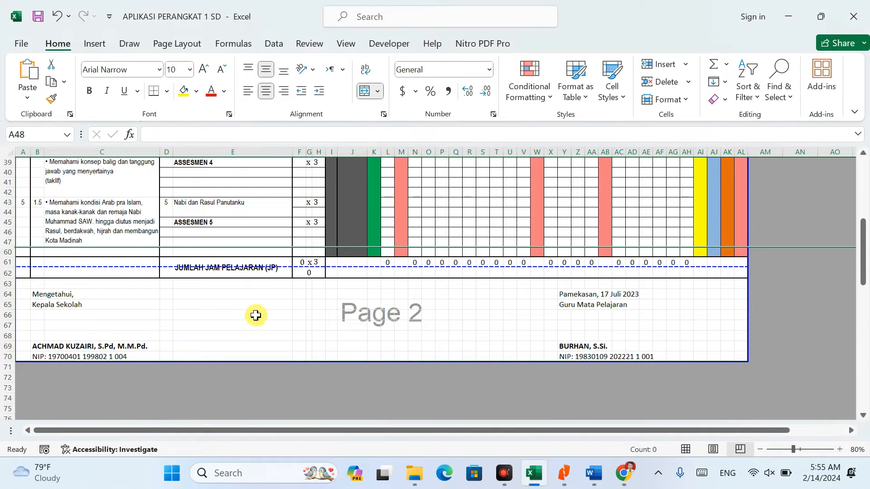
Step: Check the layout of the semester program table for remaining empty rows
{"action": "scroll", "coordinate": [255, 315], "scroll_direction": "up", "scroll_amount": 2}
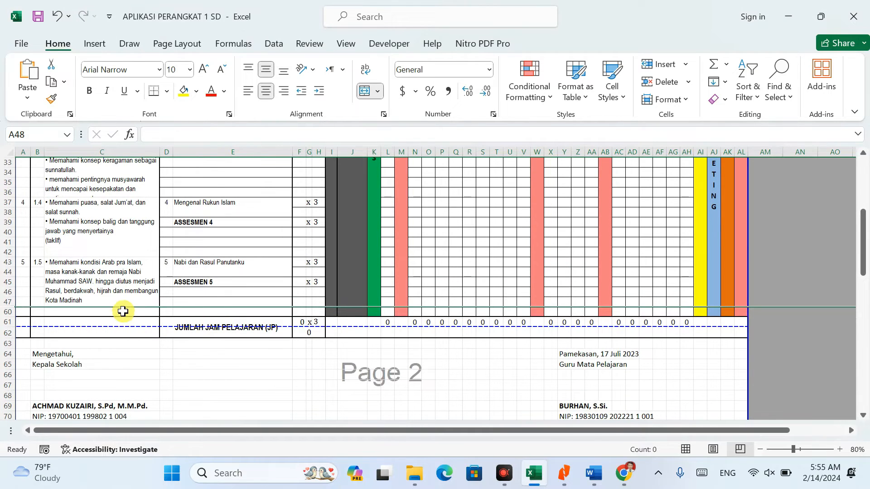
{"action": "scroll", "coordinate": [239, 326], "scroll_direction": "up", "scroll_amount": 6}
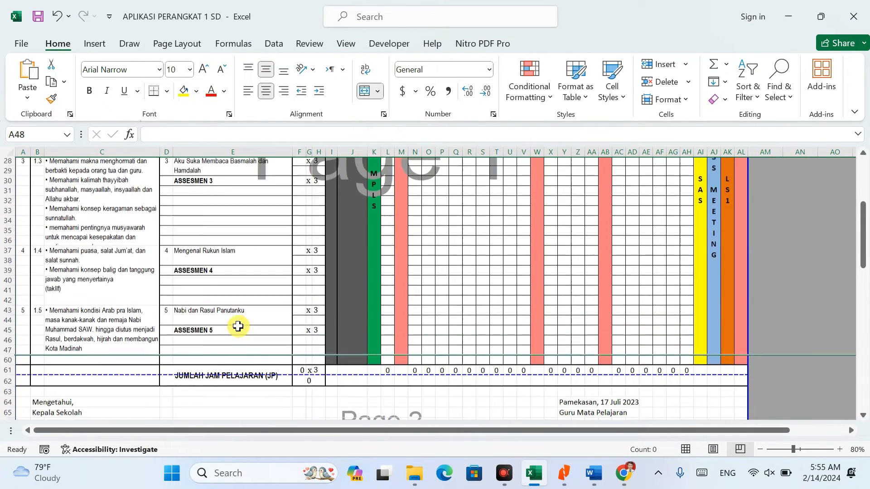
{"action": "scroll", "coordinate": [239, 324], "scroll_direction": "up", "scroll_amount": 4}
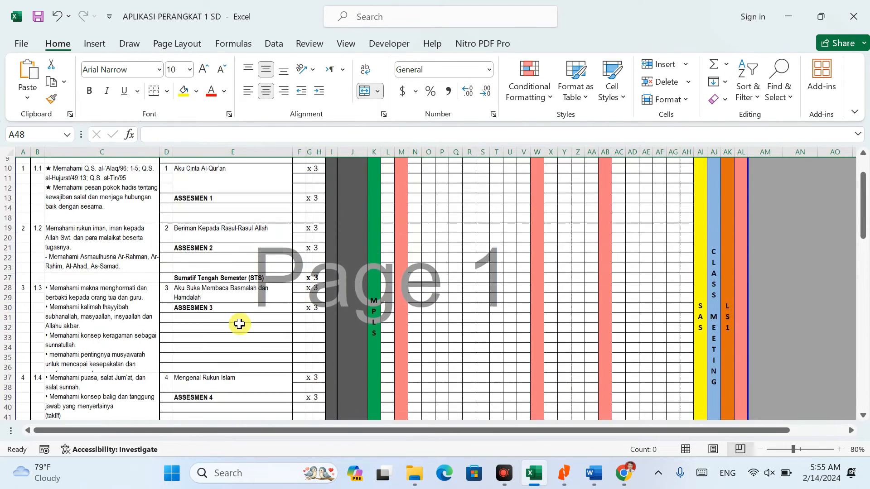
{"action": "scroll", "coordinate": [239, 324], "scroll_direction": "up", "scroll_amount": 1}
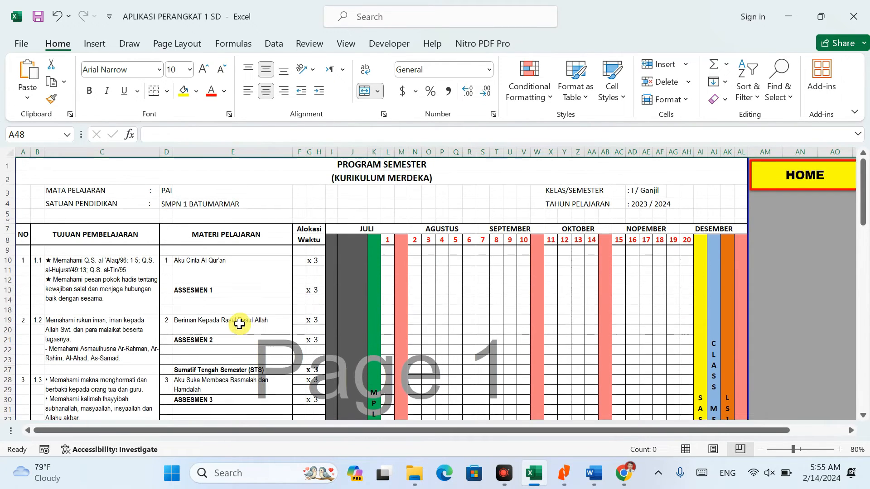
{"action": "scroll", "coordinate": [90, 327], "scroll_direction": "down", "scroll_amount": 3}
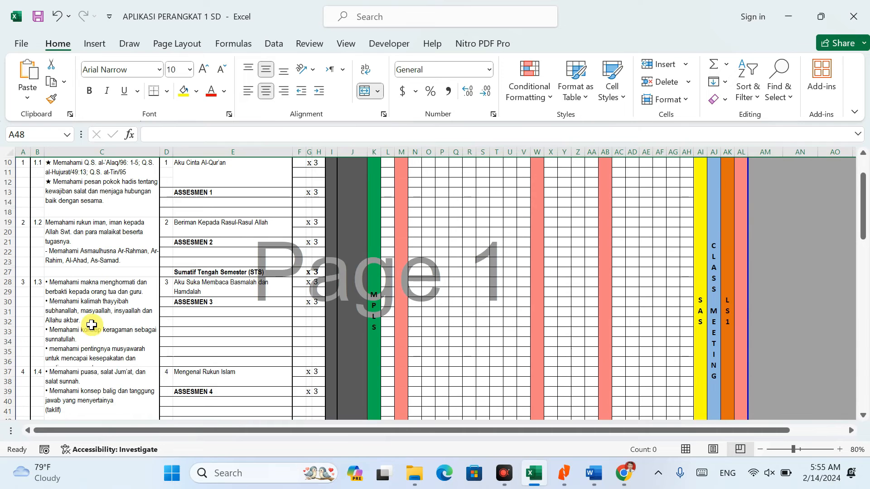
Step: Undo the last row hiding and hide the empty rows 48 to 59 above the total lesson hours again
{"action": "scroll", "coordinate": [91, 325], "scroll_direction": "down", "scroll_amount": 6}
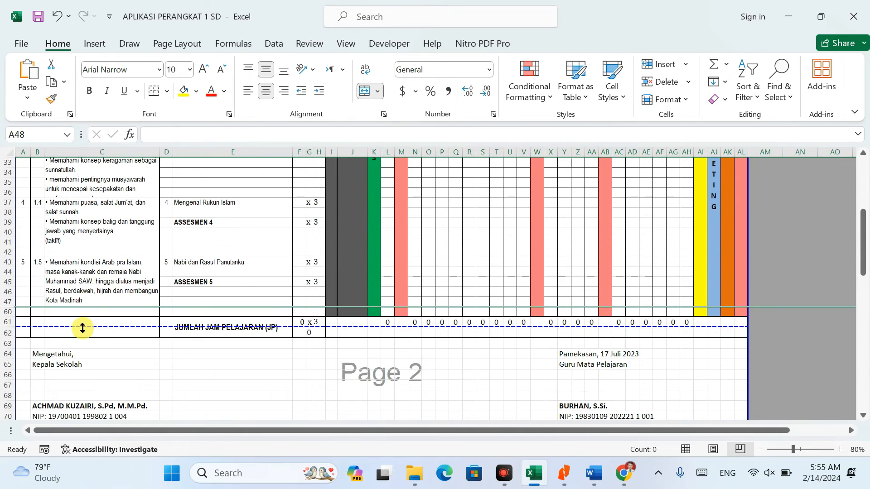
{"action": "key", "text": "ctrl+z"}
{"action": "left_click", "coordinate": [66, 338]}
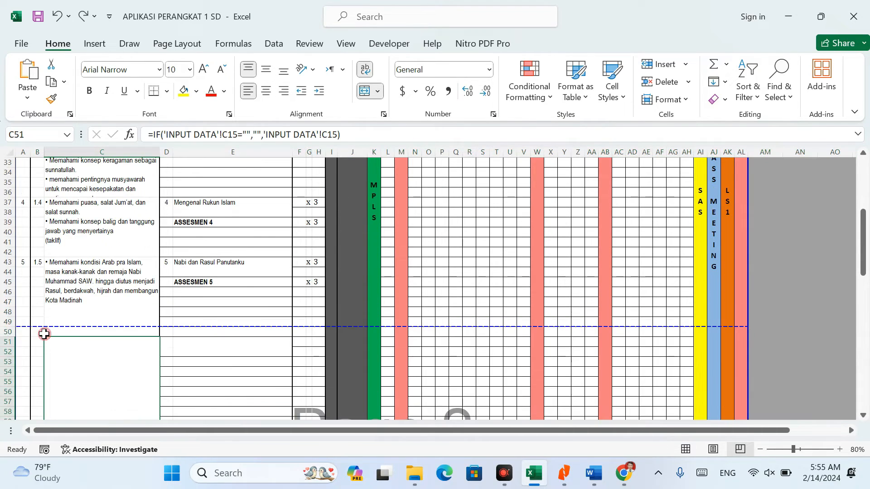
{"action": "left_click_drag", "start_coordinate": [7, 312], "coordinate": [6, 406]}
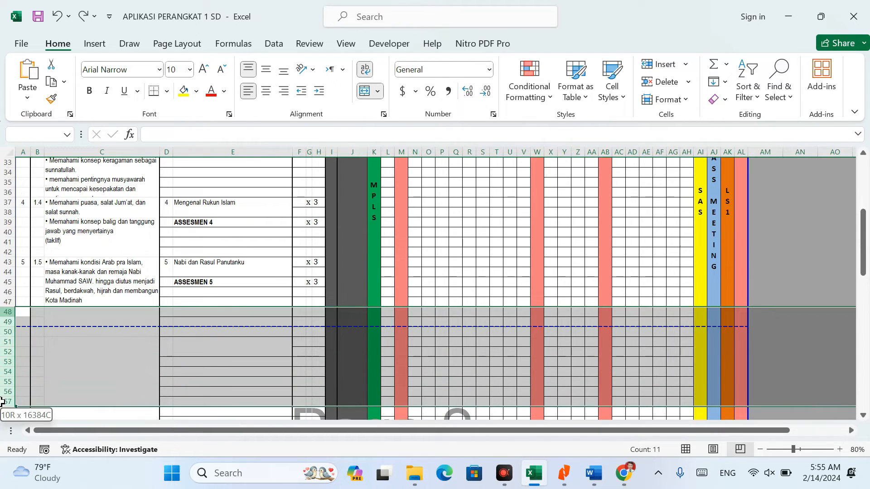
{"action": "right_click", "coordinate": [6, 406]}
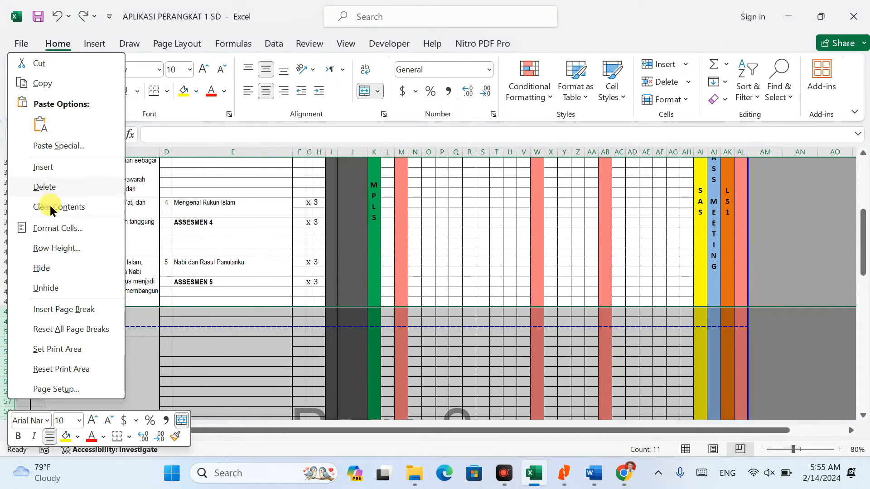
{"action": "left_click", "coordinate": [27, 269]}
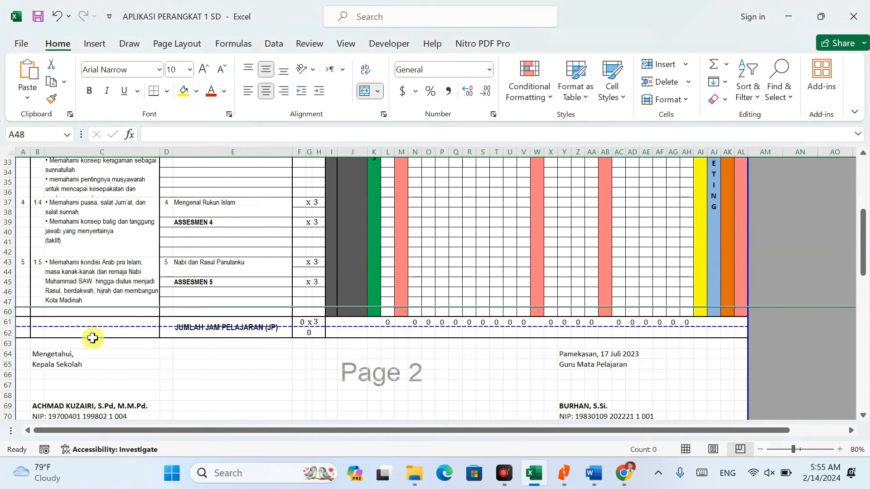
Step: Insert one blank row at row 60, above the JUMLAH JAM PELAJARAN (JP) row
{"action": "right_click", "coordinate": [5, 312]}
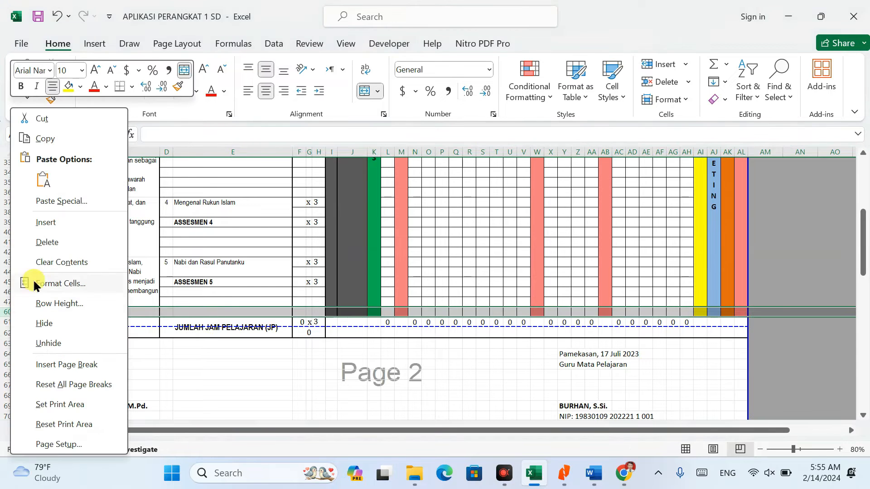
{"action": "left_click", "coordinate": [44, 218]}
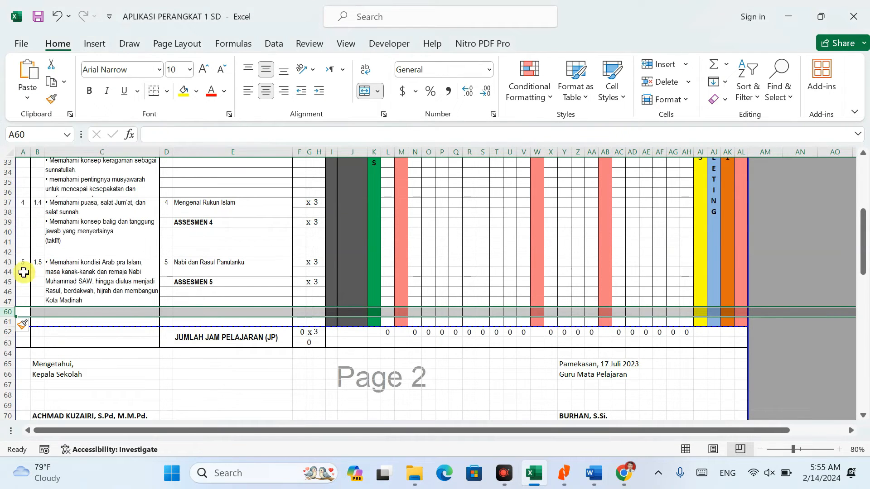
Step: Try inserting a blank row at row 42, below ASSESMEN 4, and undo the insertion
{"action": "right_click", "coordinate": [6, 252]}
{"action": "left_click", "coordinate": [43, 221]}
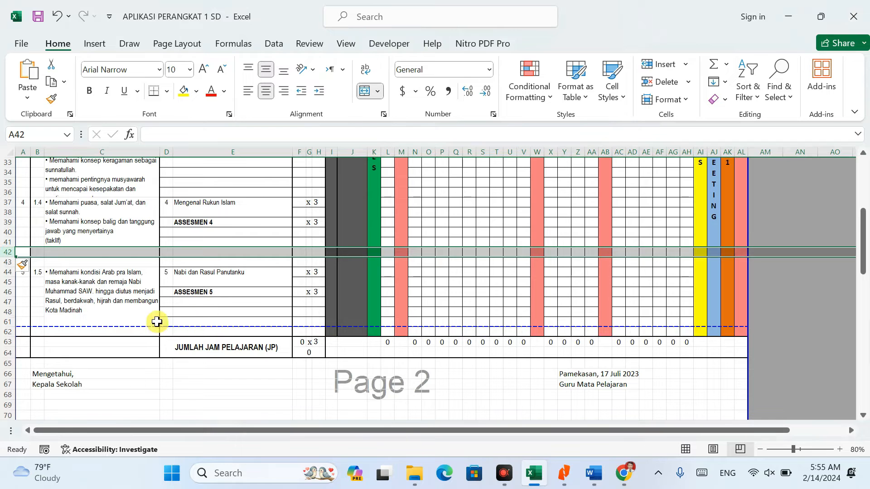
{"action": "key", "text": "ctrl+z"}
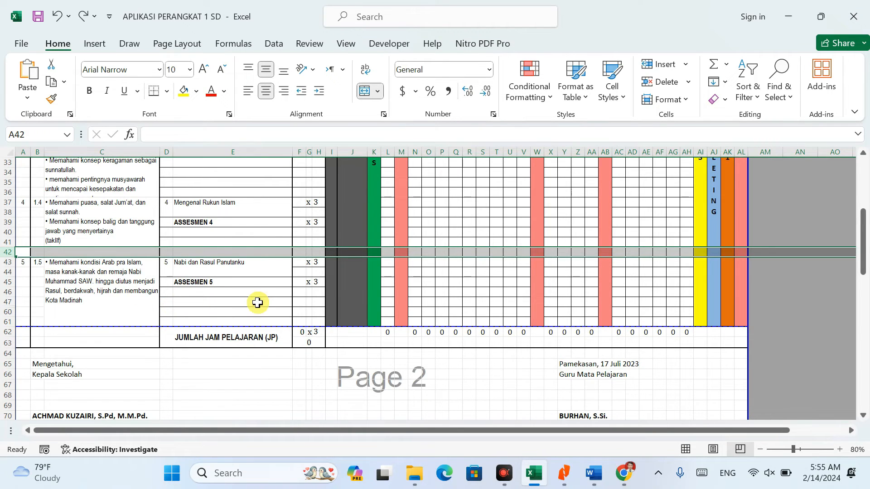
Step: Set the number of meetings in Alokasi Waktu for Aku Cinta Al-Qur'an to 3
{"action": "scroll", "coordinate": [256, 302], "scroll_direction": "up", "scroll_amount": 1}
{"action": "scroll", "coordinate": [257, 302], "scroll_direction": "up", "scroll_amount": 8}
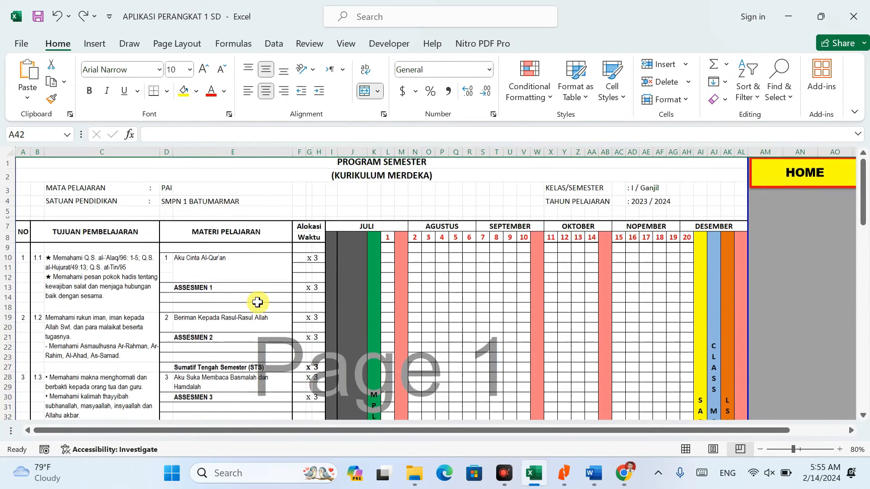
{"action": "left_click", "coordinate": [299, 260]}
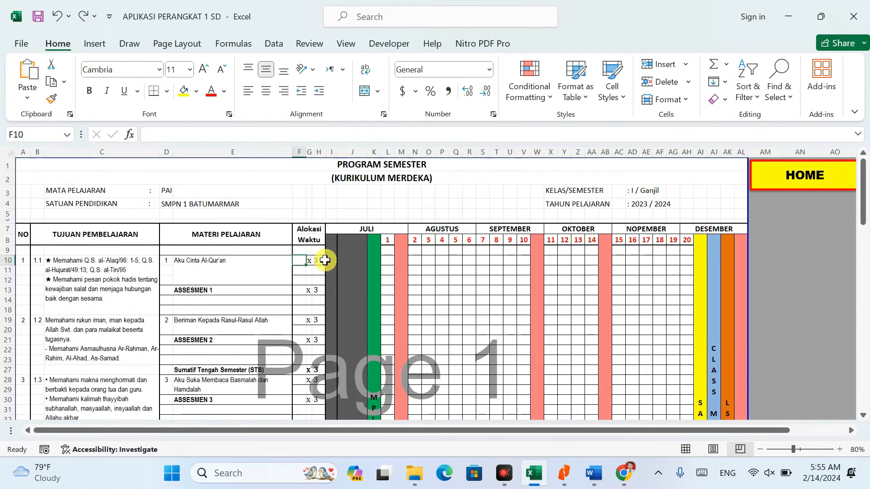
{"action": "left_click", "coordinate": [318, 261]}
{"action": "left_click", "coordinate": [303, 261]}
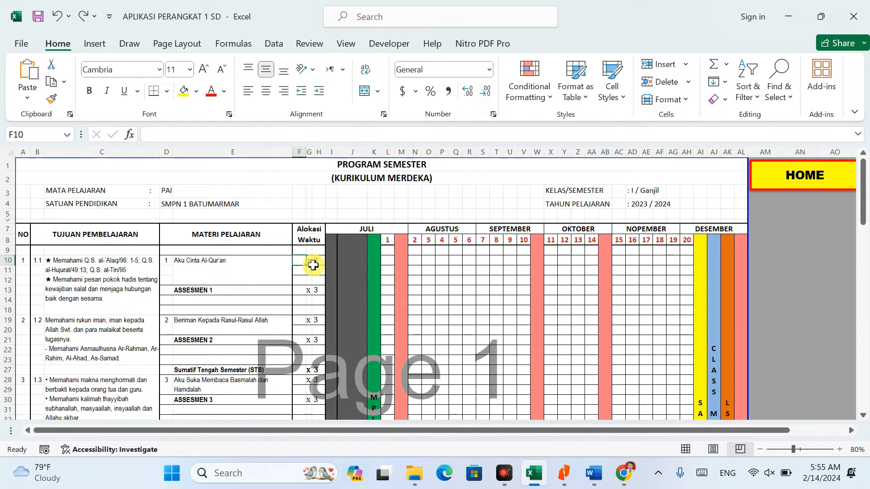
{"action": "type", "text": "3"}
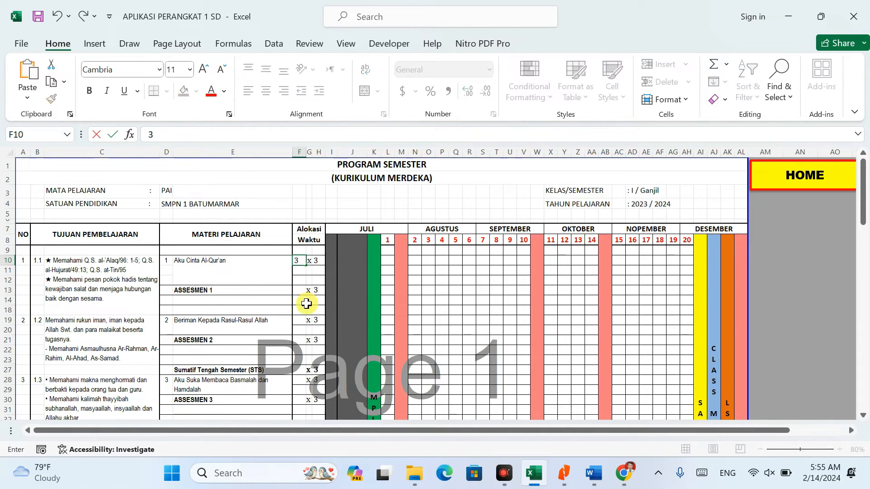
{"action": "left_click", "coordinate": [306, 299]}
{"action": "left_click", "coordinate": [301, 261]}
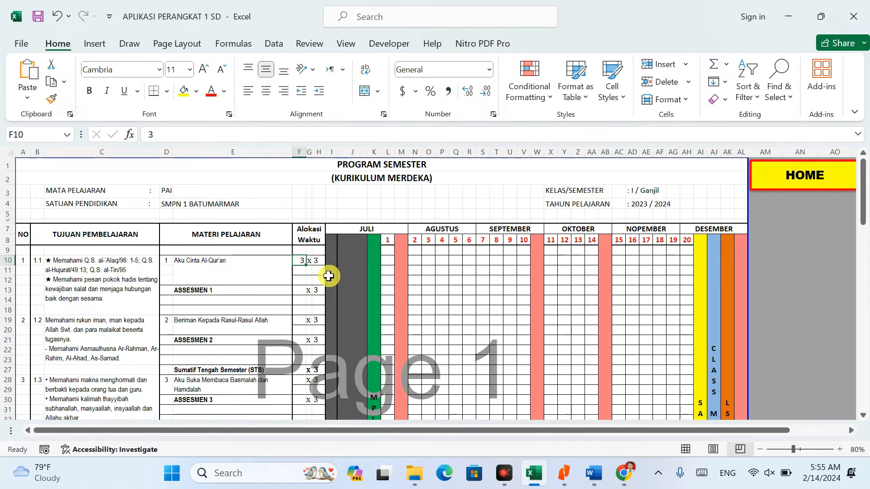
{"action": "left_click", "coordinate": [320, 261]}
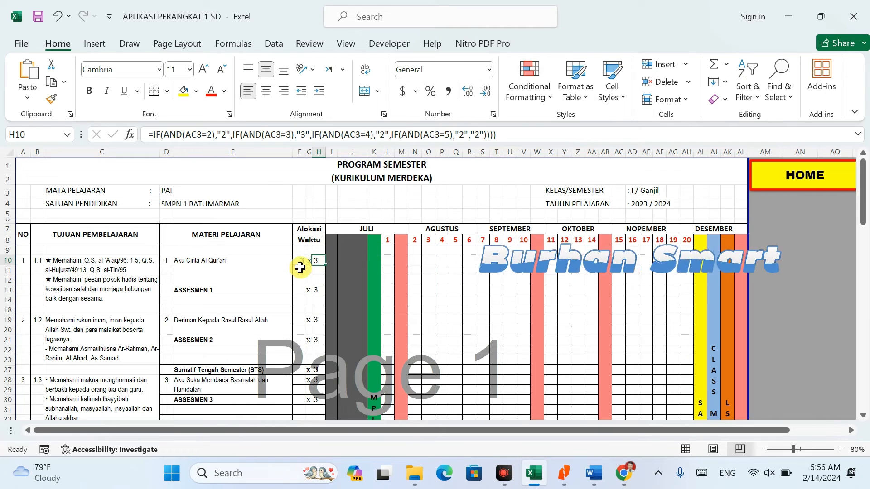
Step: Enter 3 lesson hours for Aku Cinta Al-Qur'an in each of weeks 1, 2 and 3
{"action": "left_click", "coordinate": [389, 261]}
{"action": "type", "text": "3"}
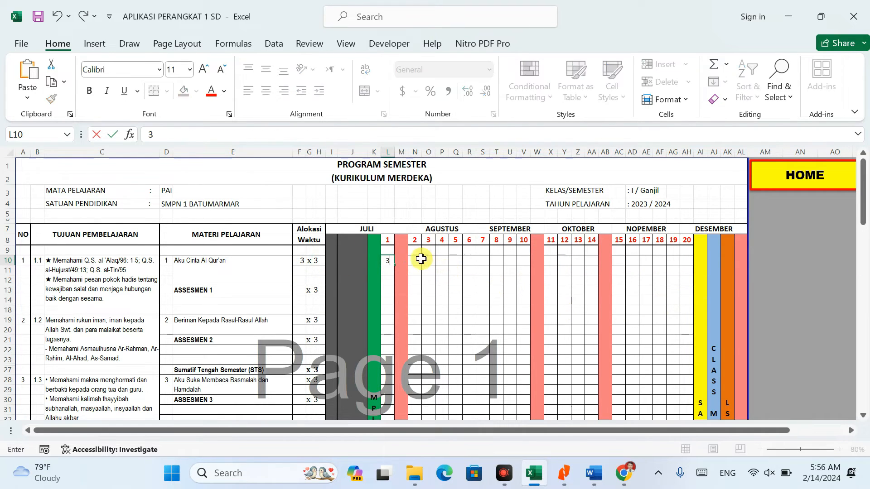
{"action": "left_click", "coordinate": [415, 258]}
{"action": "type", "text": "3"}
{"action": "left_click", "coordinate": [431, 259]}
{"action": "type", "text": "3"}
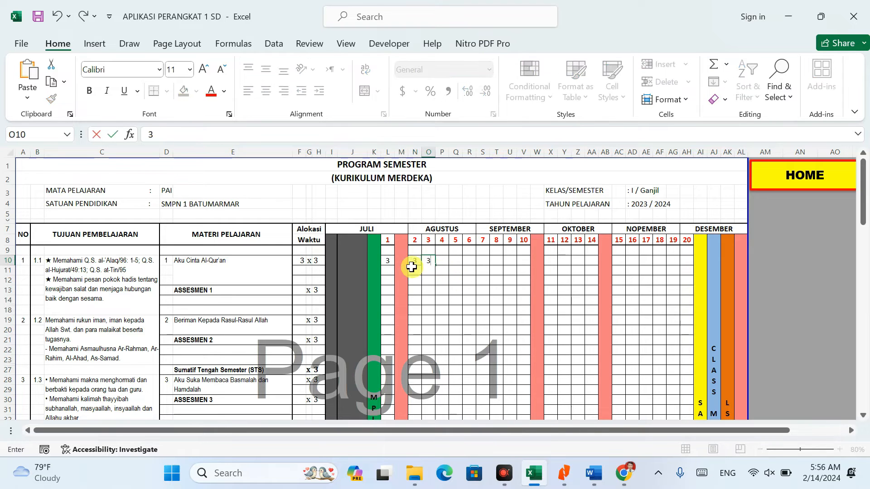
{"action": "left_click", "coordinate": [382, 267]}
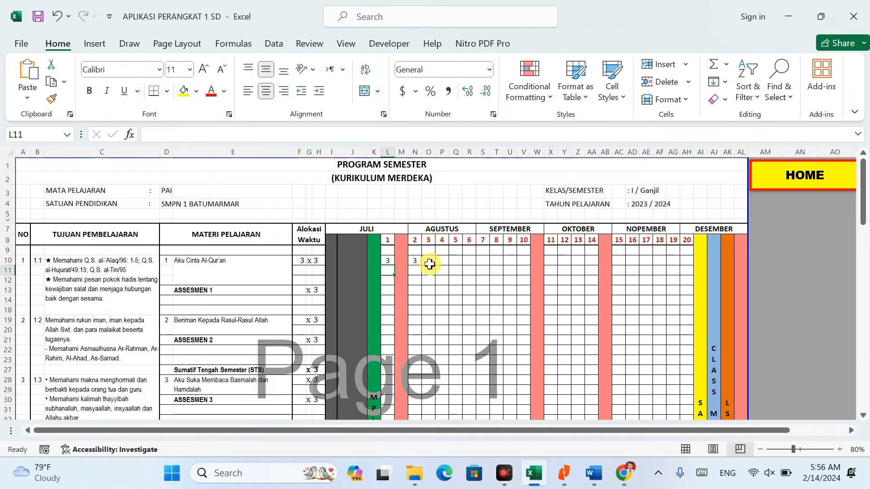
{"action": "left_click", "coordinate": [252, 273]}
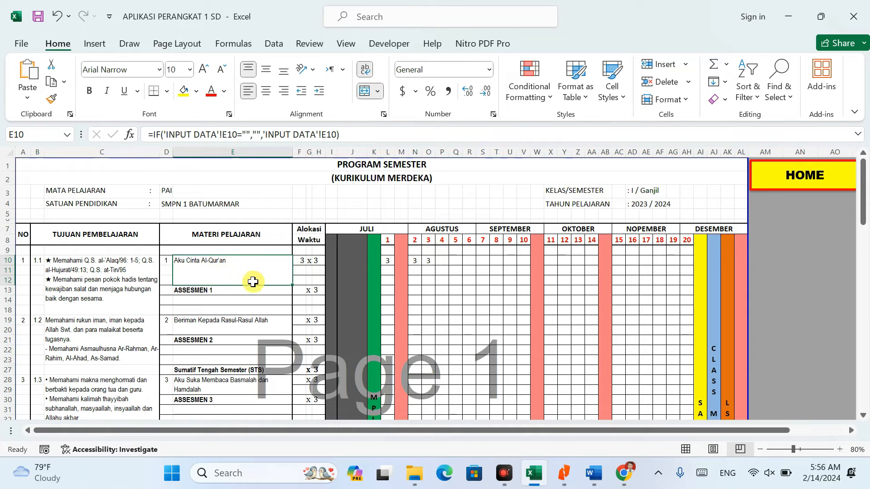
Step: Set the ASSESMEN 1 allocation to 1 meeting and enter its 3 lesson hours in week 4
{"action": "left_click", "coordinate": [298, 290]}
{"action": "type", "text": "1"}
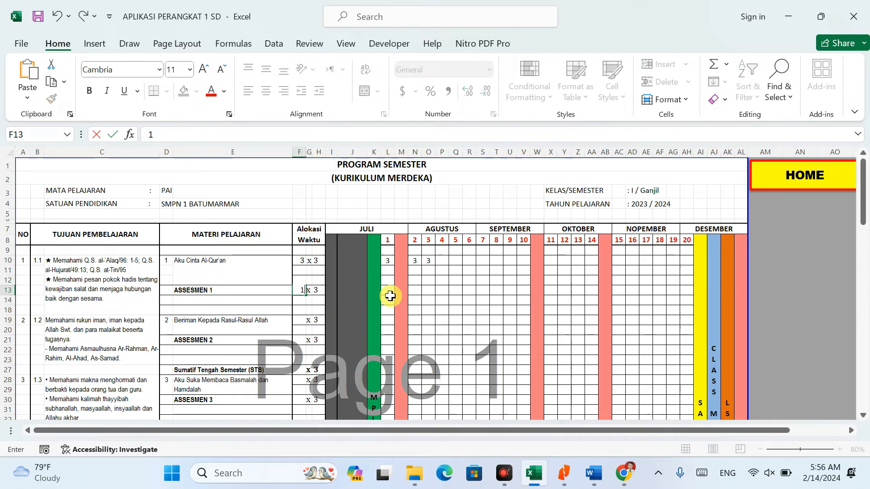
{"action": "left_click", "coordinate": [413, 297]}
{"action": "left_click", "coordinate": [443, 258]}
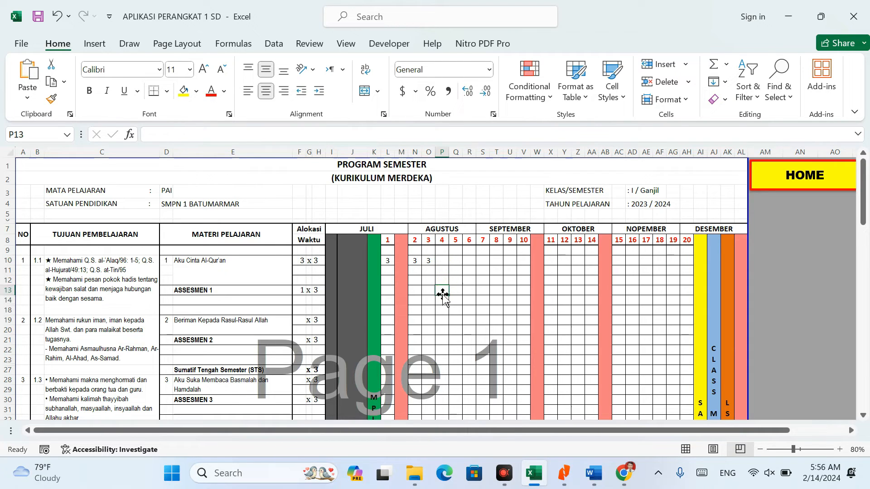
{"action": "left_click_drag", "start_coordinate": [439, 260], "coordinate": [442, 290]}
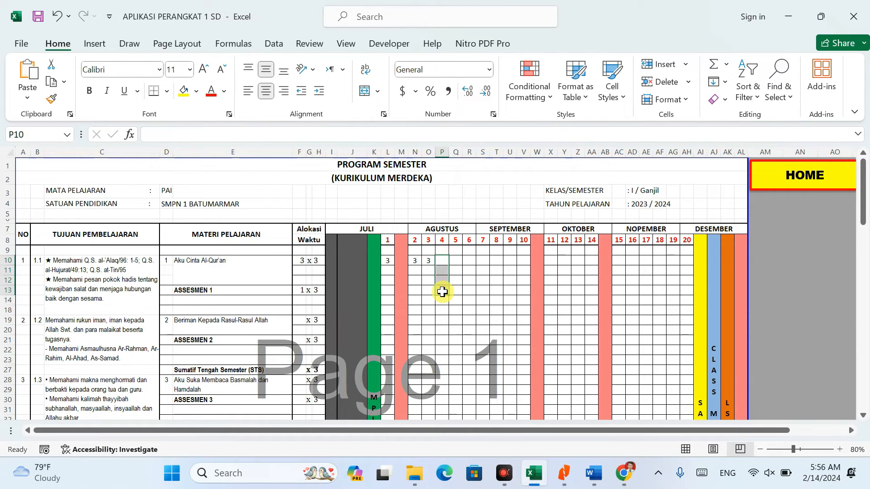
{"action": "left_click", "coordinate": [443, 291]}
{"action": "type", "text": "3"}
{"action": "left_click", "coordinate": [481, 320]}
Step: Set the number of meetings in Alokasi Waktu for Beriman Kepada Rasul-Rasul Allah to 3
{"action": "left_click", "coordinate": [301, 321]}
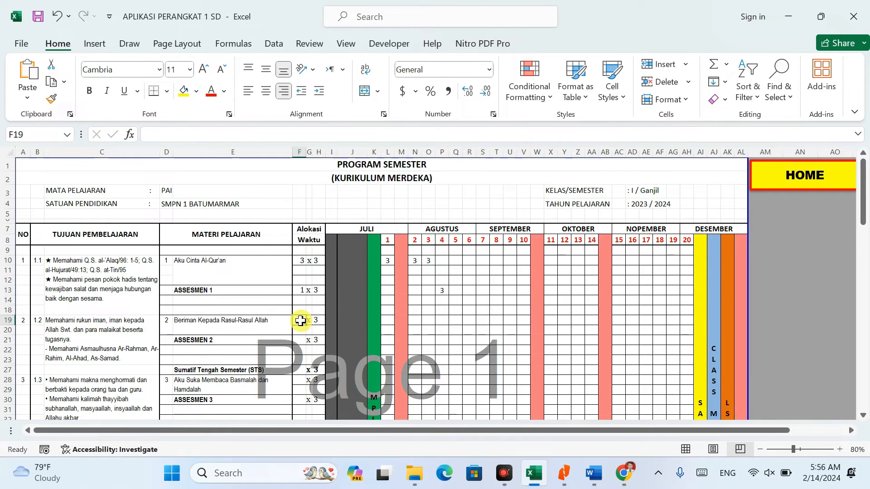
{"action": "type", "text": "3"}
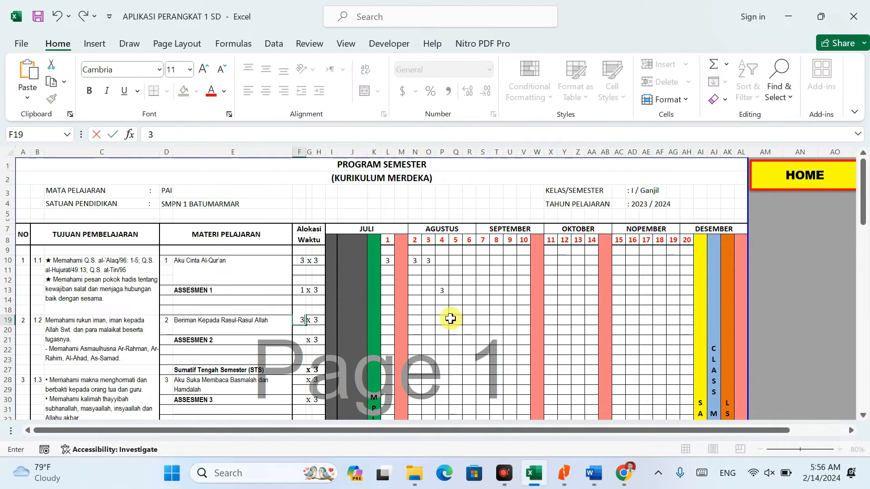
{"action": "left_click", "coordinate": [445, 291]}
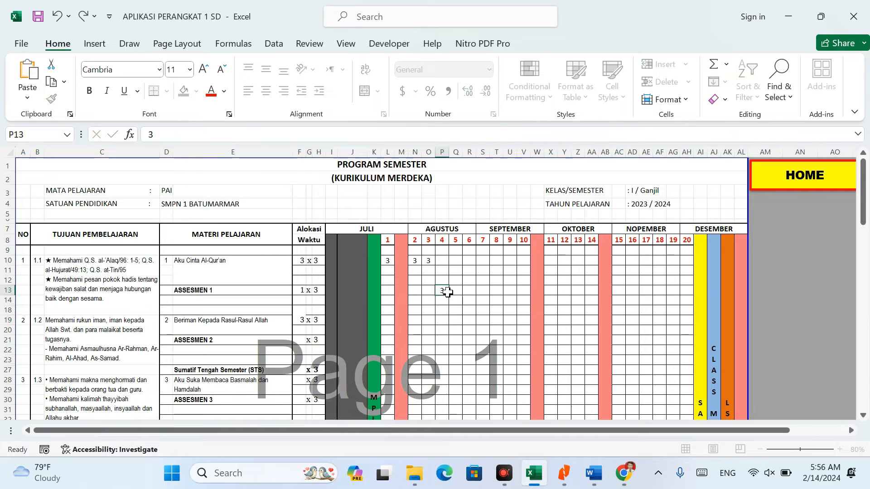
{"action": "left_click", "coordinate": [456, 291]}
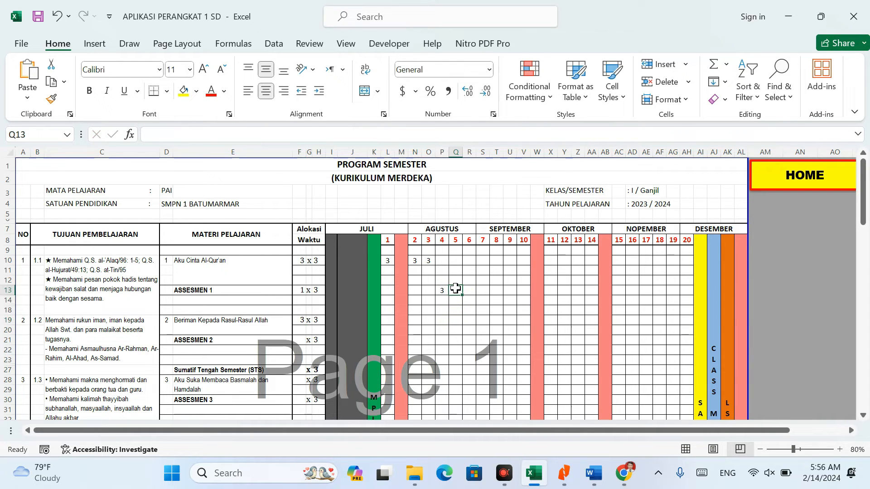
{"action": "left_click_drag", "start_coordinate": [456, 320], "coordinate": [455, 321]}
{"action": "left_click_drag", "start_coordinate": [301, 320], "coordinate": [334, 320]}
Step: Enter 3 lesson hours for Beriman Kepada Rasul-Rasul Allah in each of weeks 5, 6 and 7
{"action": "left_click", "coordinate": [454, 320]}
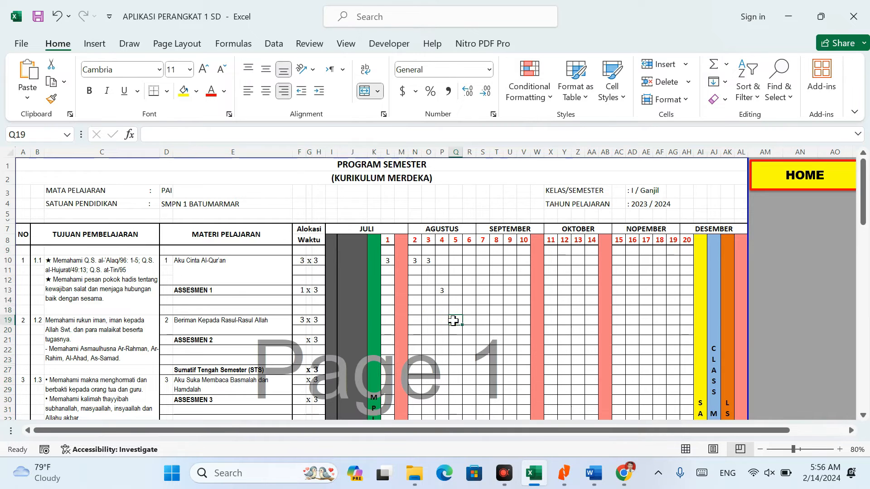
{"action": "type", "text": "3"}
{"action": "key", "text": "Tab"}
{"action": "type", "text": "3"}
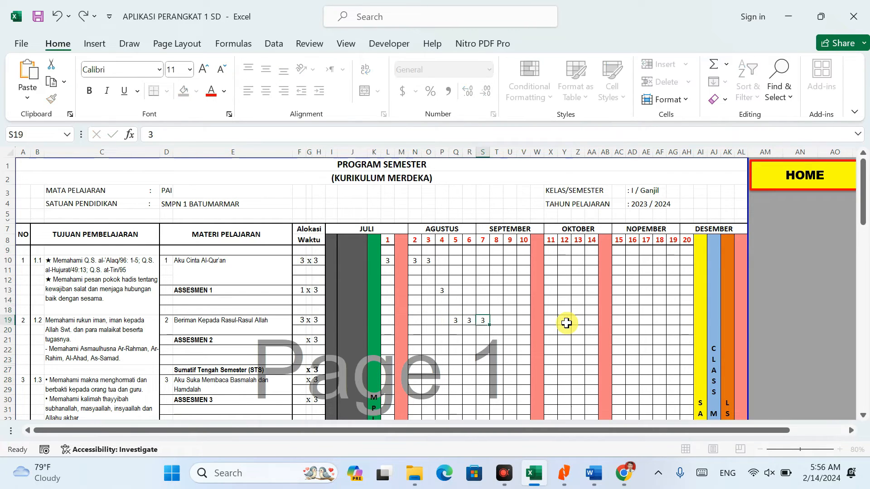
{"action": "key", "text": "Tab"}
{"action": "type", "text": "3"}
{"action": "key", "text": "Tab"}
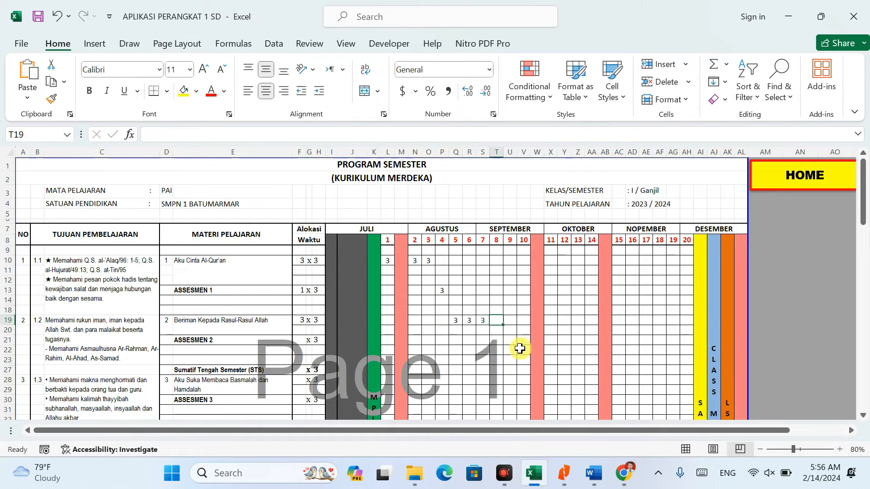
Step: Set the ASSESMEN 2 allocation to 1 meeting and enter its 3 lesson hours in week 8
{"action": "left_click", "coordinate": [301, 340]}
{"action": "type", "text": "1"}
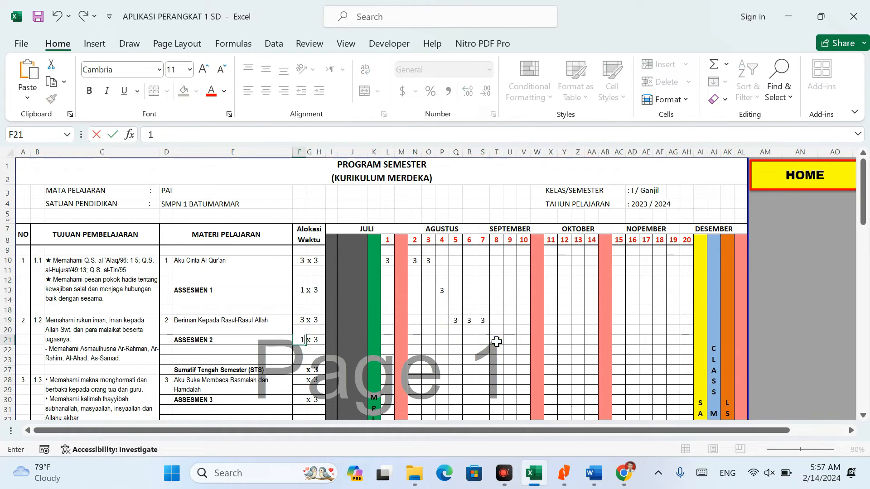
{"action": "left_click", "coordinate": [496, 341]}
{"action": "type", "text": "3"}
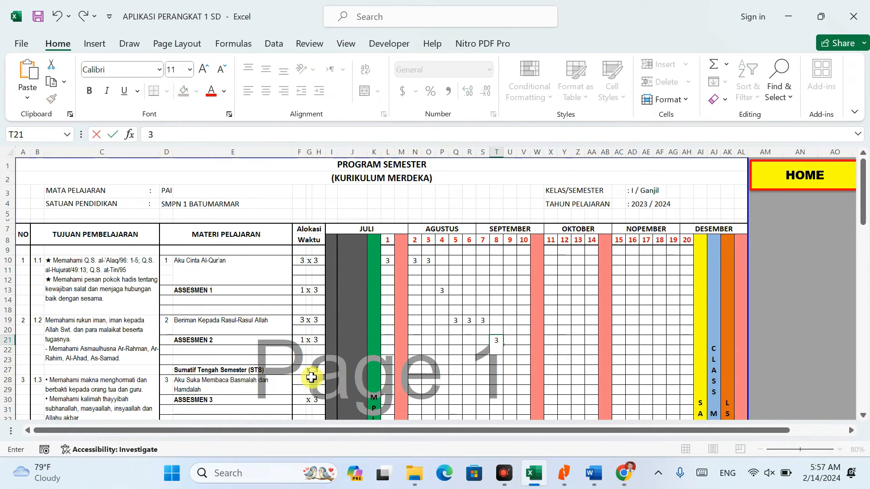
Step: Enter 3 meetings as the time allocation for Sumatif Tengah Semester (STS)
{"action": "left_click", "coordinate": [301, 369]}
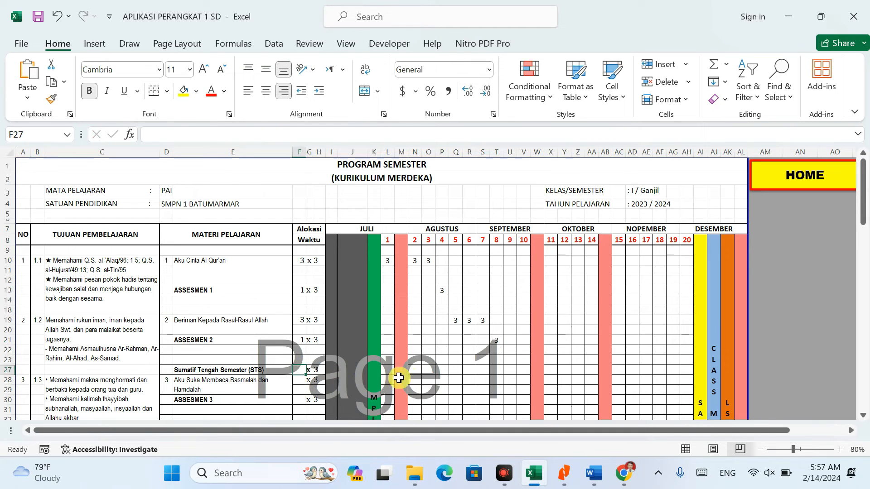
{"action": "type", "text": "3"}
{"action": "scroll", "coordinate": [487, 377], "scroll_direction": "down", "scroll_amount": 1}
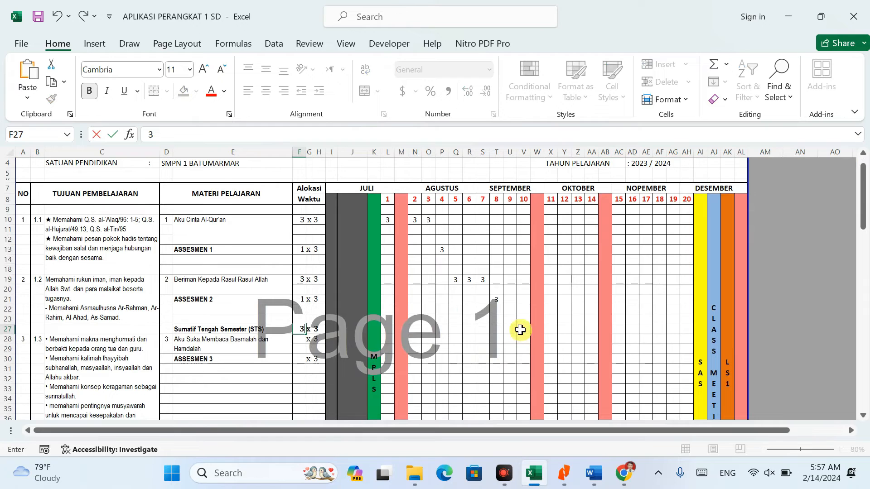
{"action": "left_click", "coordinate": [466, 339]}
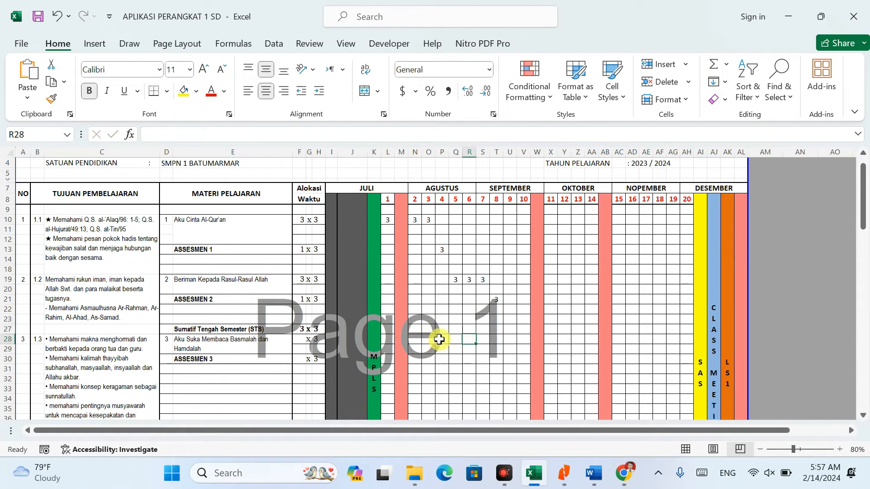
Step: Change the number of meetings allocated to Sumatif Tengah Semester (STS) to 1
{"action": "left_click", "coordinate": [301, 329]}
{"action": "type", "text": "1"}
{"action": "left_click", "coordinate": [481, 332]}
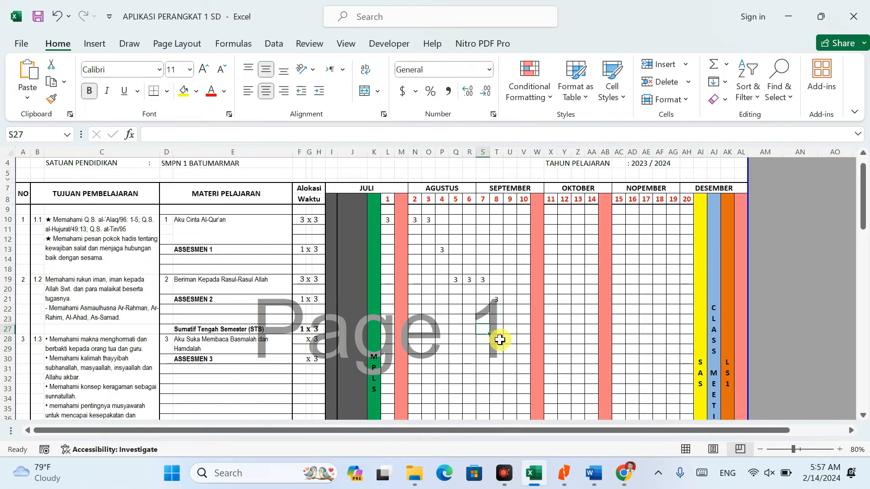
Step: Enter 3 lesson hours for Sumatif Tengah Semester (STS) in week 8
{"action": "left_click", "coordinate": [496, 332]}
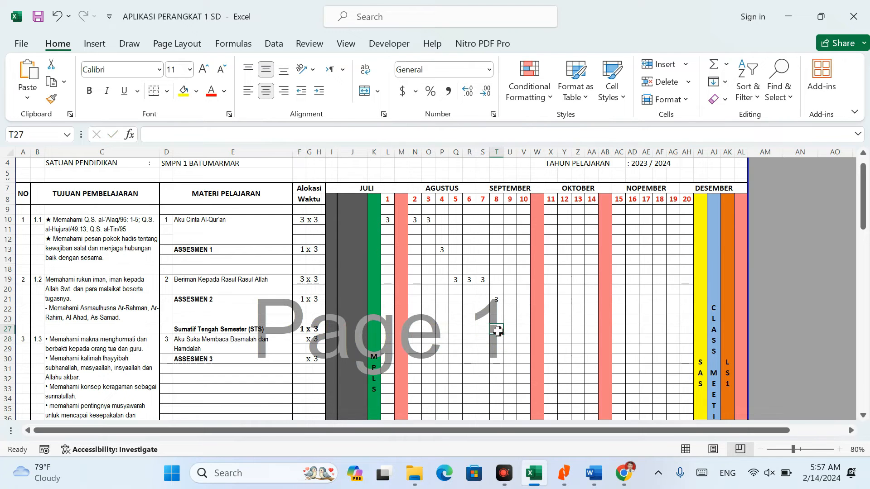
{"action": "type", "text": "3"}
{"action": "left_click", "coordinate": [505, 369]}
{"action": "left_click", "coordinate": [497, 333]}
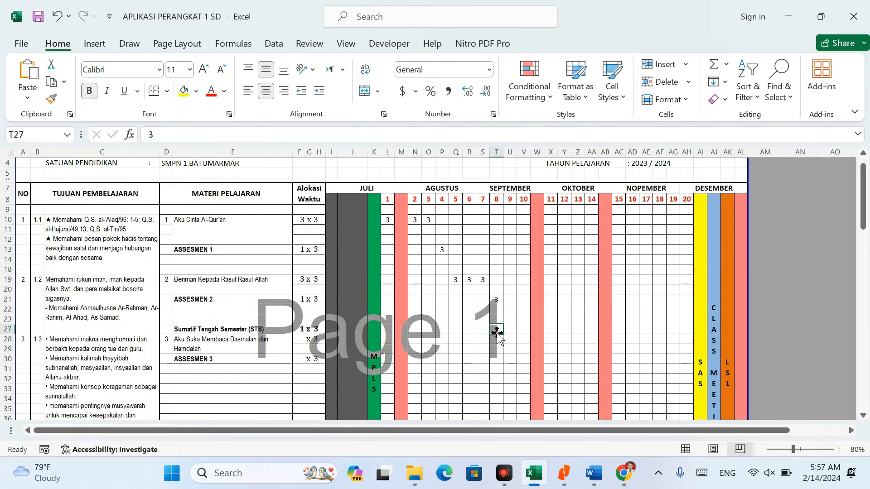
{"action": "left_click", "coordinate": [494, 298]}
{"action": "left_click", "coordinate": [492, 328]}
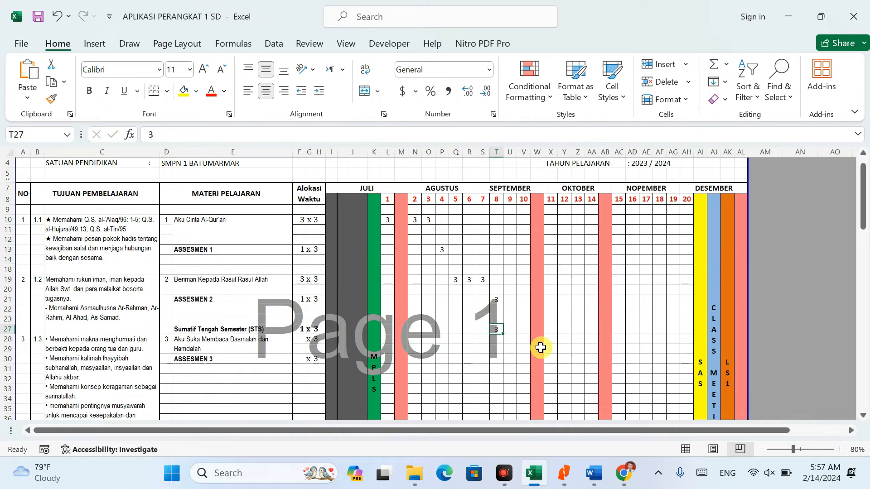
{"action": "scroll", "coordinate": [540, 348], "scroll_direction": "up", "scroll_amount": 2}
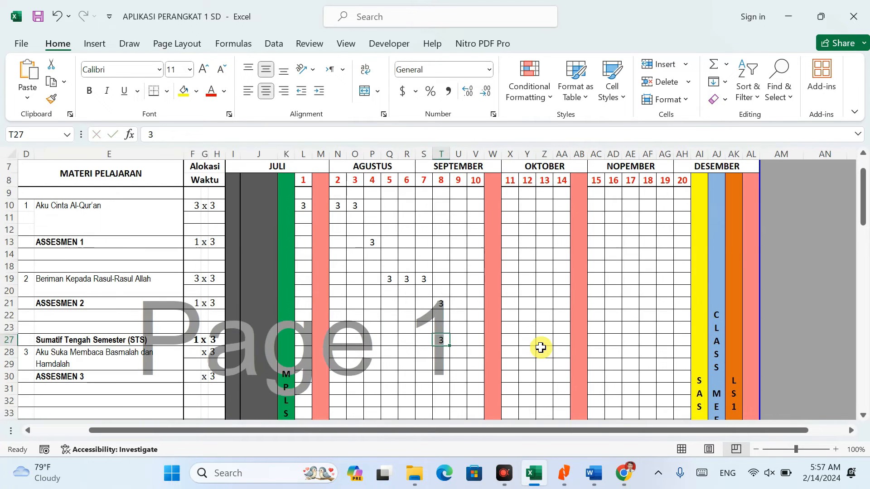
Step: Enter 3 lesson hours for Sumatif Tengah Semester (STS) in week 9 and allocate 3 meetings to Aku Suka Membaca Basmalah dan Hamdalah
{"action": "left_click", "coordinate": [462, 341]}
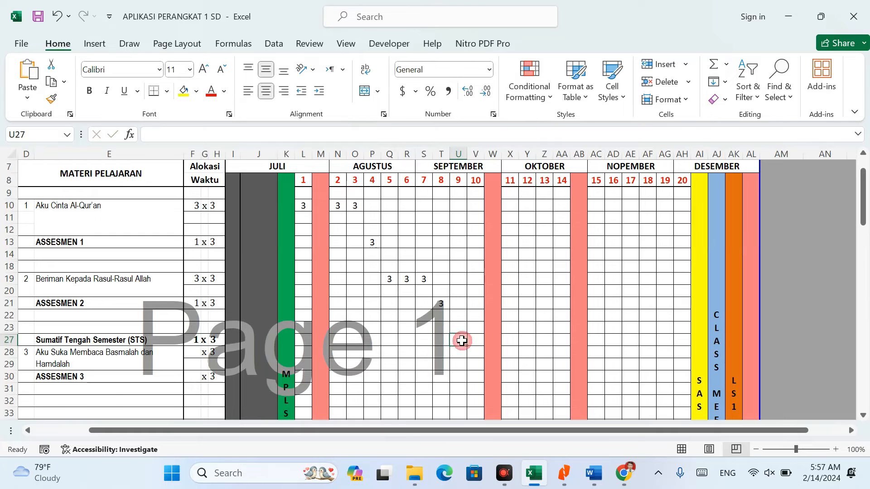
{"action": "type", "text": "3"}
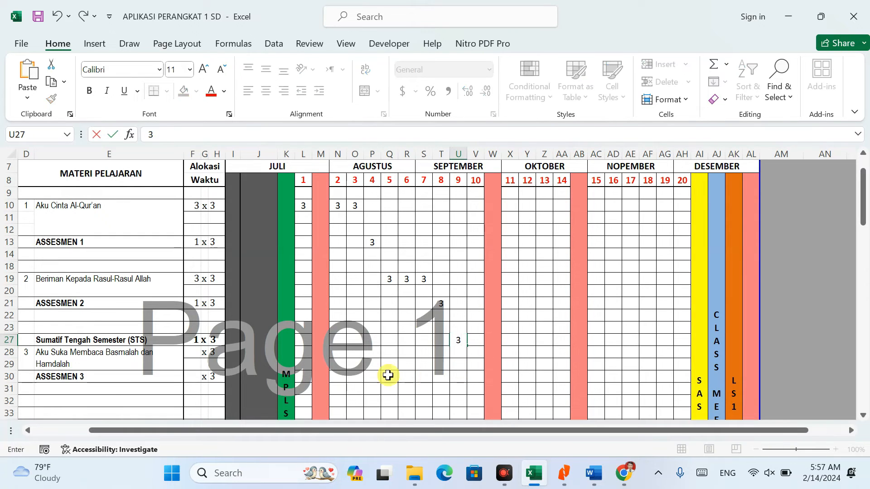
{"action": "left_click", "coordinate": [201, 353]}
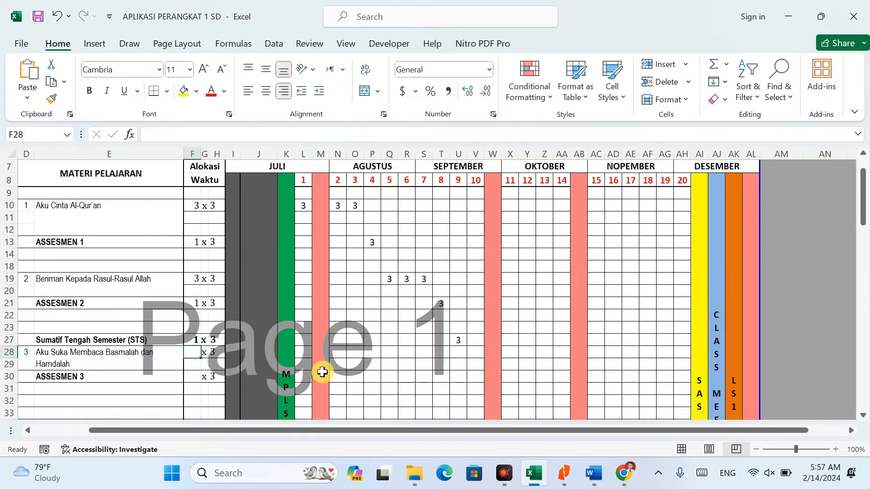
{"action": "type", "text": "3"}
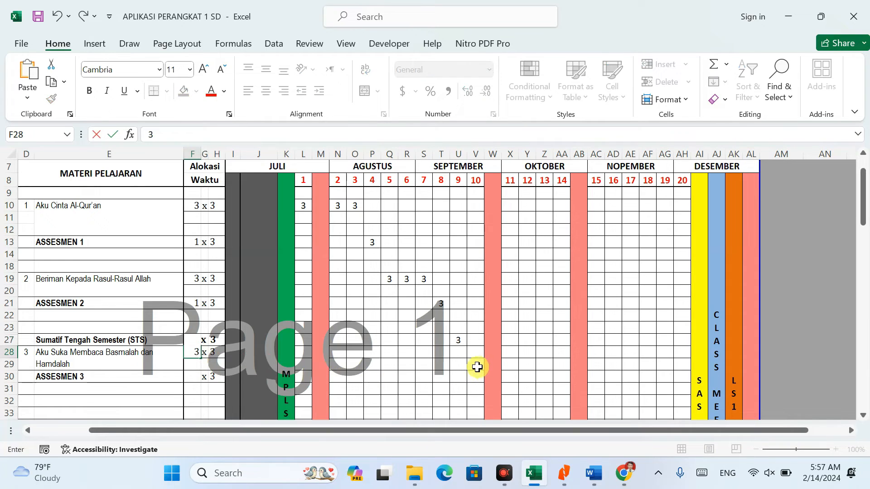
Step: Enter 3 lesson hours for Aku Suka Membaca Basmalah dan Hamdalah in each of weeks 10, 11 and 12
{"action": "left_click", "coordinate": [478, 352]}
{"action": "type", "text": "3"}
{"action": "left_click", "coordinate": [509, 351]}
{"action": "type", "text": "3"}
{"action": "left_click", "coordinate": [527, 351]}
{"action": "type", "text": "3"}
{"action": "key", "text": "Return"}
Step: Set the ASSESMEN 3 allocation to 1 meeting and enter its 3 lesson hours in week 13
{"action": "left_click", "coordinate": [194, 377]}
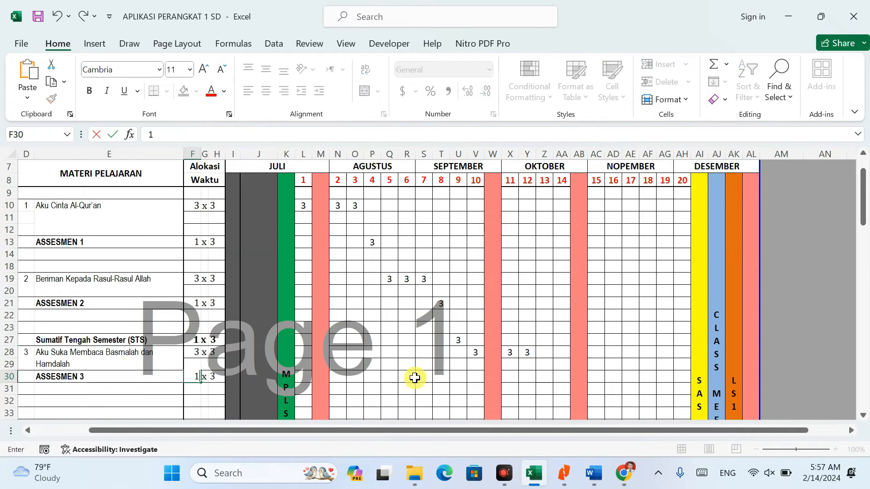
{"action": "left_click", "coordinate": [542, 377]}
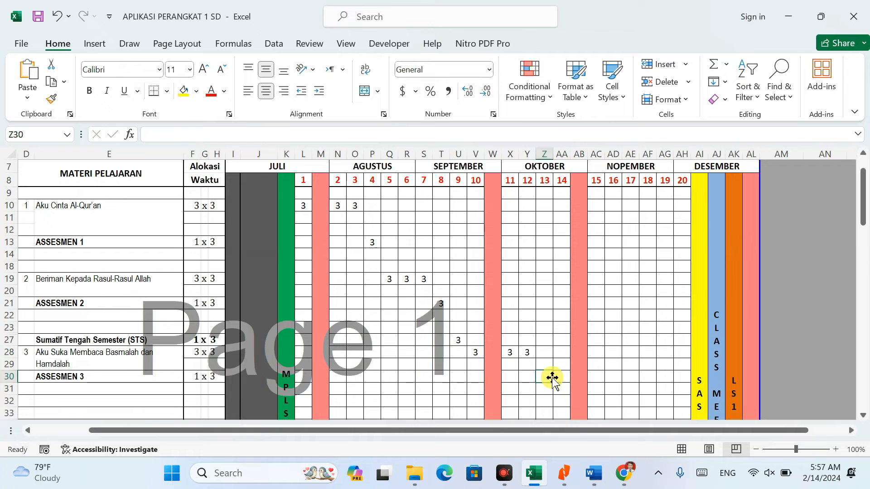
{"action": "type", "text": "3"}
Step: Allocate 2 meetings to Mengenal Rukun Islam and enter 3 lesson hours in each of weeks 14 and 15
{"action": "scroll", "coordinate": [334, 386], "scroll_direction": "down", "scroll_amount": 2}
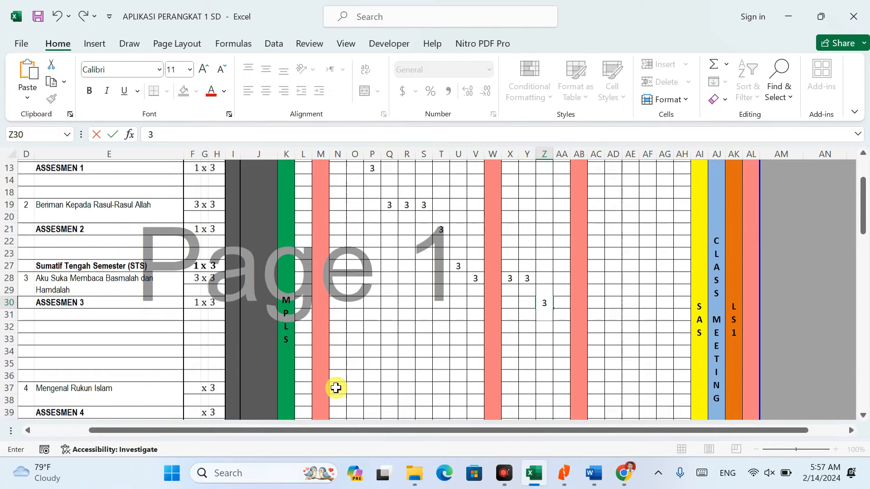
{"action": "left_click", "coordinate": [191, 386]}
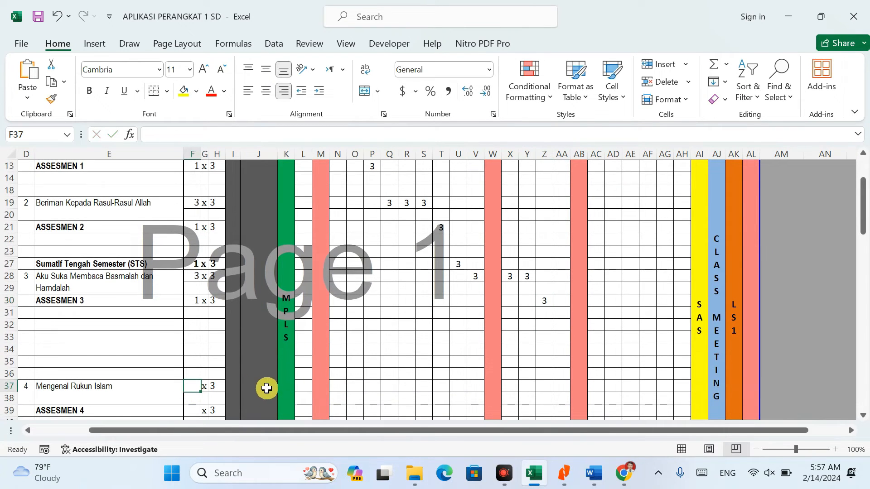
{"action": "type", "text": "2"}
{"action": "left_click", "coordinate": [459, 398]}
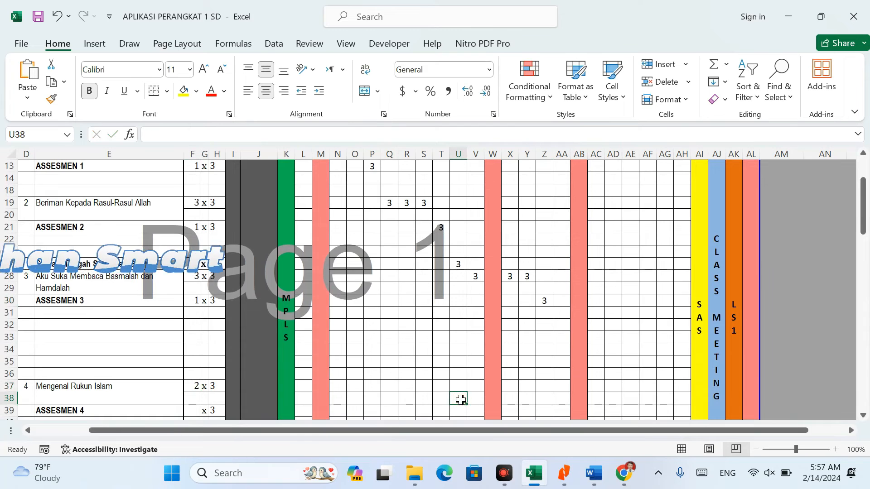
{"action": "left_click", "coordinate": [561, 387]}
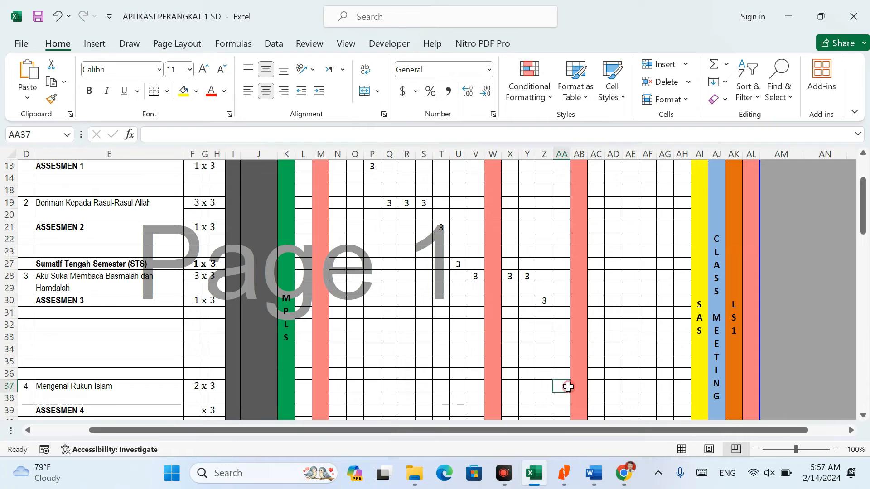
{"action": "type", "text": "3"}
{"action": "left_click", "coordinate": [598, 386]}
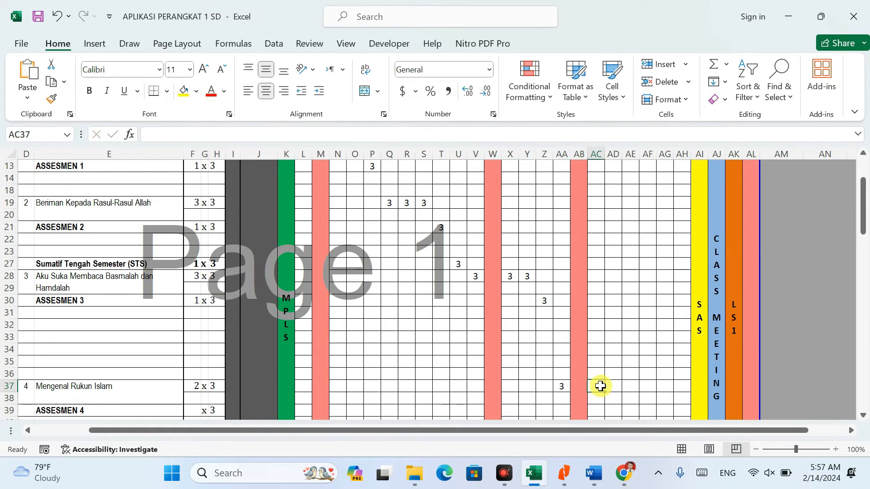
{"action": "type", "text": "3"}
{"action": "left_click", "coordinate": [628, 387]}
Step: Set the ASSESMEN 4 allocation to 1 meeting and enter its 3 lesson hours in week 16
{"action": "scroll", "coordinate": [594, 410], "scroll_direction": "down", "scroll_amount": 3}
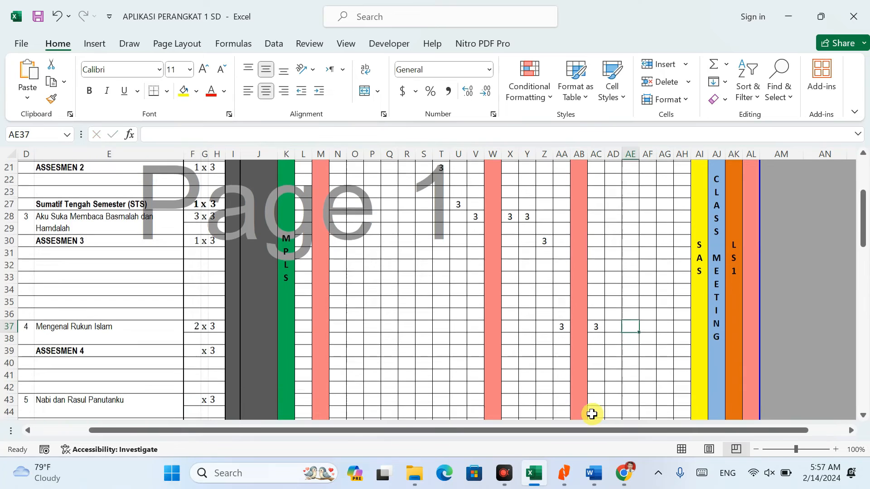
{"action": "left_click", "coordinate": [195, 348]}
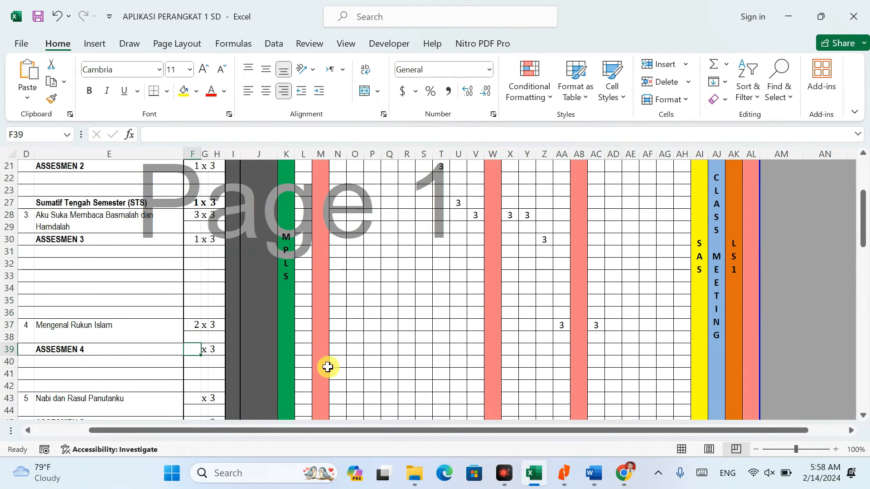
{"action": "type", "text": "1"}
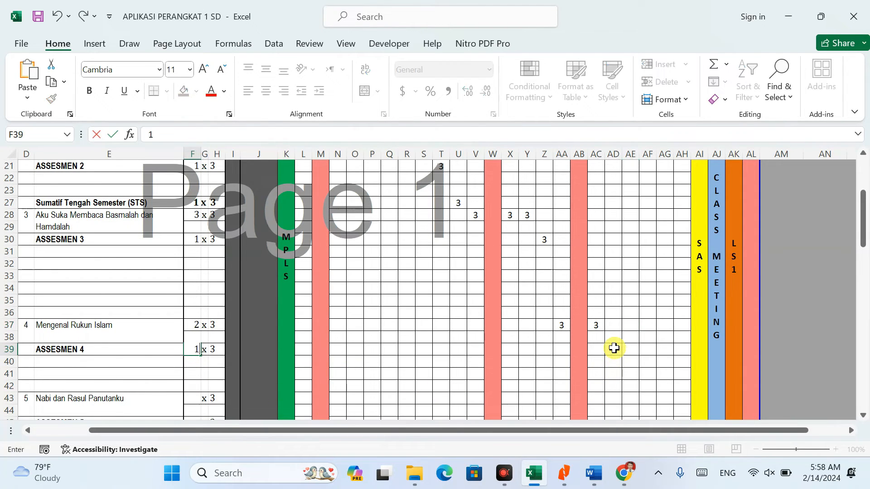
{"action": "left_click", "coordinate": [614, 350]}
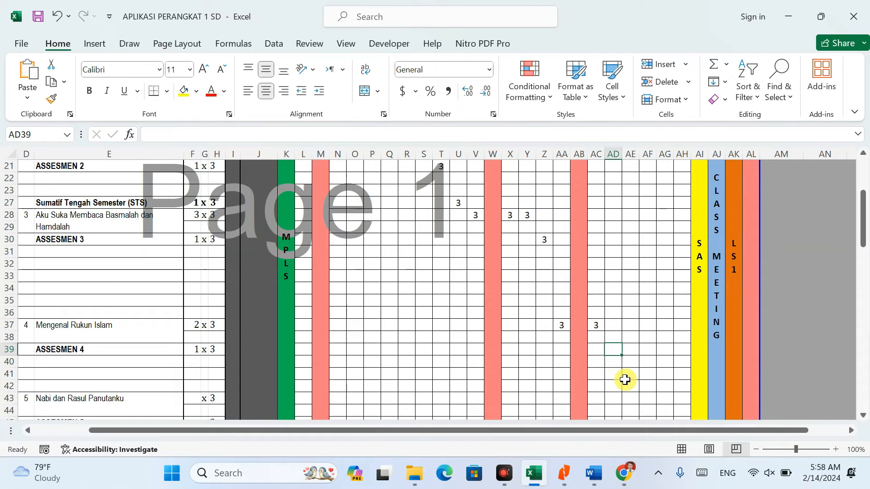
{"action": "type", "text": "3"}
{"action": "left_click", "coordinate": [625, 379]}
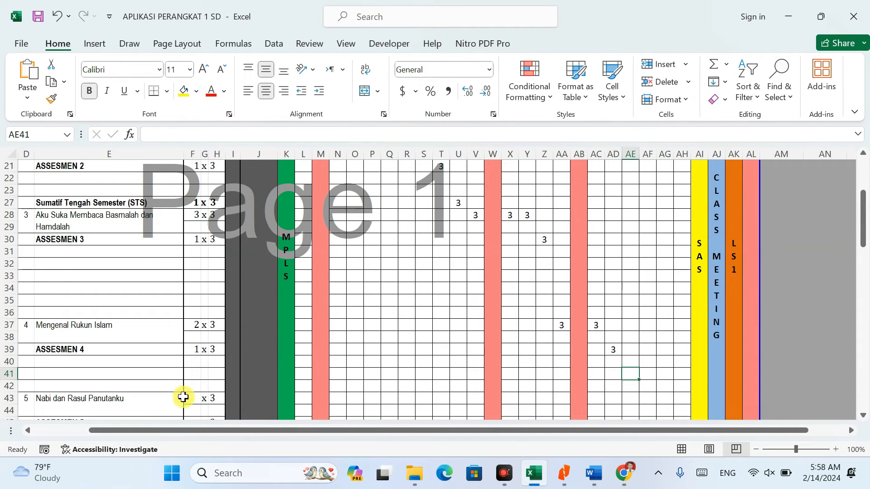
Step: Allocate 3 meetings to Nabi dan Rasul Panutanku and enter 3 lesson hours in each of weeks 17, 18 and 19
{"action": "left_click", "coordinate": [611, 389]}
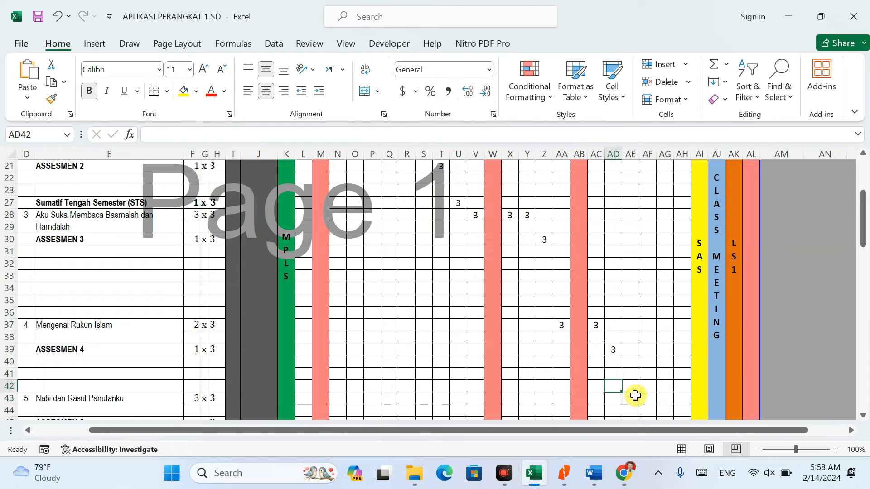
{"action": "left_click", "coordinate": [629, 400]}
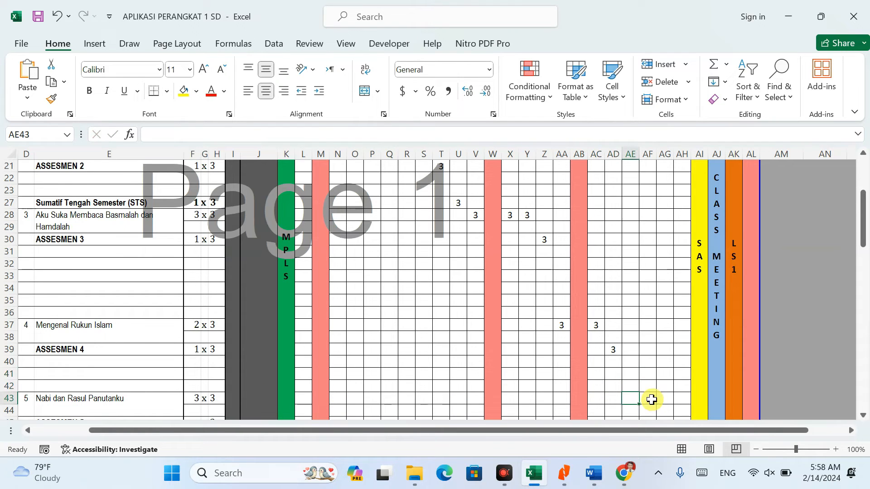
{"action": "type", "text": "3"}
{"action": "key", "text": "Tab"}
{"action": "type", "text": "3"}
{"action": "key", "text": "Tab"}
{"action": "type", "text": "3"}
Step: Set the ASSESMEN 5 allocation to 1 meeting and enter its 3 lesson hours in week 20
{"action": "scroll", "coordinate": [581, 384], "scroll_direction": "down", "scroll_amount": 3}
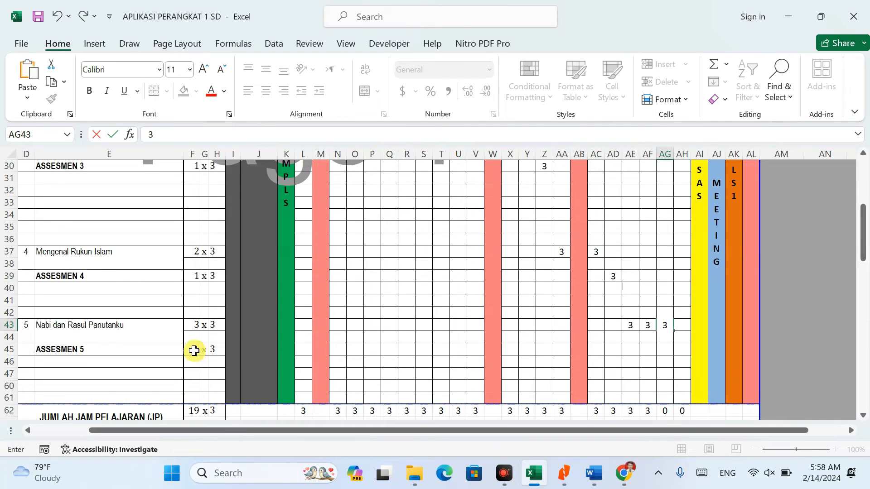
{"action": "left_click", "coordinate": [193, 351]}
{"action": "type", "text": "1"}
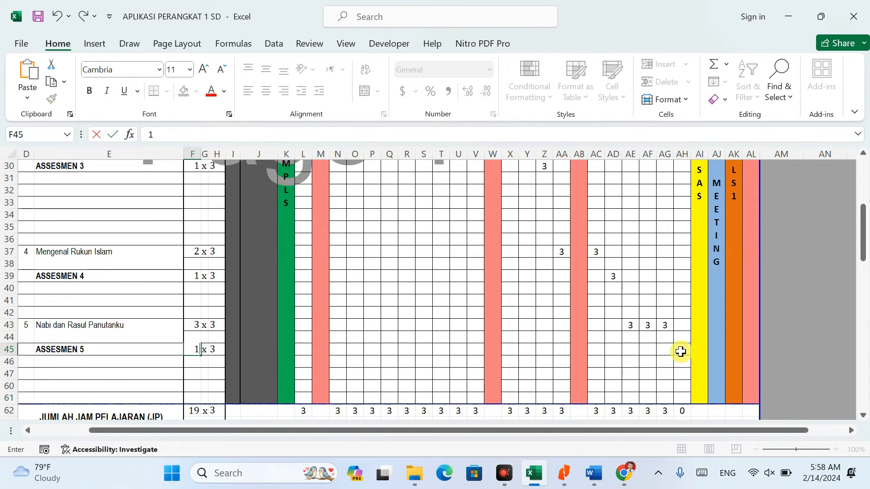
{"action": "left_click", "coordinate": [683, 346]}
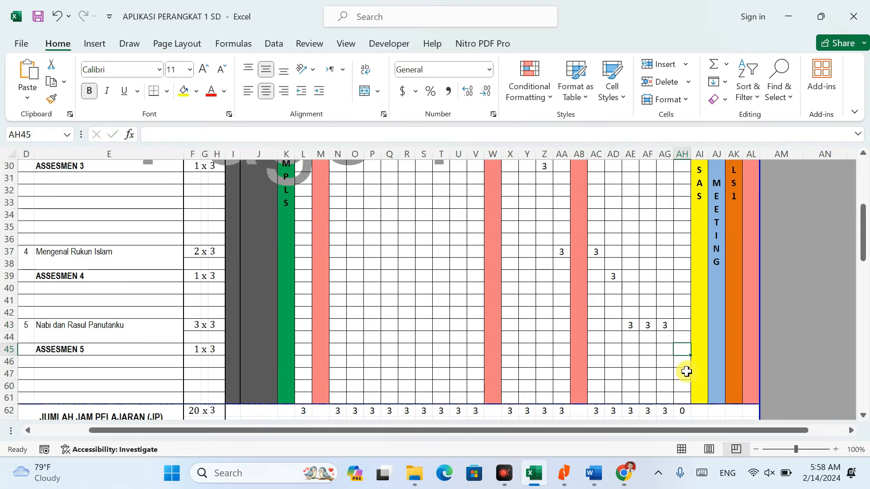
{"action": "type", "text": "3"}
{"action": "left_click", "coordinate": [663, 362]}
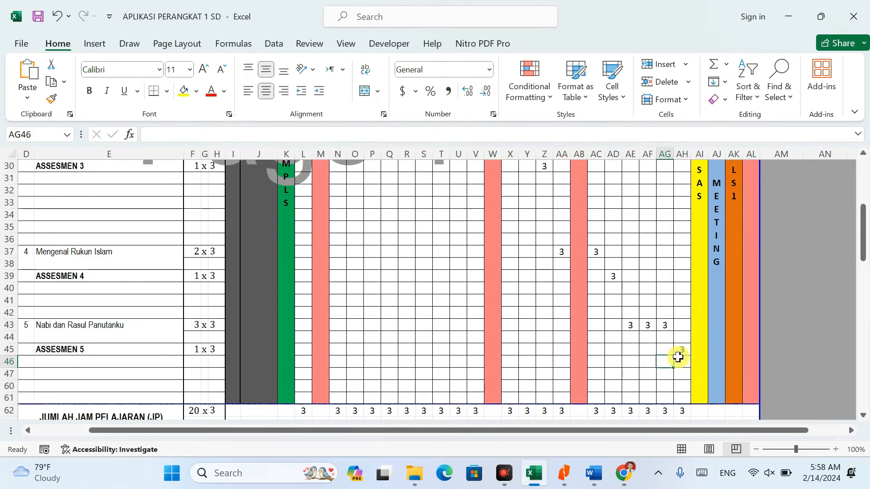
{"action": "left_click", "coordinate": [679, 349]}
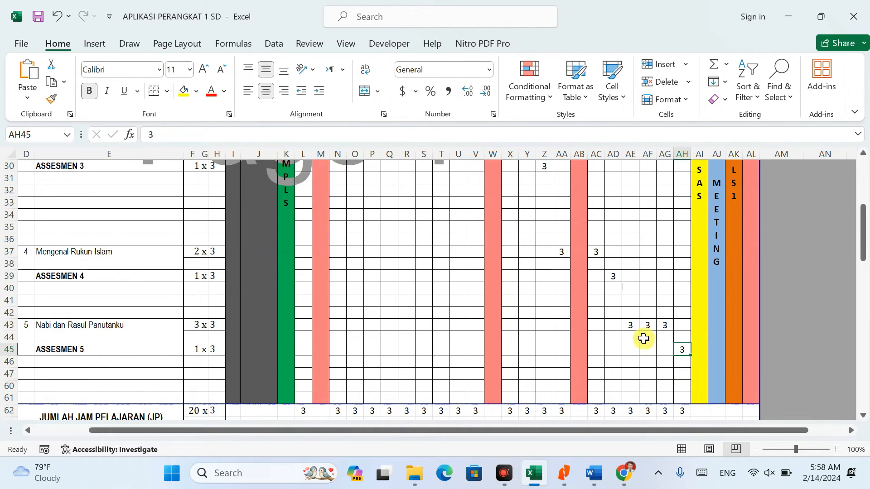
Step: Check the print preview of the first-semester program and return to the sheet
{"action": "scroll", "coordinate": [612, 338], "scroll_direction": "up", "scroll_amount": 4}
{"action": "scroll", "coordinate": [612, 337], "scroll_direction": "up", "scroll_amount": 4}
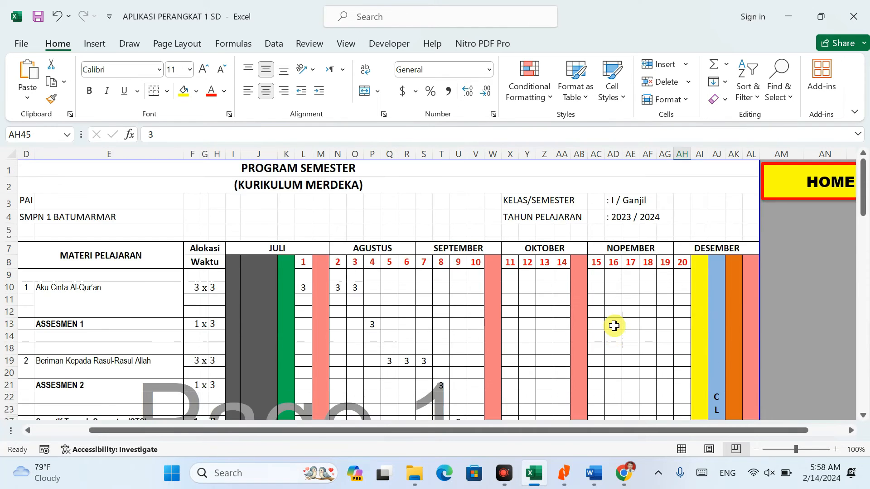
{"action": "key", "text": "ctrl+p"}
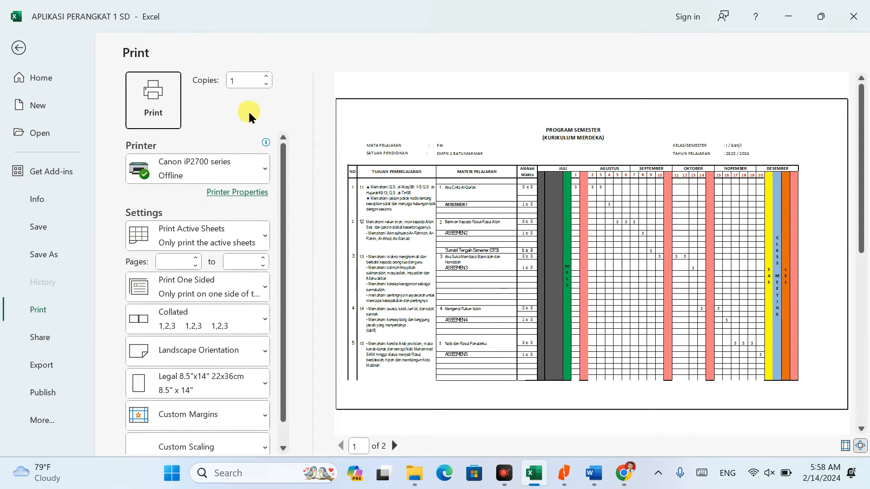
{"action": "key", "text": "Escape"}
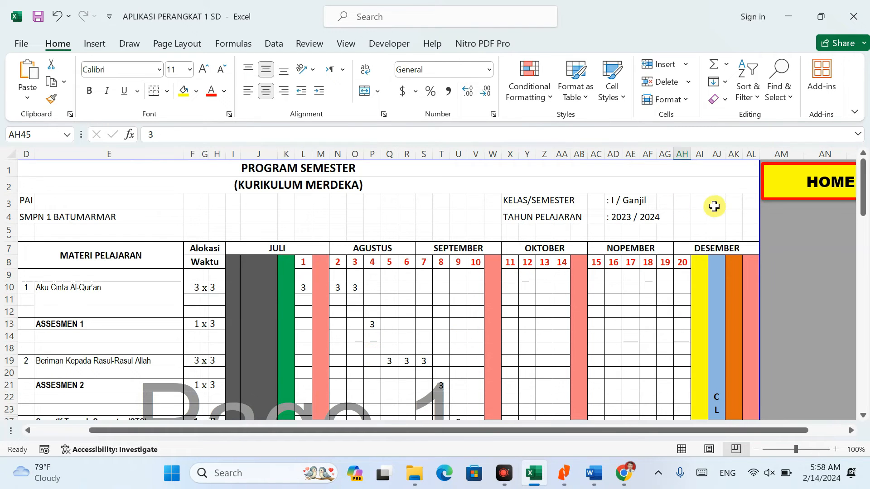
Step: Return to the workbook's home page and open the PROSEM 2 semester program
{"action": "scroll", "coordinate": [648, 247], "scroll_direction": "down", "scroll_amount": 1}
{"action": "scroll", "coordinate": [648, 247], "scroll_direction": "down", "scroll_amount": 1}
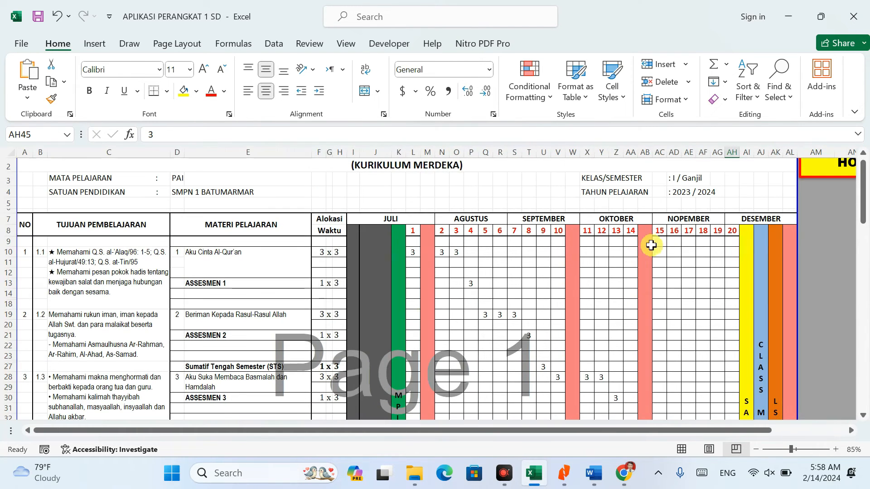
{"action": "scroll", "coordinate": [800, 204], "scroll_direction": "down", "scroll_amount": 1}
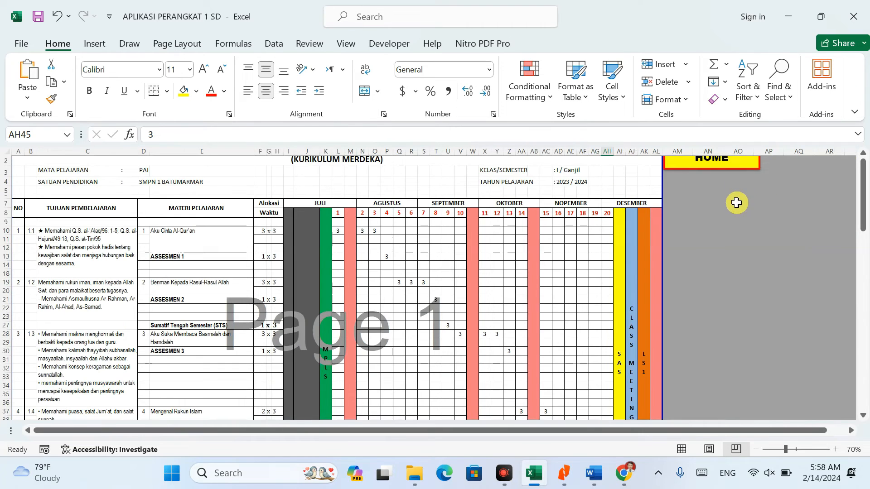
{"action": "left_click", "coordinate": [722, 160]}
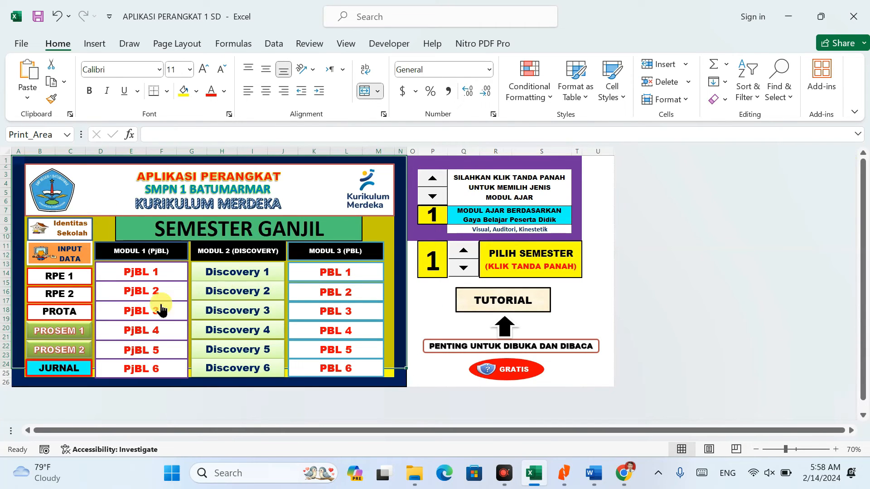
{"action": "left_click", "coordinate": [54, 351]}
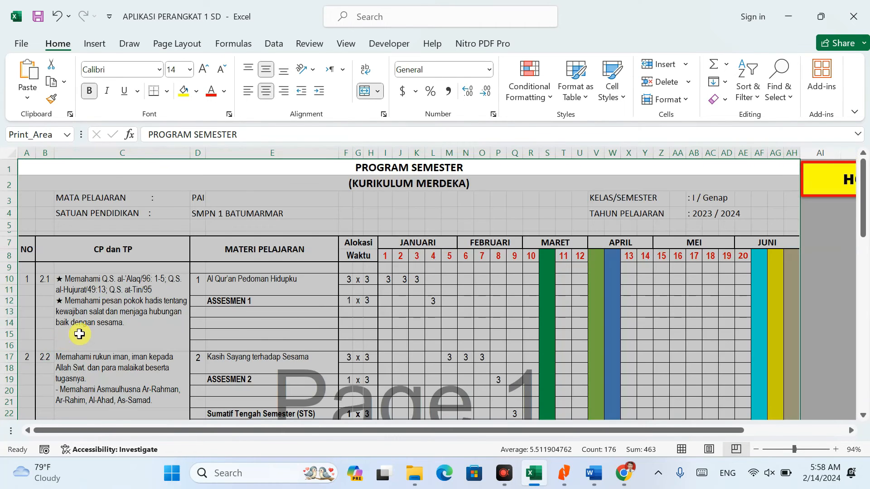
{"action": "left_click", "coordinate": [351, 293]}
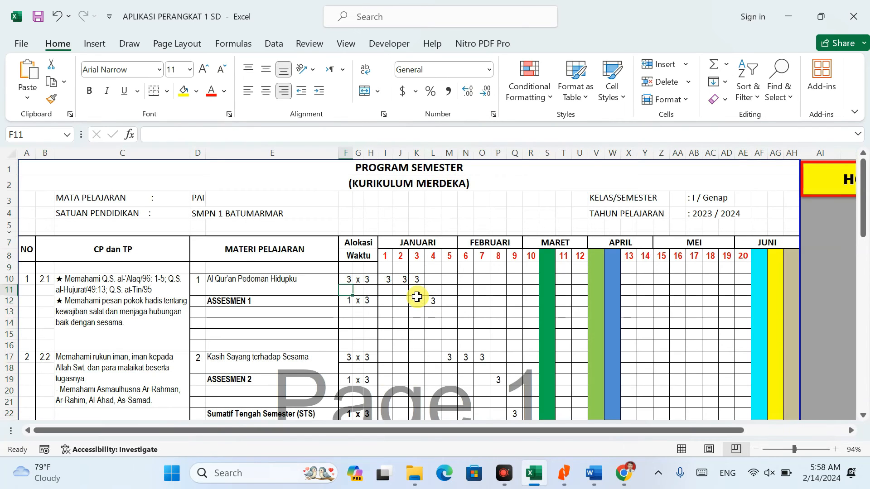
Step: Check the time allocations of the first two topics and their assessments in the second-semester program
{"action": "scroll", "coordinate": [416, 297], "scroll_direction": "down", "scroll_amount": 2}
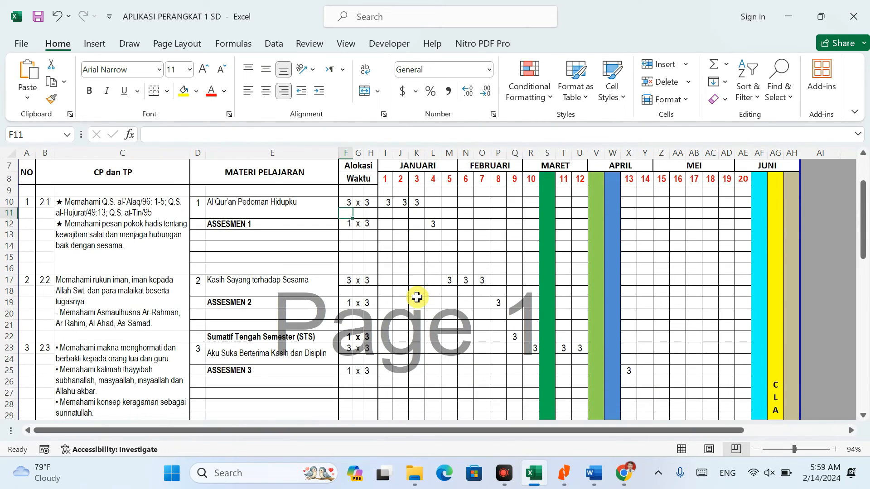
{"action": "left_click", "coordinate": [348, 202]}
{"action": "left_click", "coordinate": [369, 202]}
{"action": "left_click", "coordinate": [355, 214]}
{"action": "left_click", "coordinate": [368, 224]}
{"action": "left_click", "coordinate": [365, 281]}
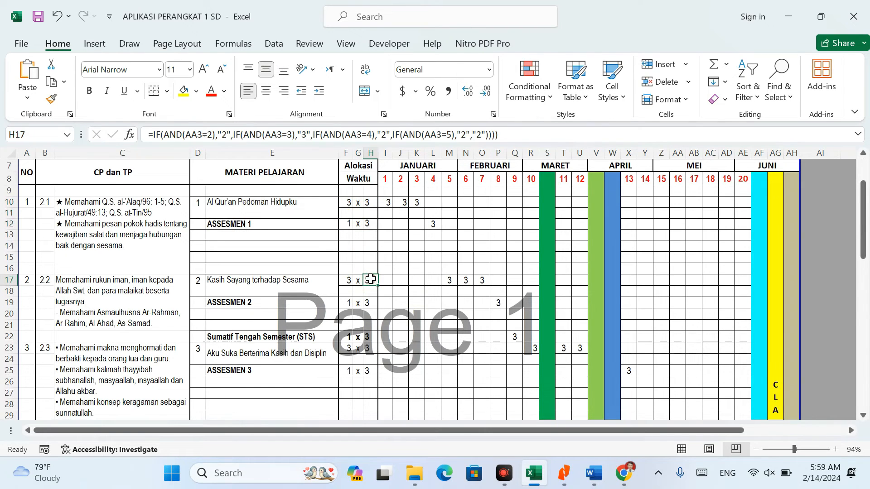
{"action": "scroll", "coordinate": [357, 314], "scroll_direction": "down", "scroll_amount": 4}
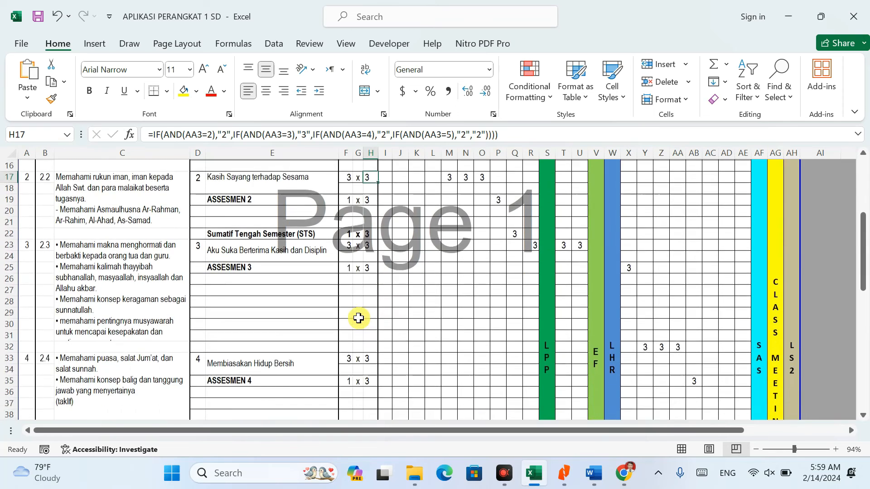
Step: Top-align the topic Membiasakan Hidup Bersih in its cell and set its allocation to 2 meetings
{"action": "left_click", "coordinate": [277, 332]}
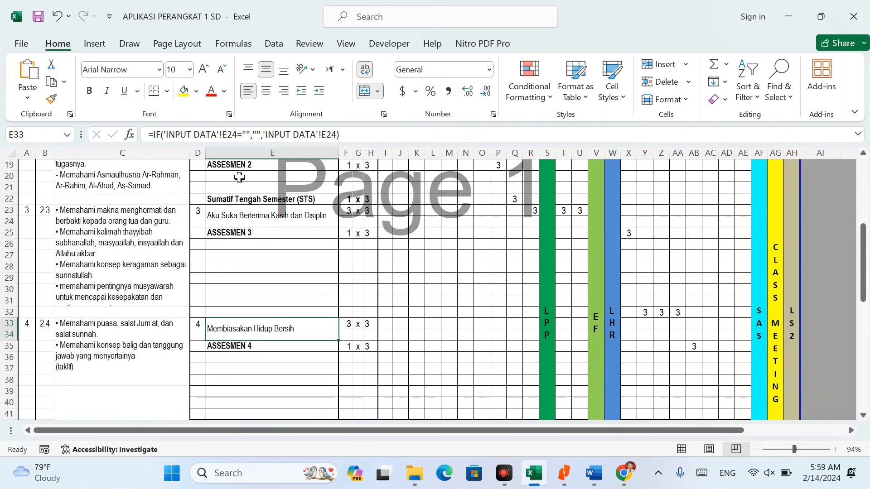
{"action": "left_click", "coordinate": [250, 70]}
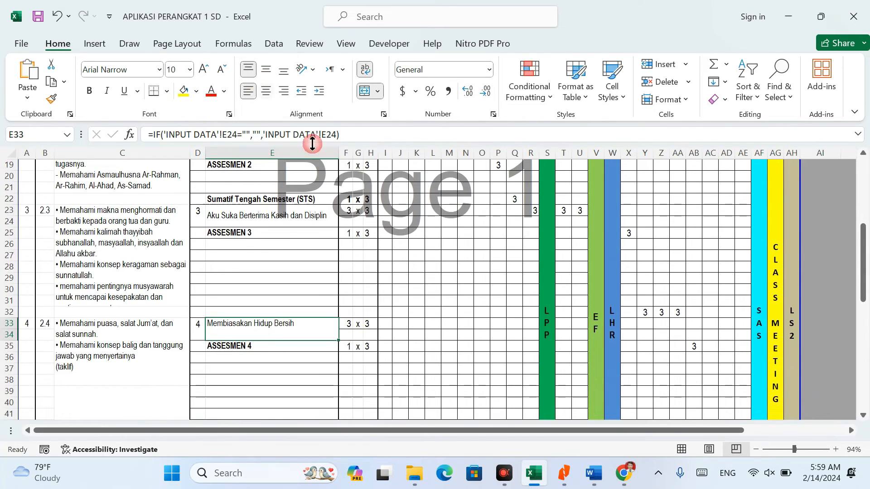
{"action": "left_click", "coordinate": [368, 324]}
{"action": "left_click", "coordinate": [351, 323]}
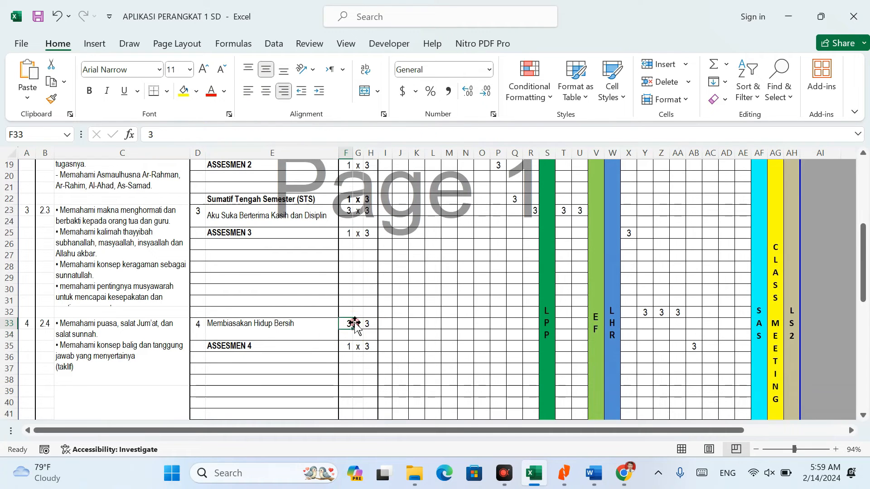
{"action": "type", "text": "2"}
{"action": "left_click", "coordinate": [405, 325]}
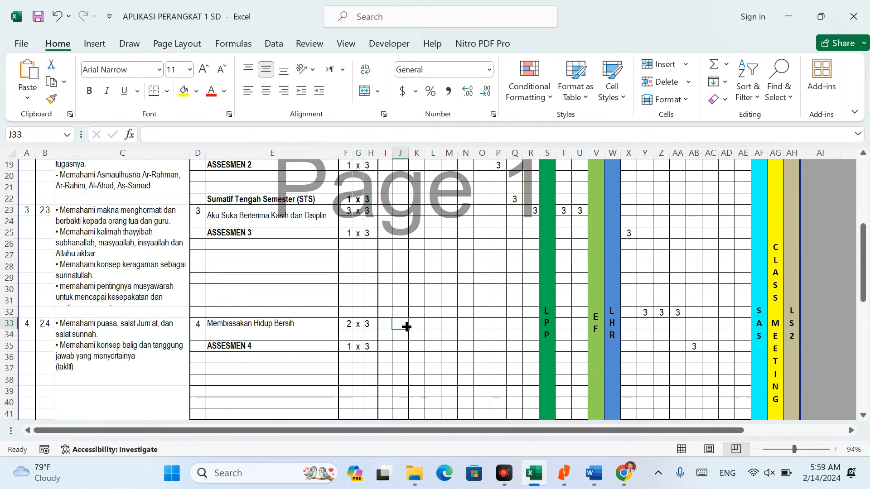
Step: Set the time allocation of Nabi Adam a.s. Manusia Pertama to 3 meetings
{"action": "scroll", "coordinate": [406, 326], "scroll_direction": "down", "scroll_amount": 3}
{"action": "left_click", "coordinate": [344, 345]}
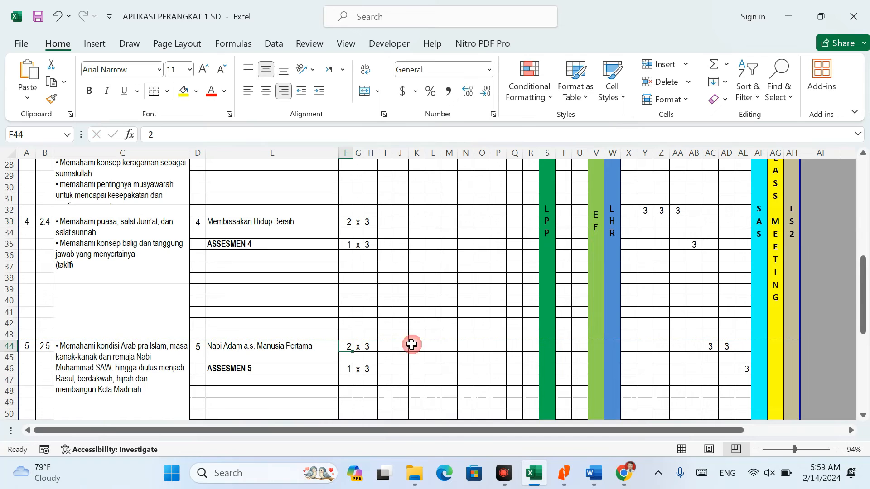
{"action": "type", "text": "3"}
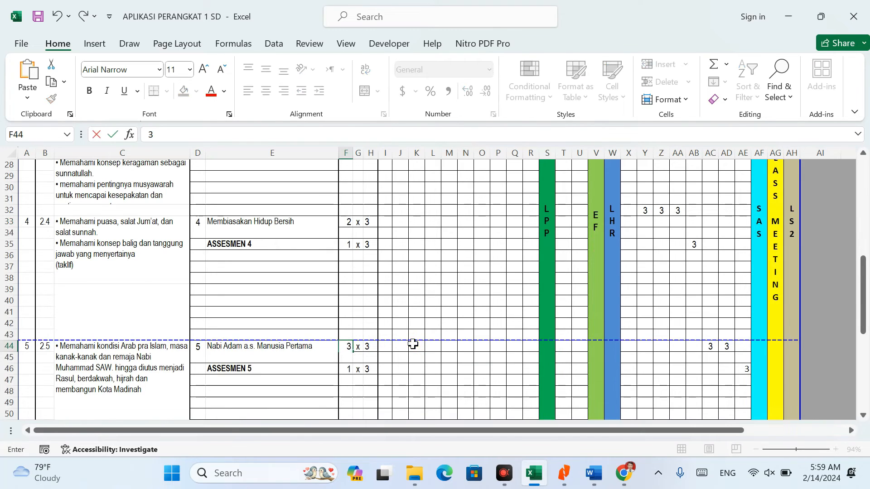
{"action": "left_click", "coordinate": [413, 344]}
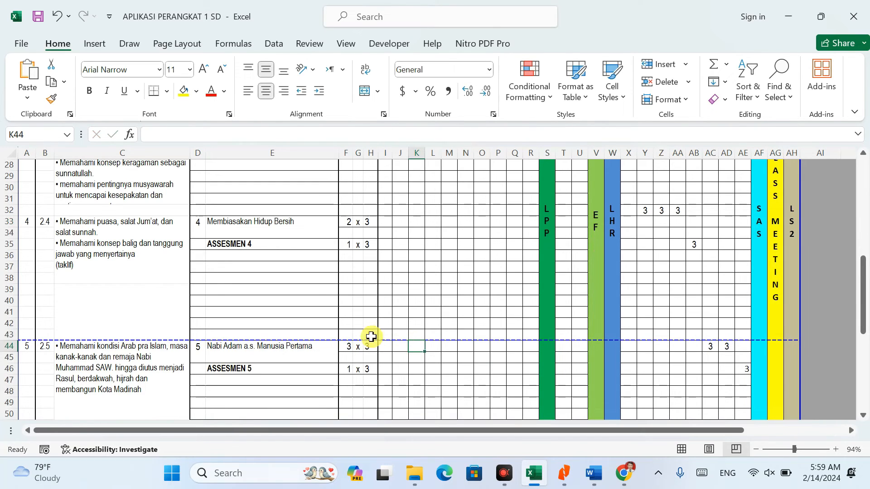
{"action": "left_click", "coordinate": [68, 229]}
{"action": "left_click", "coordinate": [246, 228]}
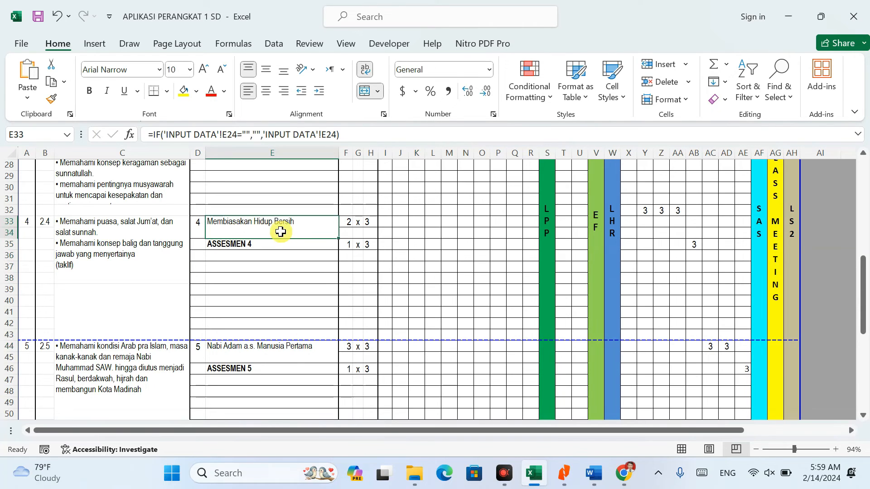
Step: Review the weekly lesson hours of the first three topics, their assessments and the Sumatif Tengah Semester against their allocations
{"action": "scroll", "coordinate": [423, 246], "scroll_direction": "up", "scroll_amount": 5}
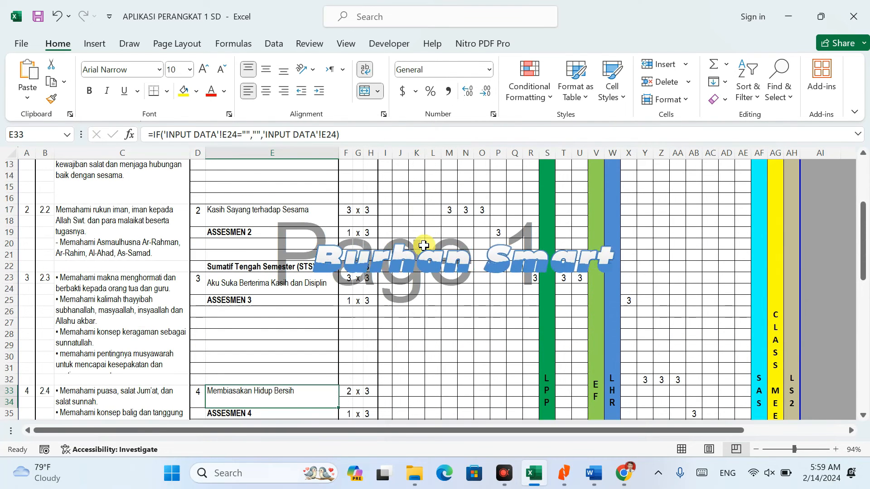
{"action": "scroll", "coordinate": [390, 245], "scroll_direction": "up", "scroll_amount": 3}
{"action": "left_click_drag", "start_coordinate": [389, 229], "coordinate": [433, 232]}
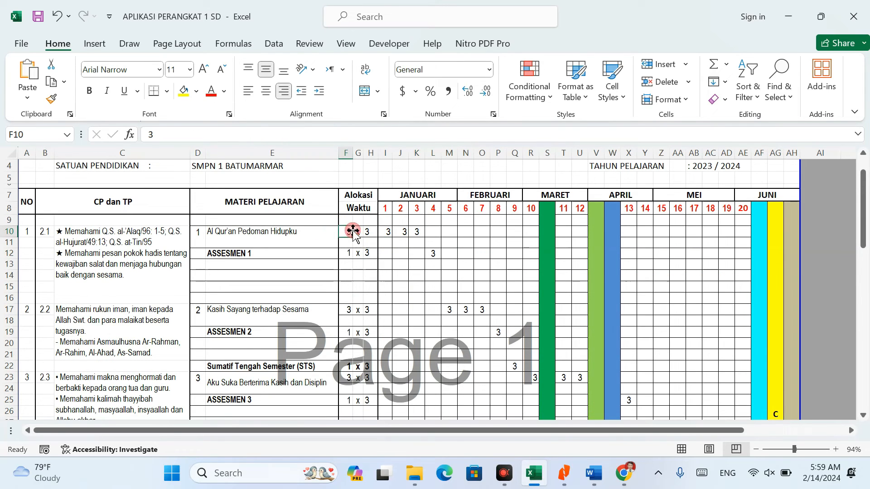
{"action": "left_click", "coordinate": [353, 252]}
{"action": "left_click", "coordinate": [439, 255]}
{"action": "left_click_drag", "start_coordinate": [451, 312], "coordinate": [483, 312]}
{"action": "left_click", "coordinate": [501, 334]}
{"action": "left_click", "coordinate": [521, 367]}
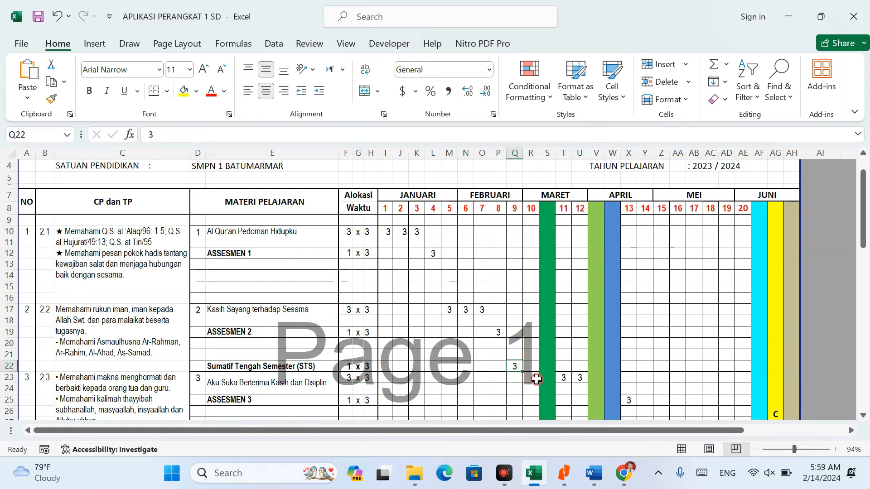
{"action": "left_click", "coordinate": [542, 379]}
{"action": "scroll", "coordinate": [530, 391], "scroll_direction": "down", "scroll_amount": 2}
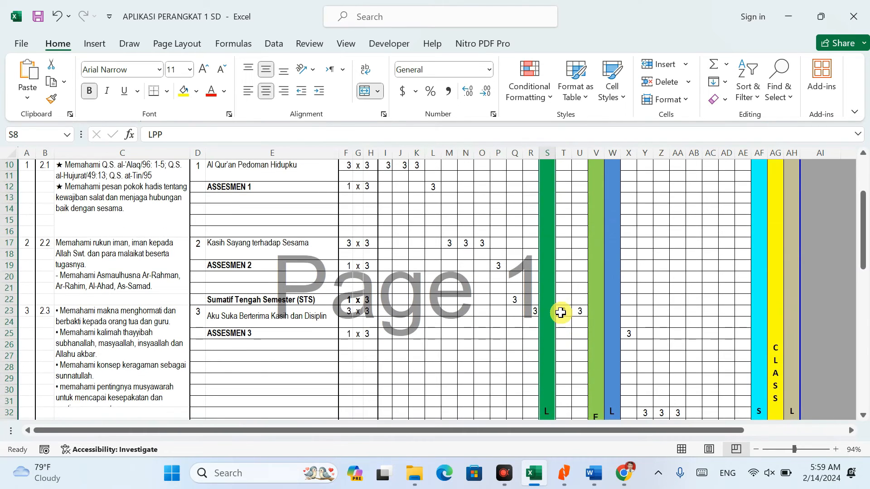
{"action": "left_click_drag", "start_coordinate": [560, 312], "coordinate": [573, 311]}
{"action": "key", "text": "ctrl+c"}
{"action": "left_click", "coordinate": [356, 334]}
{"action": "key", "text": "ctrl+v"}
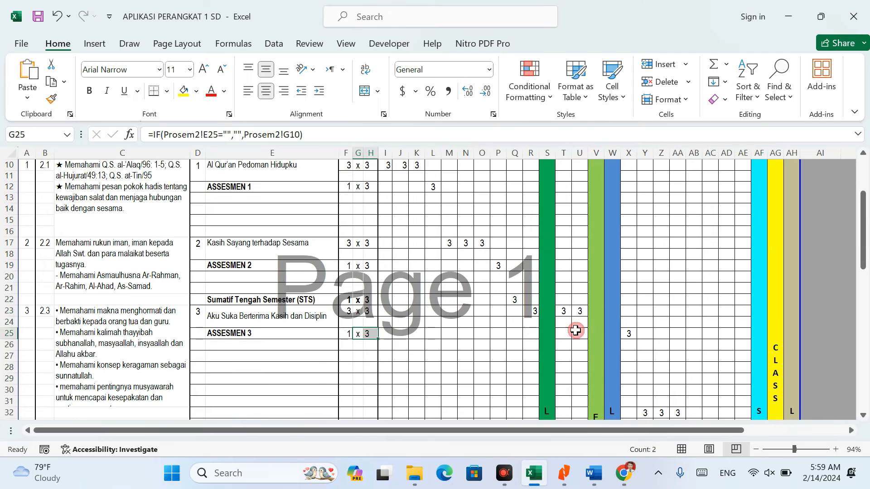
{"action": "left_click", "coordinate": [629, 333]}
{"action": "scroll", "coordinate": [629, 332], "scroll_direction": "down", "scroll_amount": 4}
{"action": "left_click_drag", "start_coordinate": [628, 188], "coordinate": [632, 348]}
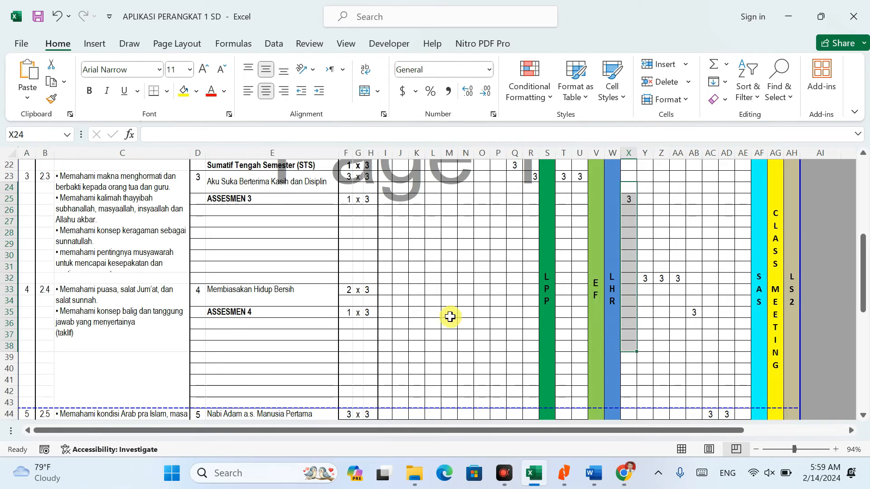
Step: Clear the week 16 lesson hours of Membiasakan Hidup Bersih and the week 17 hours of ASSESMEN 4
{"action": "left_click", "coordinate": [345, 291]}
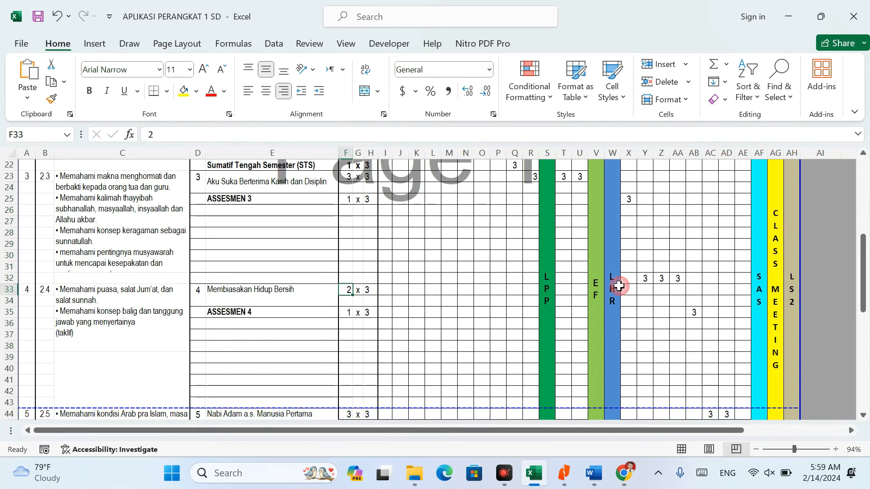
{"action": "left_click", "coordinate": [681, 278]}
{"action": "left_click_drag", "start_coordinate": [689, 281], "coordinate": [687, 321]}
{"action": "left_click", "coordinate": [676, 316]}
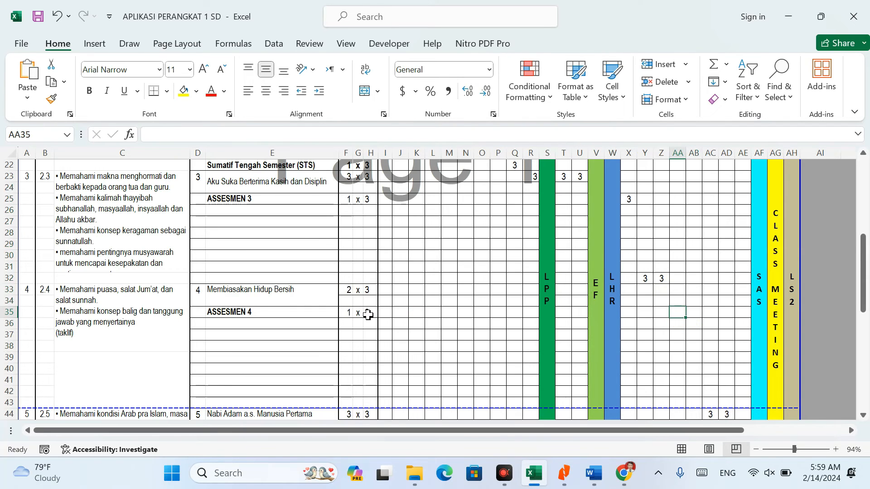
Step: Enter 3 lesson hours for ASSESMEN 4 in week 16 and centre the value in its cell
{"action": "left_click_drag", "start_coordinate": [352, 310], "coordinate": [390, 312]}
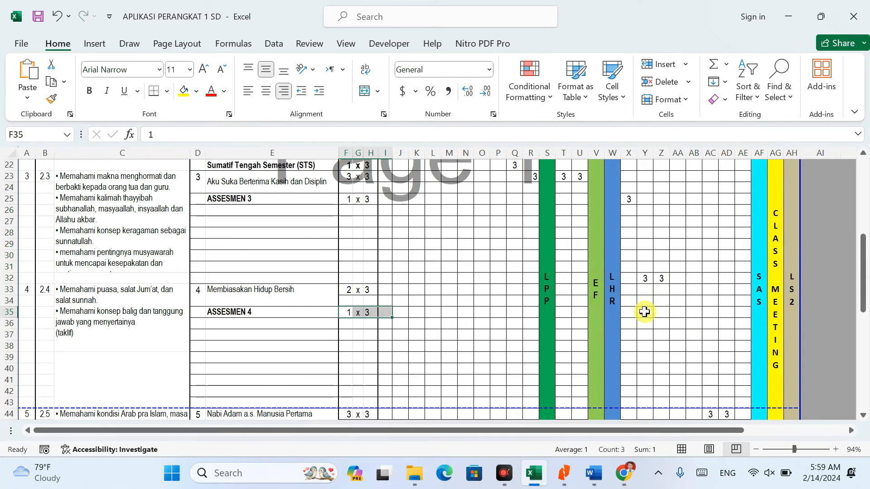
{"action": "left_click", "coordinate": [682, 311]}
{"action": "type", "text": "3"}
{"action": "key", "text": "Return"}
{"action": "left_click", "coordinate": [678, 333]}
{"action": "scroll", "coordinate": [671, 322], "scroll_direction": "down", "scroll_amount": 3}
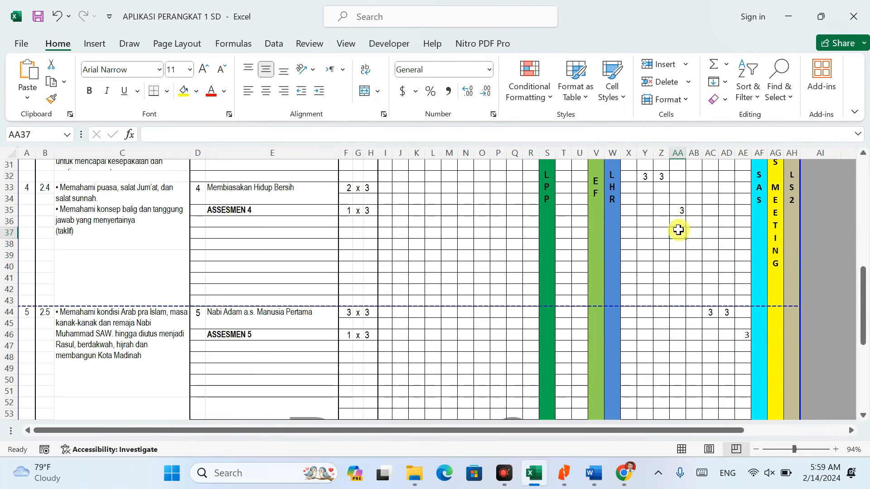
{"action": "left_click", "coordinate": [678, 212]}
{"action": "left_click", "coordinate": [266, 91]}
Step: Fill in 3 lesson hours in each of weeks 17, 18 and 19 for Nabi Adam a.s. Manusia Pertama
{"action": "left_click_drag", "start_coordinate": [709, 313], "coordinate": [720, 313]}
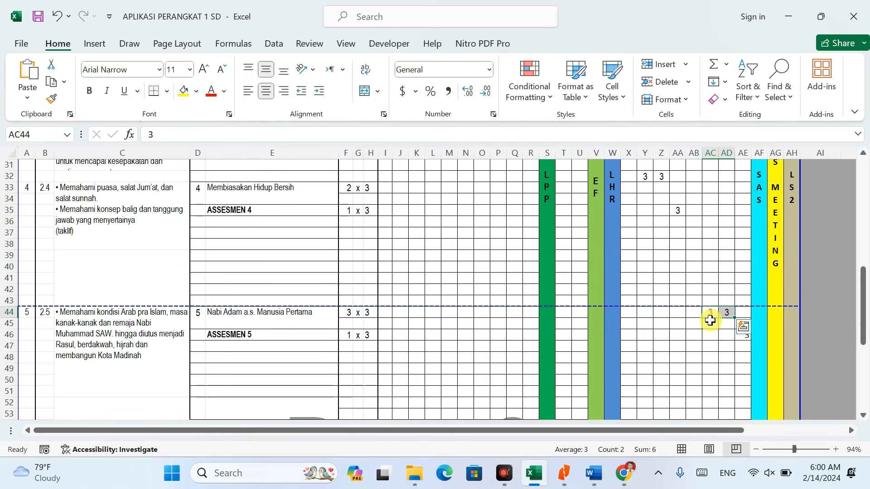
{"action": "key", "text": "ctrl+c"}
{"action": "left_click", "coordinate": [693, 311]}
{"action": "key", "text": "ctrl+v"}
{"action": "left_click", "coordinate": [727, 313]}
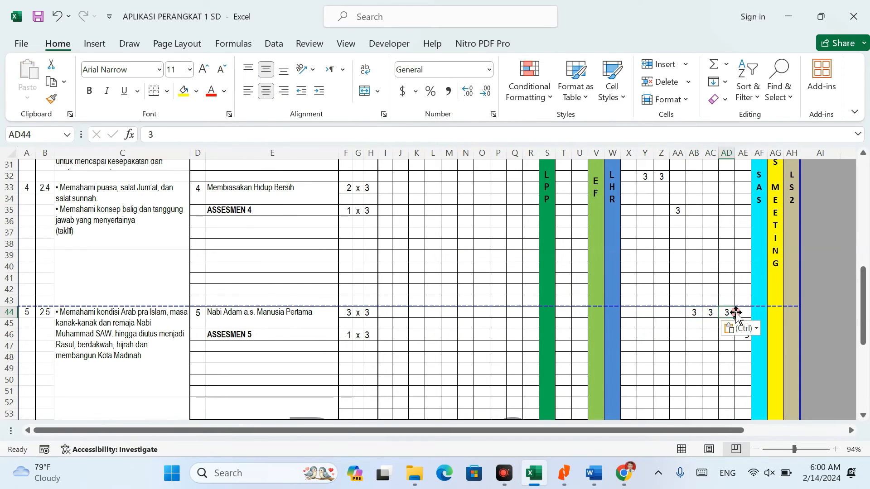
{"action": "key", "text": "Delete"}
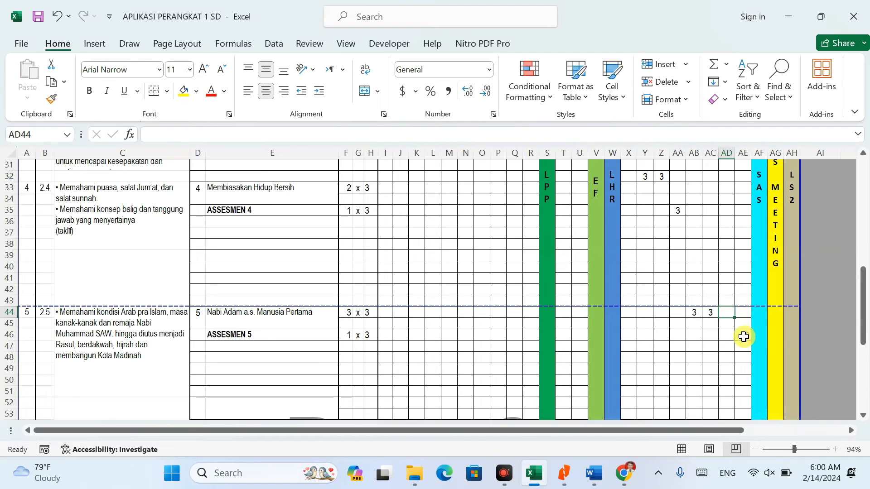
{"action": "left_click", "coordinate": [728, 335]}
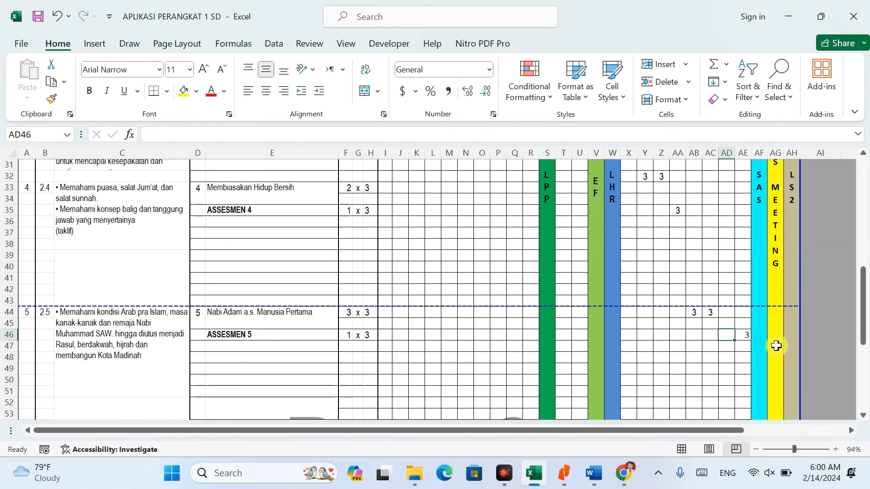
{"action": "left_click", "coordinate": [728, 313]}
{"action": "type", "text": "3"}
{"action": "key", "text": "Return"}
Step: Centre the lesson hours of Nabi Adam a.s. Manusia Pertama in week 19 and ASSESMEN 5 in week 20
{"action": "left_click", "coordinate": [724, 358]}
{"action": "left_click", "coordinate": [745, 335]}
{"action": "left_click_drag", "start_coordinate": [726, 313], "coordinate": [742, 334]}
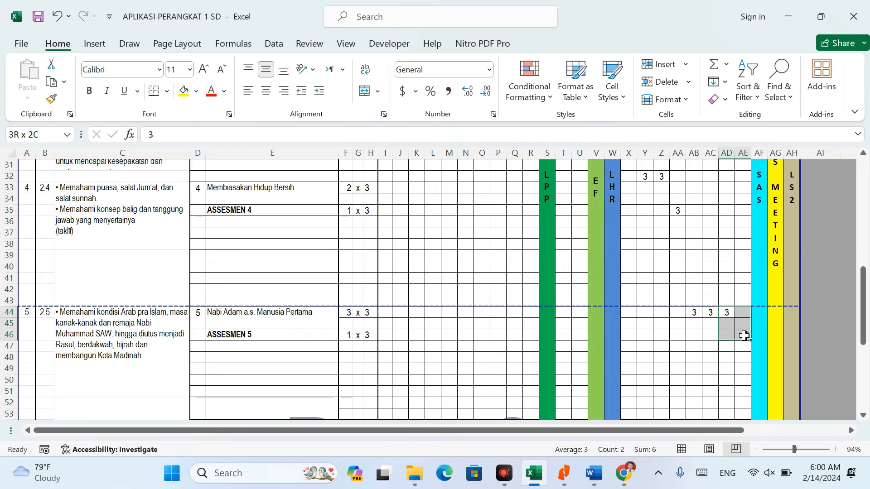
{"action": "left_click", "coordinate": [265, 91]}
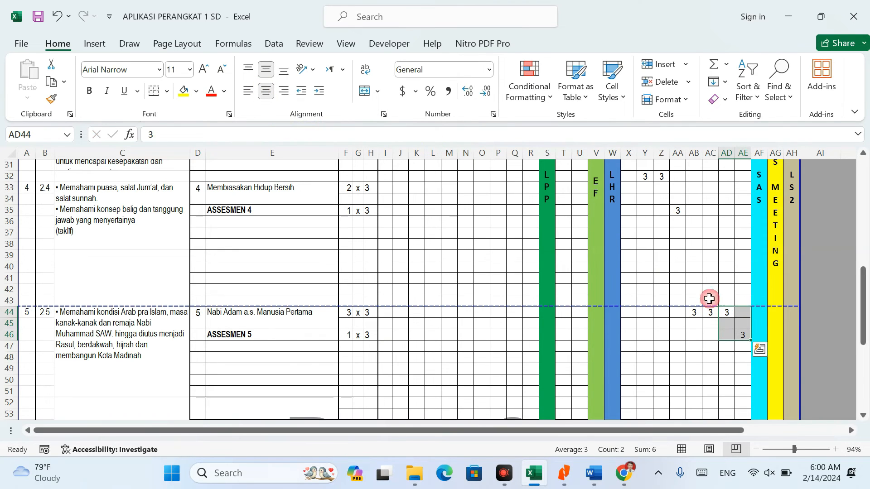
Step: Check the weekly totals in the JUMLAH JAM PELAJARAN row and look over the whole second-semester program
{"action": "scroll", "coordinate": [728, 317], "scroll_direction": "down", "scroll_amount": 5}
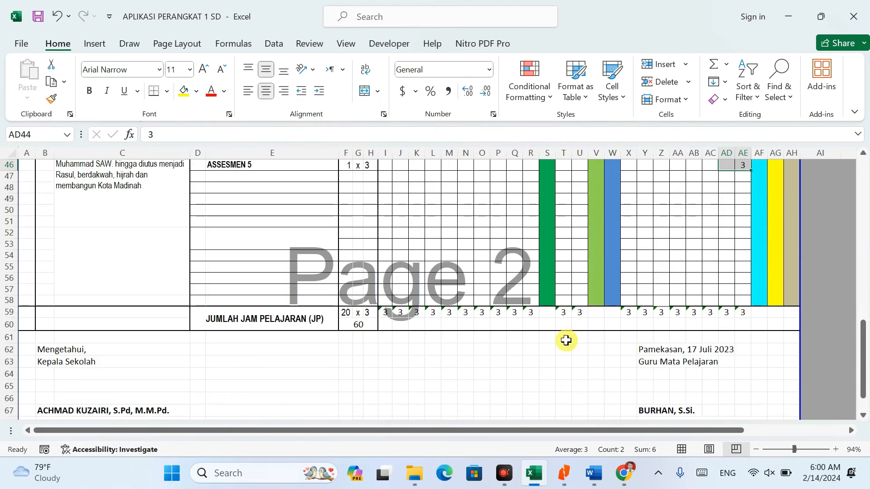
{"action": "left_click_drag", "start_coordinate": [383, 312], "coordinate": [751, 312]}
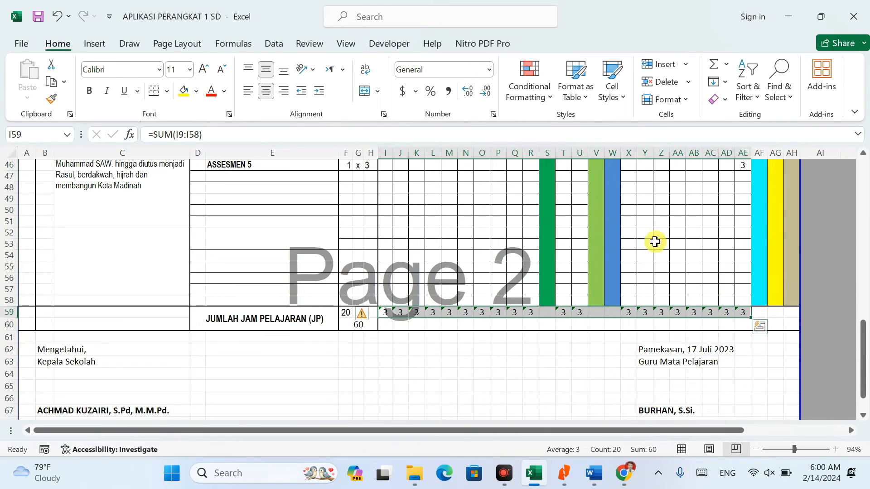
{"action": "left_click", "coordinate": [655, 241]}
{"action": "scroll", "coordinate": [656, 241], "scroll_direction": "up", "scroll_amount": 3}
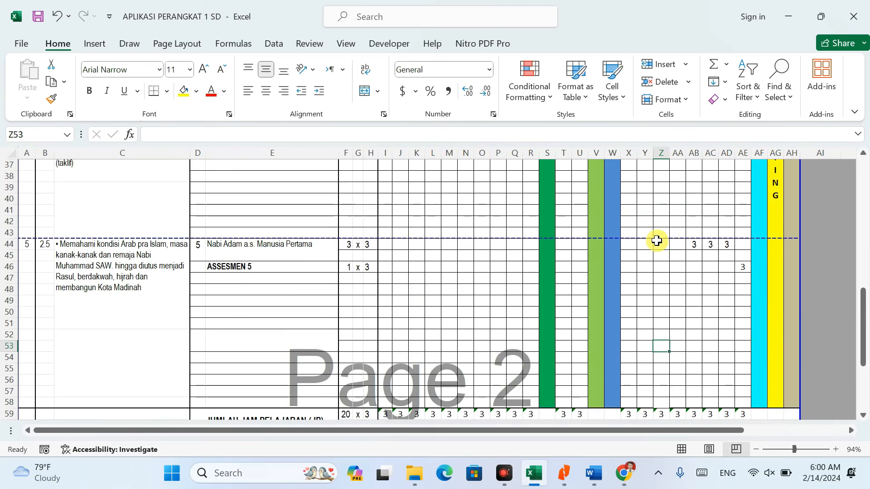
{"action": "scroll", "coordinate": [657, 240], "scroll_direction": "down", "scroll_amount": 2}
{"action": "scroll", "coordinate": [658, 240], "scroll_direction": "up", "scroll_amount": 14}
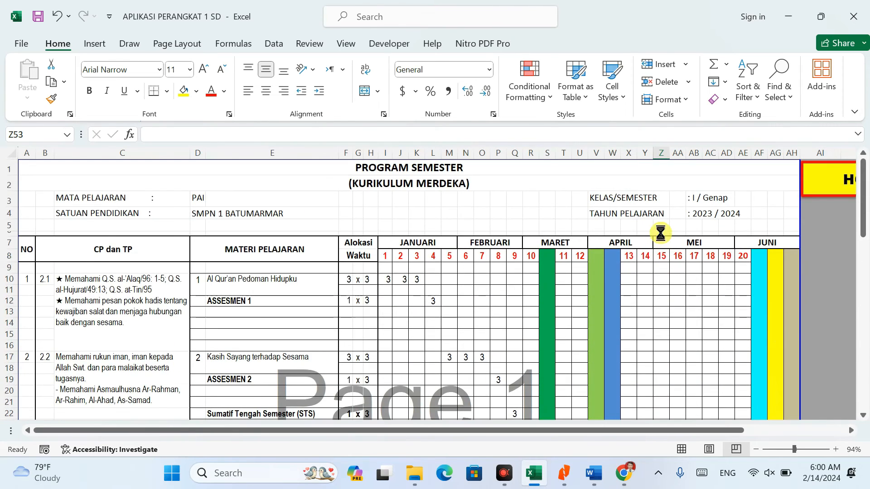
{"action": "scroll", "coordinate": [660, 232], "scroll_direction": "down", "scroll_amount": 1, "text": "ctrl"}
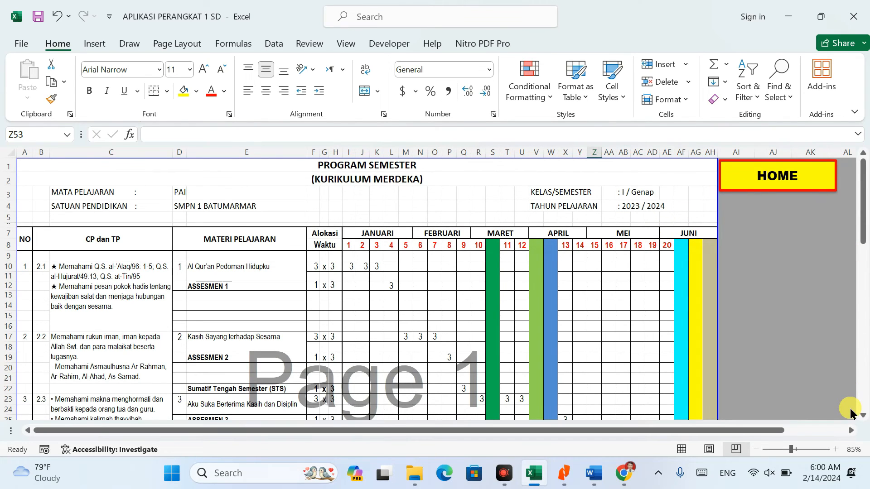
Step: Return to the workbook's home page and open the Discovery 1 teaching module
{"action": "left_click", "coordinate": [778, 177]}
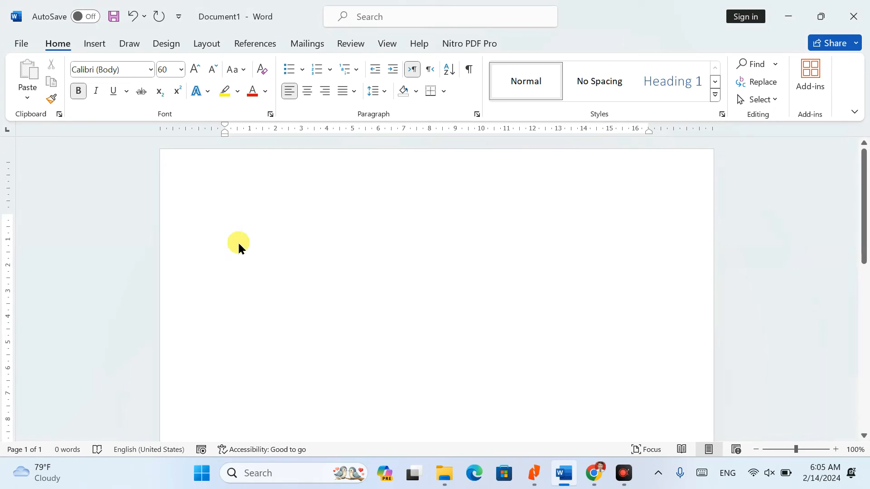
{"action": "type", "text": "0"}
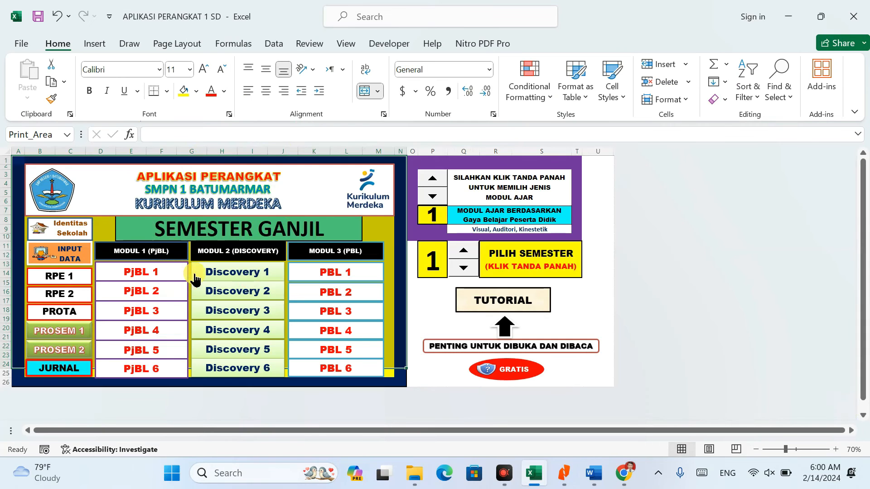
{"action": "left_click", "coordinate": [218, 268]}
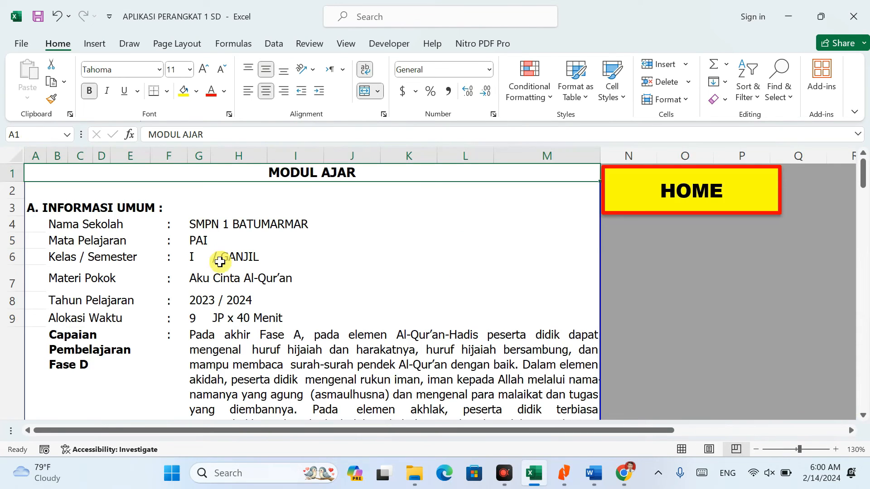
Step: Increase the height of row 10 to show more of the Capaian Pembelajaran Fase D text
{"action": "scroll", "coordinate": [232, 247], "scroll_direction": "down", "scroll_amount": 3}
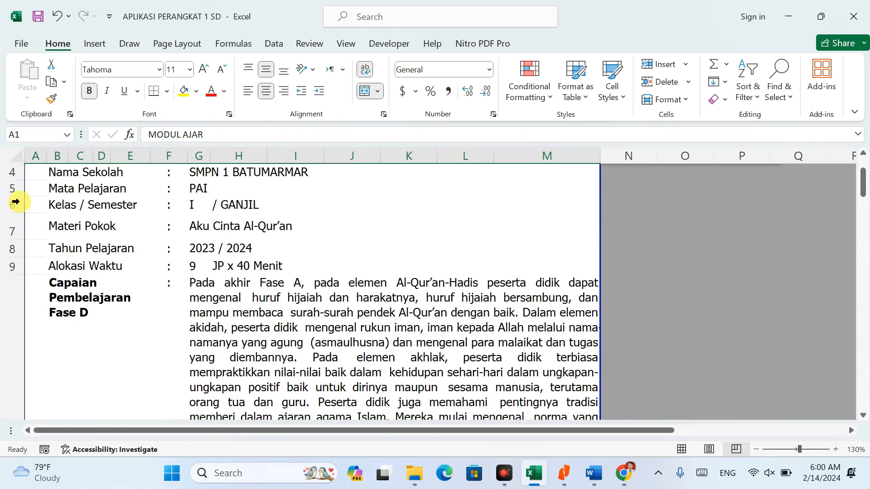
{"action": "left_click_drag", "start_coordinate": [9, 188], "coordinate": [9, 256]}
{"action": "left_click", "coordinate": [288, 320]}
{"action": "scroll", "coordinate": [287, 312], "scroll_direction": "down", "scroll_amount": 2}
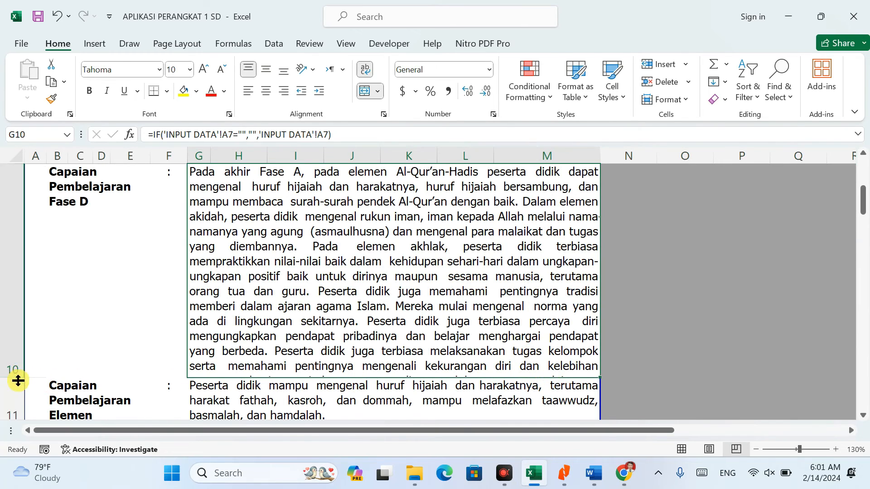
{"action": "left_click_drag", "start_coordinate": [18, 379], "coordinate": [20, 411]}
{"action": "scroll", "coordinate": [27, 385], "scroll_direction": "down", "scroll_amount": 3}
{"action": "scroll", "coordinate": [27, 311], "scroll_direction": "up", "scroll_amount": 3}
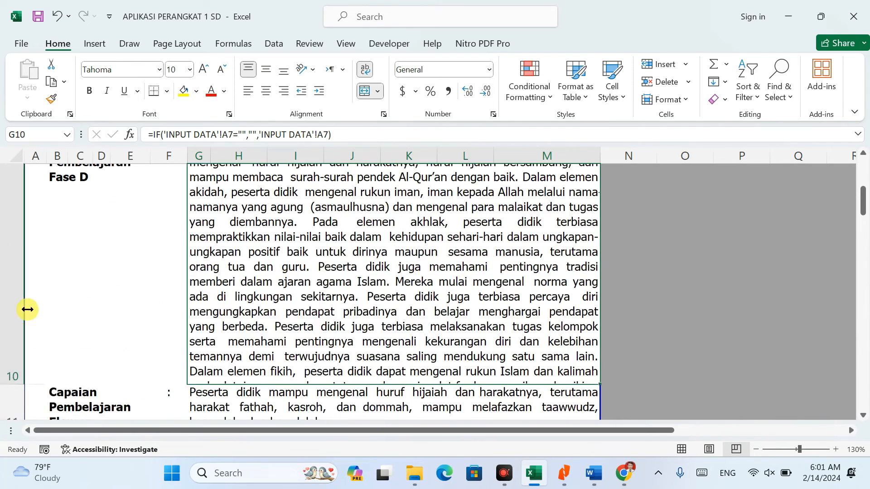
{"action": "left_click_drag", "start_coordinate": [14, 410], "coordinate": [13, 429]}
{"action": "left_click_drag", "start_coordinate": [863, 204], "coordinate": [864, 215]}
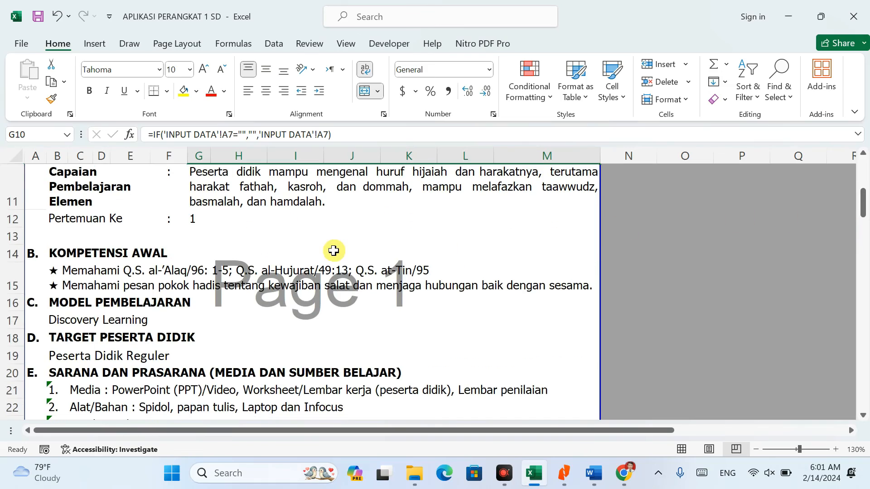
Step: Extend row 10 further until the whole Fase D paragraph fits, down to its last line "wajib diimani"
{"action": "scroll", "coordinate": [338, 253], "scroll_direction": "up", "scroll_amount": 5}
{"action": "scroll", "coordinate": [338, 253], "scroll_direction": "up", "scroll_amount": 1, "text": "ctrl"}
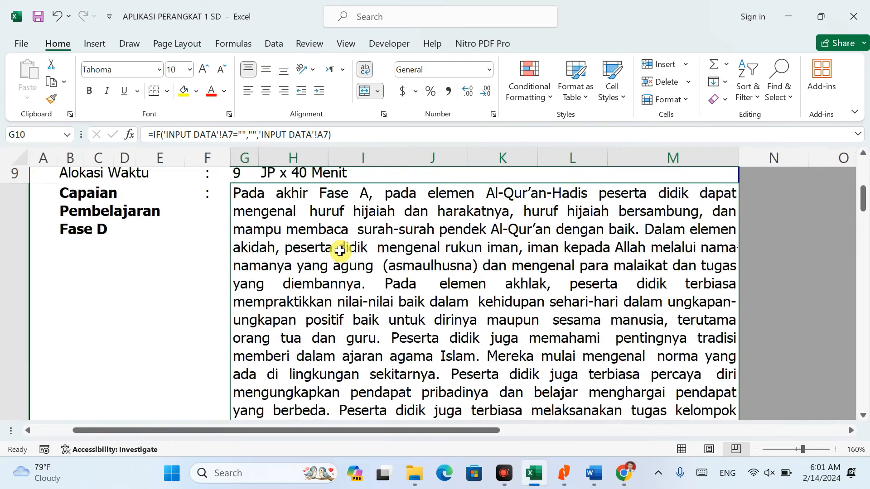
{"action": "scroll", "coordinate": [340, 250], "scroll_direction": "down", "scroll_amount": 2, "text": "ctrl"}
{"action": "scroll", "coordinate": [339, 251], "scroll_direction": "down", "scroll_amount": 3, "text": "ctrl"}
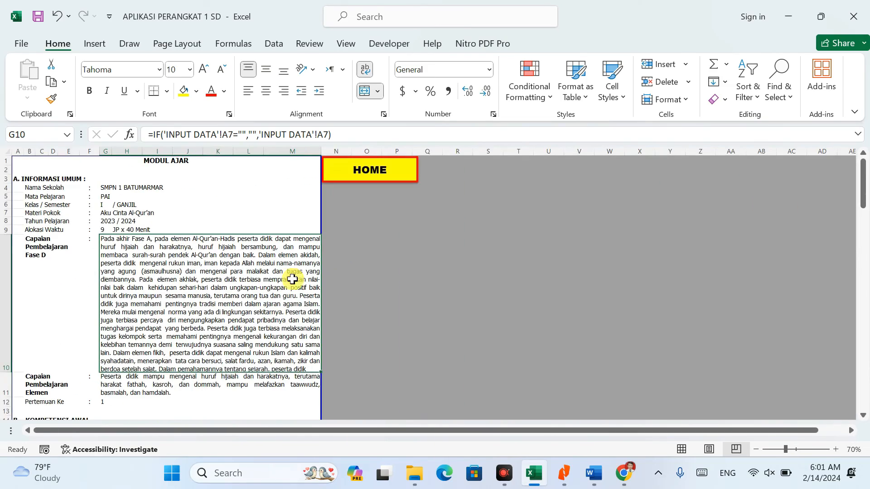
{"action": "left_click_drag", "start_coordinate": [6, 372], "coordinate": [5, 388]}
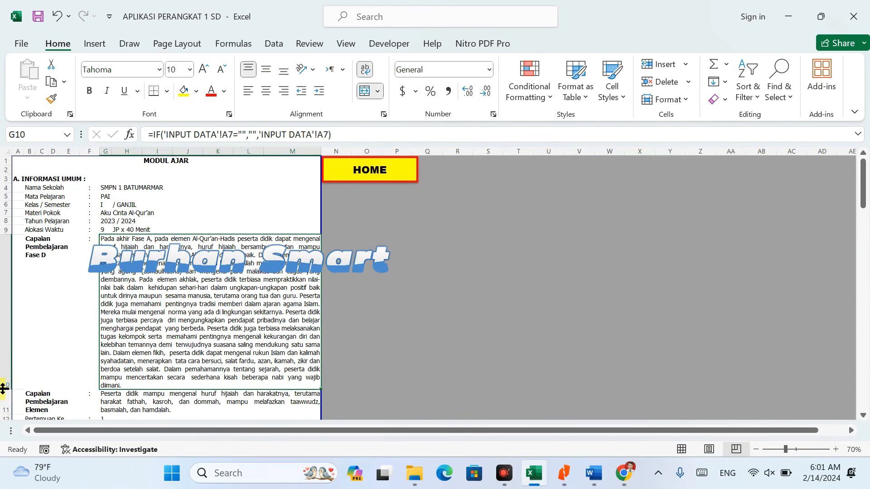
{"action": "scroll", "coordinate": [129, 379], "scroll_direction": "up", "scroll_amount": 3, "text": "ctrl"}
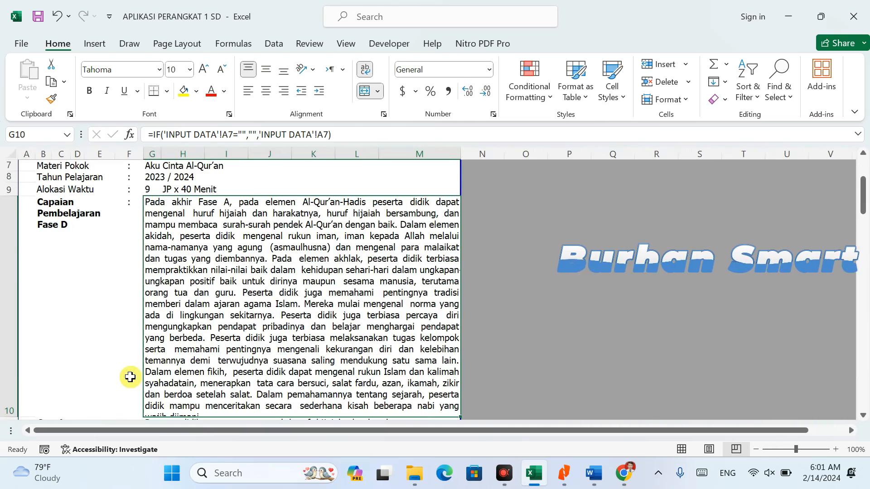
Step: Hide the empty row 39 under Apersepsi in the Kegiatan Pendahuluan section
{"action": "scroll", "coordinate": [280, 342], "scroll_direction": "down", "scroll_amount": 3}
{"action": "scroll", "coordinate": [277, 332], "scroll_direction": "up", "scroll_amount": 1}
{"action": "scroll", "coordinate": [248, 311], "scroll_direction": "up", "scroll_amount": 1}
{"action": "scroll", "coordinate": [249, 314], "scroll_direction": "down", "scroll_amount": 3}
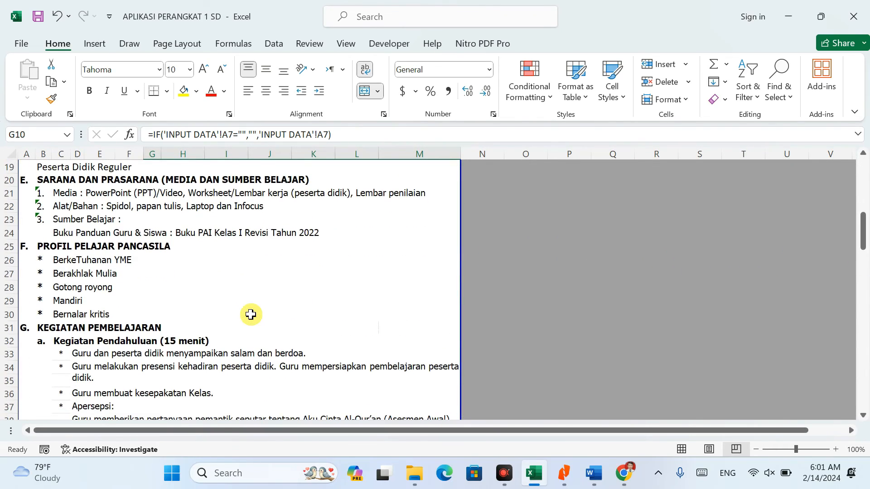
{"action": "scroll", "coordinate": [251, 314], "scroll_direction": "down", "scroll_amount": 2}
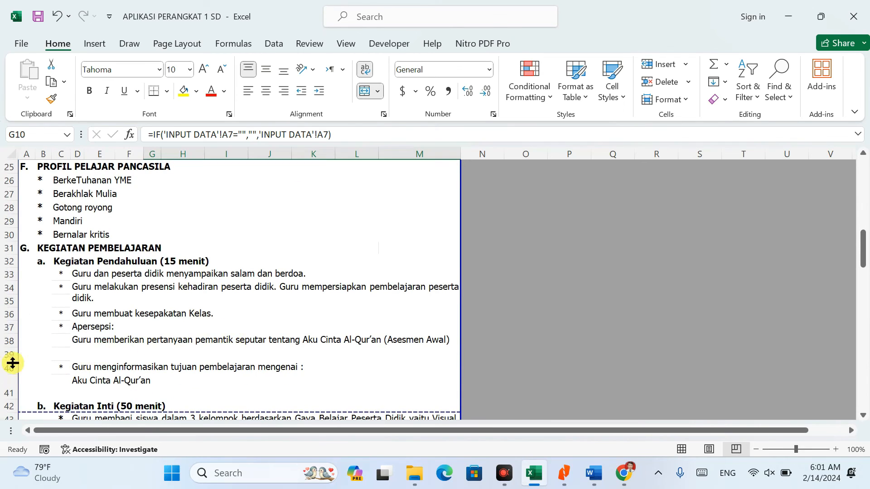
{"action": "right_click", "coordinate": [2, 355]}
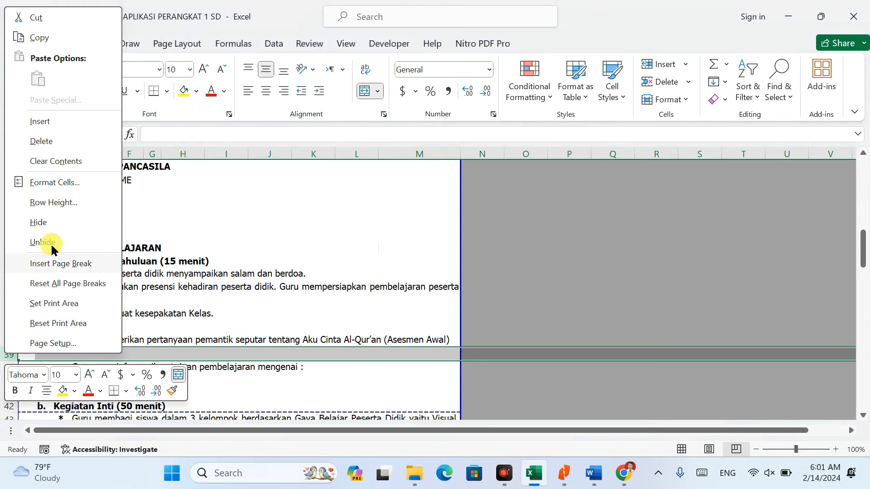
{"action": "left_click", "coordinate": [39, 223]}
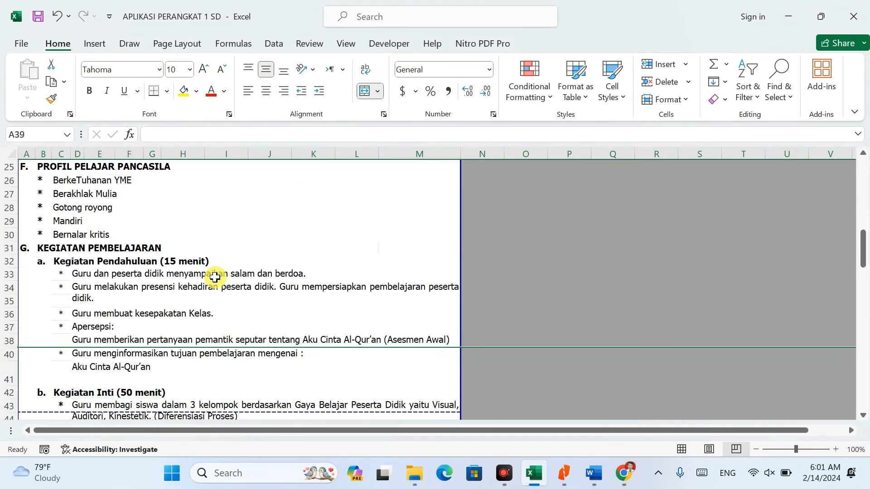
Step: Reduce the heights of row 41 (Aku Cinta Al-Qur'an) and row 52 (Diferensiasi Konten) to remove the blank space below their text
{"action": "right_click", "coordinate": [9, 379]}
{"action": "left_click", "coordinate": [143, 369]}
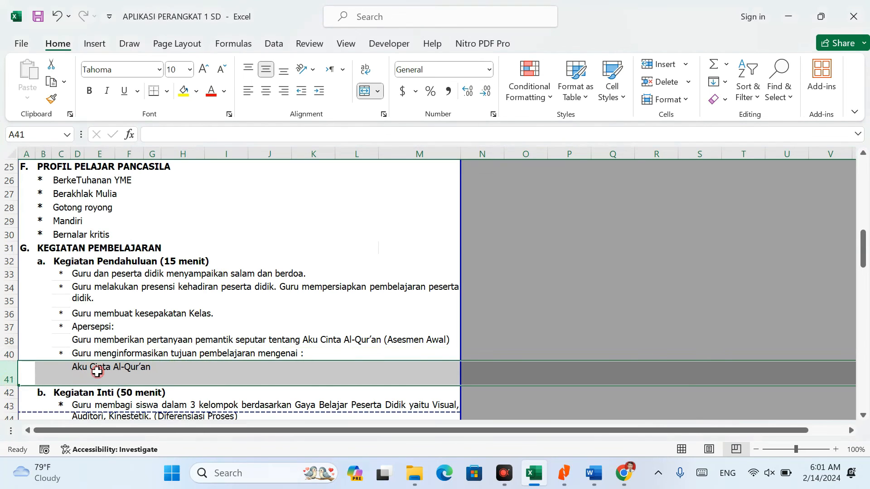
{"action": "left_click_drag", "start_coordinate": [13, 383], "coordinate": [10, 375]}
{"action": "scroll", "coordinate": [217, 323], "scroll_direction": "down", "scroll_amount": 5}
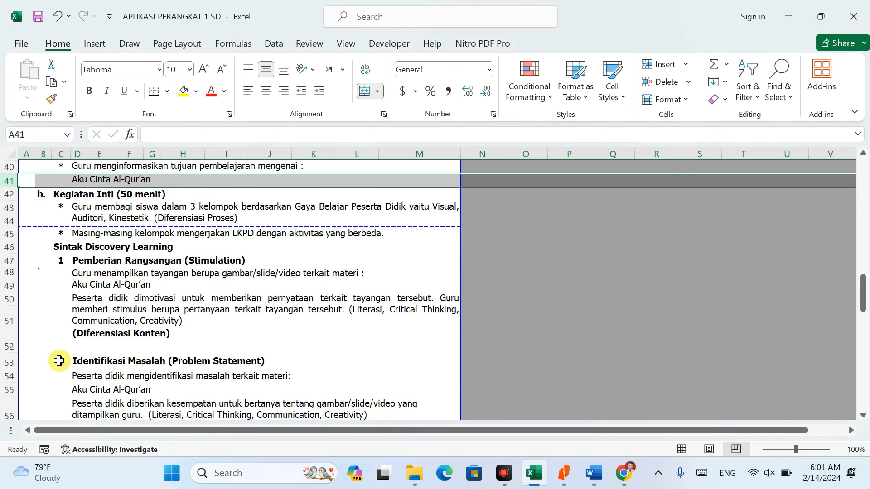
{"action": "left_click_drag", "start_coordinate": [5, 353], "coordinate": [5, 342]}
{"action": "scroll", "coordinate": [240, 307], "scroll_direction": "down", "scroll_amount": 11}
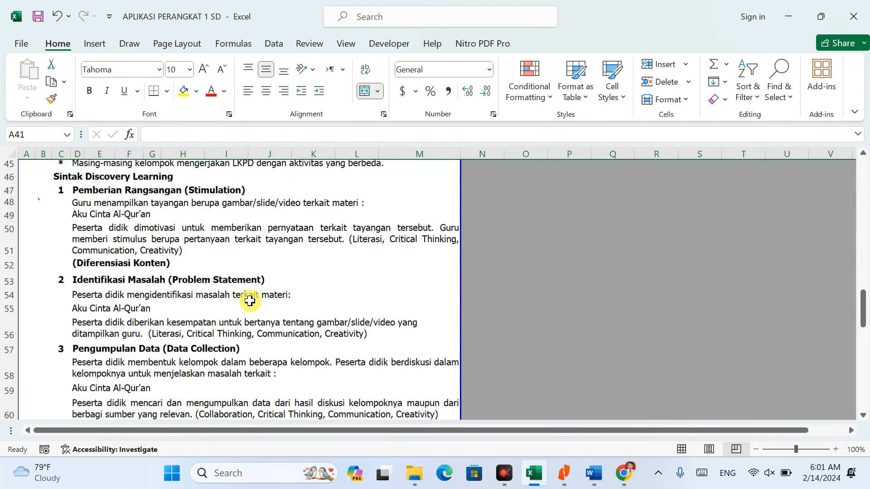
Step: Make row 10 slightly taller so the last line of the Capaian Pembelajaran Fase D text is fully displayed
{"action": "scroll", "coordinate": [256, 299], "scroll_direction": "down", "scroll_amount": 4}
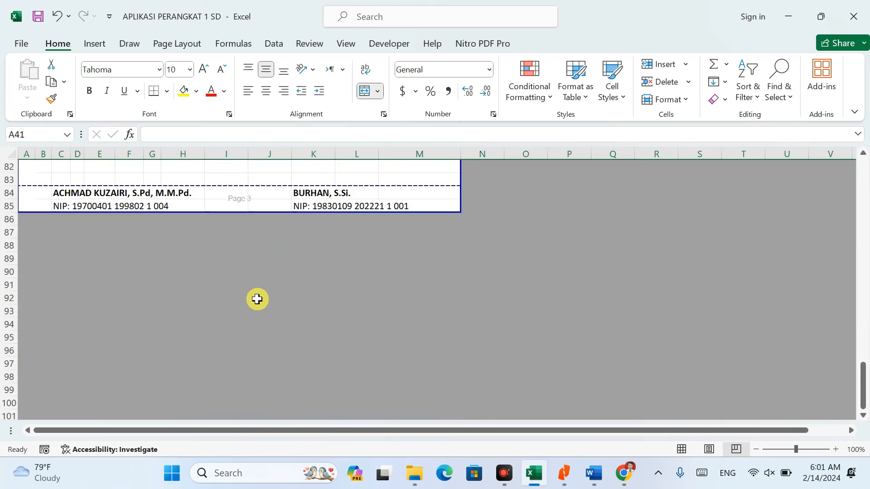
{"action": "scroll", "coordinate": [255, 297], "scroll_direction": "up", "scroll_amount": 3}
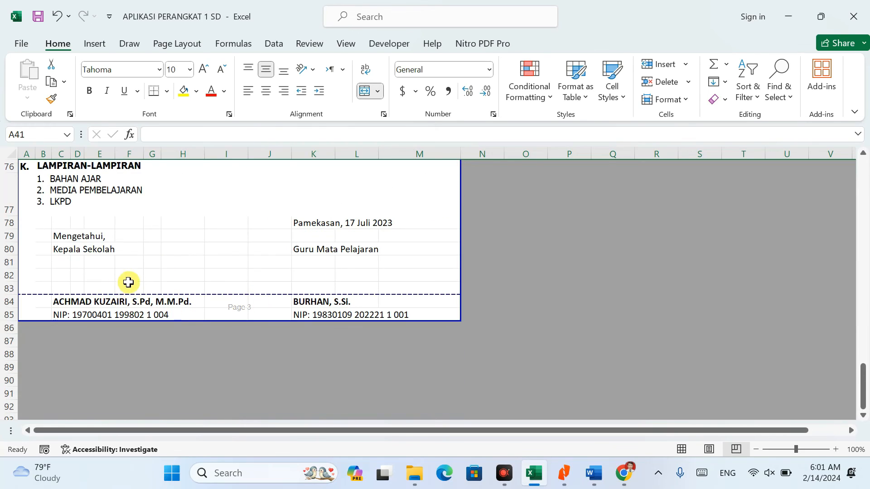
{"action": "scroll", "coordinate": [129, 278], "scroll_direction": "up", "scroll_amount": 14}
{"action": "scroll", "coordinate": [136, 276], "scroll_direction": "up", "scroll_amount": 8}
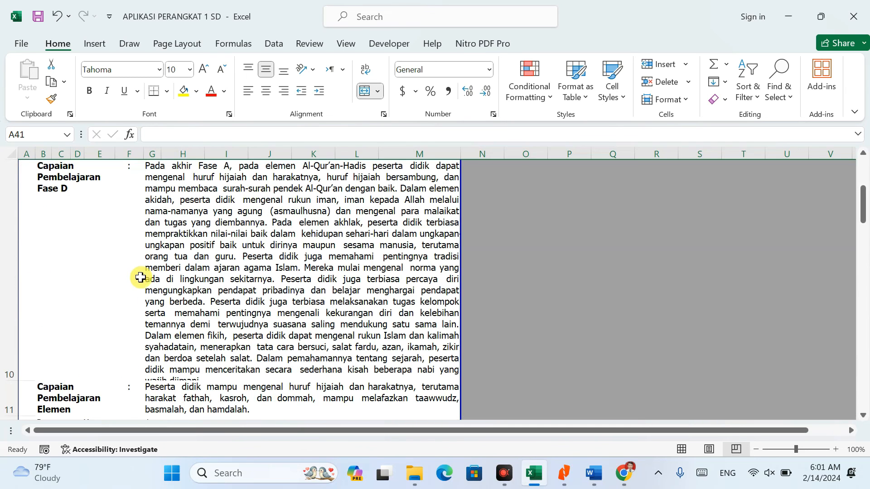
{"action": "left_click_drag", "start_coordinate": [9, 381], "coordinate": [6, 390]}
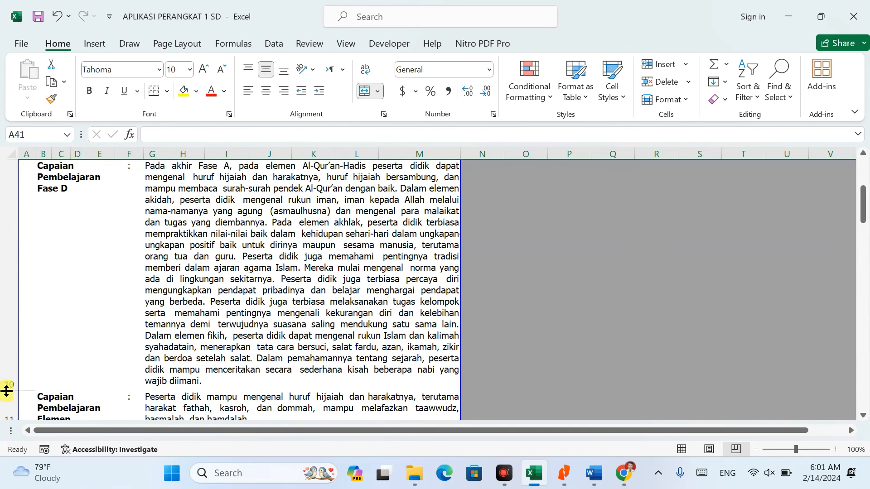
{"action": "scroll", "coordinate": [87, 354], "scroll_direction": "up", "scroll_amount": 3}
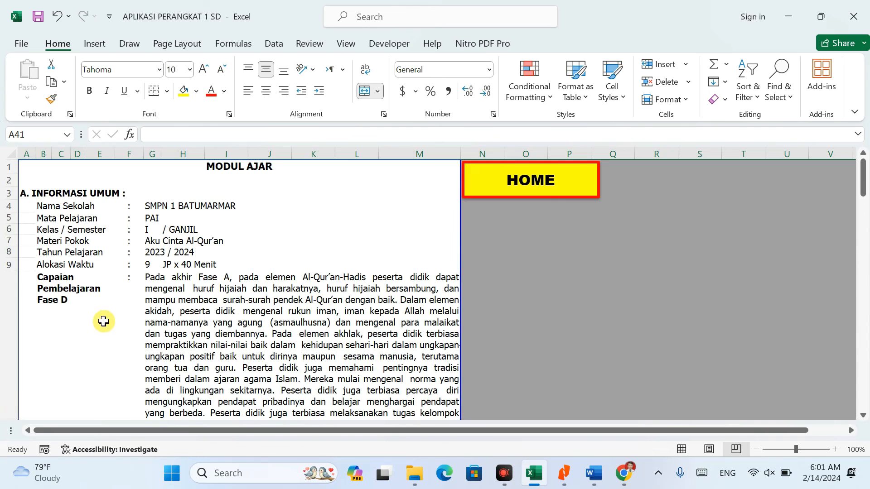
Step: Look over the teaching module from Kegiatan Pembelajaran to the attachments and the signature block
{"action": "scroll", "coordinate": [59, 233], "scroll_direction": "down", "scroll_amount": 14}
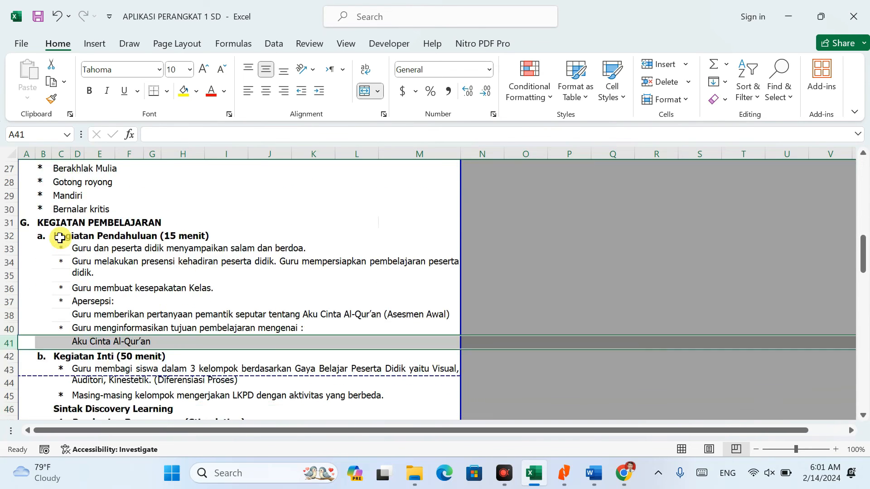
{"action": "scroll", "coordinate": [61, 239], "scroll_direction": "up", "scroll_amount": 1}
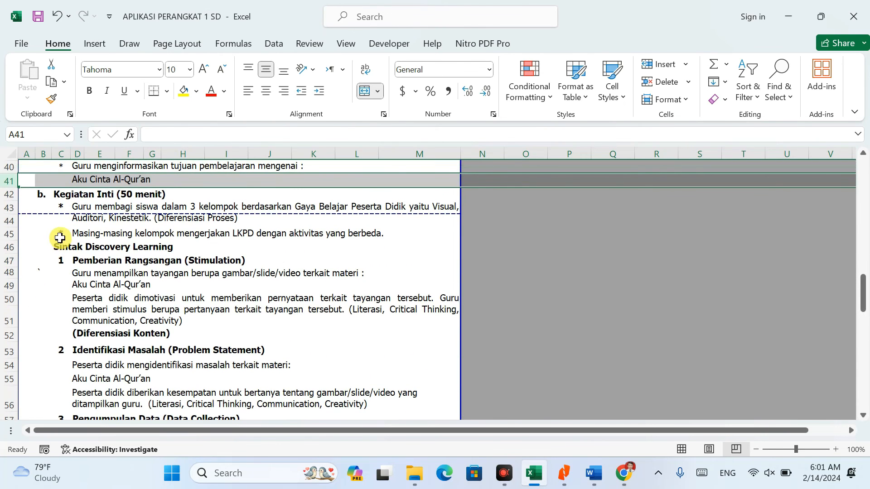
{"action": "scroll", "coordinate": [100, 347], "scroll_direction": "down", "scroll_amount": 11}
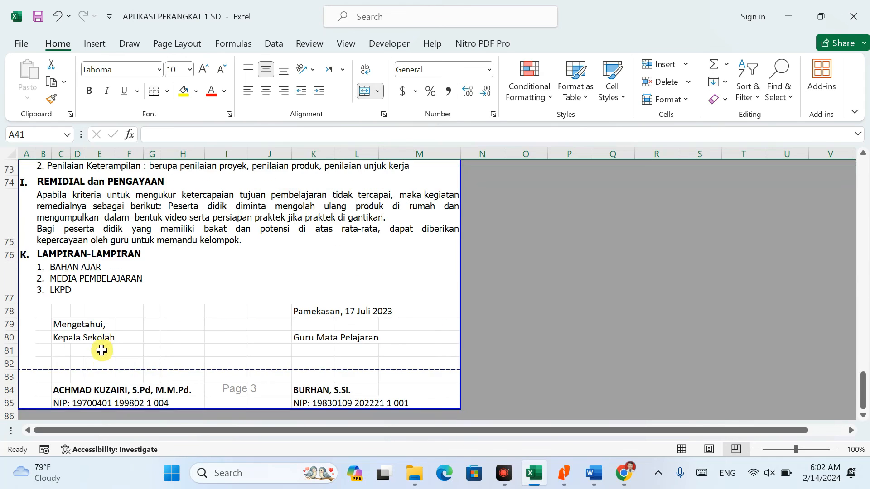
{"action": "scroll", "coordinate": [102, 350], "scroll_direction": "down", "scroll_amount": 1}
{"action": "scroll", "coordinate": [111, 316], "scroll_direction": "up", "scroll_amount": 2}
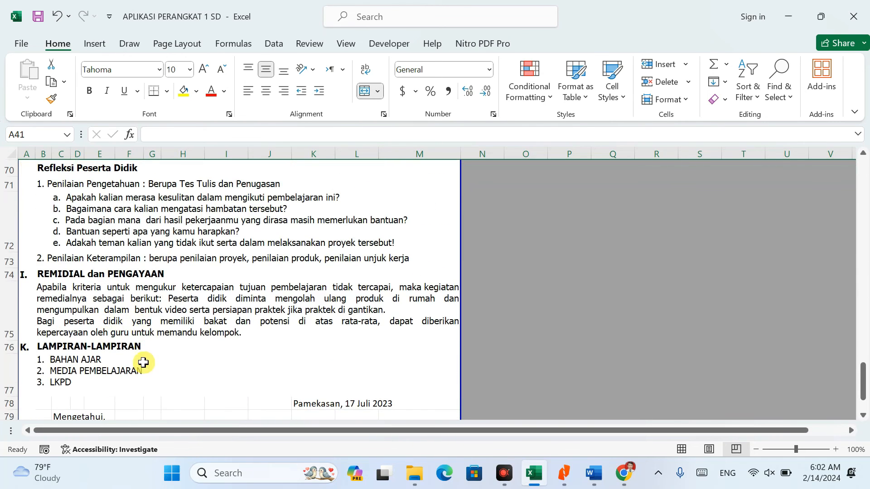
{"action": "scroll", "coordinate": [143, 358], "scroll_direction": "down", "scroll_amount": 2}
{"action": "left_click", "coordinate": [138, 301]}
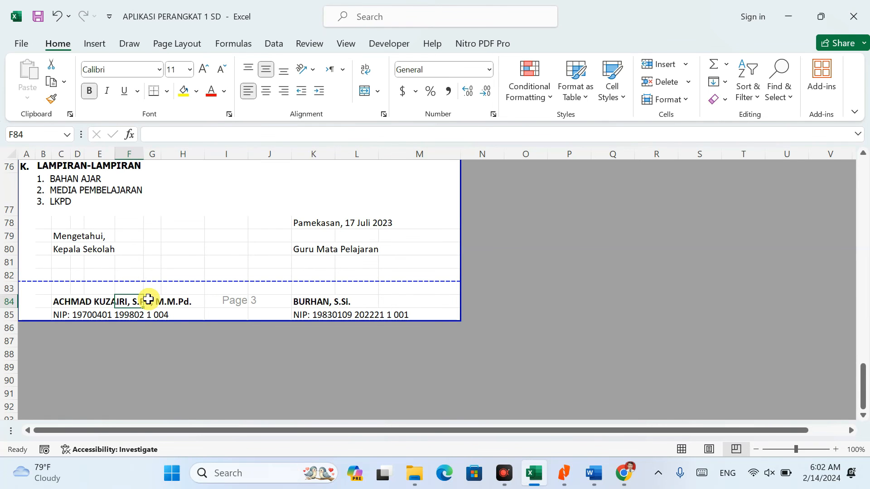
{"action": "scroll", "coordinate": [148, 299], "scroll_direction": "up", "scroll_amount": 4}
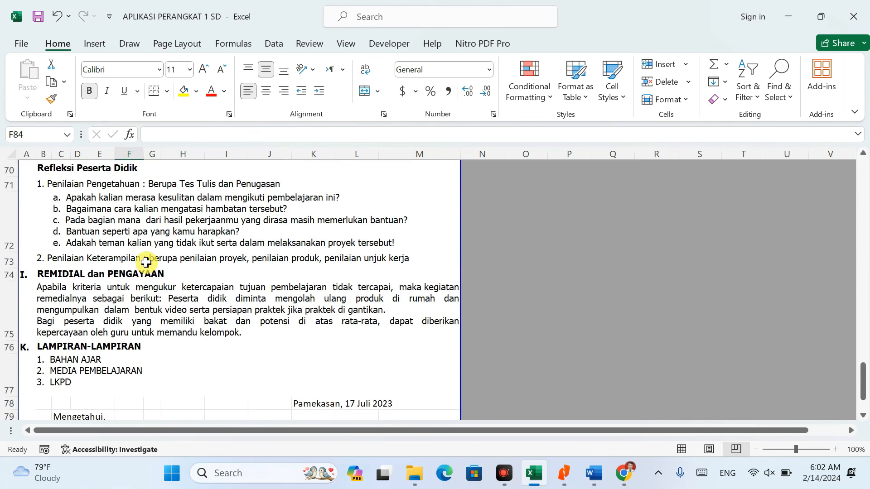
{"action": "scroll", "coordinate": [147, 261], "scroll_direction": "up", "scroll_amount": 10}
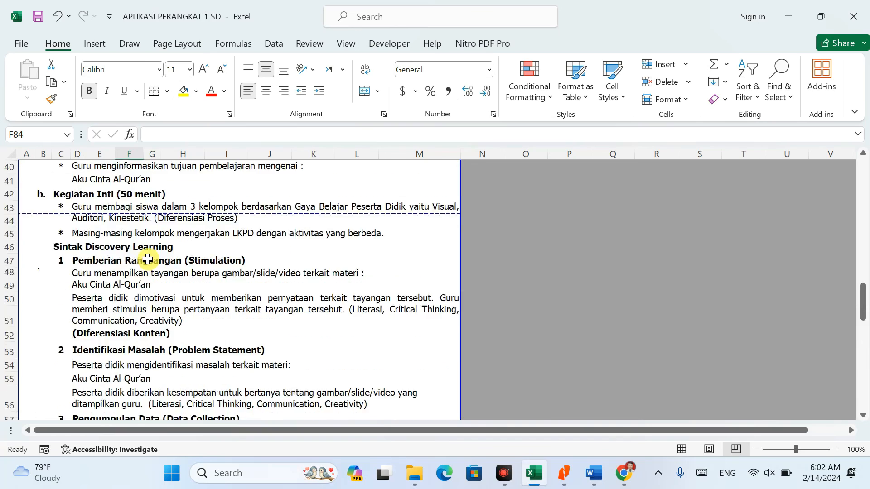
{"action": "scroll", "coordinate": [147, 258], "scroll_direction": "up", "scroll_amount": 5}
{"action": "scroll", "coordinate": [142, 276], "scroll_direction": "down", "scroll_amount": 12}
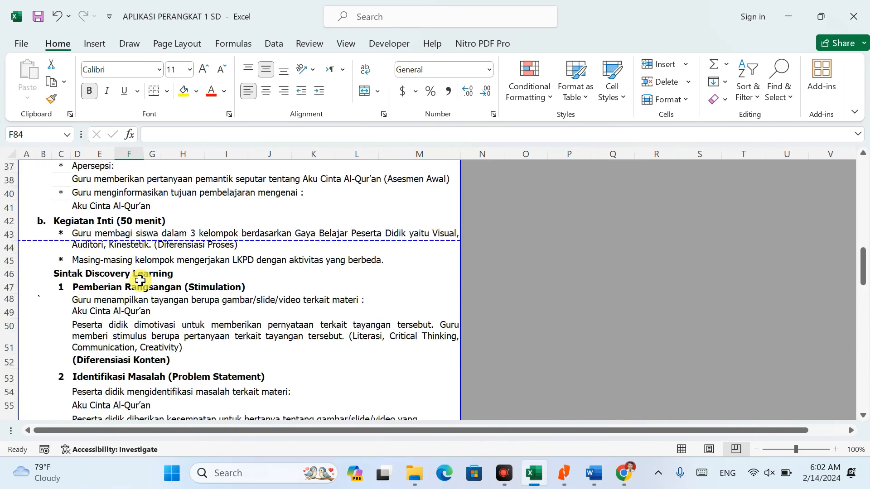
{"action": "scroll", "coordinate": [142, 275], "scroll_direction": "down", "scroll_amount": 5}
{"action": "scroll", "coordinate": [91, 233], "scroll_direction": "up", "scroll_amount": 1}
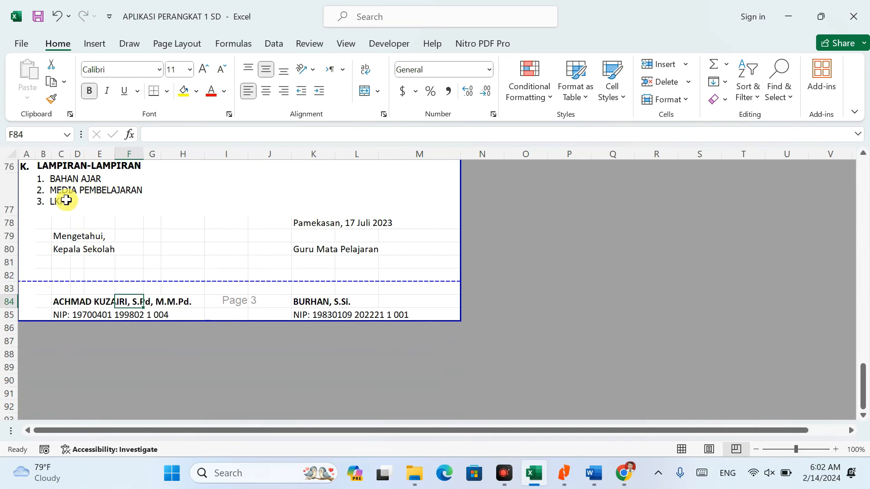
{"action": "left_click", "coordinate": [42, 209]}
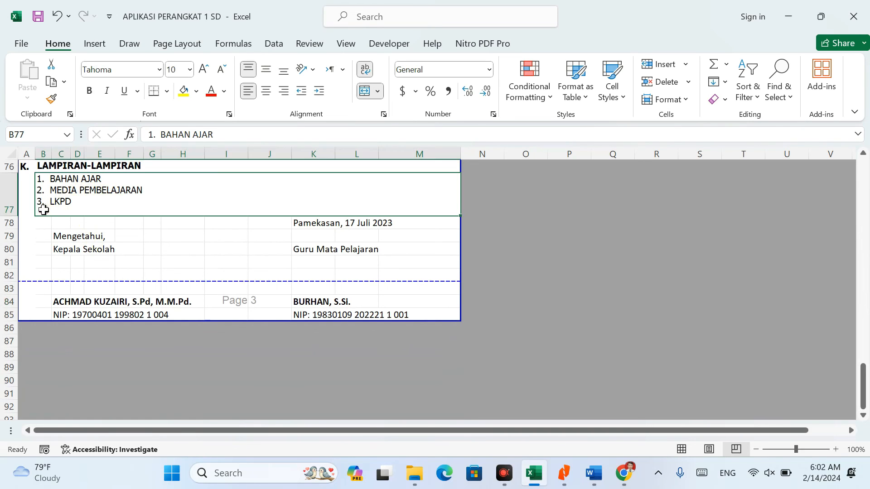
{"action": "double_click", "coordinate": [55, 181]}
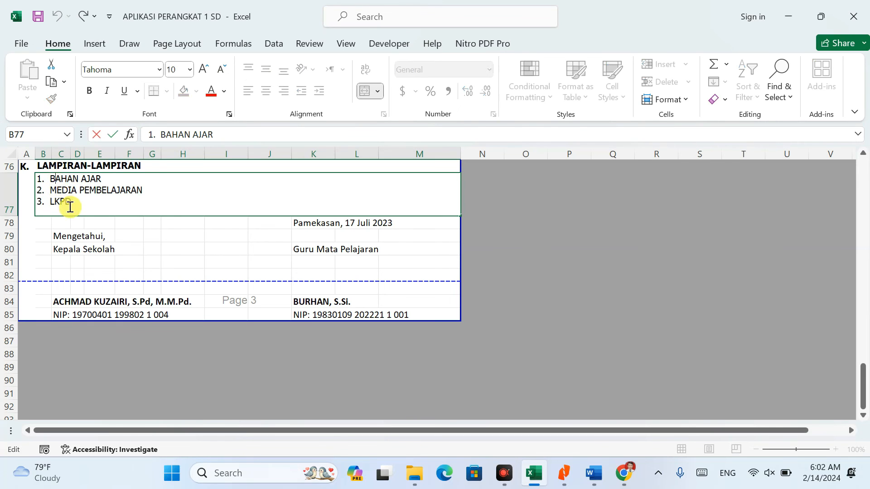
{"action": "key", "text": "Return"}
{"action": "type", "text": "4."}
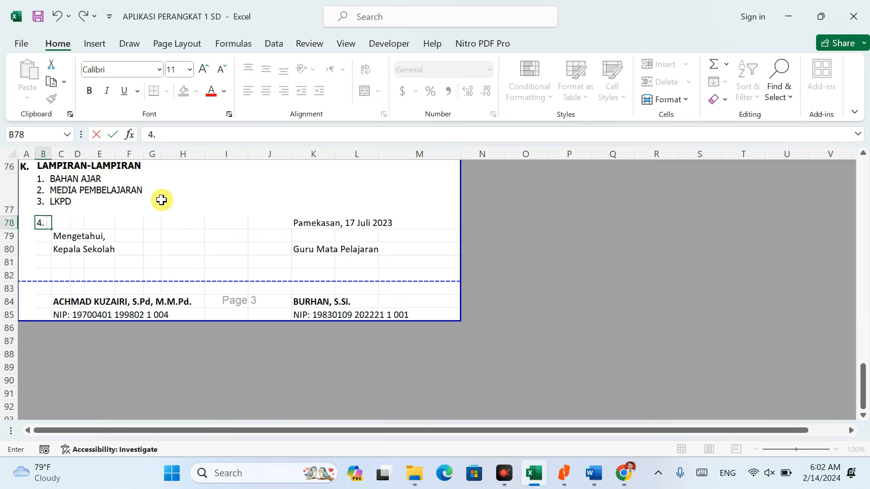
{"action": "left_click", "coordinate": [165, 235]}
{"action": "left_click", "coordinate": [63, 212]}
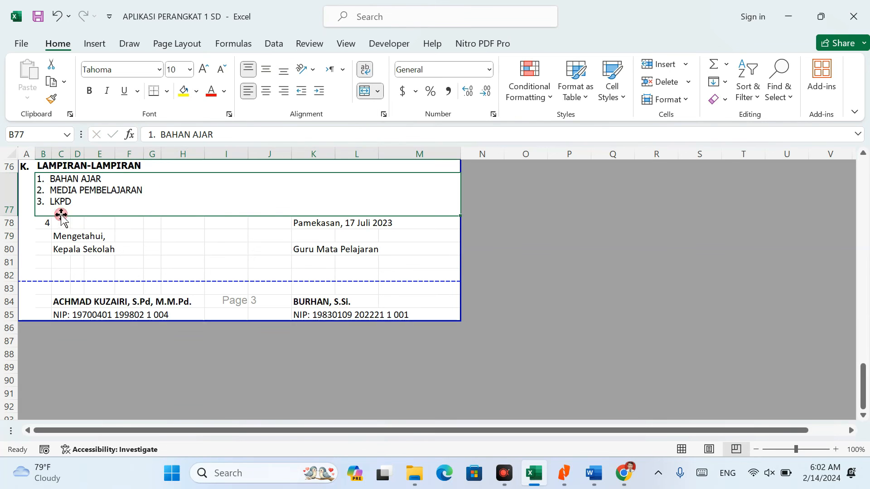
{"action": "key", "text": "ctrl+z"}
Step: Add "4. PENILAIAN" as a new line under LKPD in the Lampiran-Lampiran list, spaced to align with the other items
{"action": "double_click", "coordinate": [85, 196]}
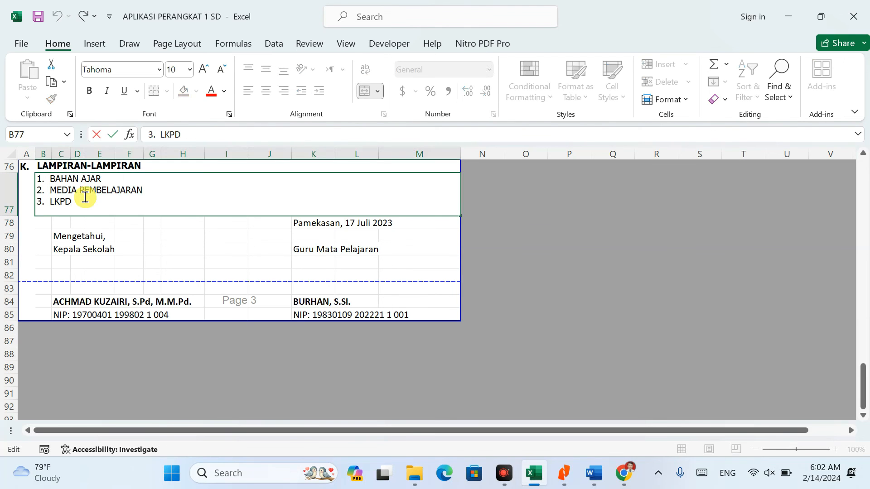
{"action": "key", "text": "alt+Return"}
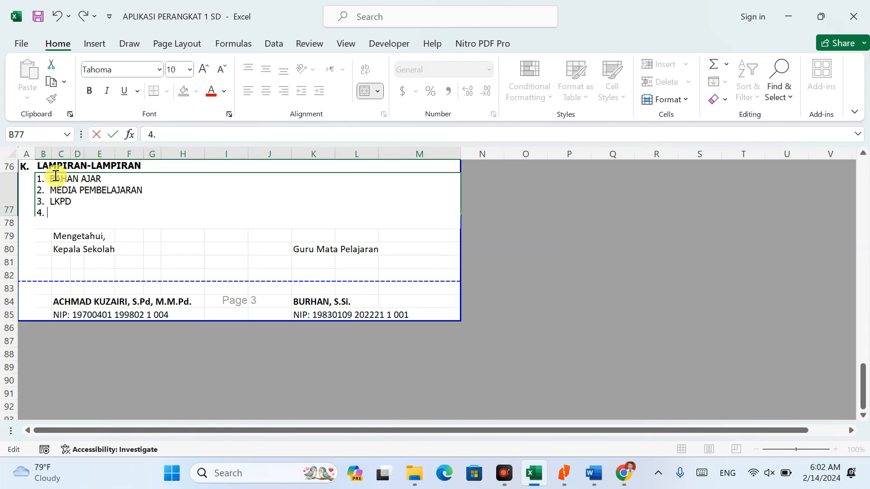
{"action": "type", "text": "4. PENILAIAN"}
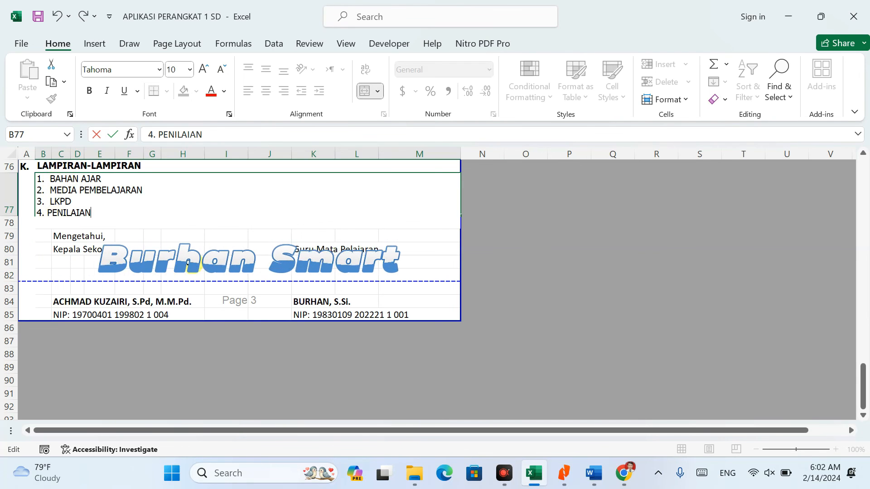
{"action": "left_click", "coordinate": [230, 265]}
{"action": "left_click", "coordinate": [30, 223]}
{"action": "left_click", "coordinate": [64, 208]}
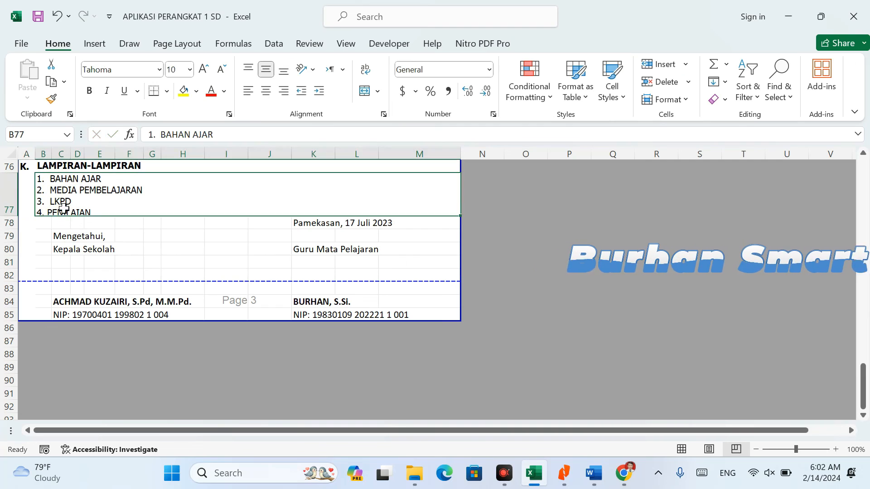
{"action": "double_click", "coordinate": [64, 208]}
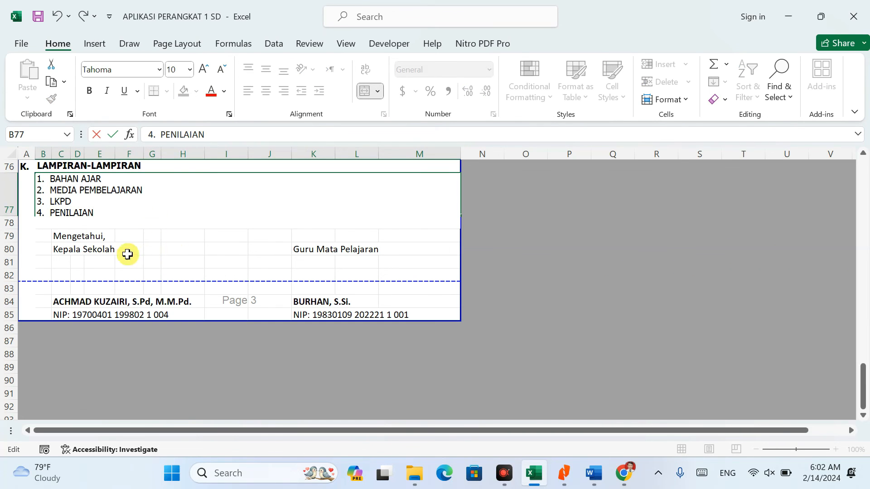
{"action": "left_click", "coordinate": [141, 252]}
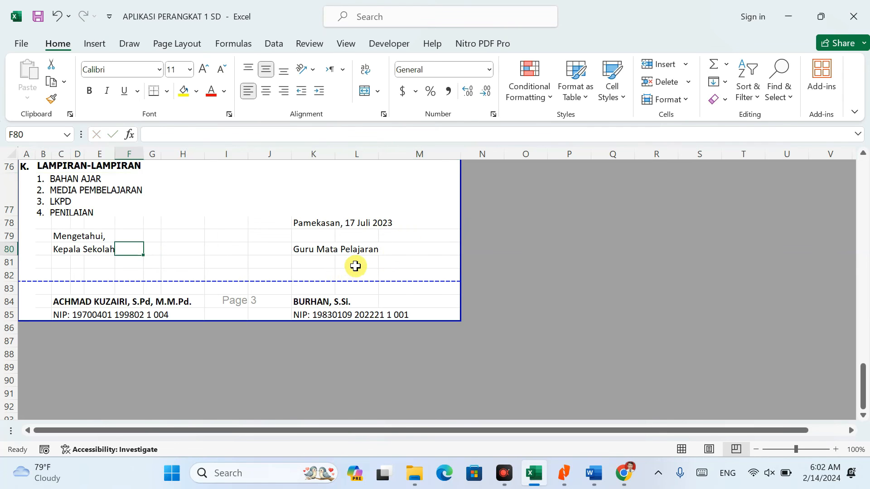
Step: Return from the Discovery 1 teaching module to the workbook's home menu
{"action": "scroll", "coordinate": [358, 260], "scroll_direction": "up", "scroll_amount": 9}
{"action": "scroll", "coordinate": [365, 255], "scroll_direction": "up", "scroll_amount": 15}
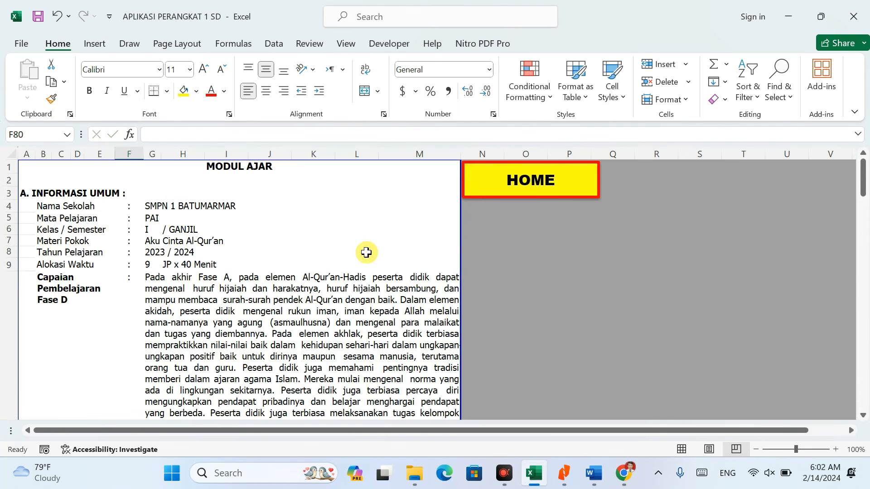
{"action": "left_click", "coordinate": [517, 190]}
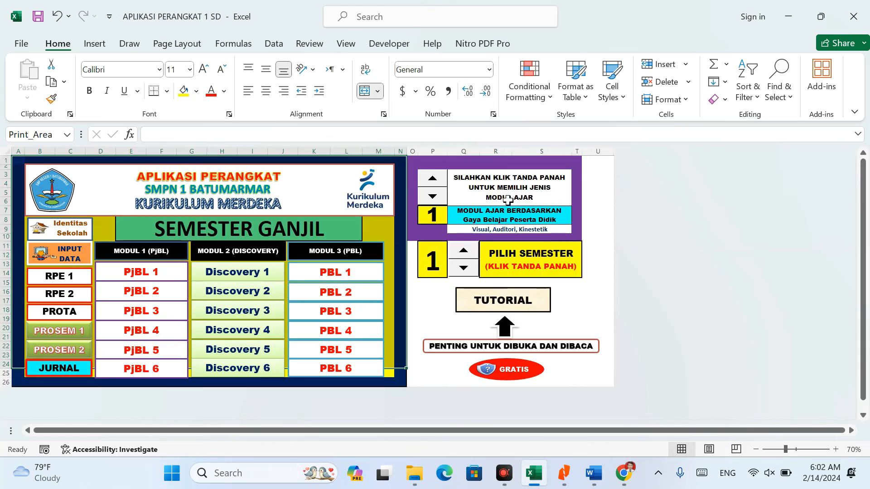
Step: Reopen Discovery 1 to check the module down to the signature block, and return to the home menu, postponing the ApowerREC update
{"action": "left_click", "coordinate": [242, 274]}
{"action": "scroll", "coordinate": [365, 246], "scroll_direction": "down", "scroll_amount": 10}
{"action": "scroll", "coordinate": [367, 247], "scroll_direction": "down", "scroll_amount": 15}
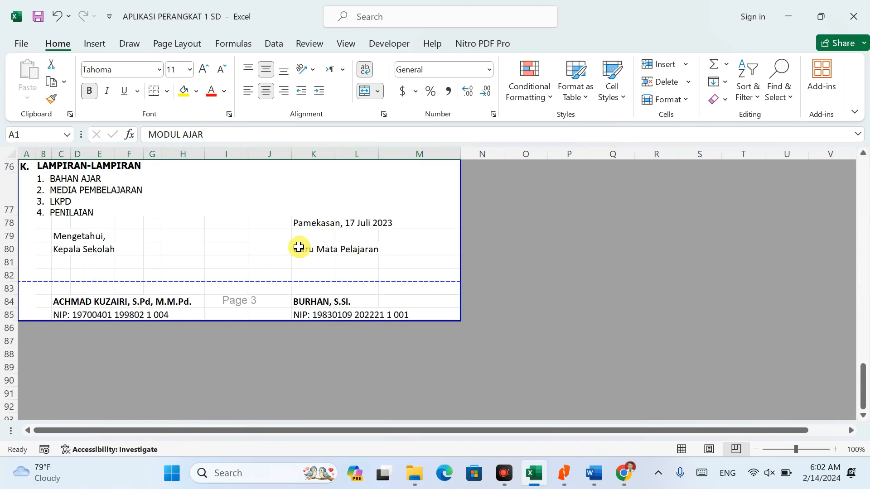
{"action": "scroll", "coordinate": [298, 247], "scroll_direction": "up", "scroll_amount": 2}
{"action": "scroll", "coordinate": [298, 247], "scroll_direction": "up", "scroll_amount": 20}
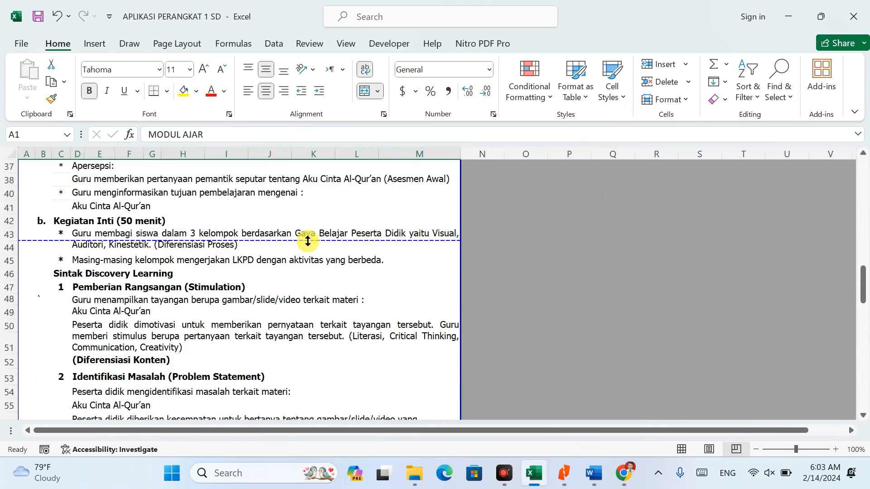
{"action": "left_click", "coordinate": [496, 199]}
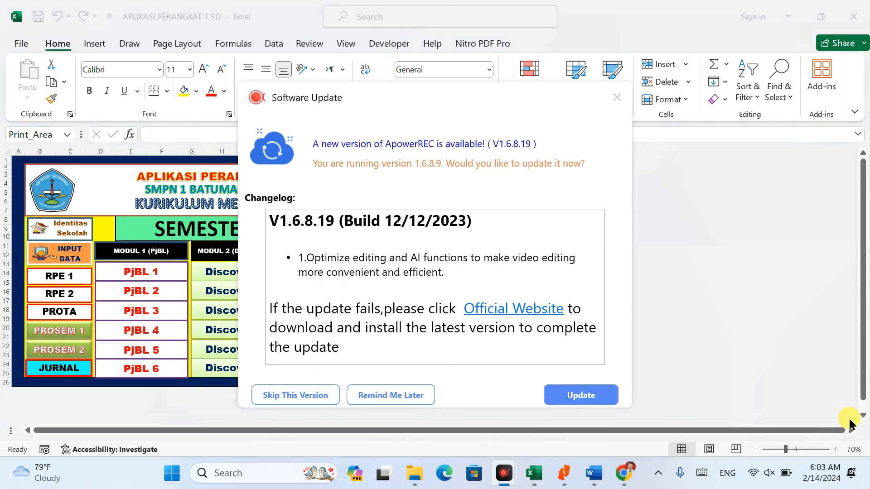
{"action": "left_click", "coordinate": [419, 396]}
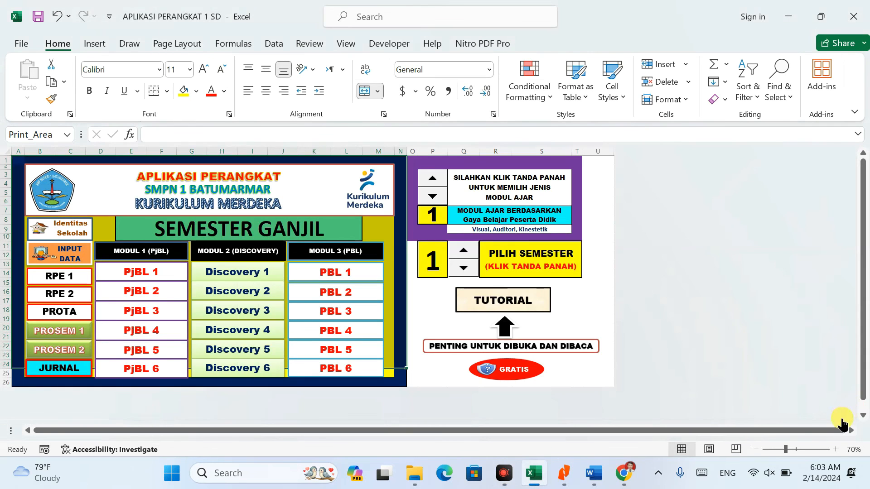